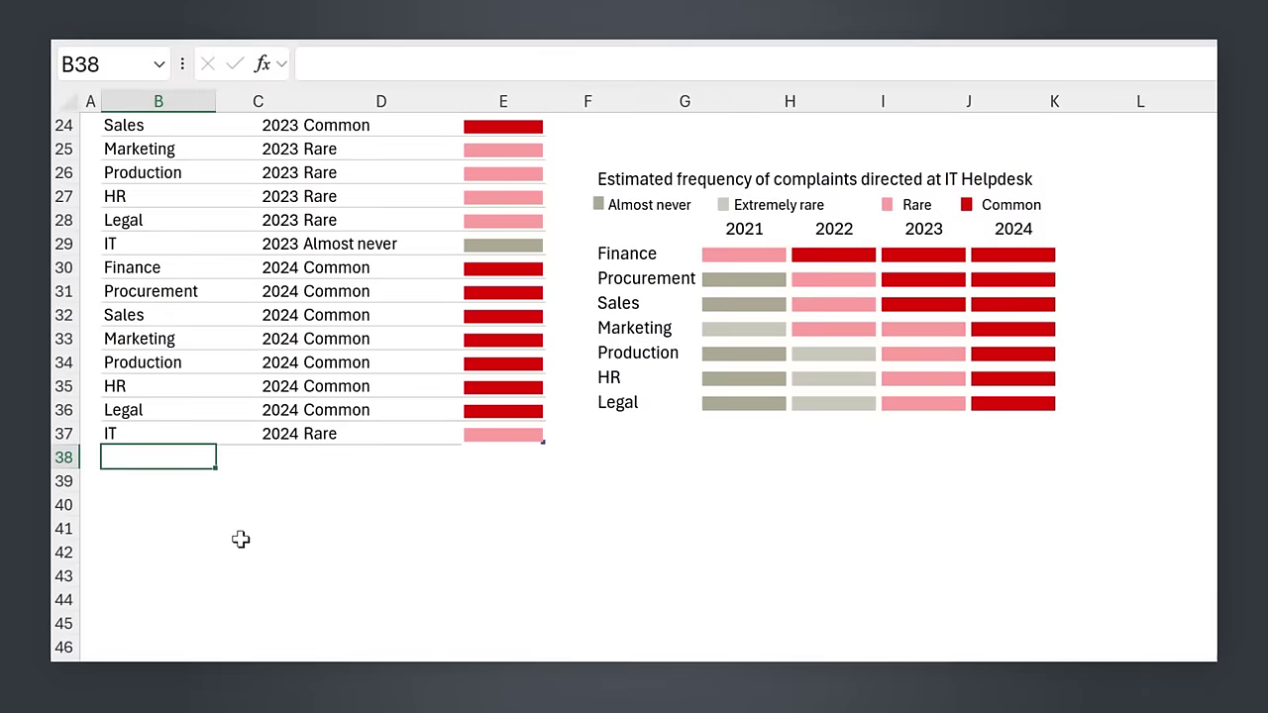
# Add 2025 rows below the existing records for Finance, Procurement, Sales, Marketing, Production and HR, with the frequency Common
pyautogui.write('Finance\t2025\tCommon Procurement\t2025\tCommon Sales\t2025\tCommon Marketing\t2025\tCommon Production\t2025\tCommon HR\t2025\tCommon Legal\t2025\tCommon IT\t2025\tCommon')
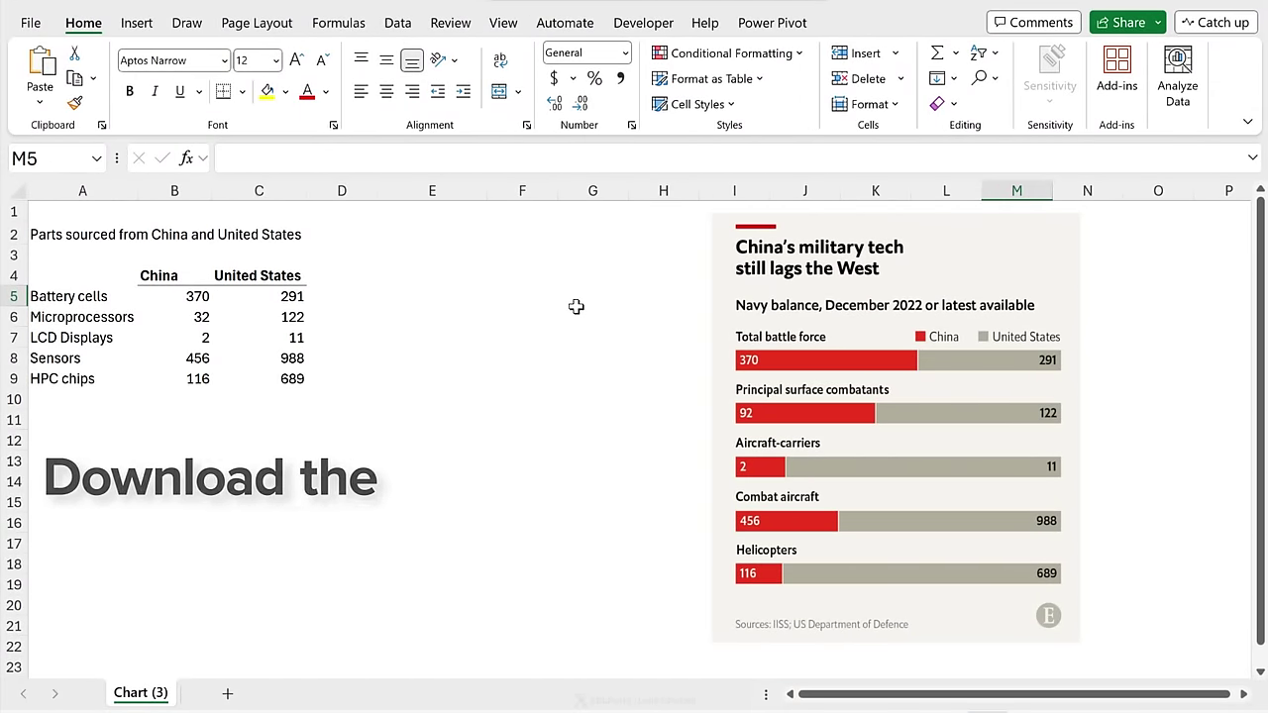
pyautogui.click(173, 296)
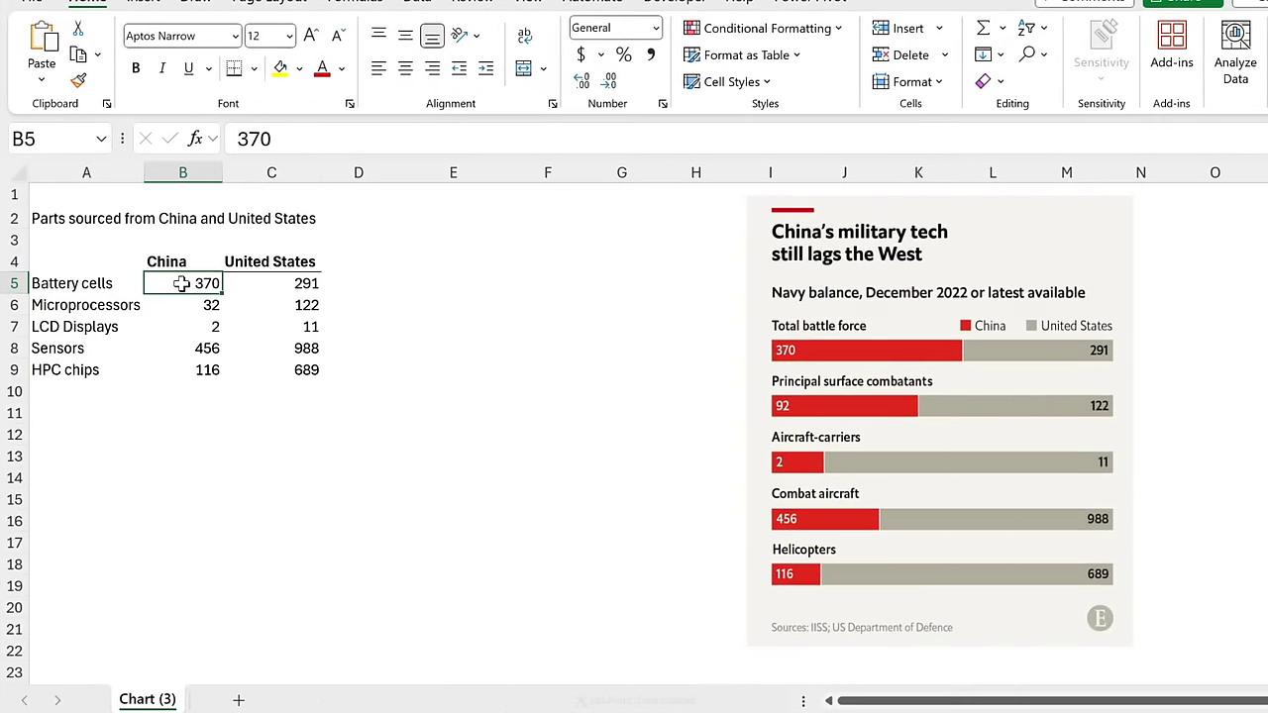
pyautogui.moveTo(182, 284); pyautogui.dragTo(315, 370)
pyautogui.click(201, 283)
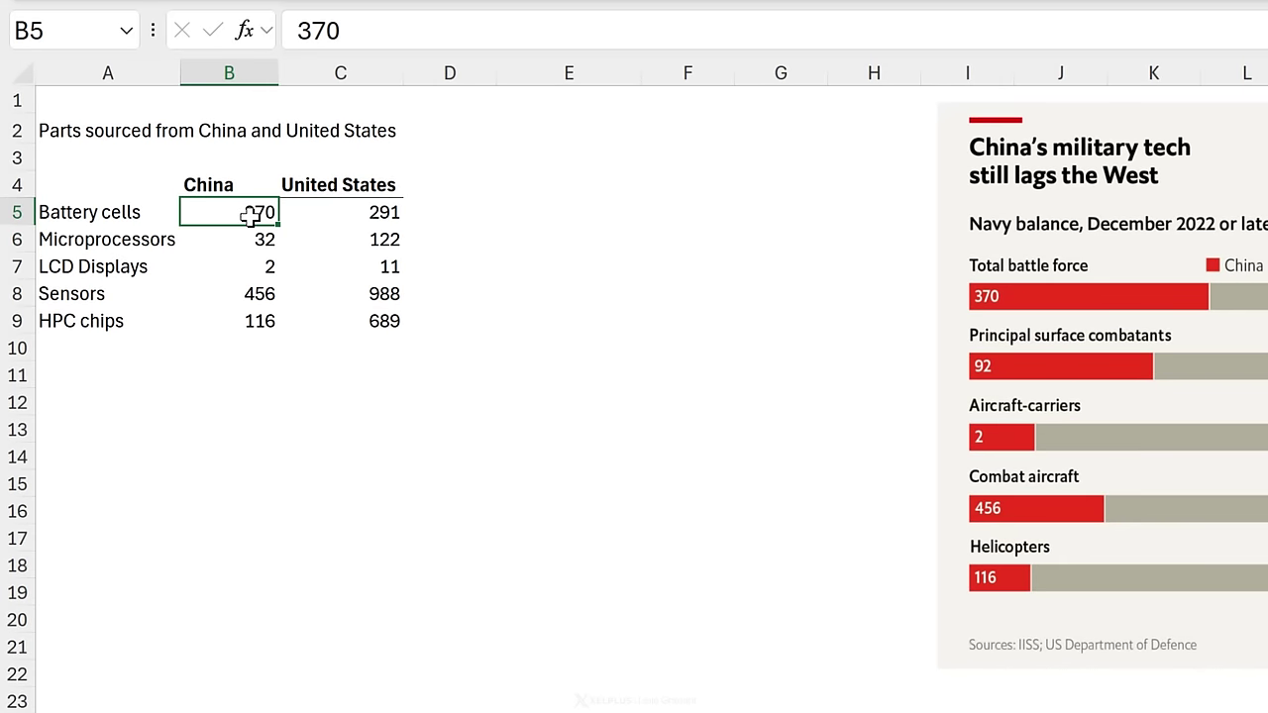
pyautogui.click(84, 136)
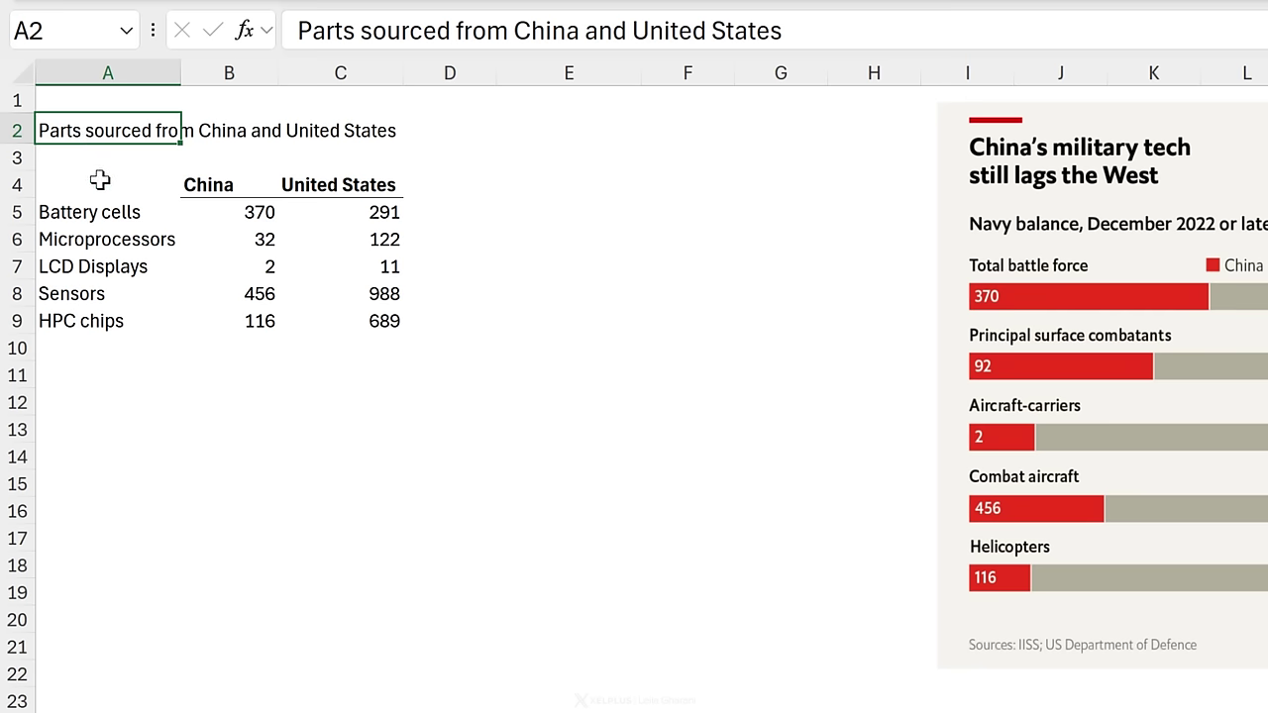
pyautogui.click(979, 266)
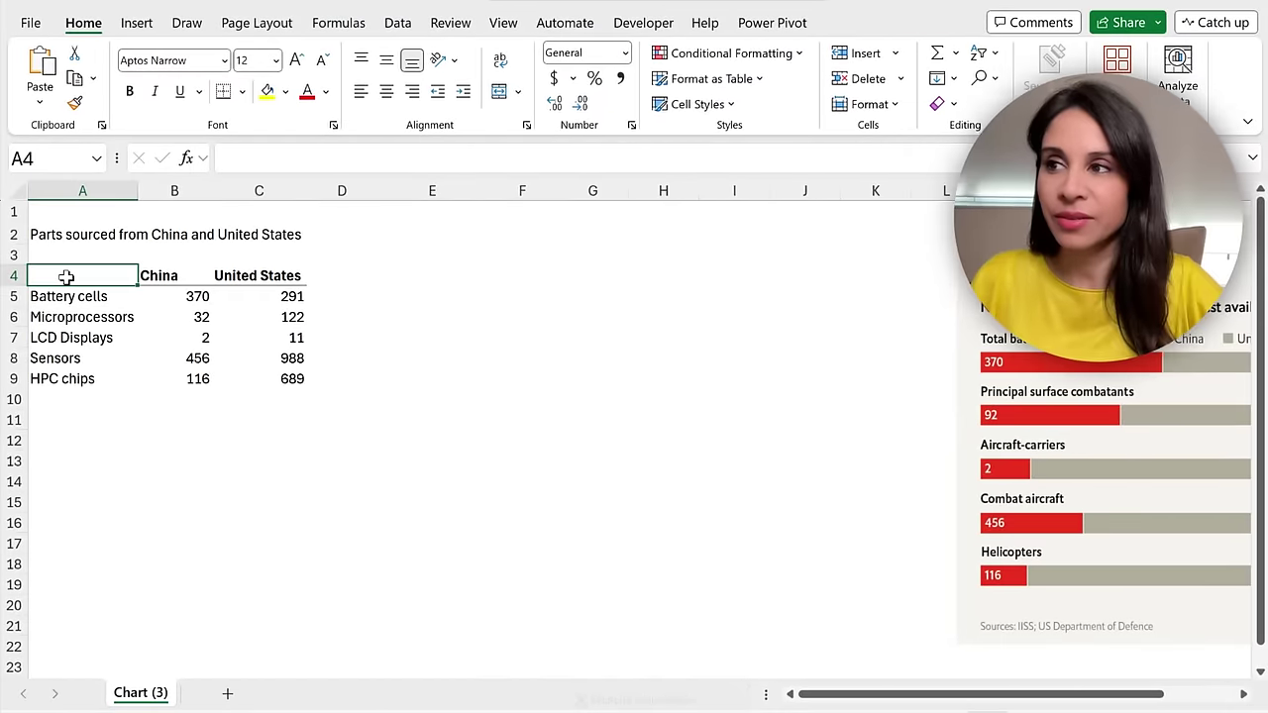
# Insert a 2-D 100% stacked bar chart from the parts table A4:C9 and place it beside the data
pyautogui.moveTo(65, 278); pyautogui.dragTo(249, 379)
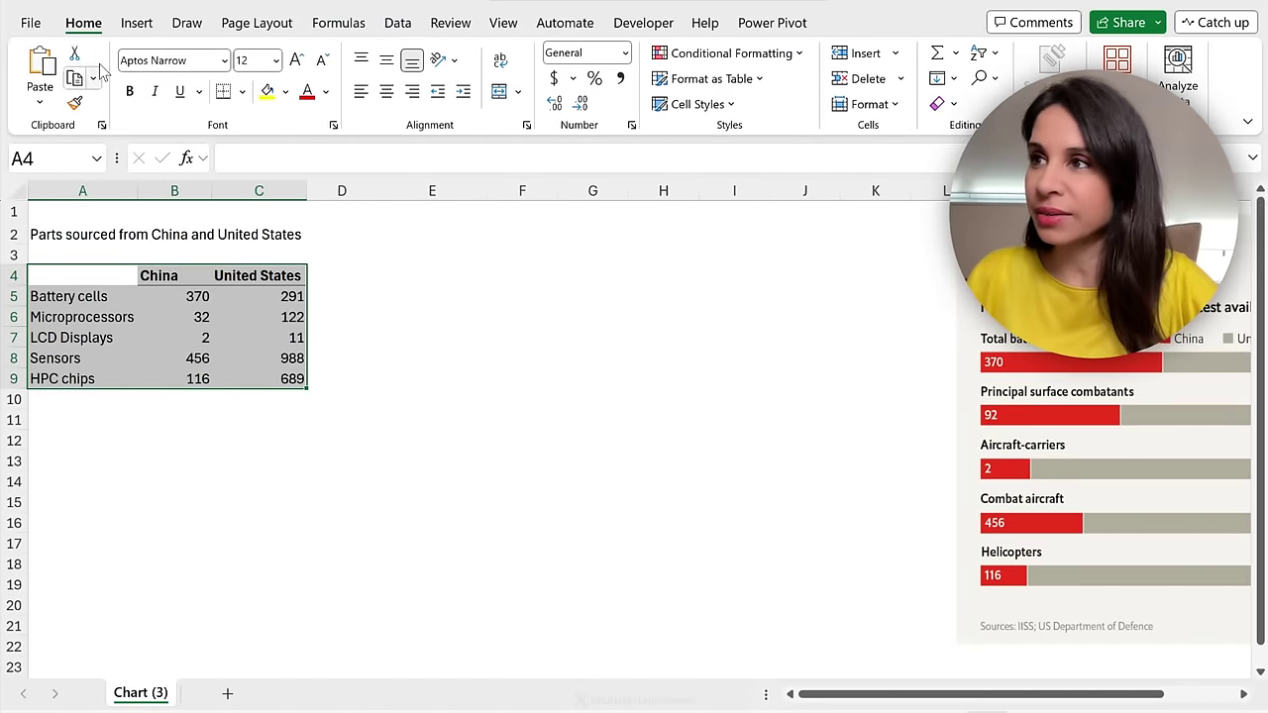
pyautogui.click(138, 26)
pyautogui.click(403, 55)
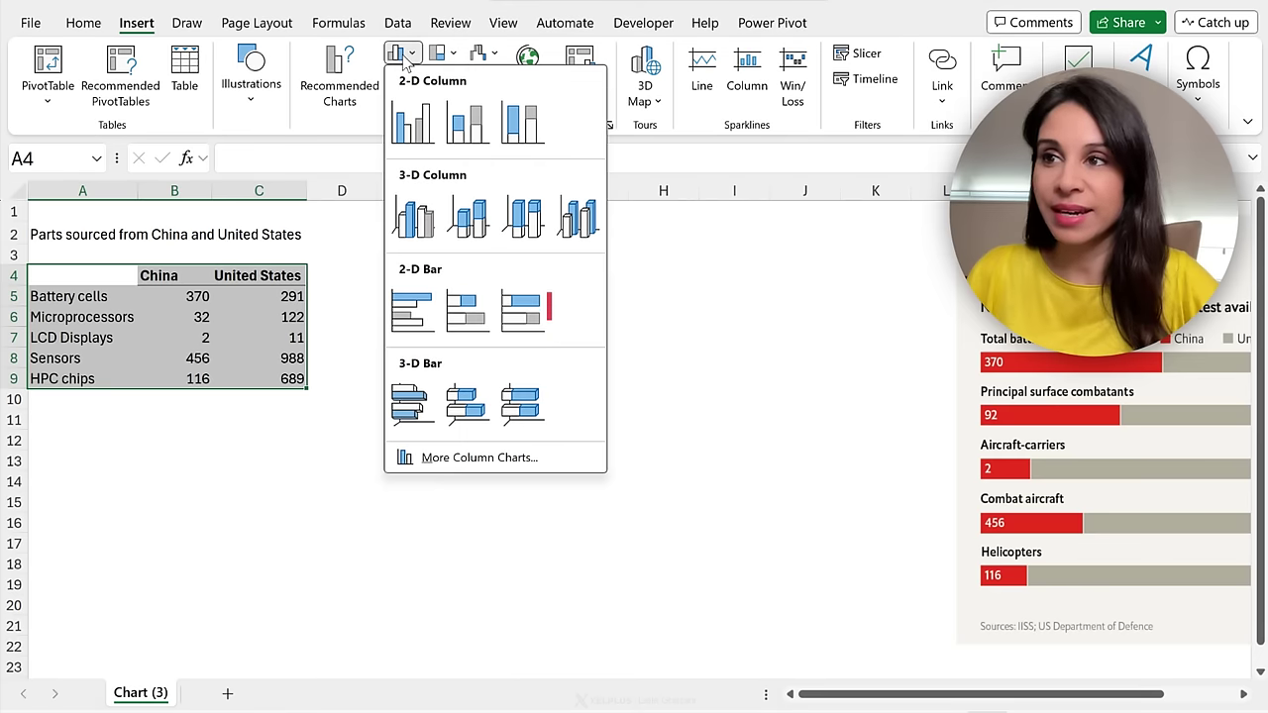
pyautogui.click(523, 327)
pyautogui.moveTo(523, 328); pyautogui.dragTo(471, 276)
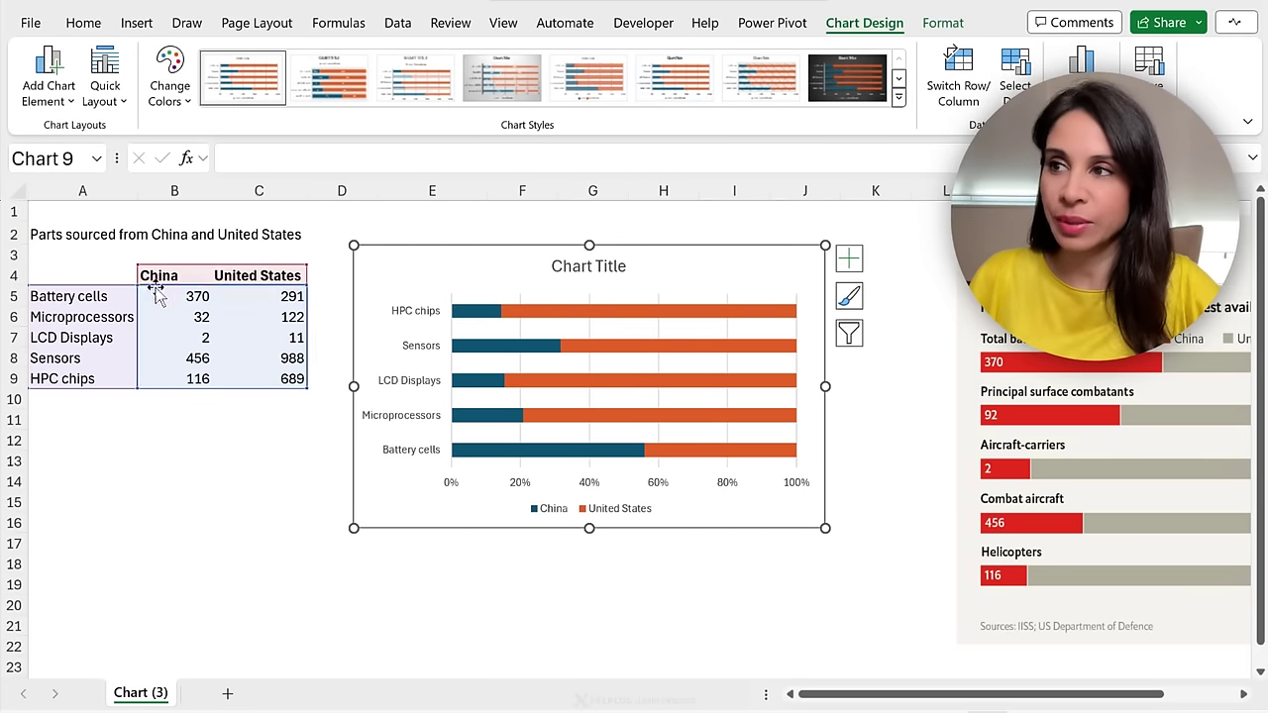
# Put the chart's category axis in reverse order and delete the percentage axis
pyautogui.rightClick(417, 358)
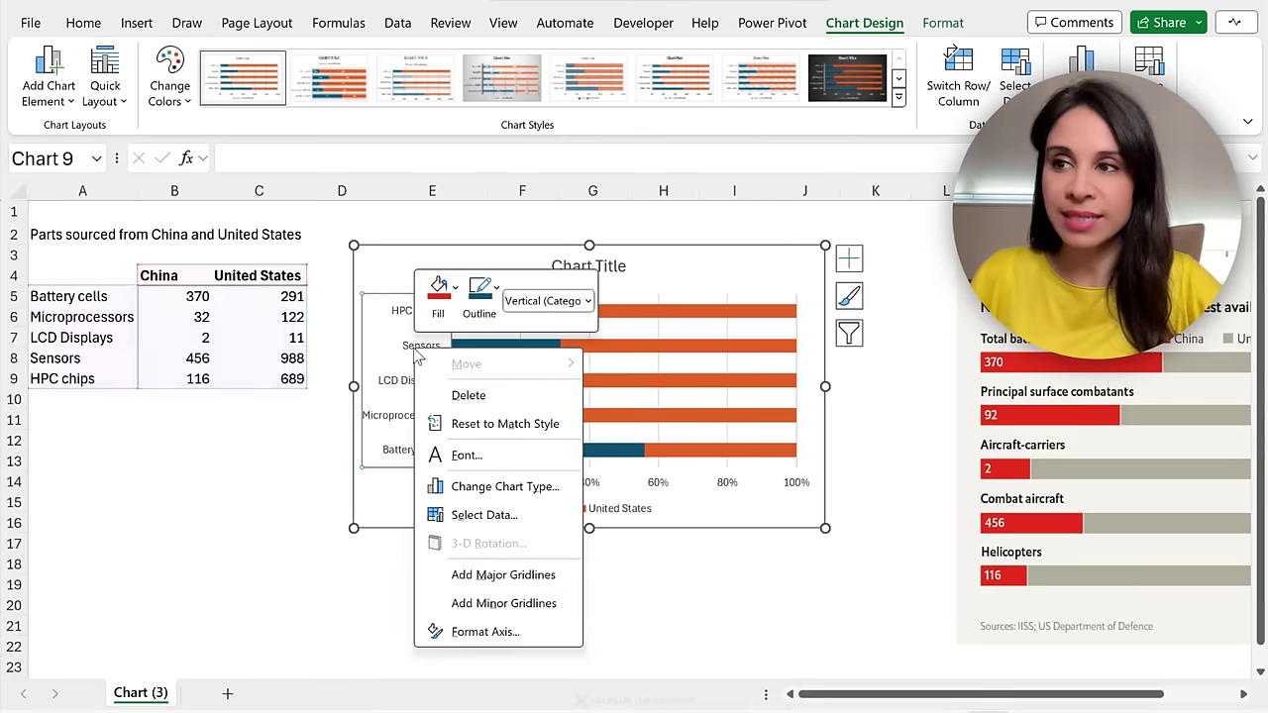
pyautogui.click(485, 632)
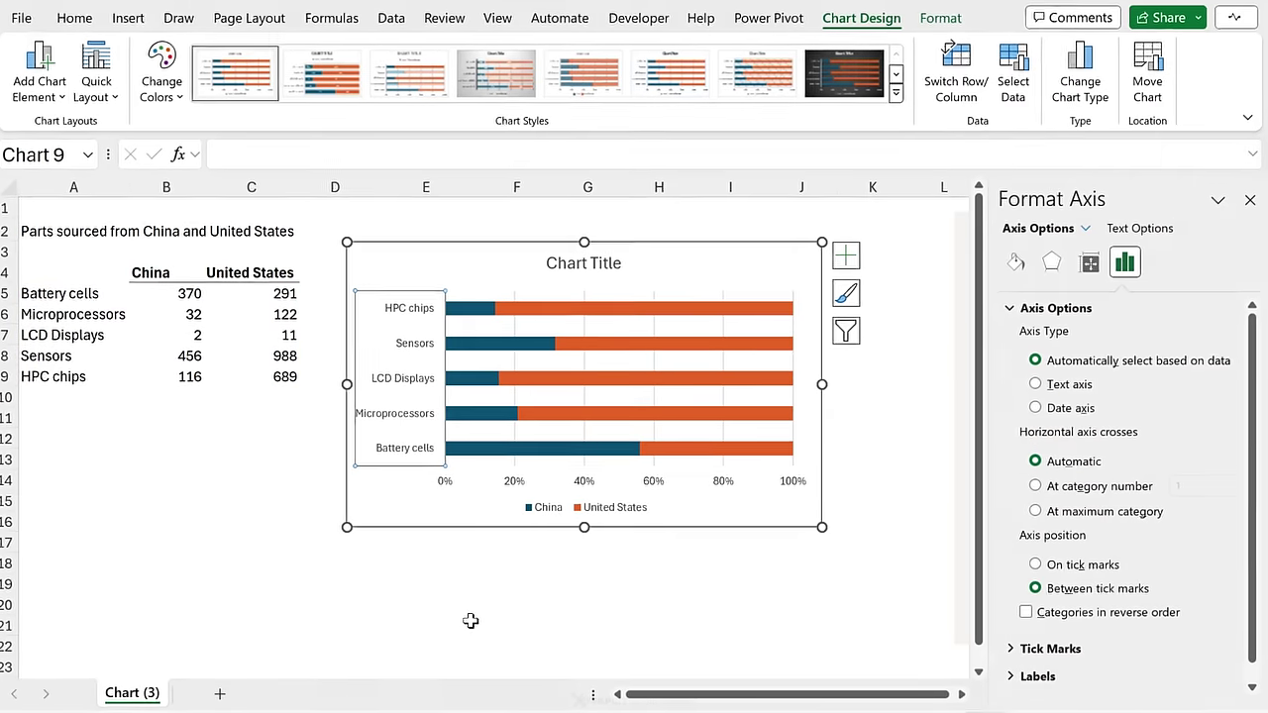
pyautogui.click(1012, 609)
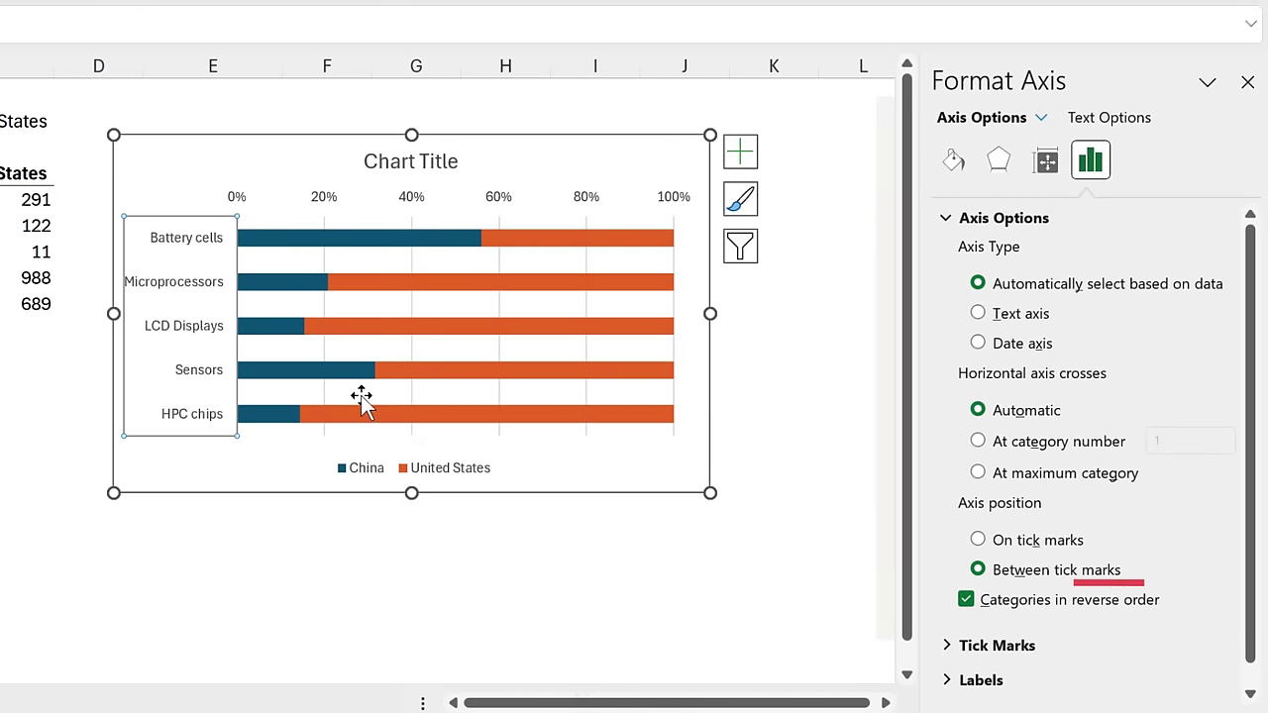
pyautogui.click(501, 198)
pyautogui.press('Delete')
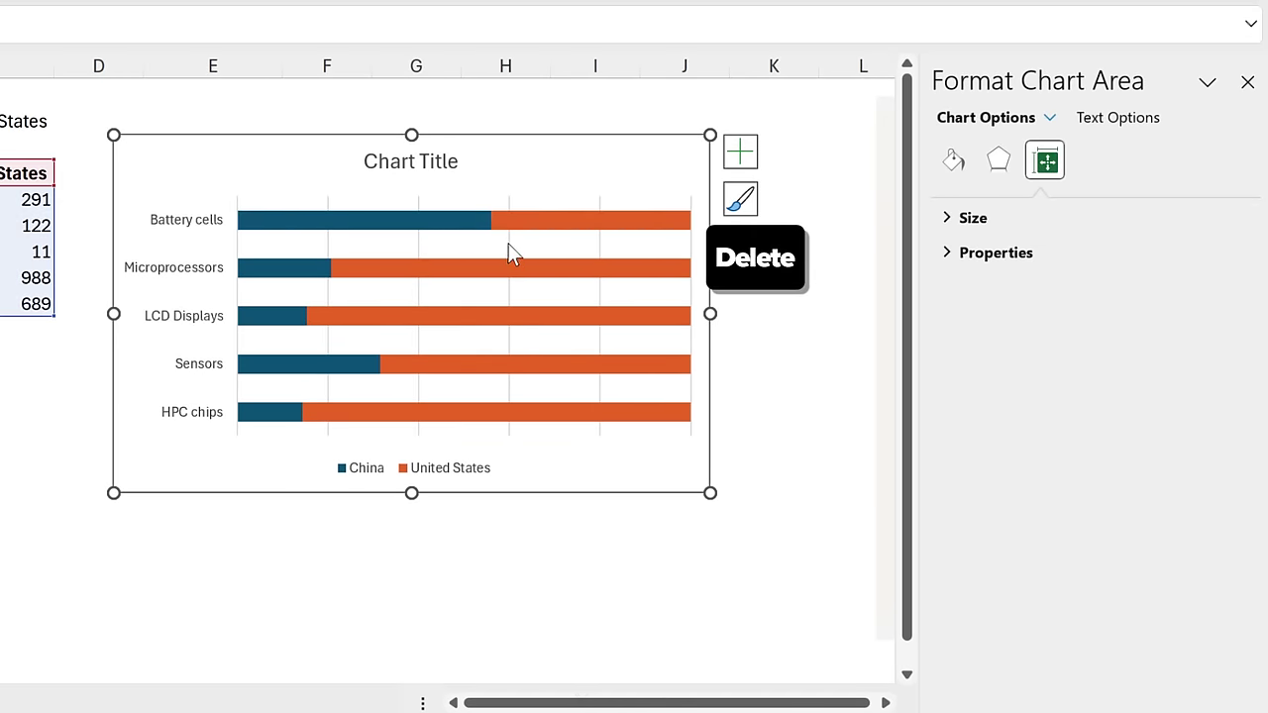
# Delete the chart's vertical gridlines and move the legend above the far end of the Battery cells bar
pyautogui.click(509, 245)
pyautogui.press('Delete')
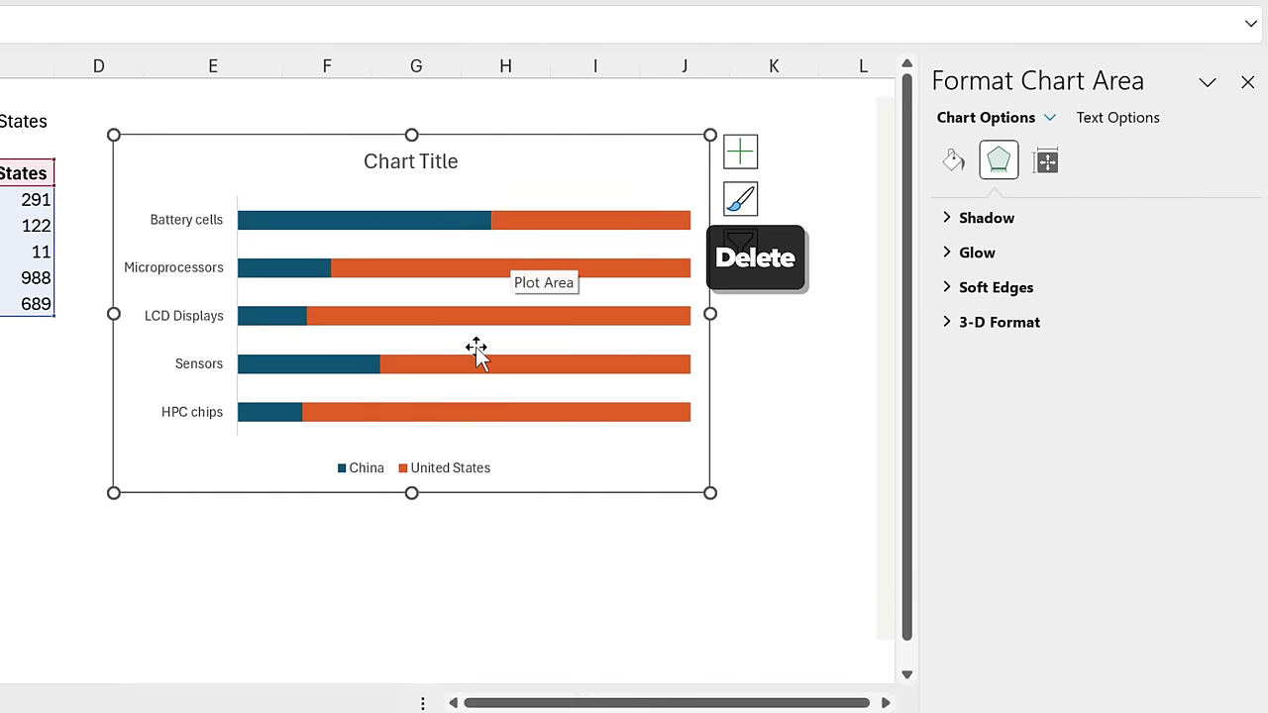
pyautogui.click(434, 474)
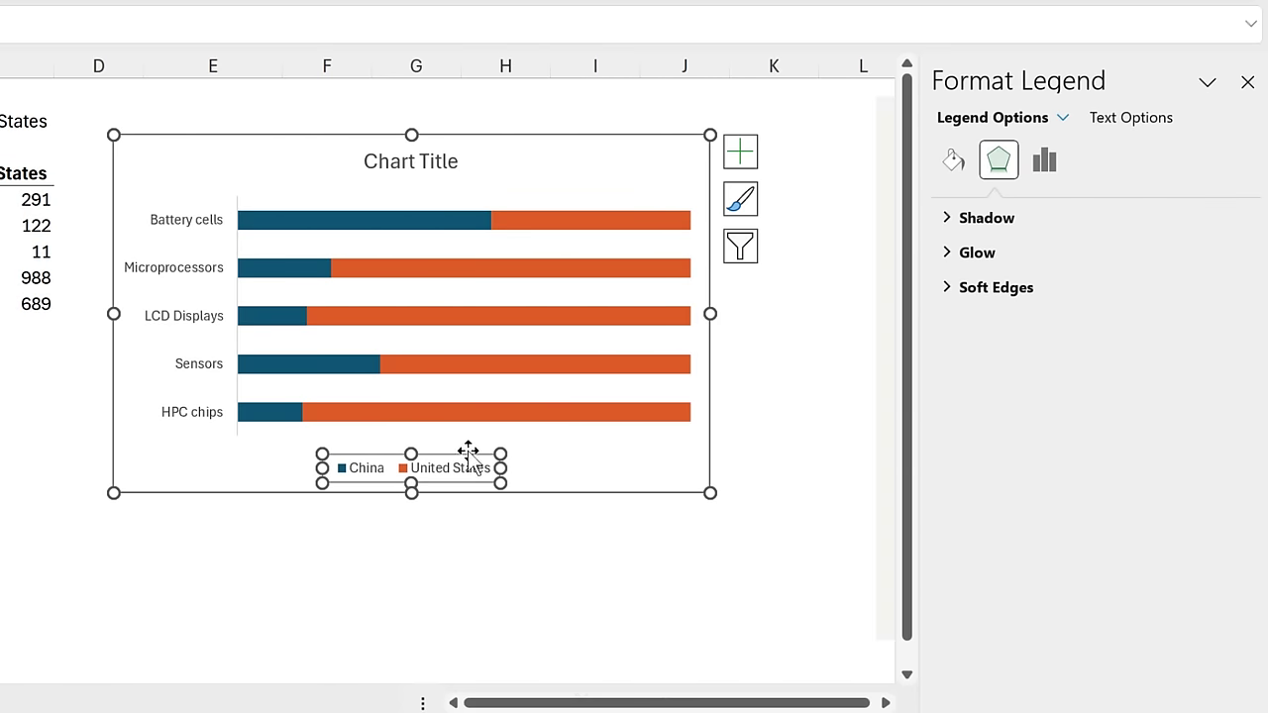
pyautogui.moveTo(505, 416); pyautogui.dragTo(636, 167)
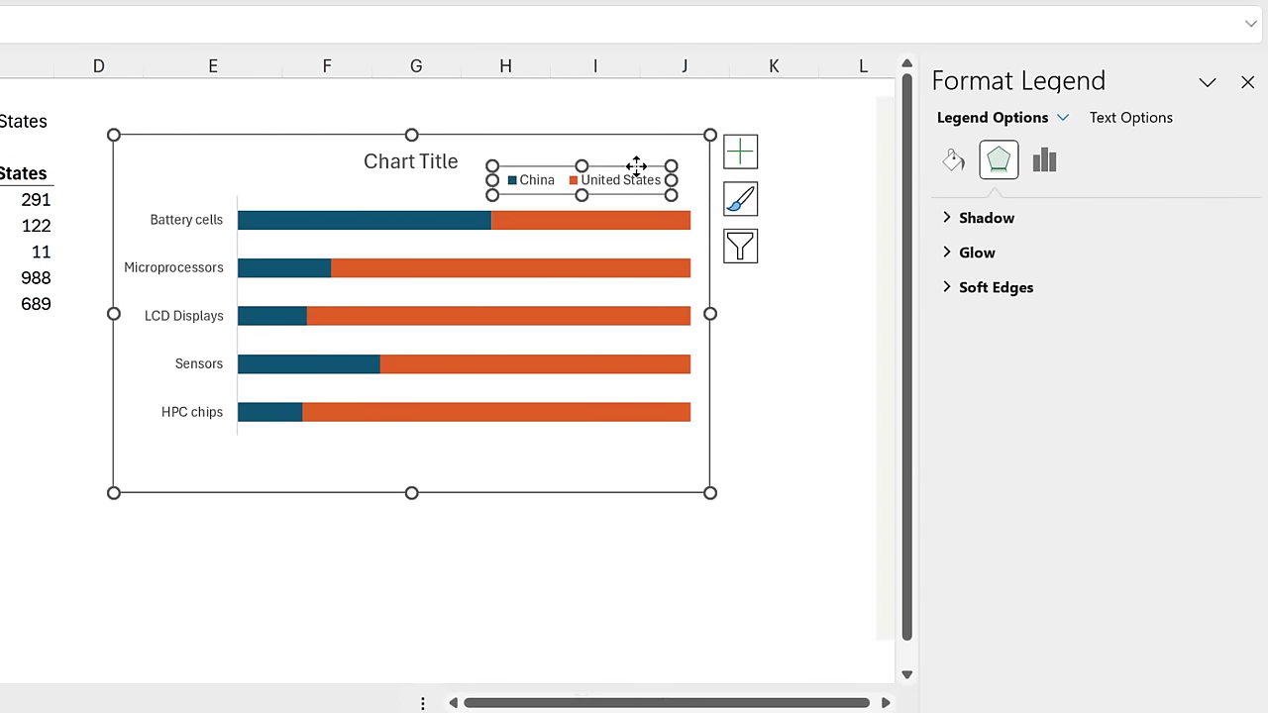
# Fill the China series with the bright red from the recent colors
pyautogui.click(456, 232)
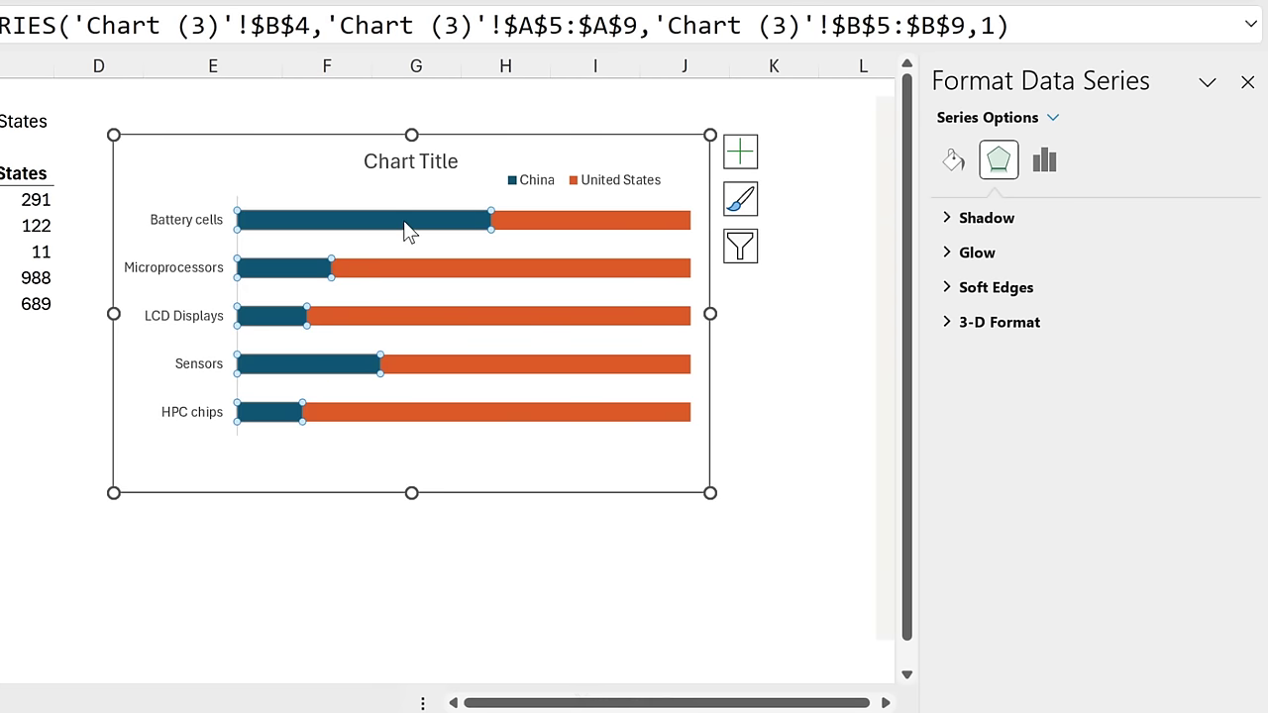
pyautogui.rightClick(410, 230)
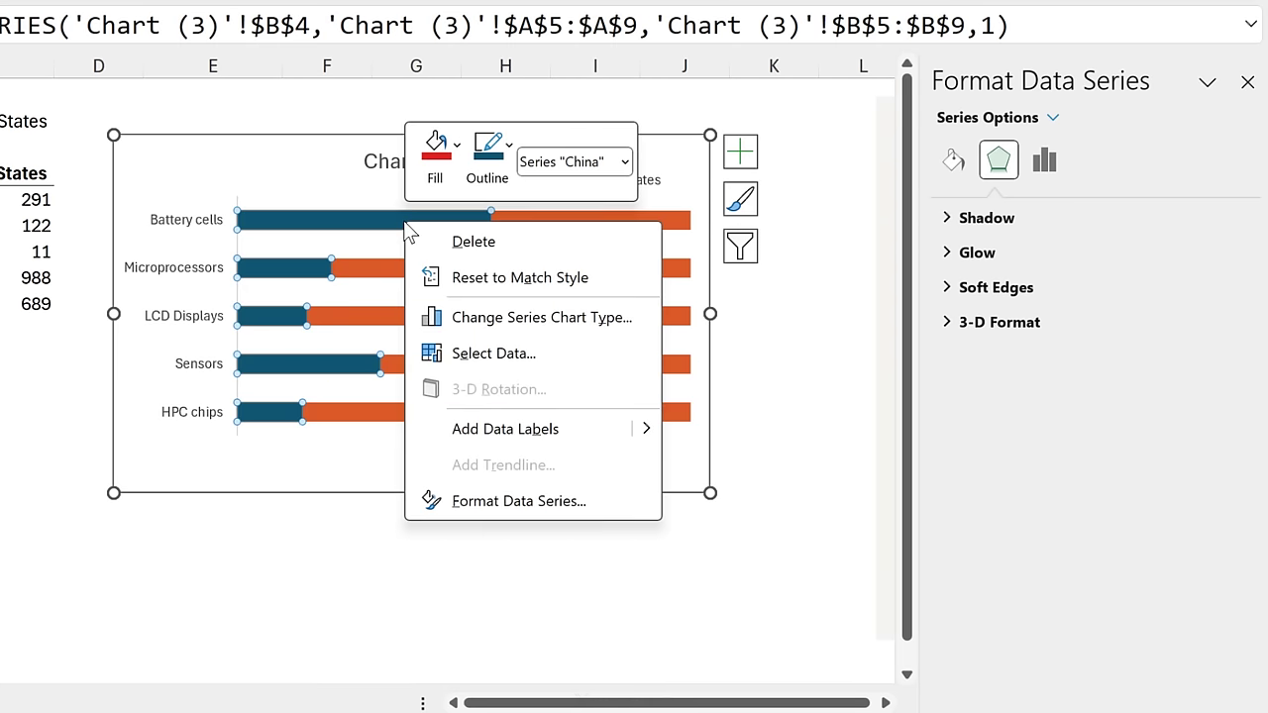
pyautogui.click(453, 170)
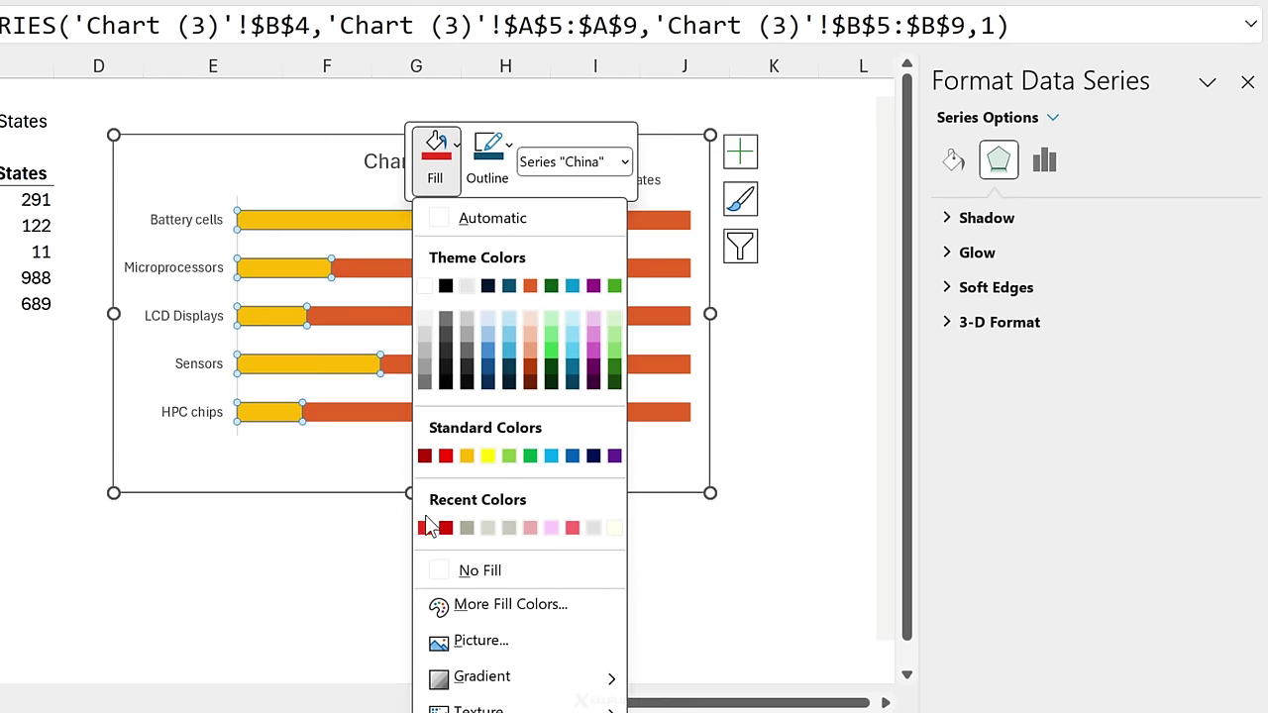
pyautogui.click(424, 529)
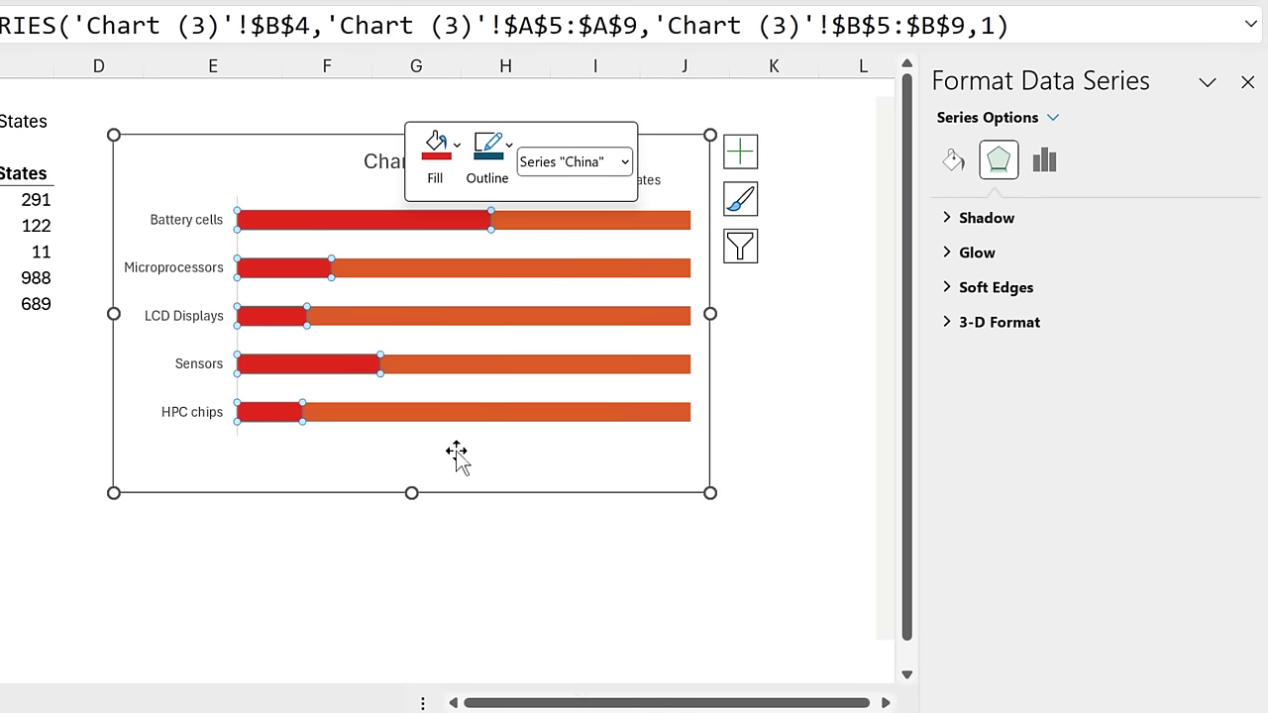
# Fill the United States series with a light gray theme color
pyautogui.click(589, 220)
pyautogui.rightClick(587, 217)
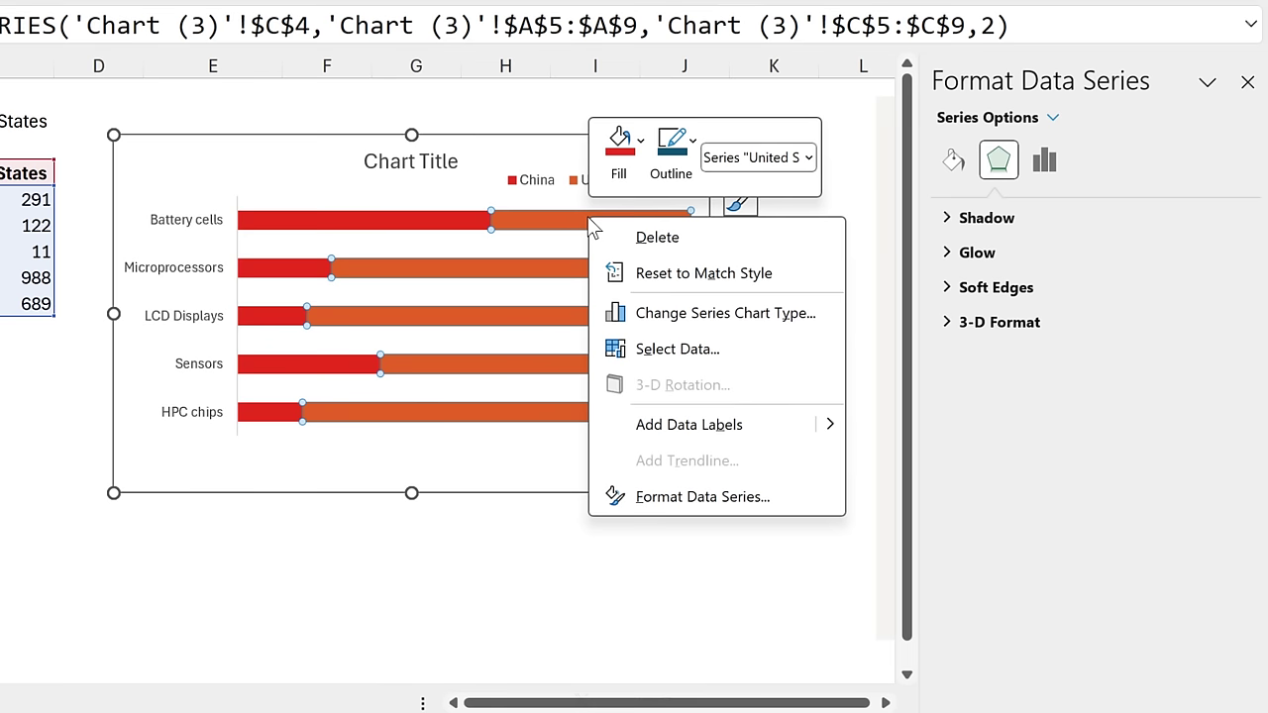
pyautogui.click(632, 145)
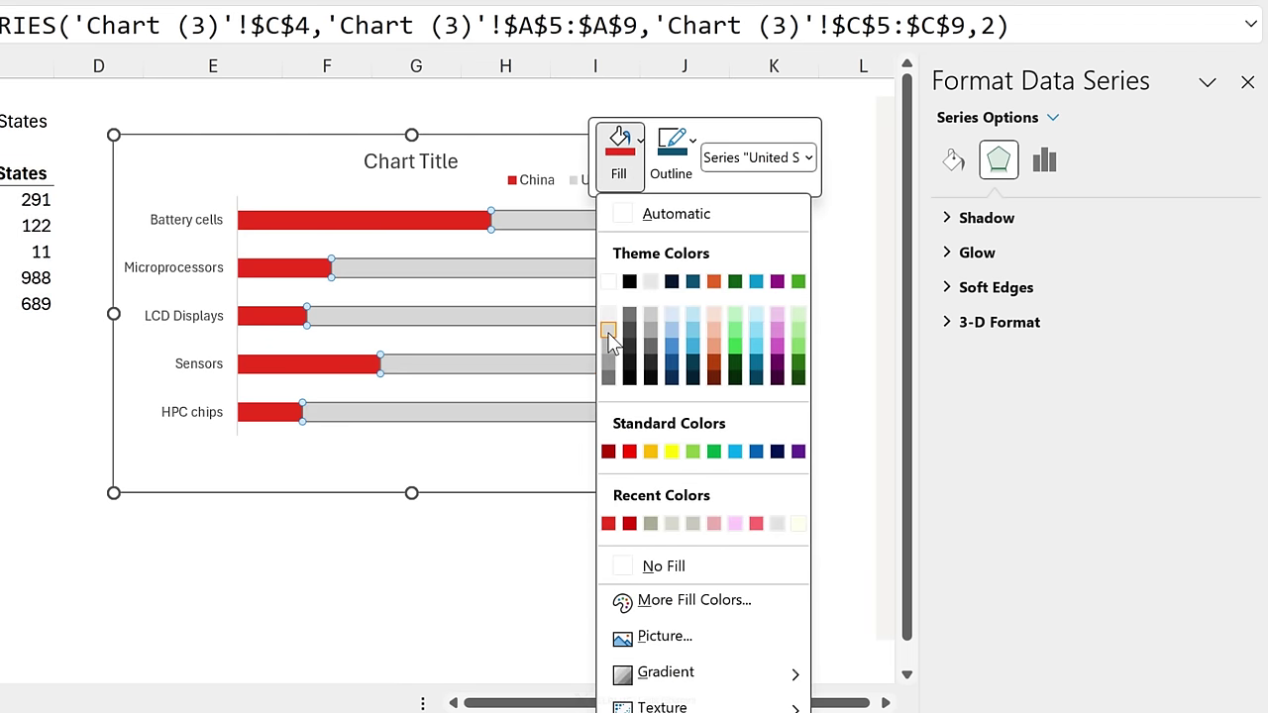
pyautogui.click(609, 339)
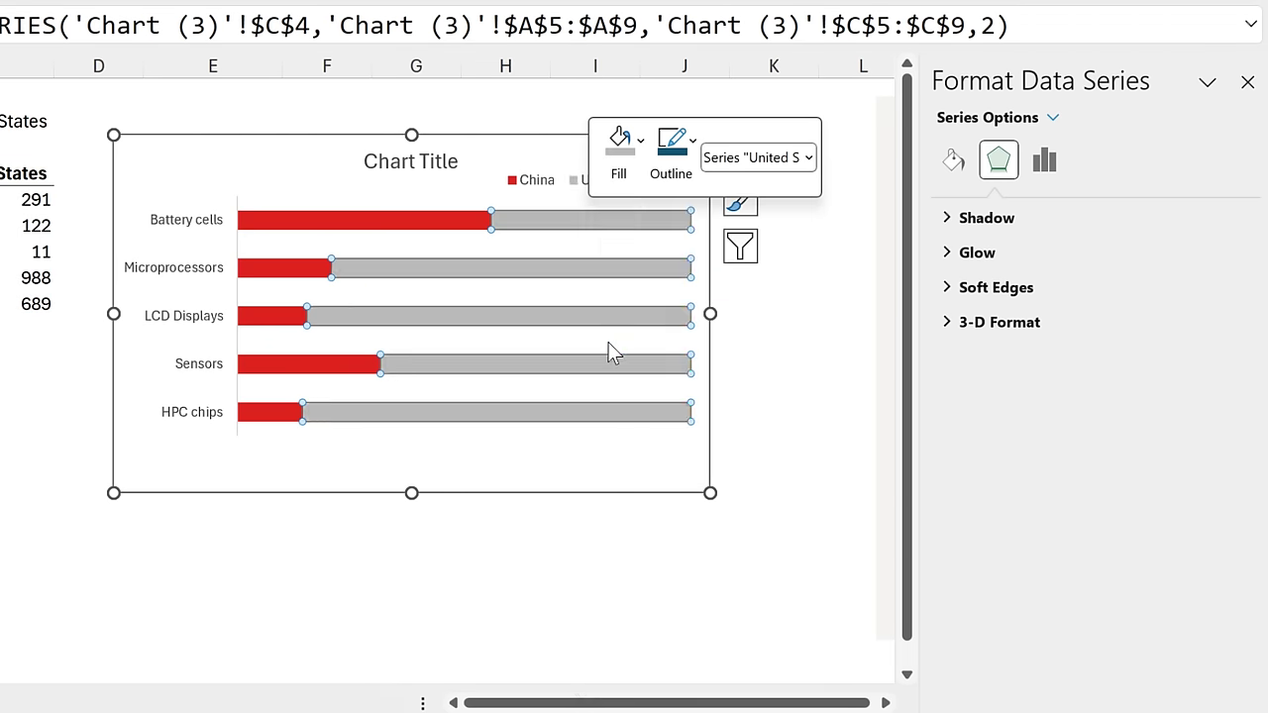
# Add data labels to both the United States and the China series
pyautogui.click(597, 226)
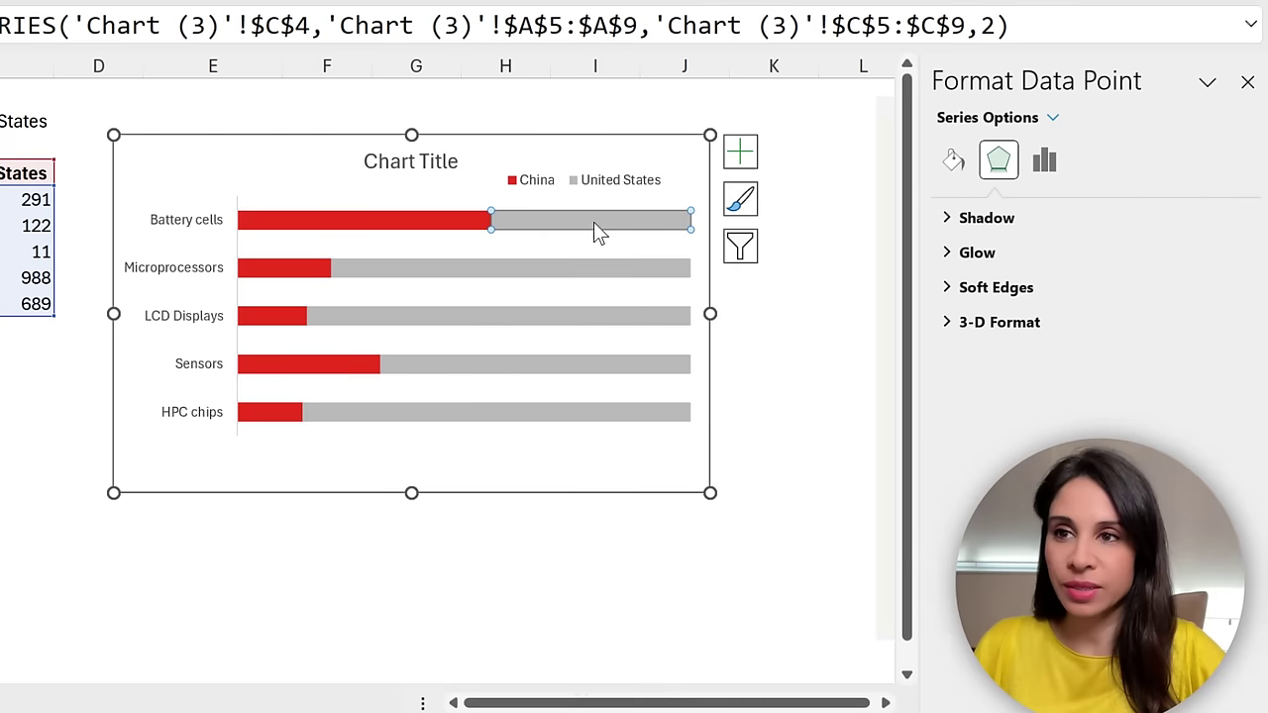
pyautogui.click(754, 329)
pyautogui.click(565, 226)
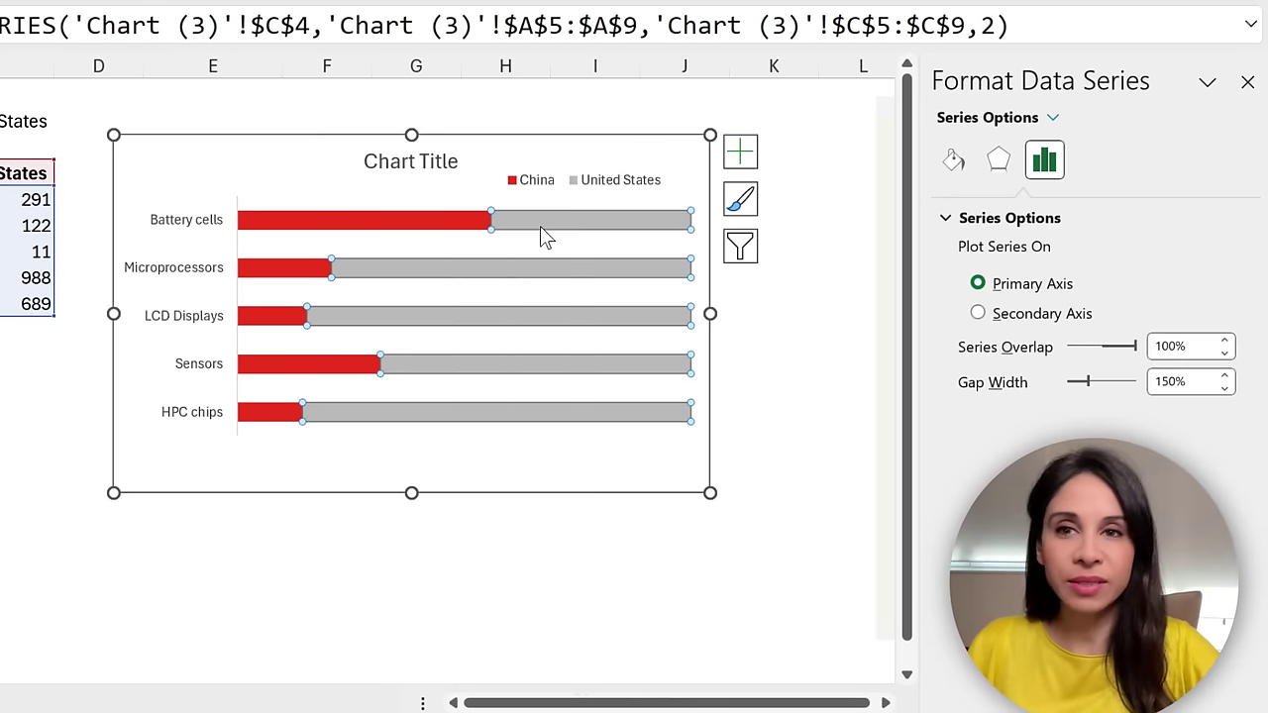
pyautogui.rightClick(571, 228)
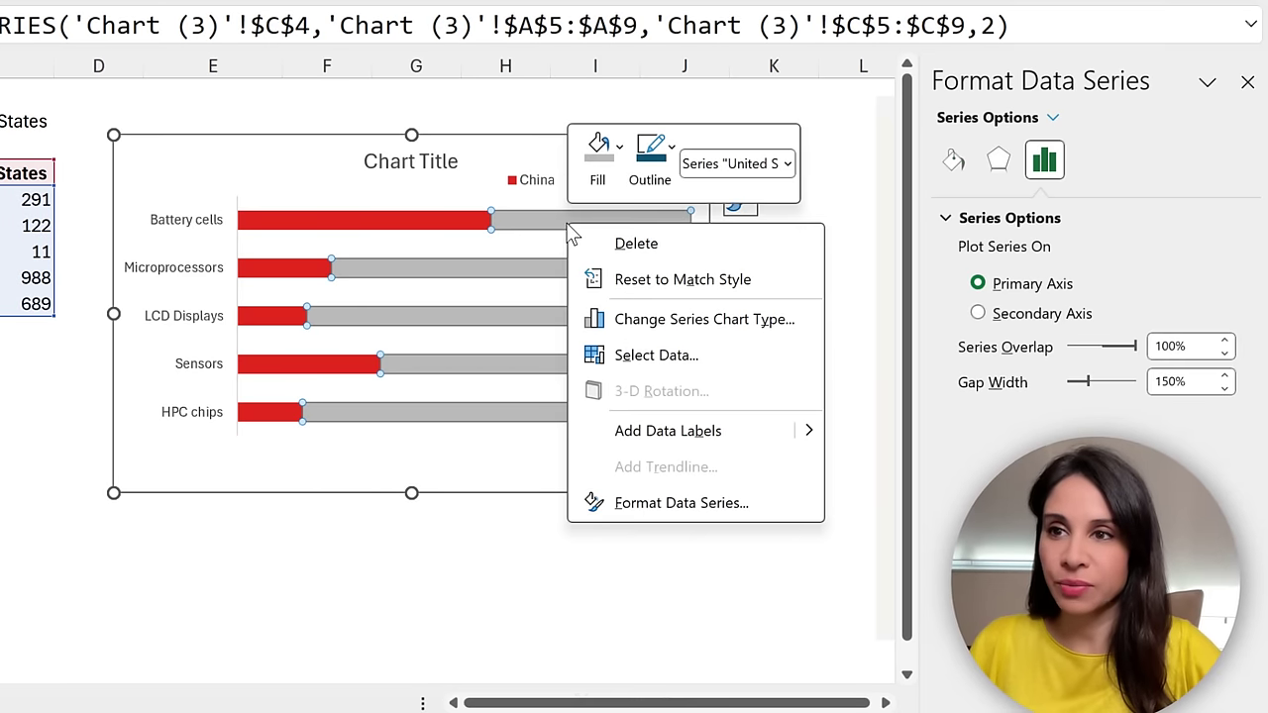
pyautogui.click(668, 430)
pyautogui.click(416, 226)
pyautogui.rightClick(416, 226)
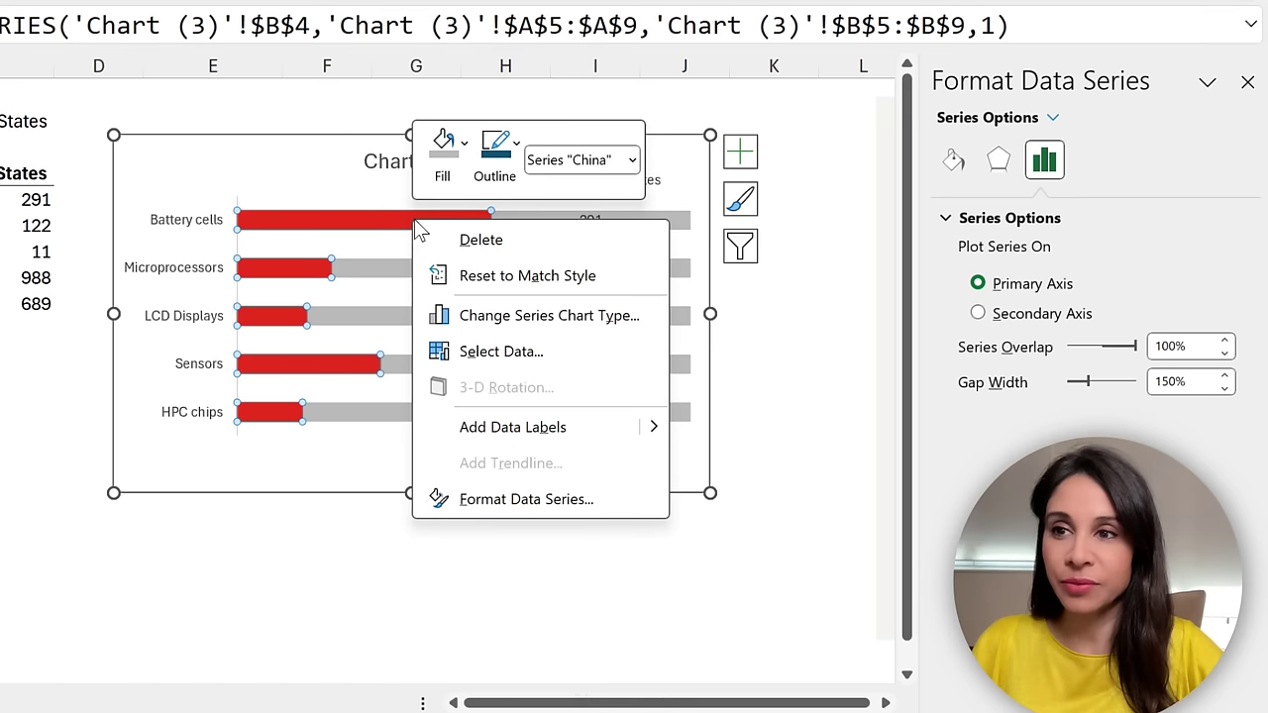
pyautogui.click(489, 426)
# Set the United States data labels' position to Inside End and make them bold
pyautogui.click(598, 221)
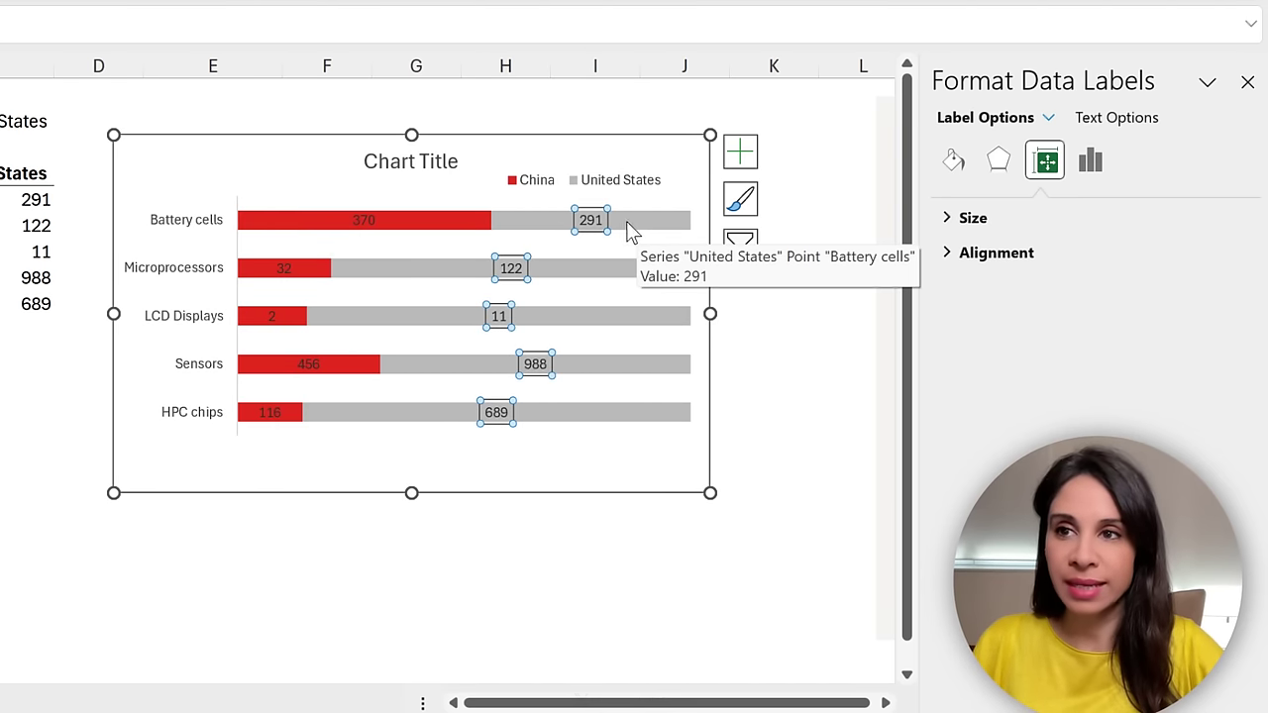
pyautogui.click(1090, 166)
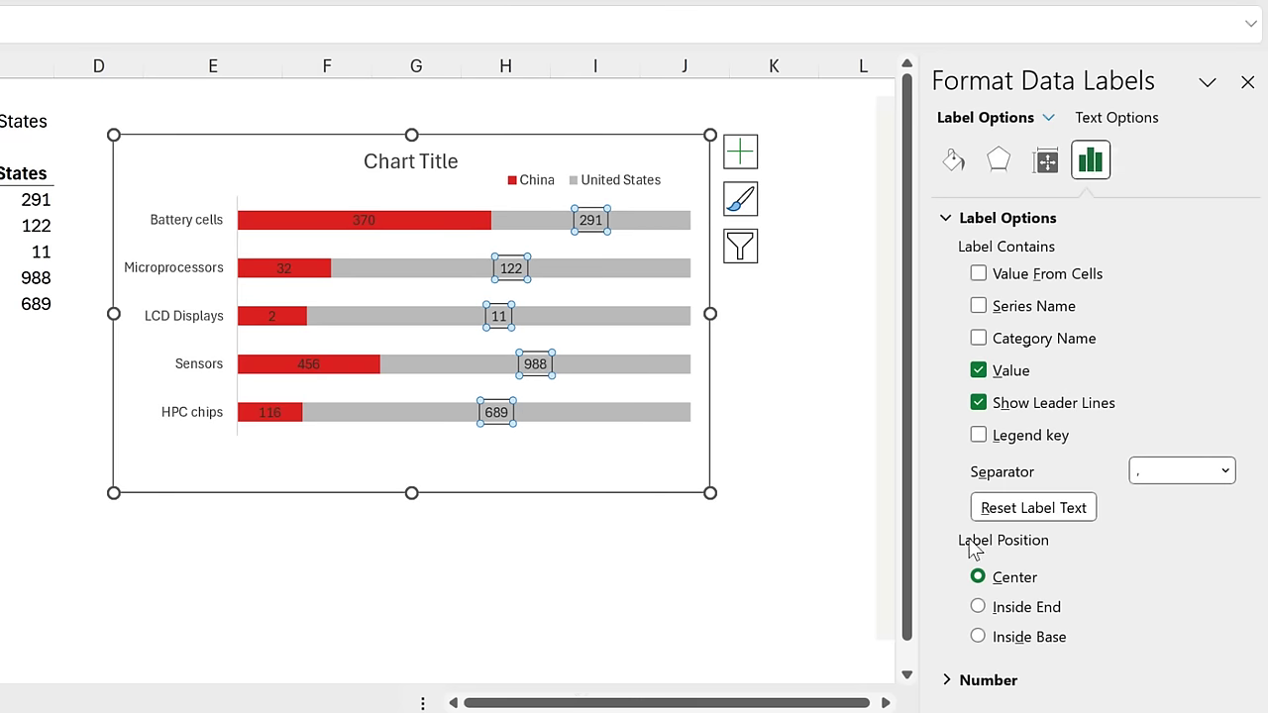
pyautogui.click(1012, 614)
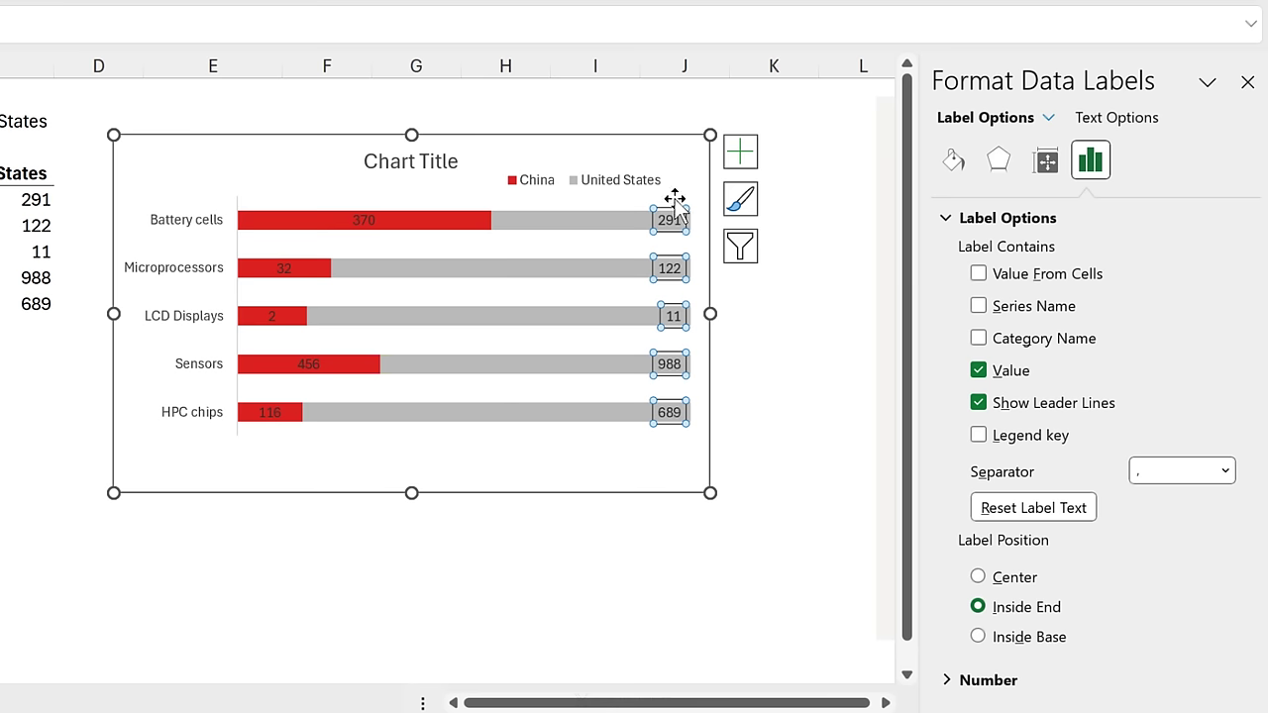
pyautogui.hotkey('ctrl', 'b')
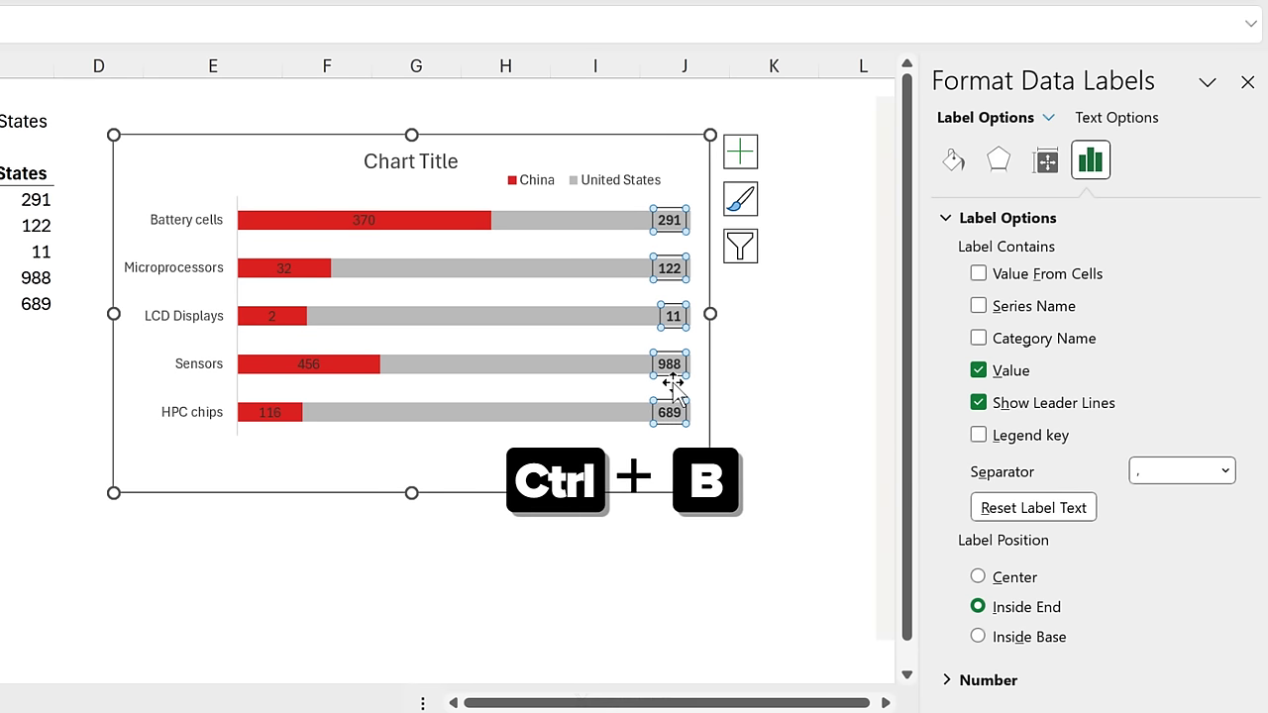
# Set the China data labels' position to Inside Base and format them in bold white text
pyautogui.click(367, 218)
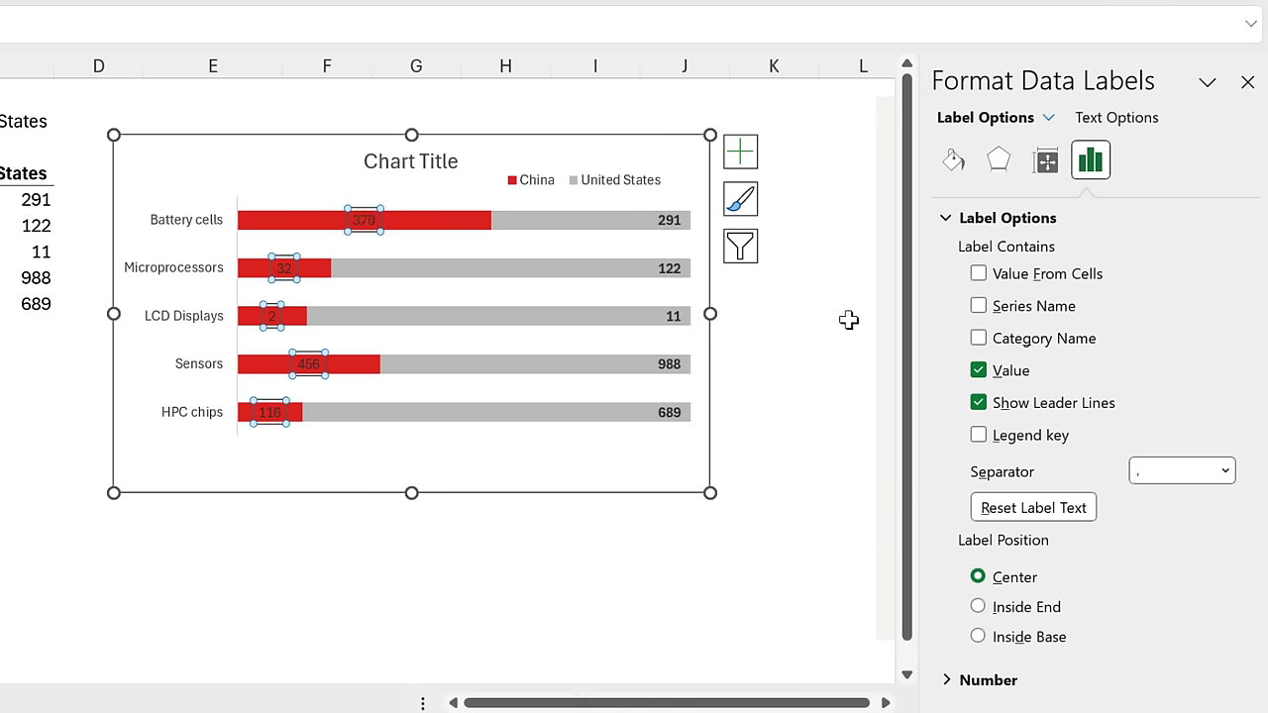
pyautogui.click(981, 639)
pyautogui.hotkey('ctrl', 'b')
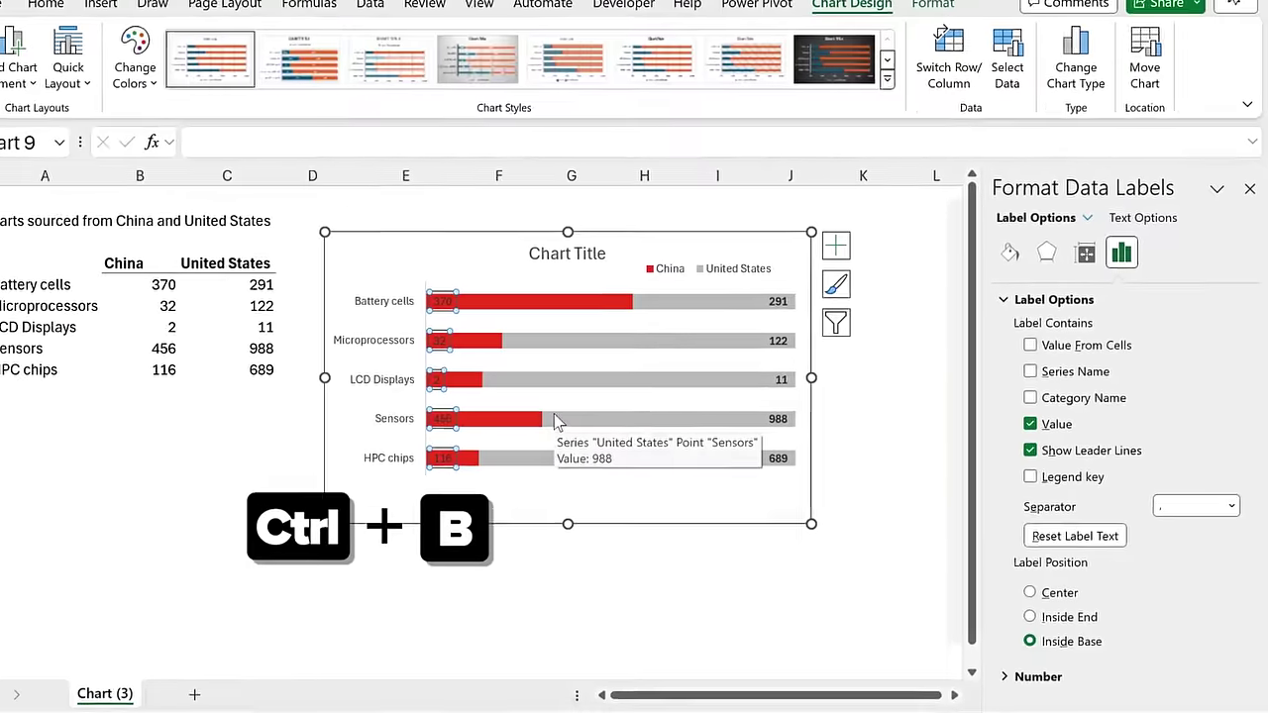
pyautogui.click(50, 6)
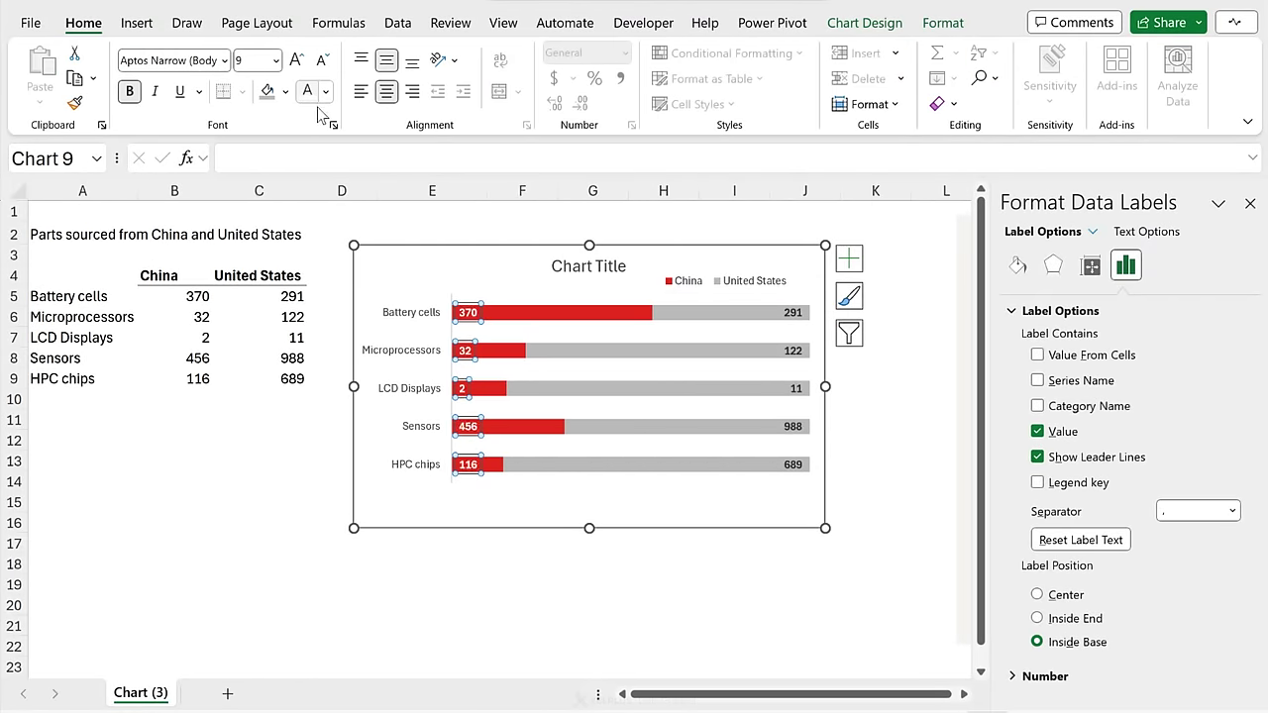
# Make the chart taller by extending its lower edge to about row 21
pyautogui.click(451, 227)
pyautogui.click(595, 525)
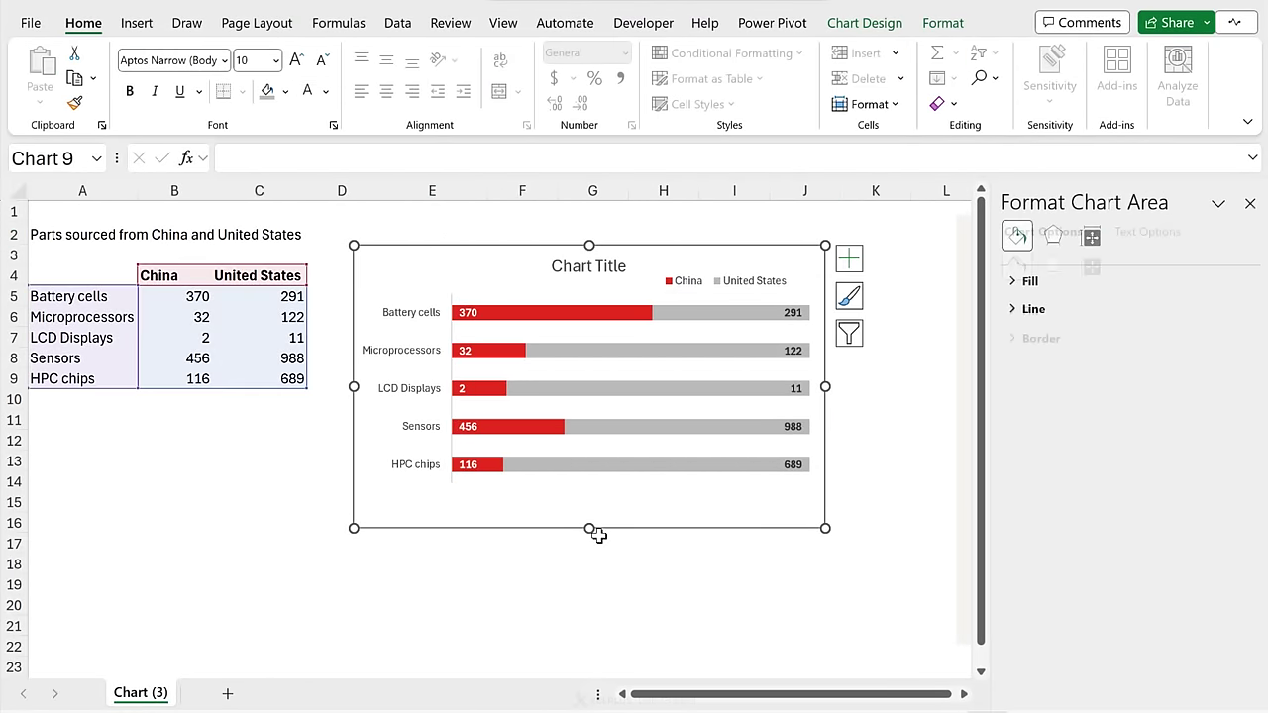
pyautogui.moveTo(589, 528); pyautogui.dragTo(585, 631)
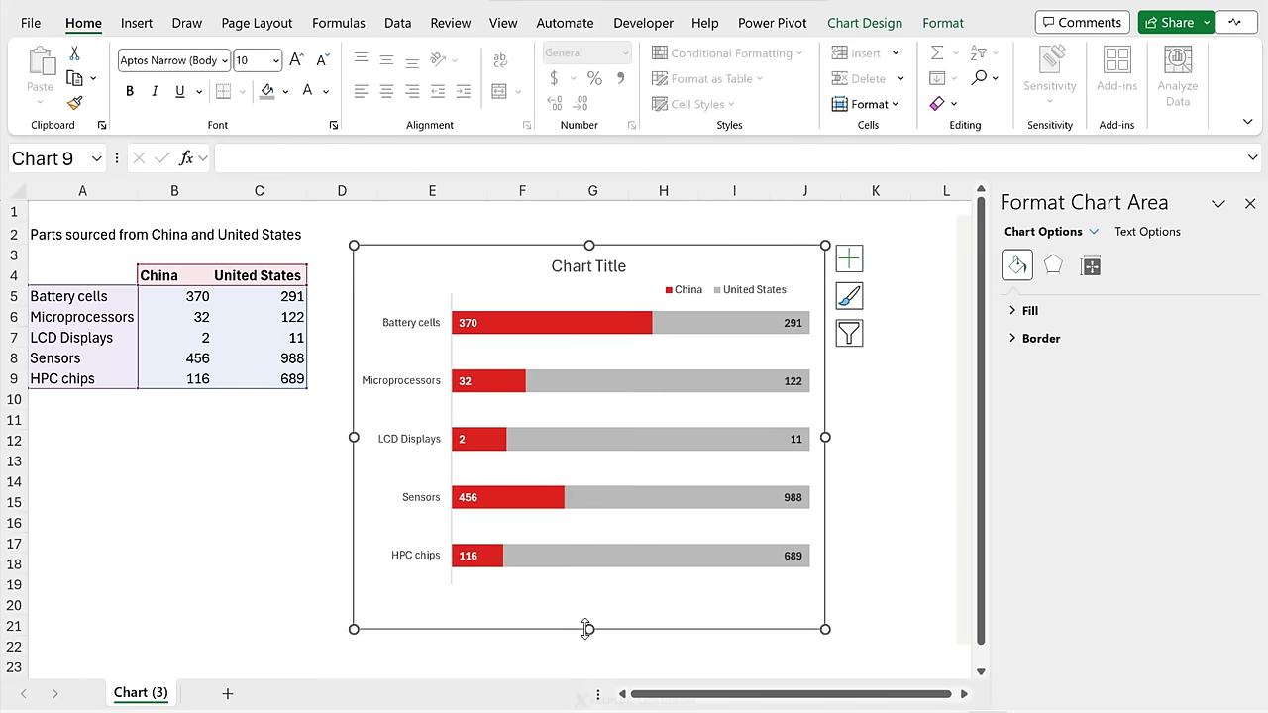
# Delete the chart's category axis, then narrow the chart from its left edge and place it beside the data table
pyautogui.click(414, 334)
pyautogui.press('Delete')
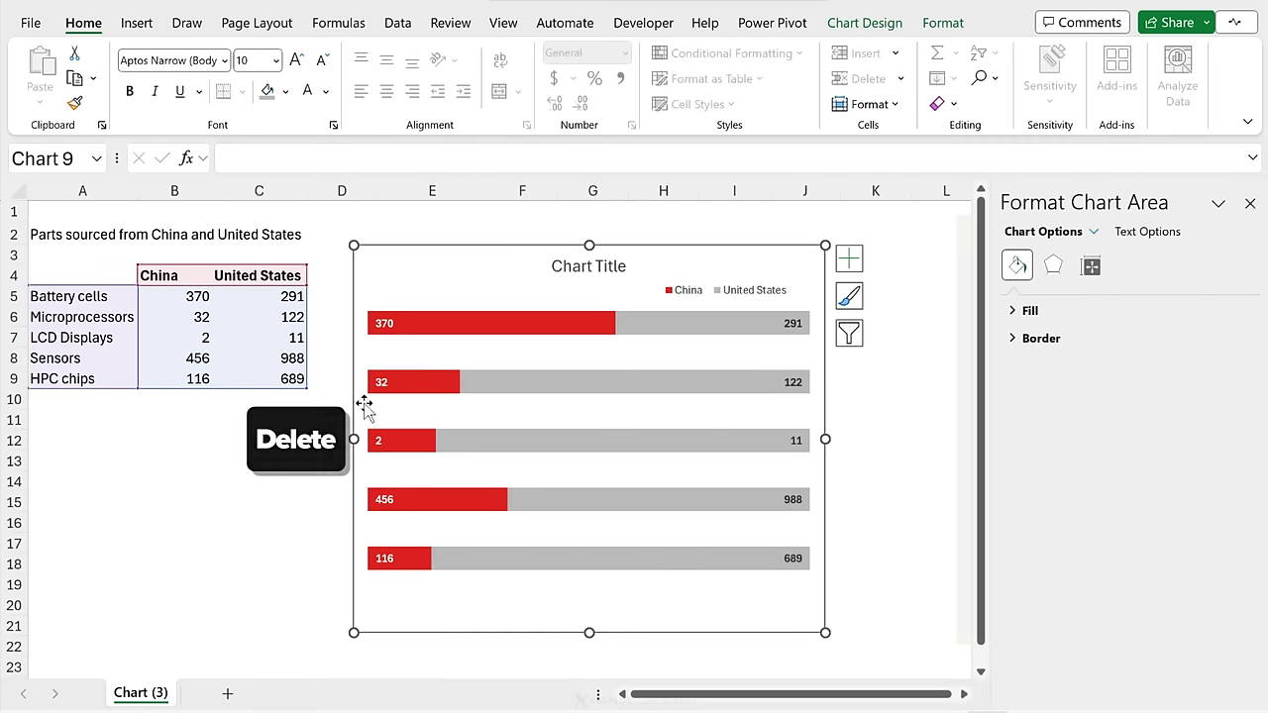
pyautogui.moveTo(354, 439); pyautogui.dragTo(394, 439)
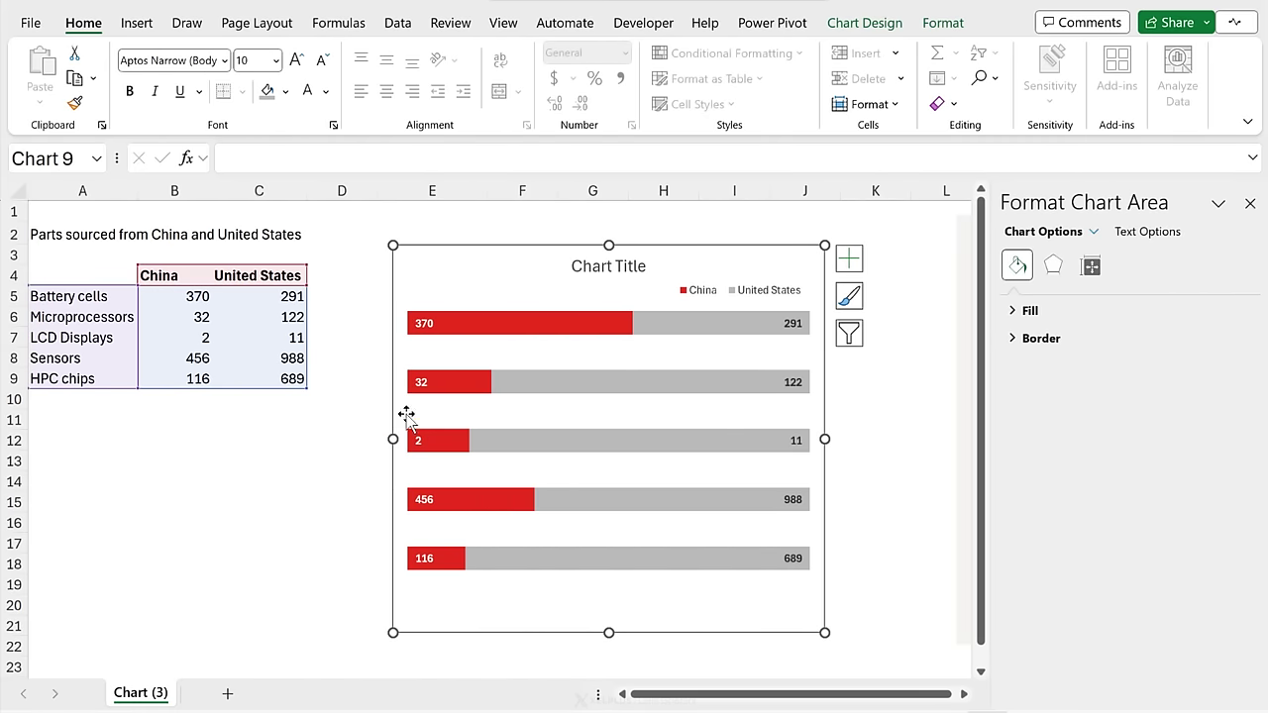
pyautogui.moveTo(462, 272); pyautogui.dragTo(467, 255)
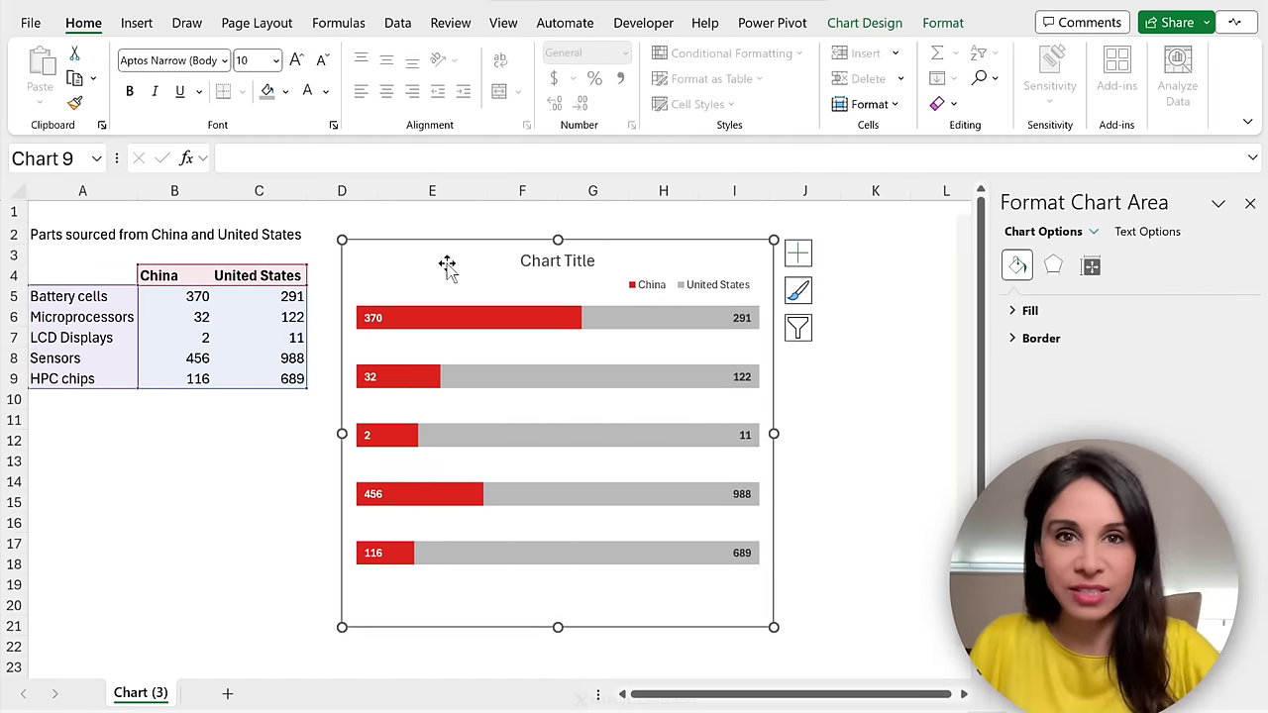
# Insert a small text box inside the chart, just above the start of the first bar
pyautogui.click(139, 22)
pyautogui.click(1140, 90)
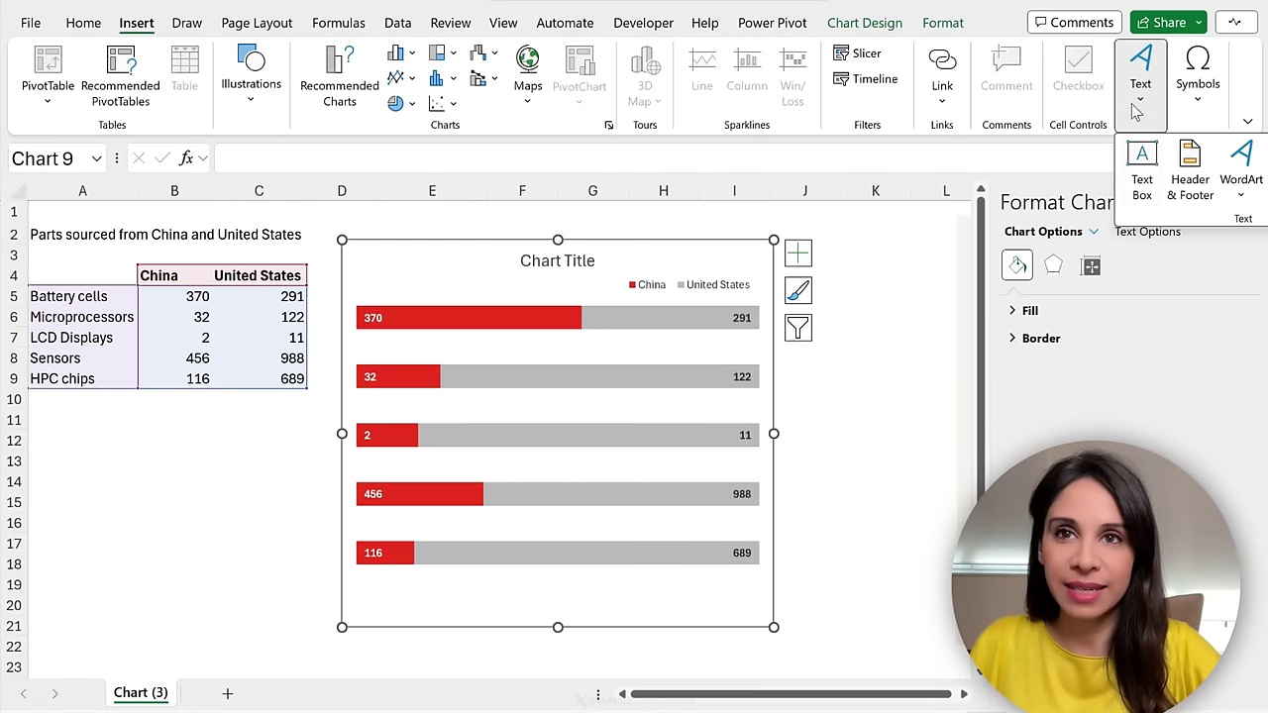
pyautogui.click(1141, 178)
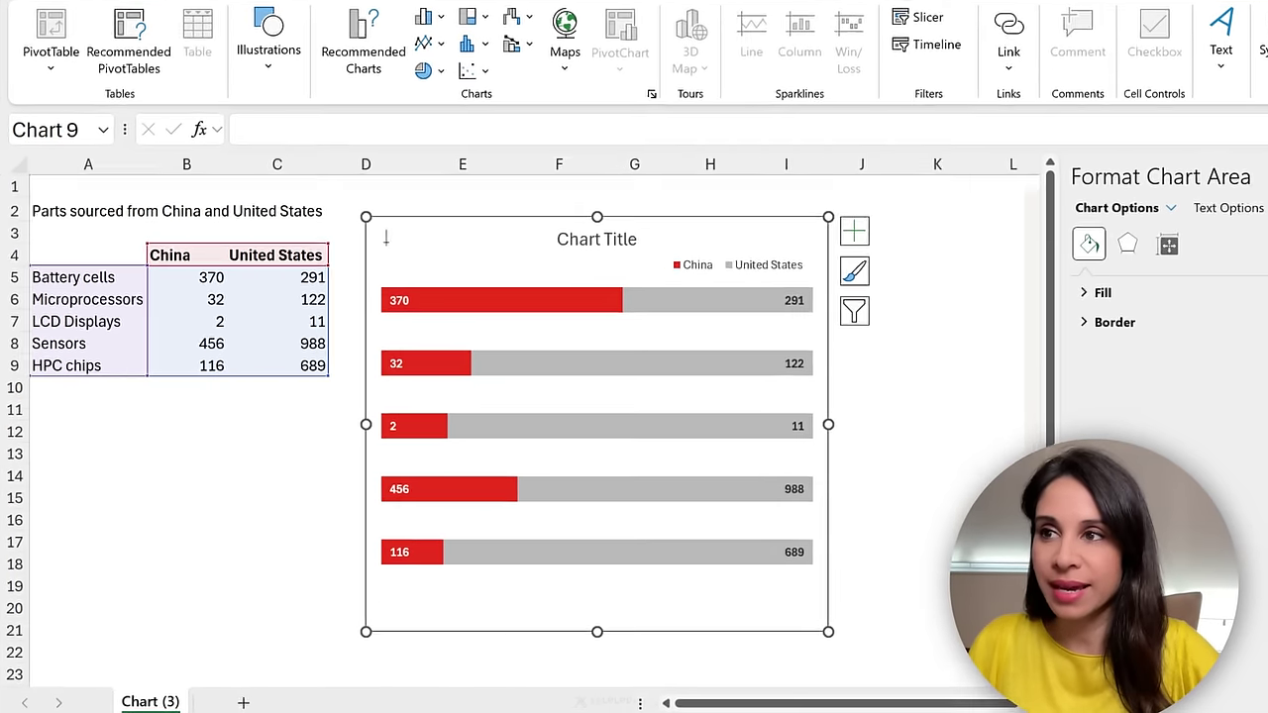
pyautogui.moveTo(360, 264); pyautogui.dragTo(439, 294)
pyautogui.moveTo(522, 242); pyautogui.dragTo(543, 242)
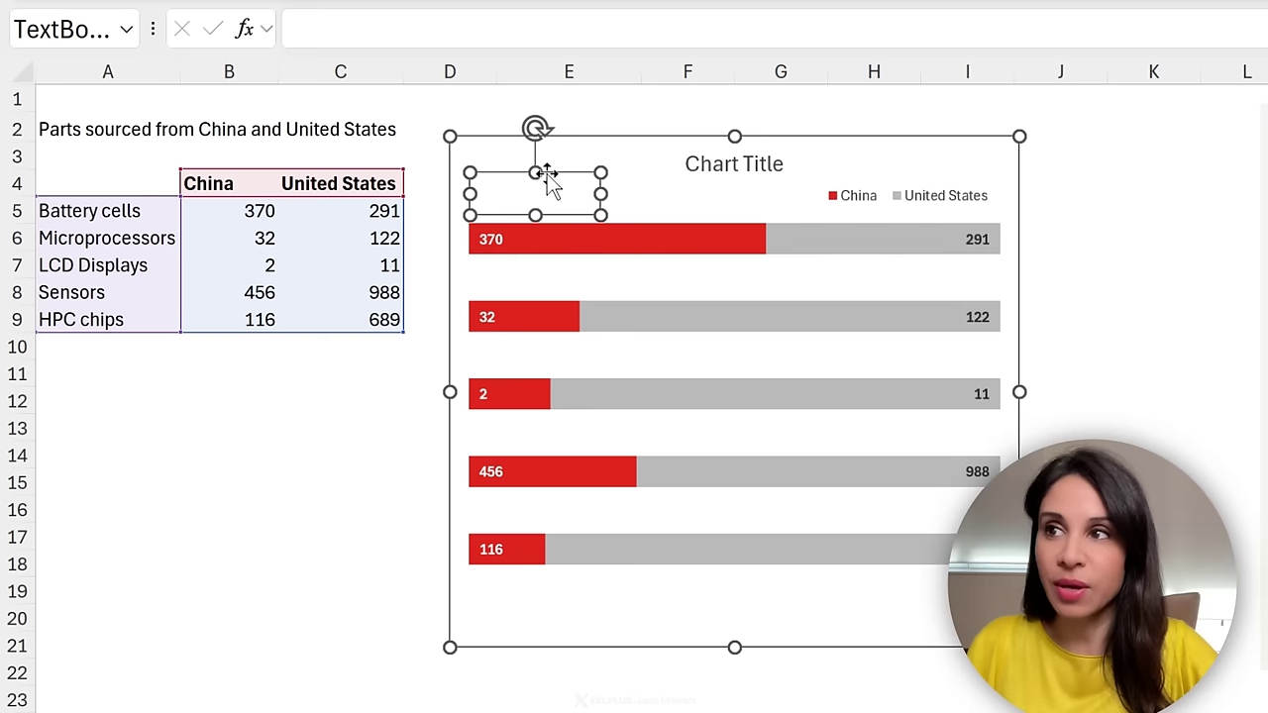
# Link the text box above the first bar to cell A5
pyautogui.click(395, 35)
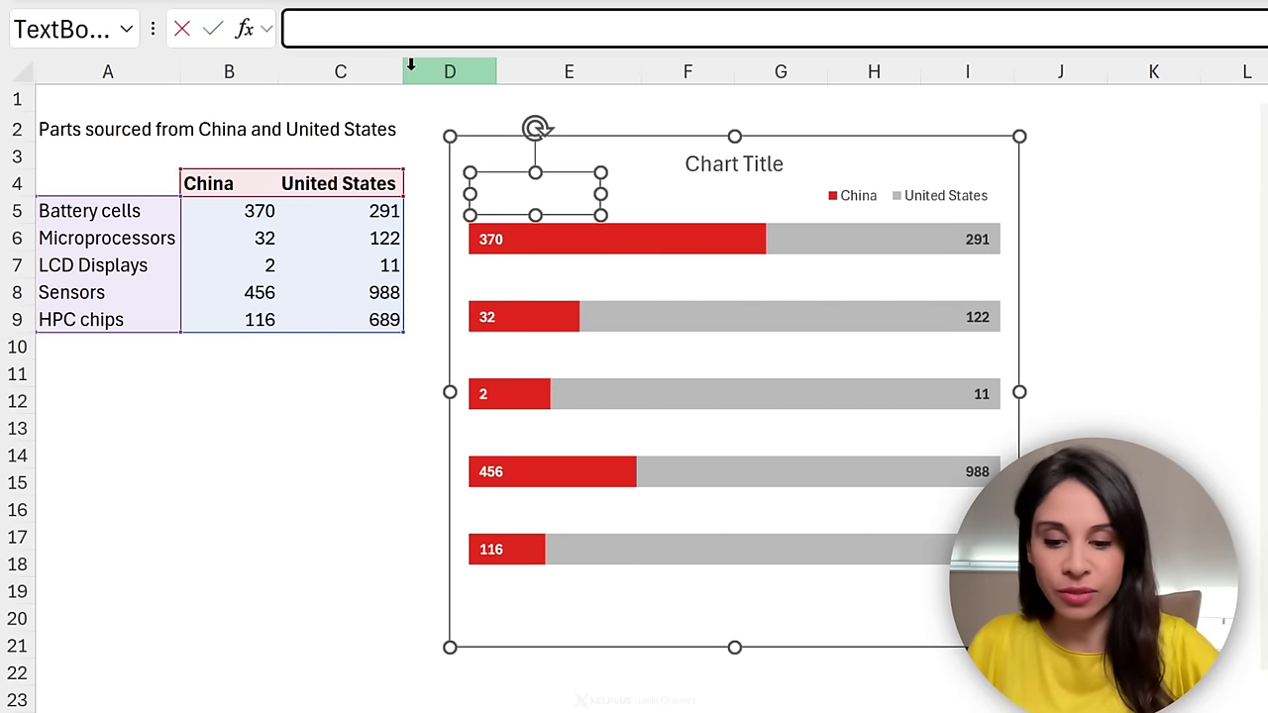
pyautogui.click(115, 210)
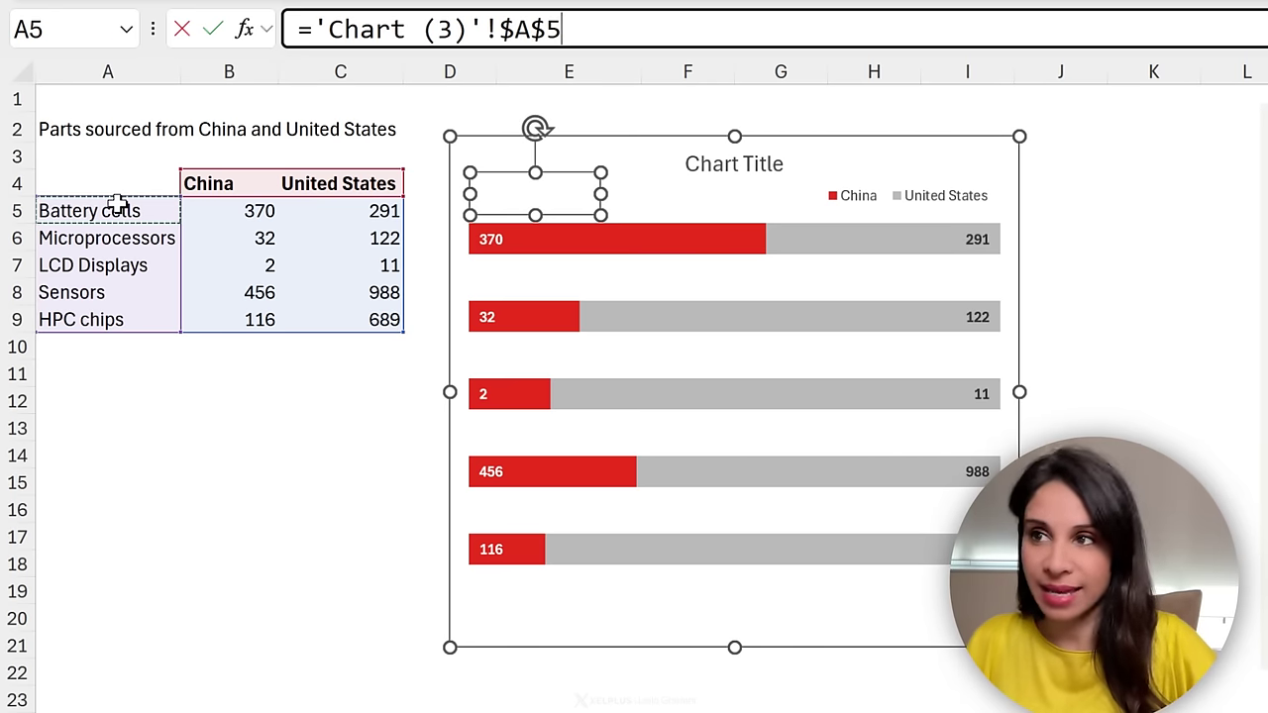
pyautogui.press('Return')
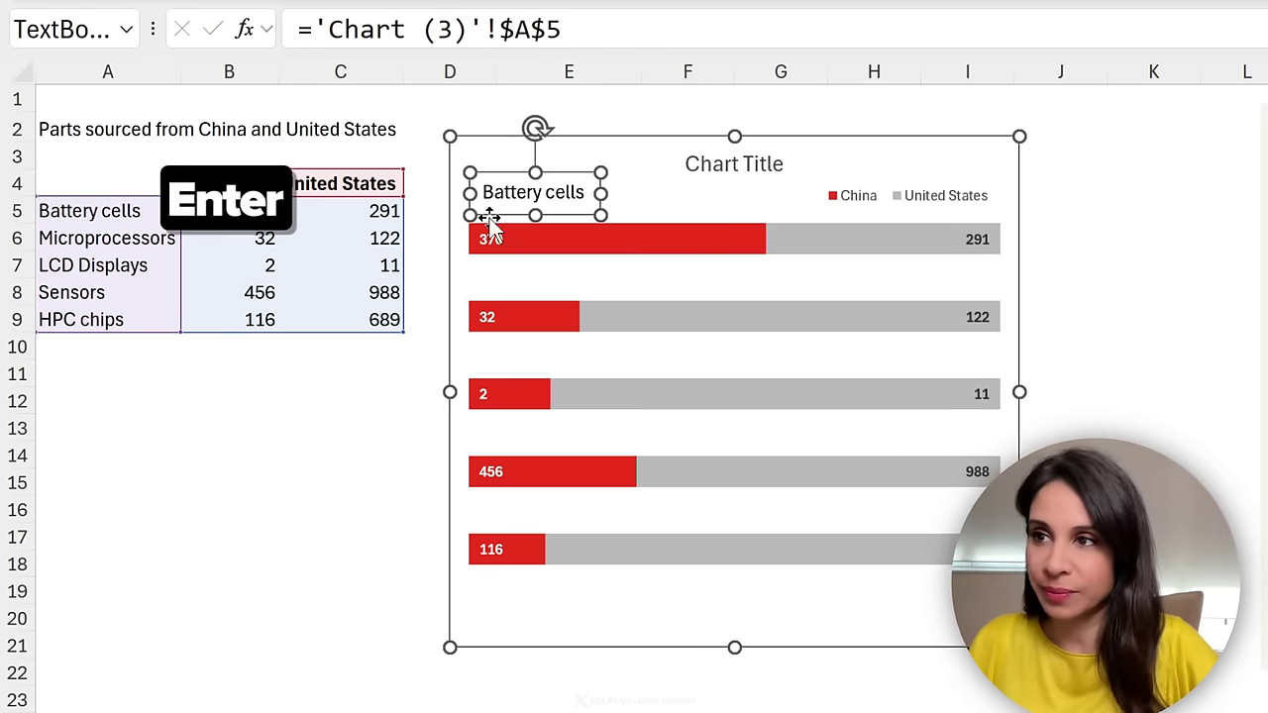
pyautogui.click(635, 140)
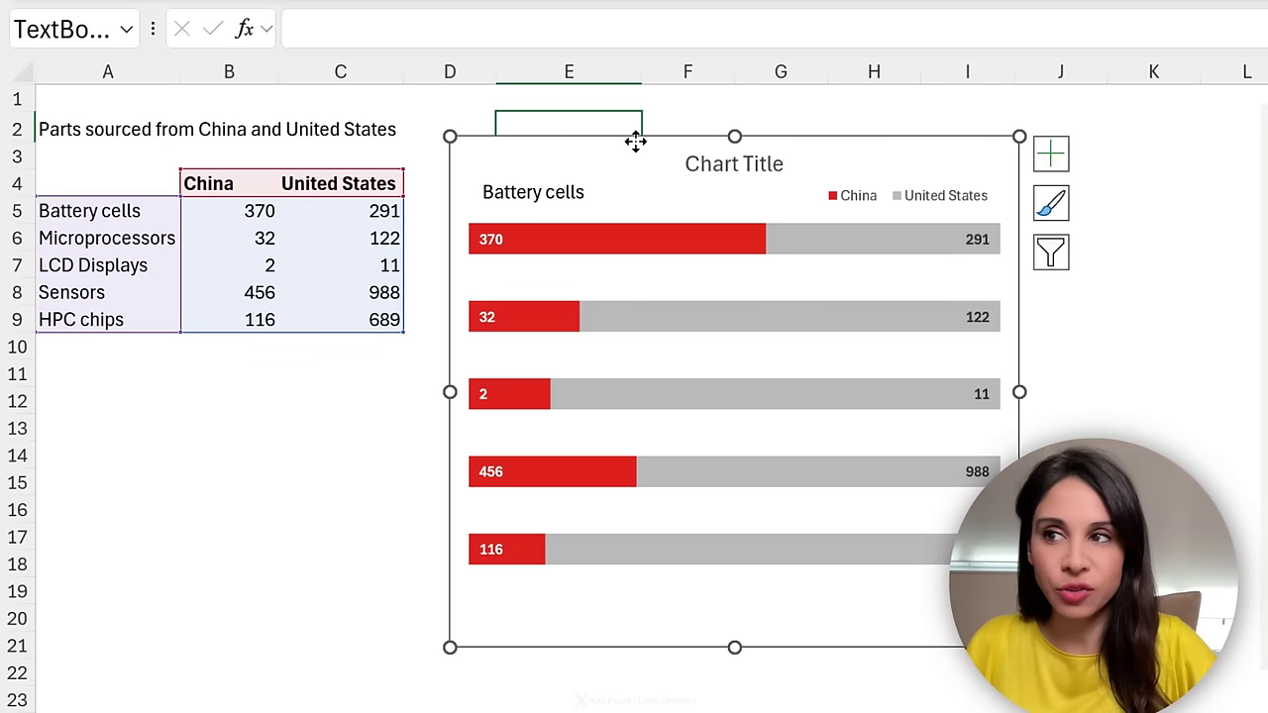
# Align the Battery cells label with the start of its bar and duplicate it above each of the other four bars
pyautogui.click(544, 187)
pyautogui.moveTo(559, 175); pyautogui.dragTo(548, 173)
pyautogui.click(620, 132)
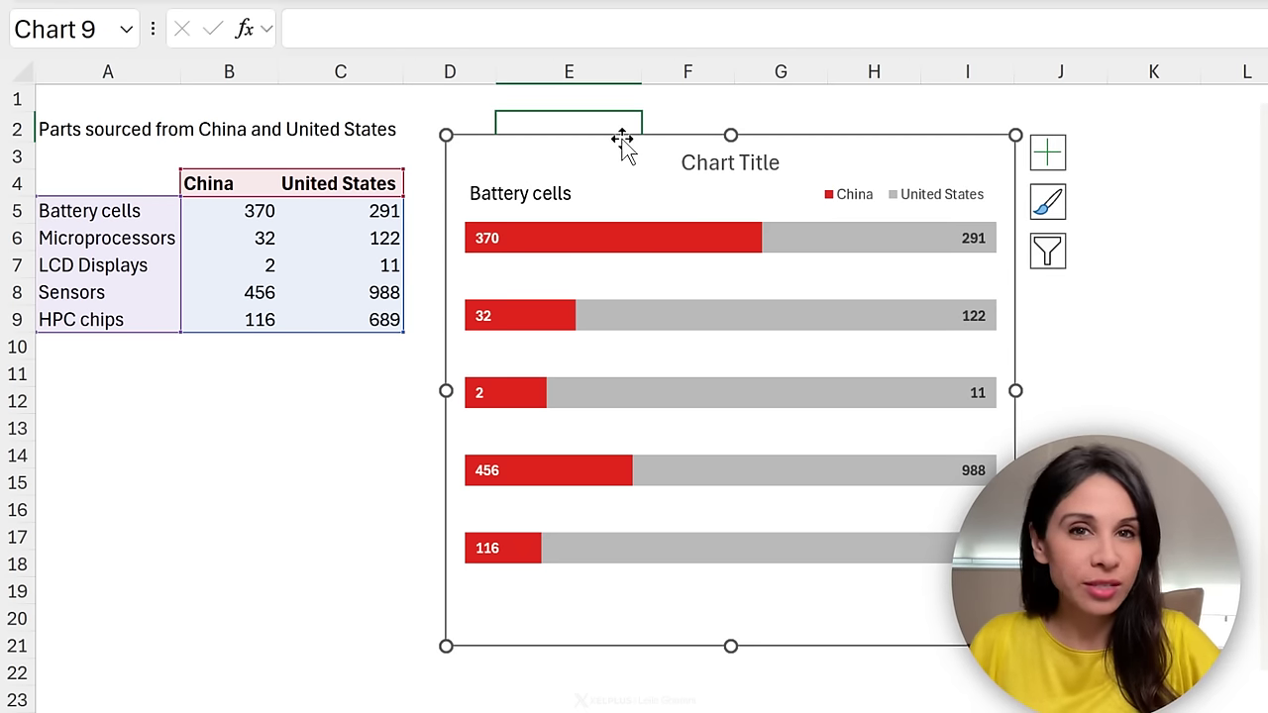
pyautogui.moveTo(622, 140)
pyautogui.mouseDown()
pyautogui.moveTo(770, 218)
pyautogui.moveTo(688, 172)
pyautogui.moveTo(710, 145)
pyautogui.moveTo(640, 136)
pyautogui.mouseUp()
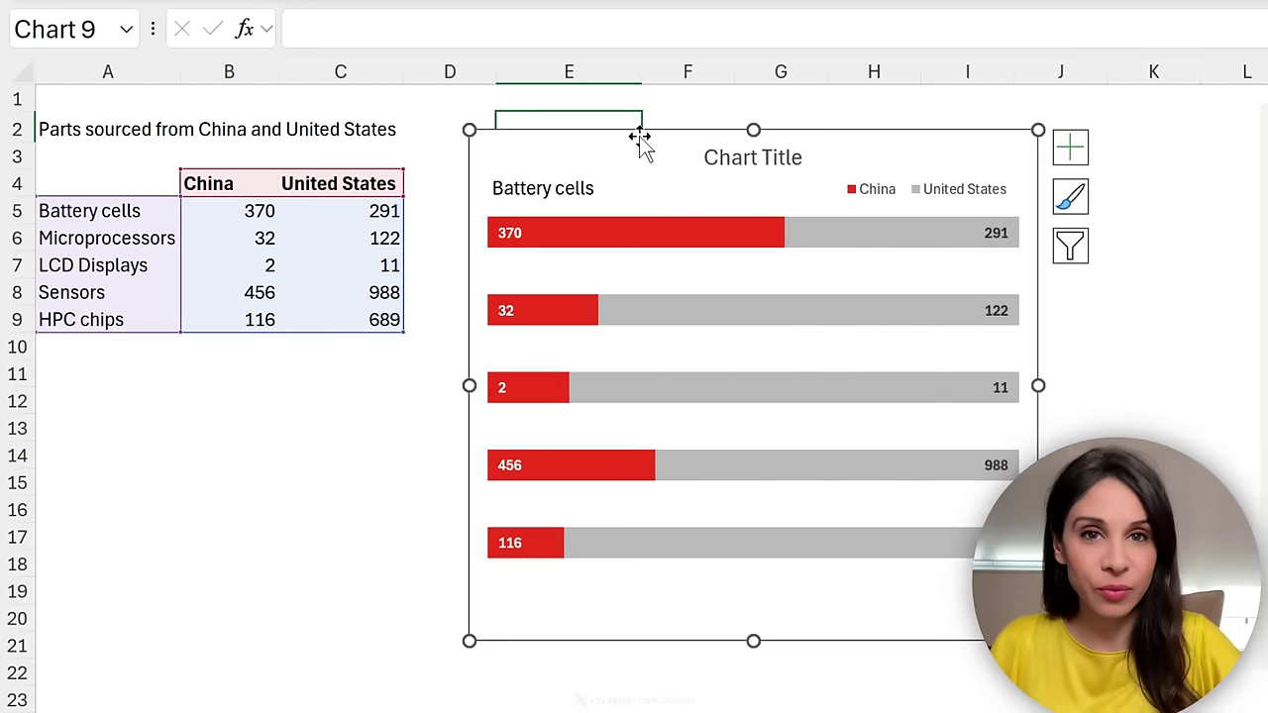
pyautogui.click(589, 186)
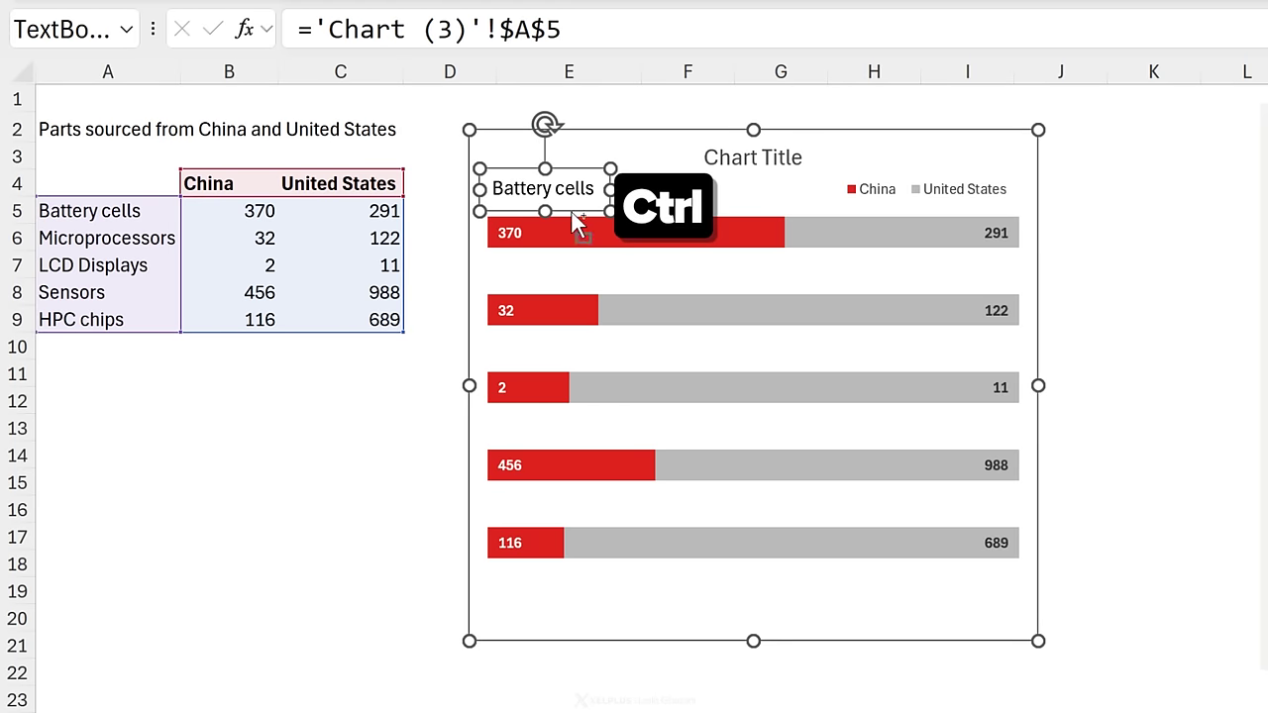
pyautogui.moveTo(572, 211); pyautogui.dragTo(581, 528)
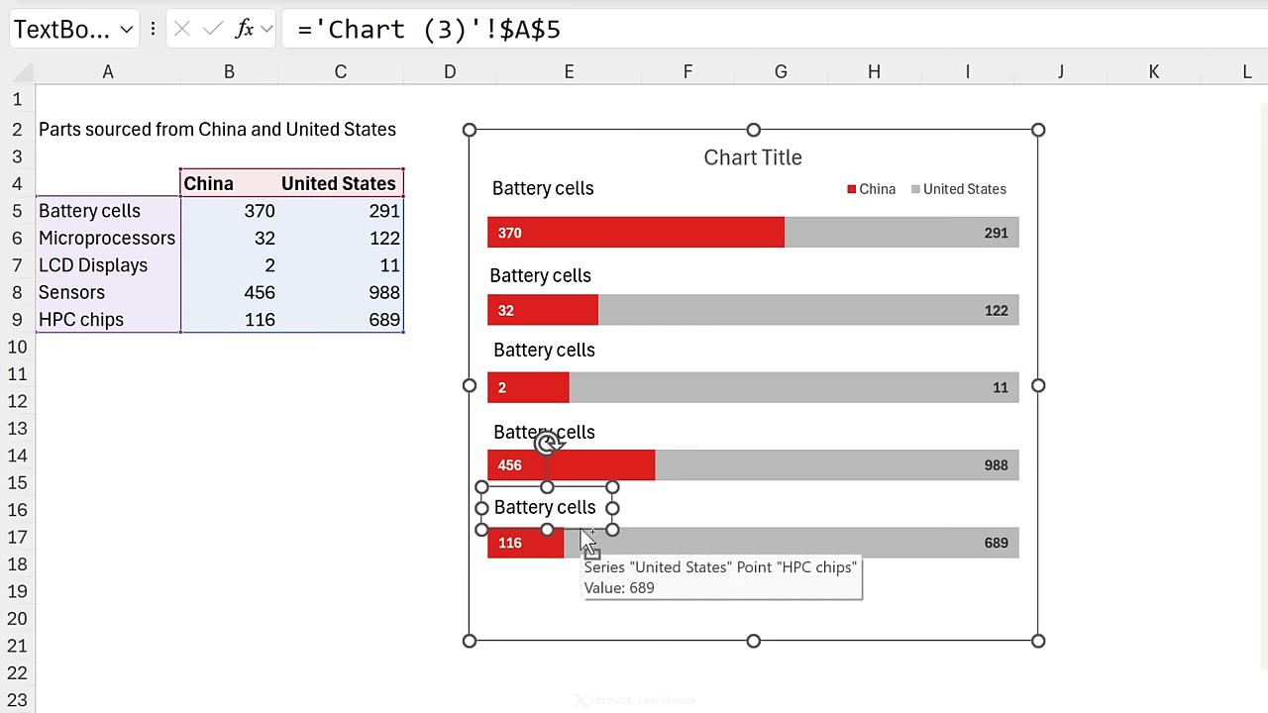
# Relink the labels above the second and third bars to cells A6 and A7
pyautogui.click(557, 269)
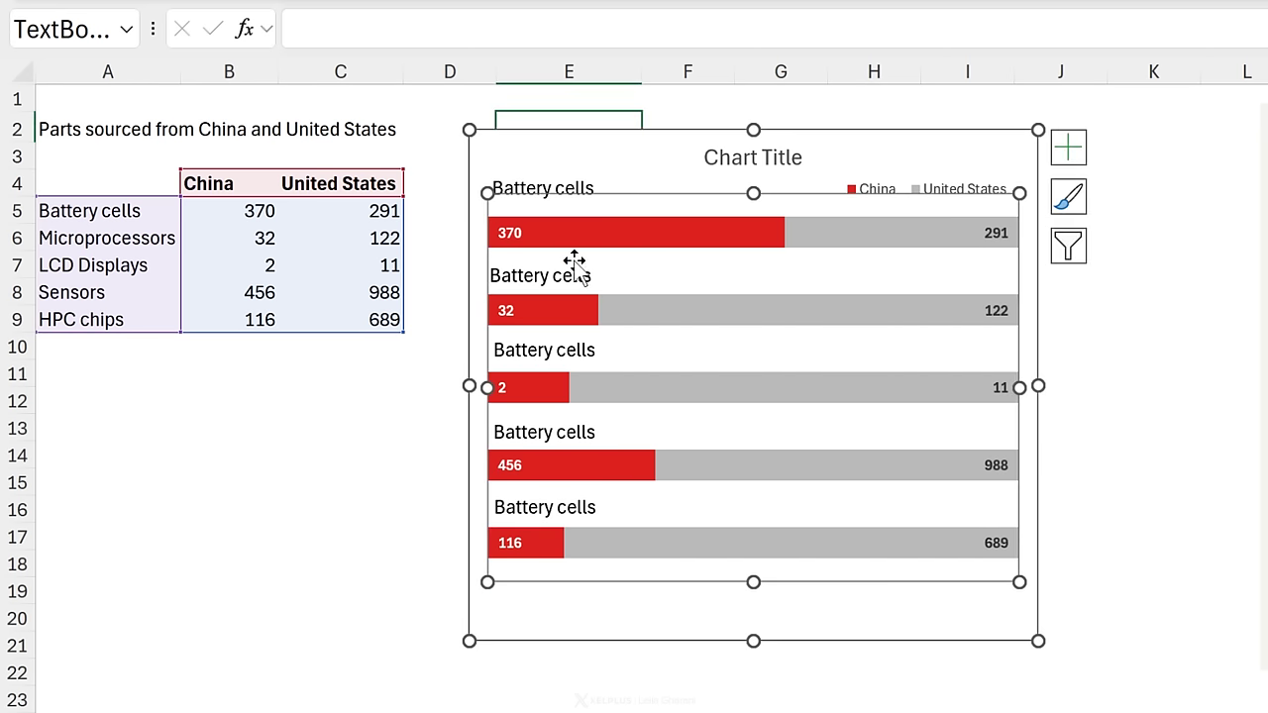
pyautogui.moveTo(554, 38); pyautogui.dragTo(568, 33)
pyautogui.write('6')
pyautogui.press('Return')
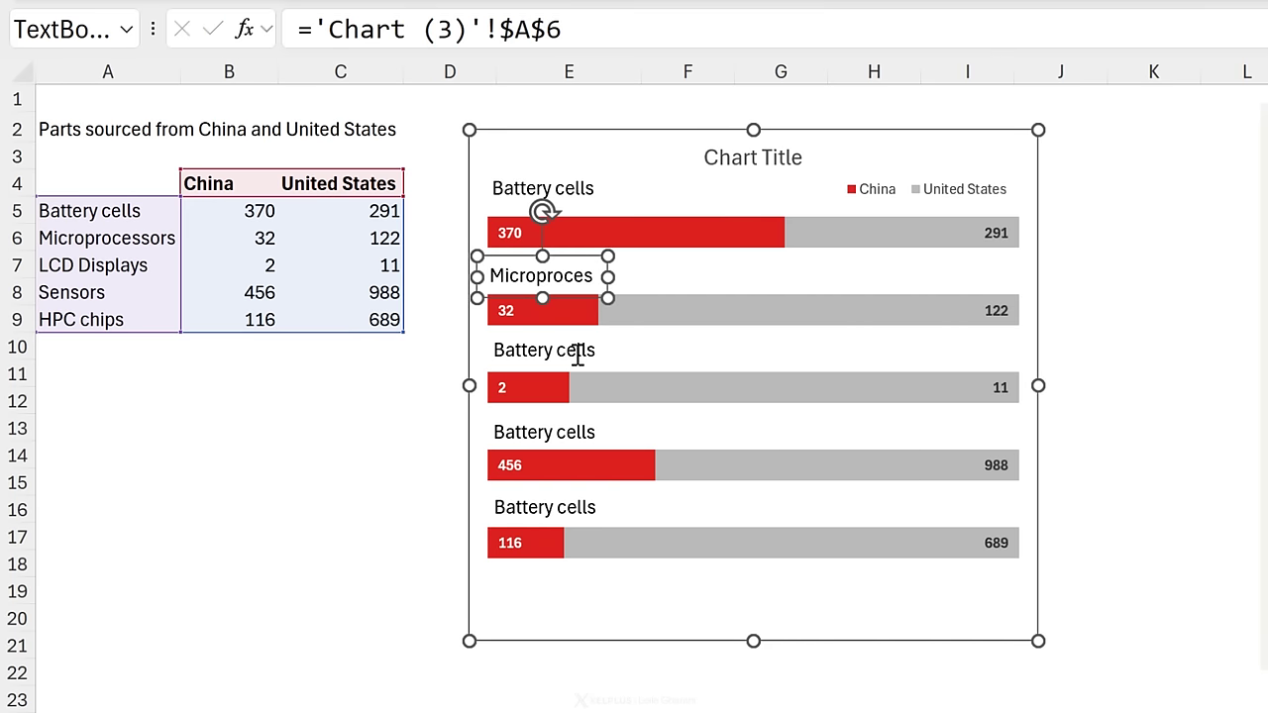
pyautogui.click(581, 355)
pyautogui.moveTo(551, 38); pyautogui.dragTo(562, 40)
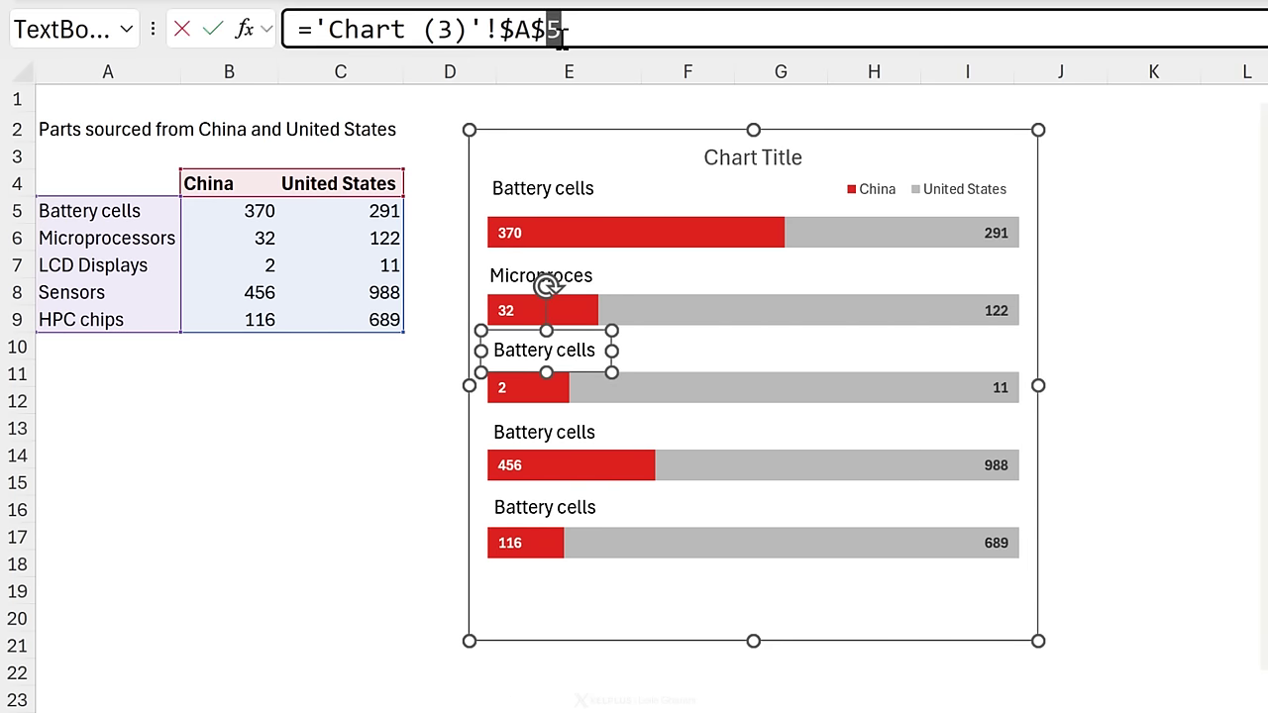
pyautogui.press('Return')
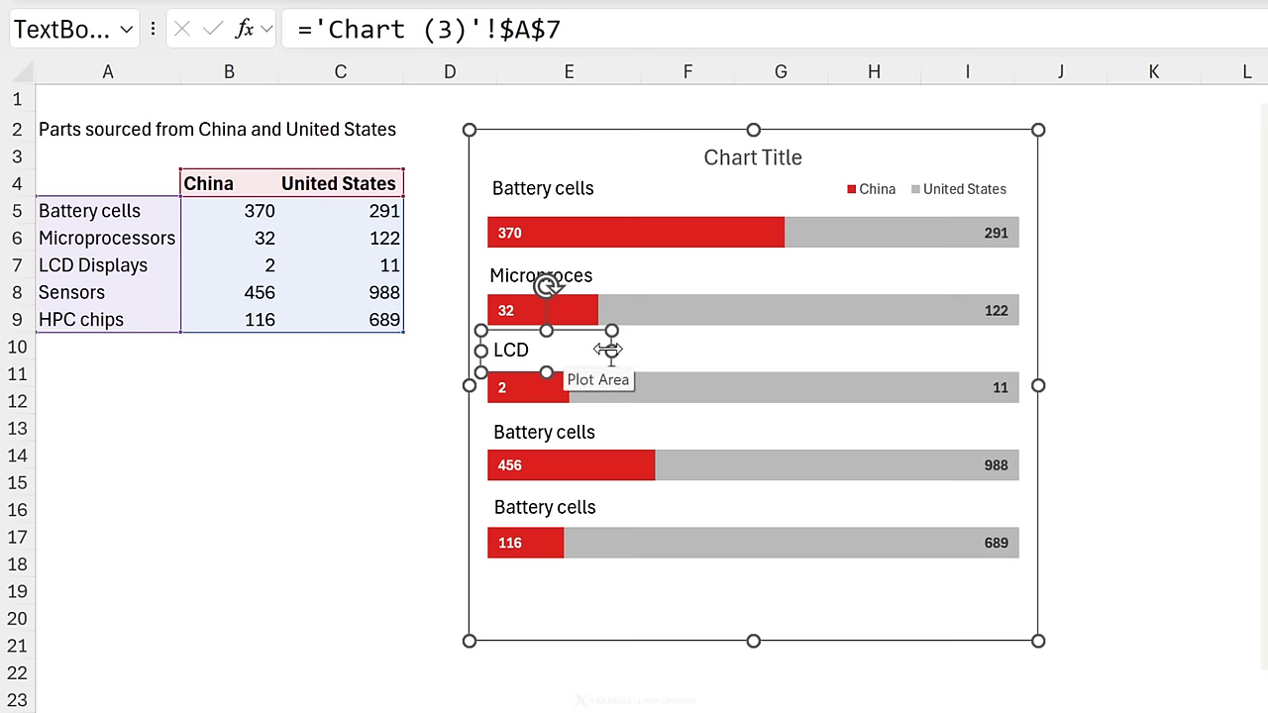
# Relink the labels above the fourth and fifth bars to cells A8 and A9
pyautogui.click(576, 428)
pyautogui.click(578, 430)
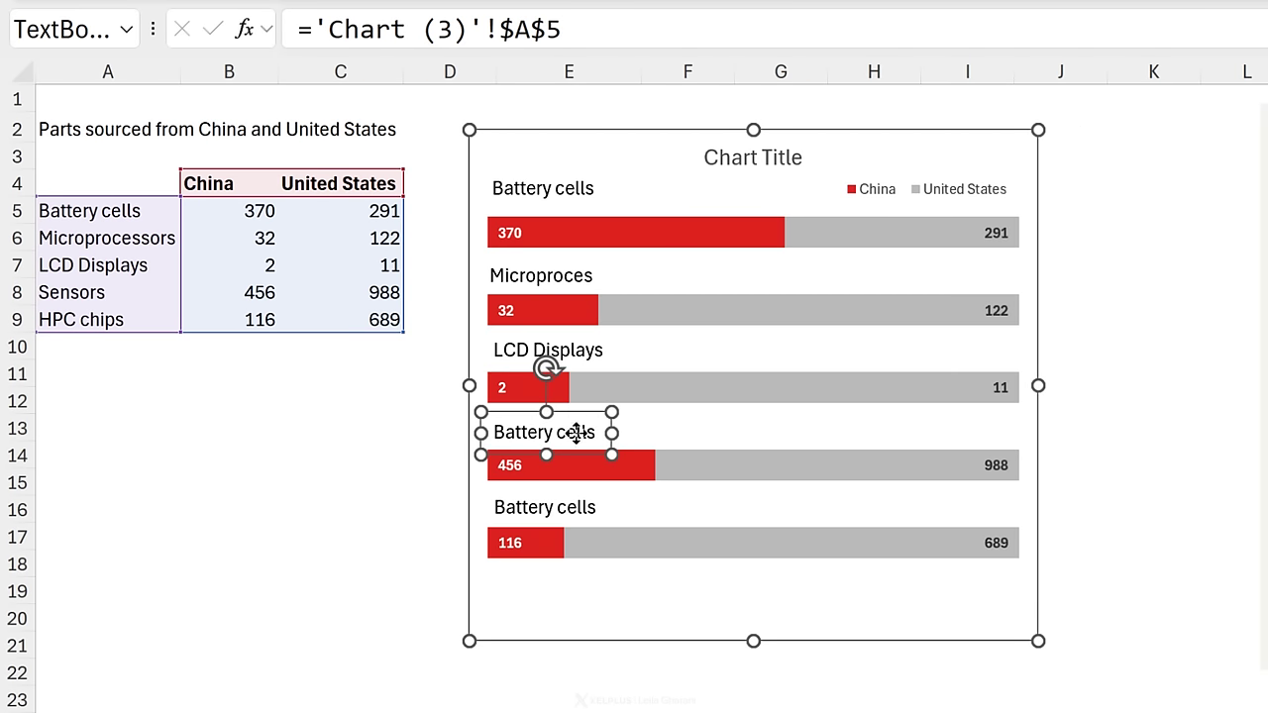
pyautogui.moveTo(553, 27); pyautogui.dragTo(565, 28)
pyautogui.write('8')
pyautogui.press('Return')
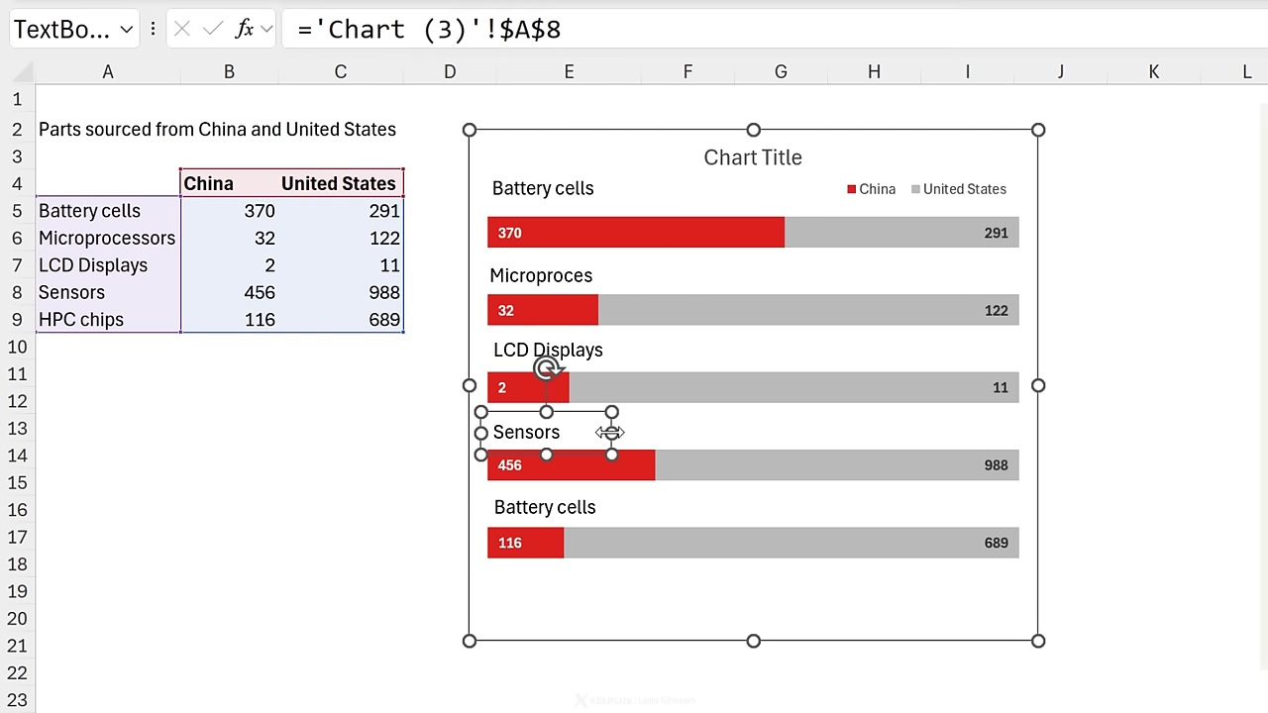
pyautogui.click(585, 500)
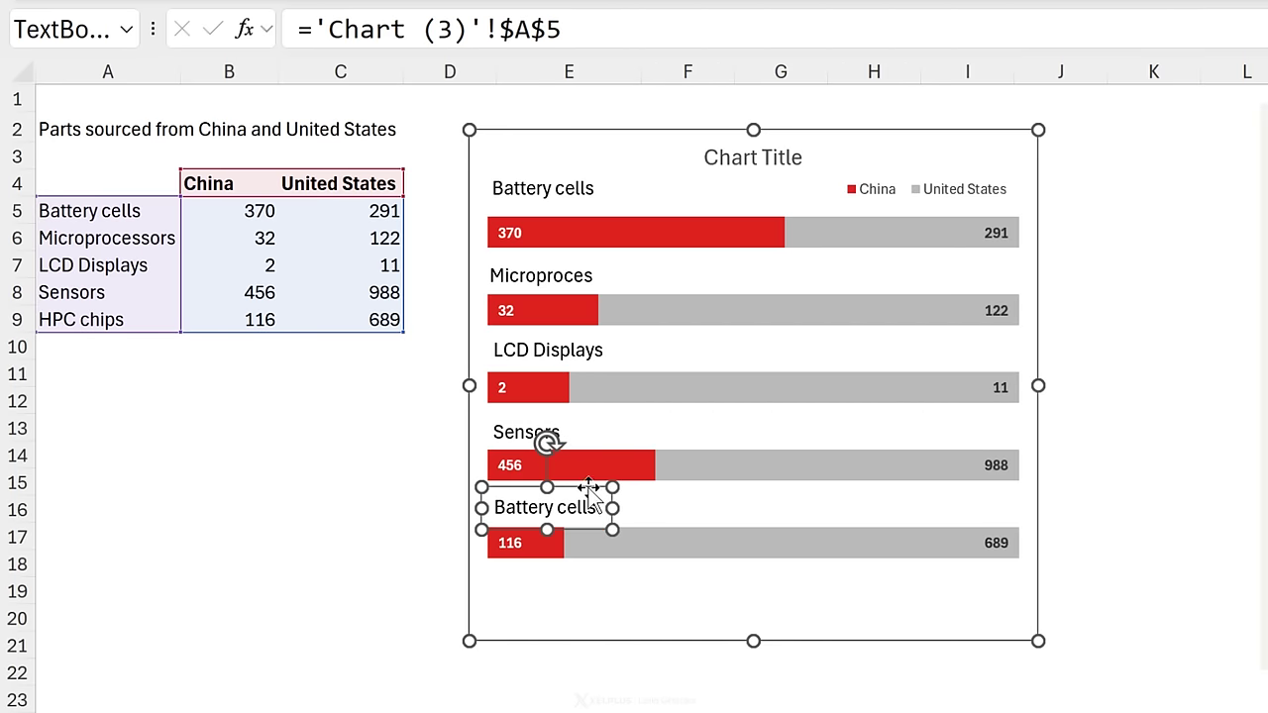
pyautogui.moveTo(546, 30); pyautogui.dragTo(590, 33)
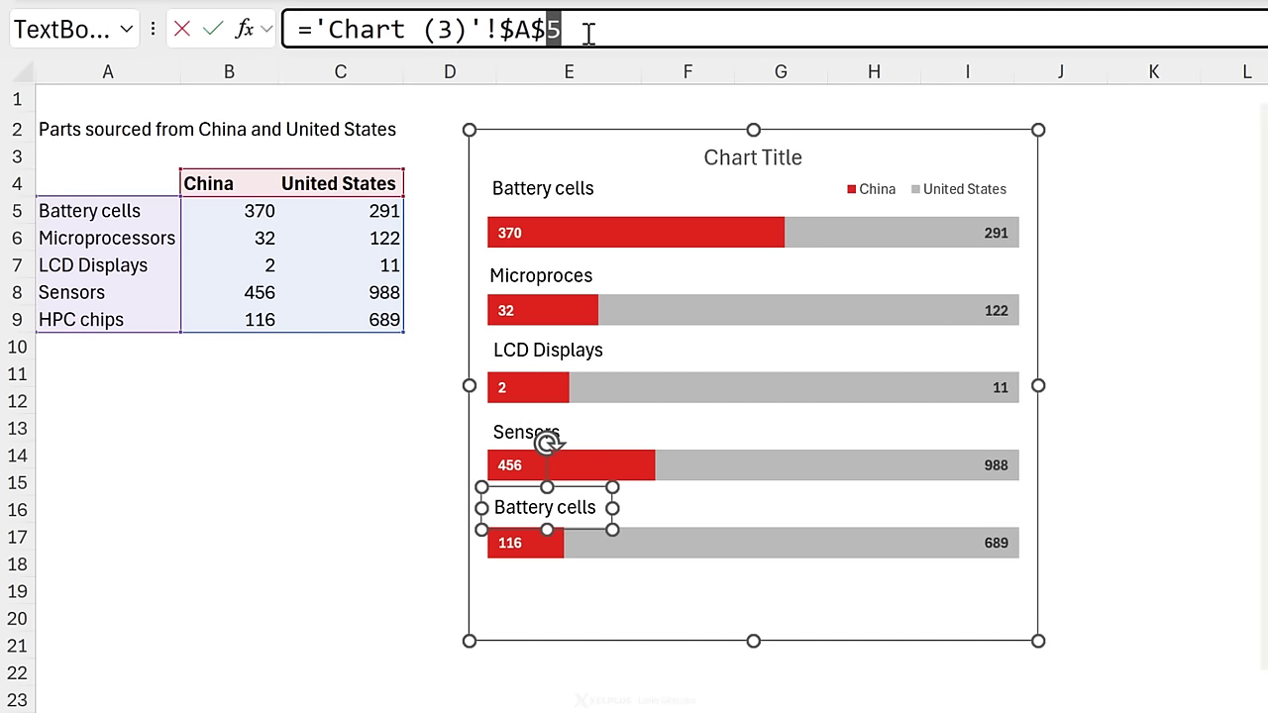
pyautogui.write('9')
pyautogui.press('Return')
pyautogui.click(408, 395)
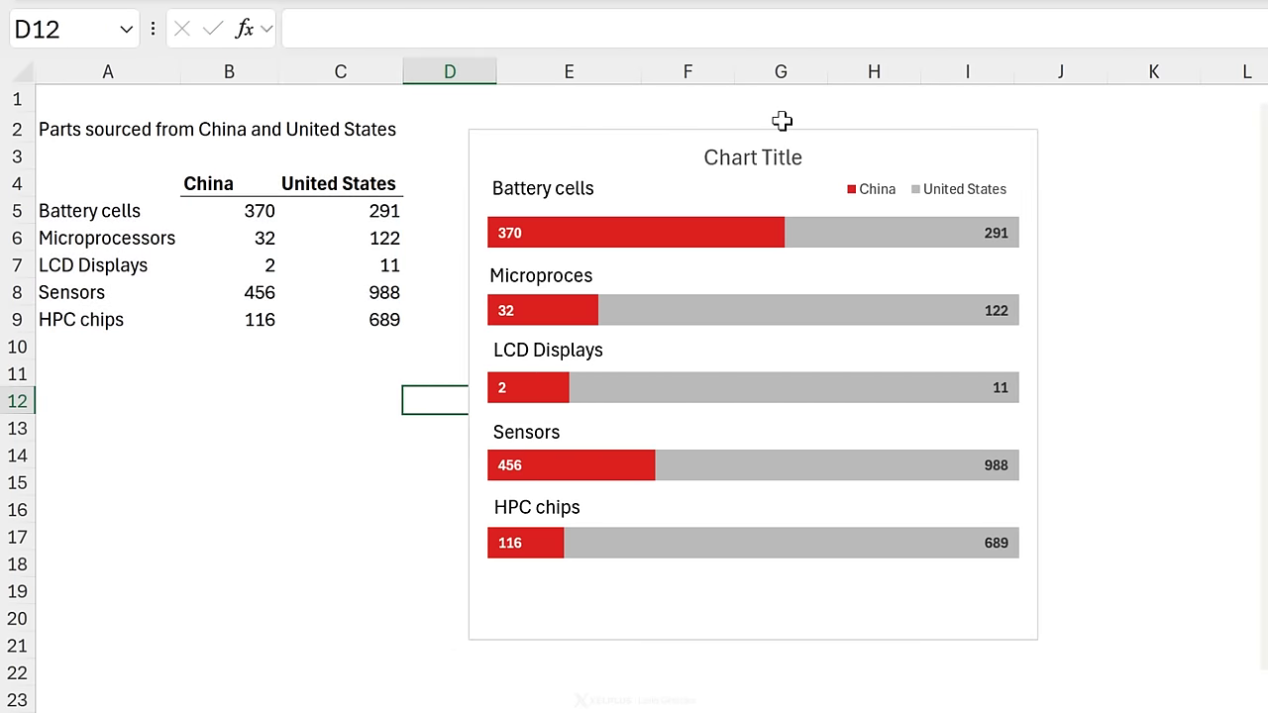
# Link the chart title to cell A2 and move it left to line up with the bar labels
pyautogui.click(739, 166)
pyautogui.click(473, 14)
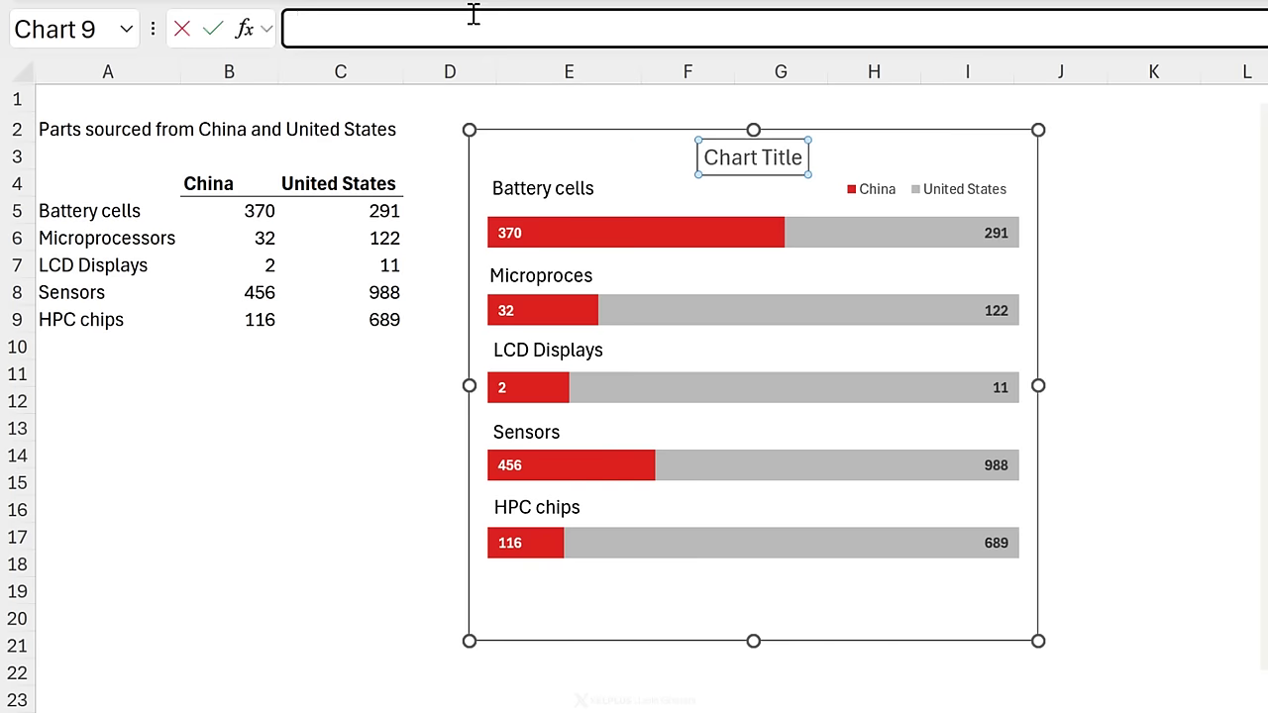
pyautogui.click(61, 129)
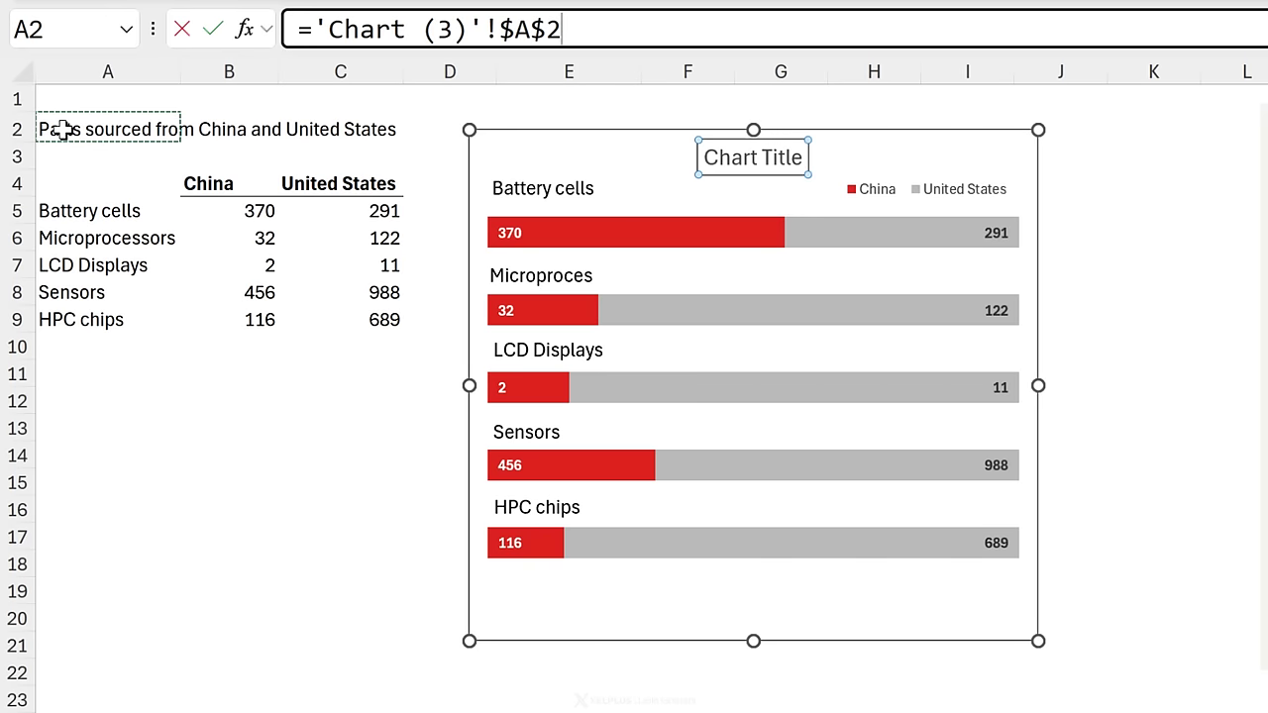
pyautogui.press('Return')
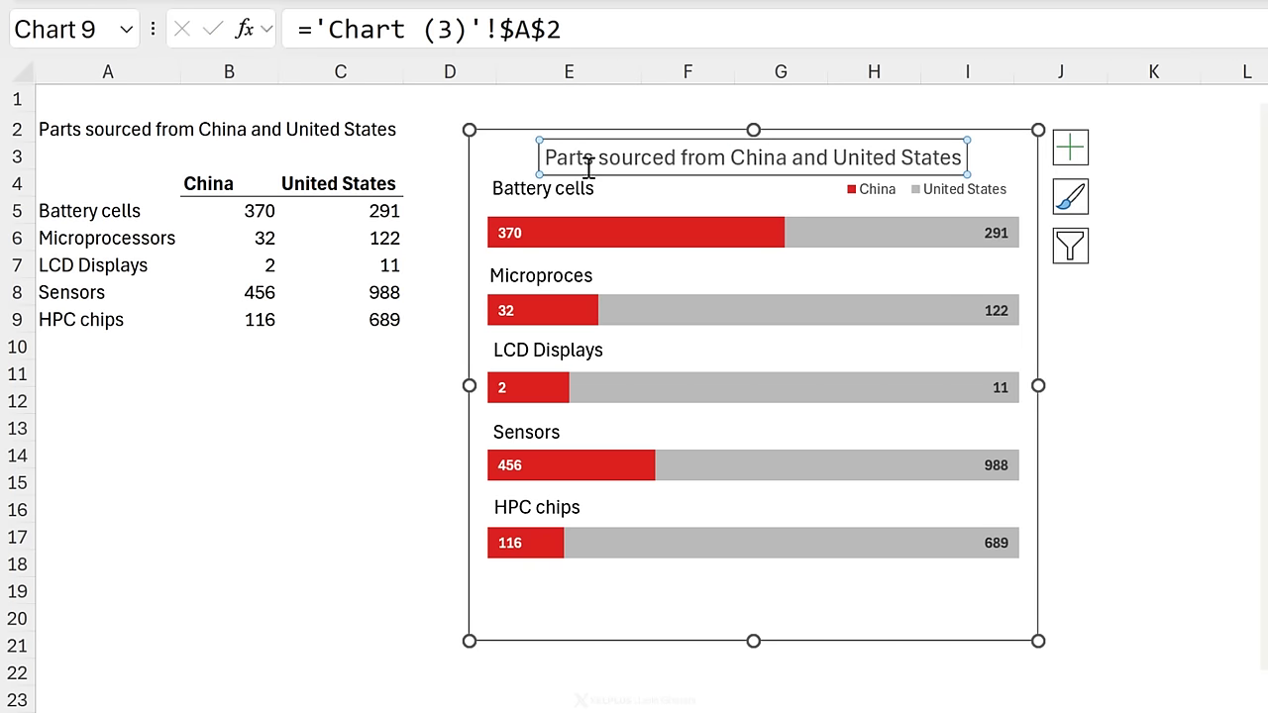
pyautogui.moveTo(504, 136); pyautogui.dragTo(517, 141)
pyautogui.click(548, 197)
pyautogui.press('Escape')
pyautogui.press('Escape')
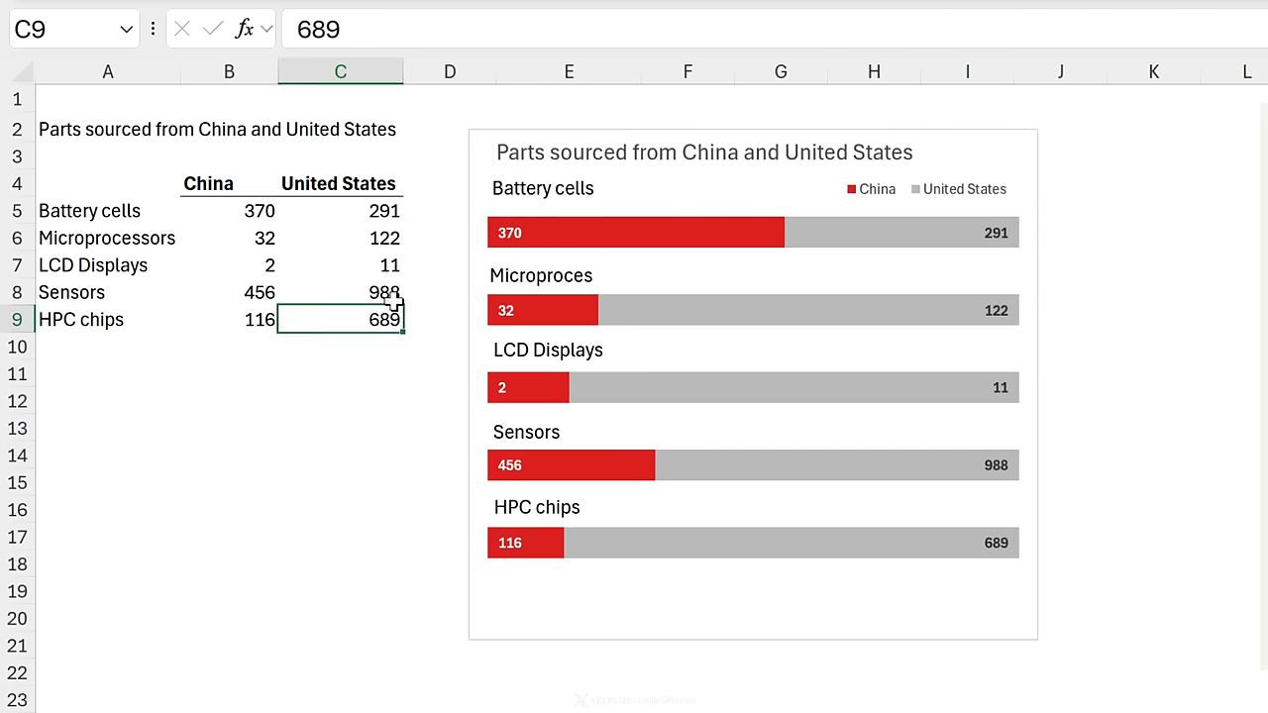
# Shorten the Battery cells entry in cell A5 by deleting the end of its text
pyautogui.click(96, 208)
pyautogui.click(380, 30)
pyautogui.moveTo(380, 30); pyautogui.dragTo(493, 50)
pyautogui.press('BackSpace')
pyautogui.press('Return')
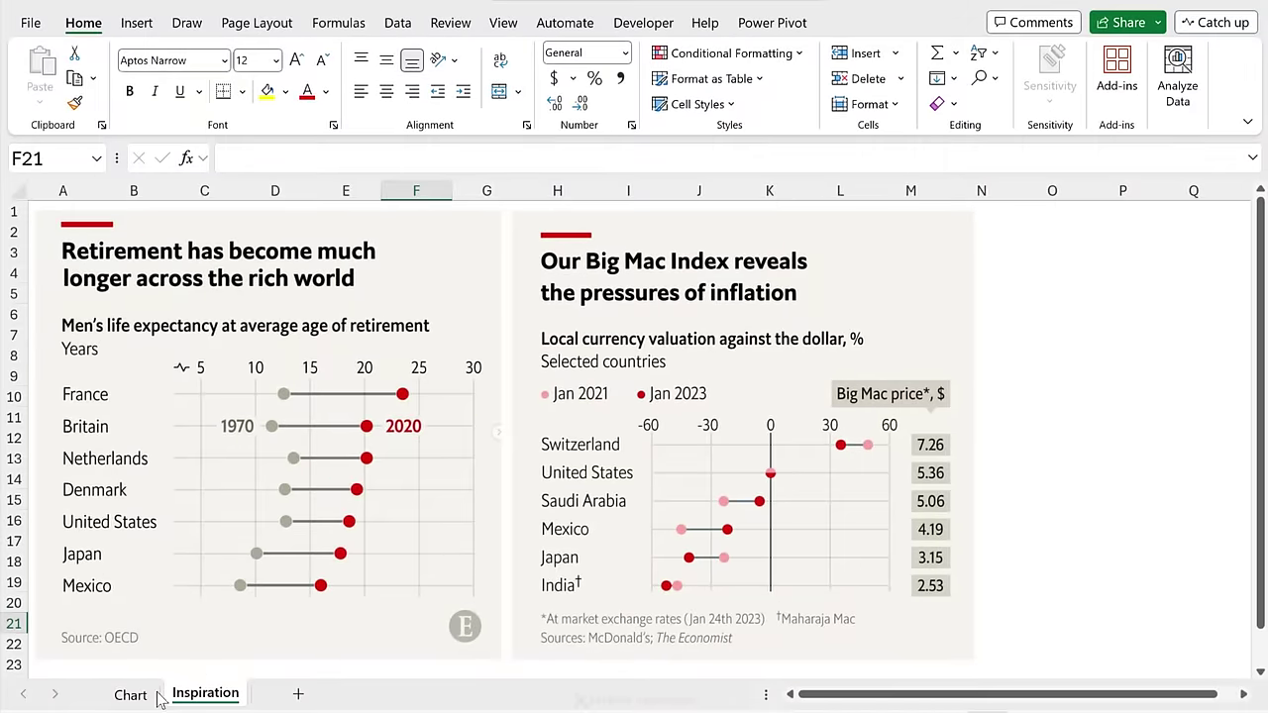
# Open the Chart sheet and examine the departments and their 2023 and 2024 engagement scores
pyautogui.click(147, 695)
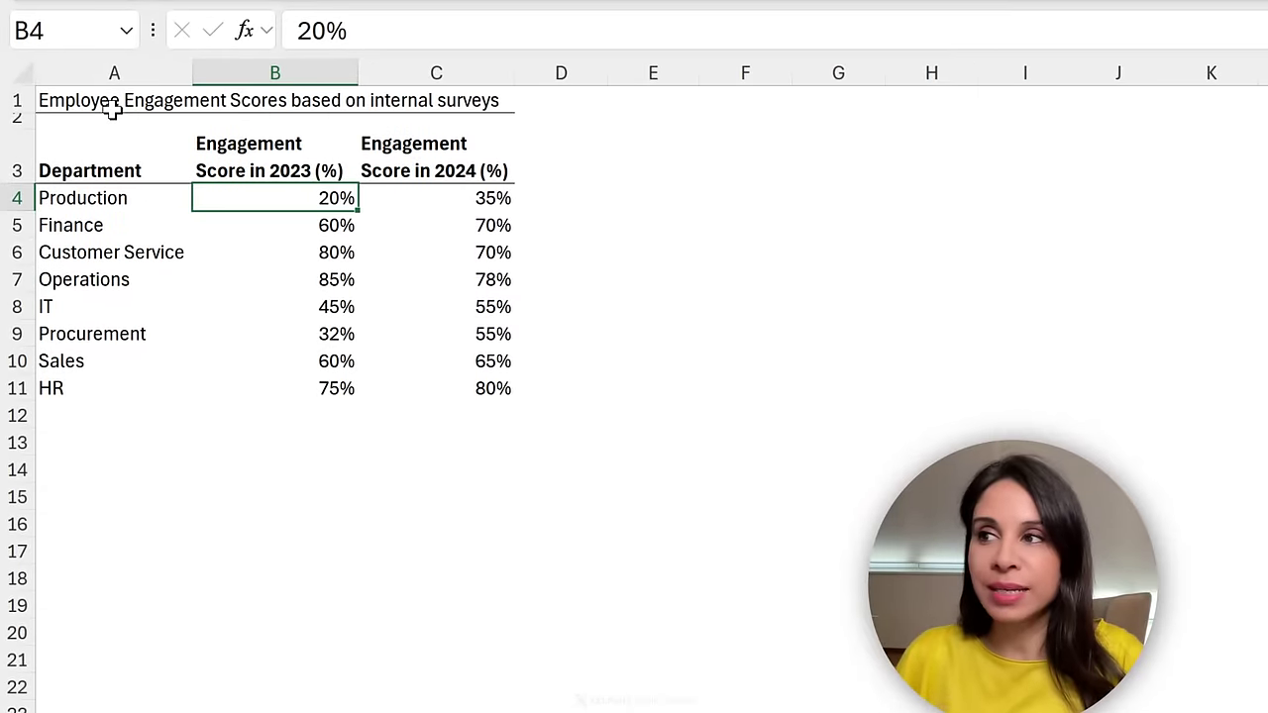
pyautogui.moveTo(90, 196); pyautogui.dragTo(79, 396)
pyautogui.click(103, 254)
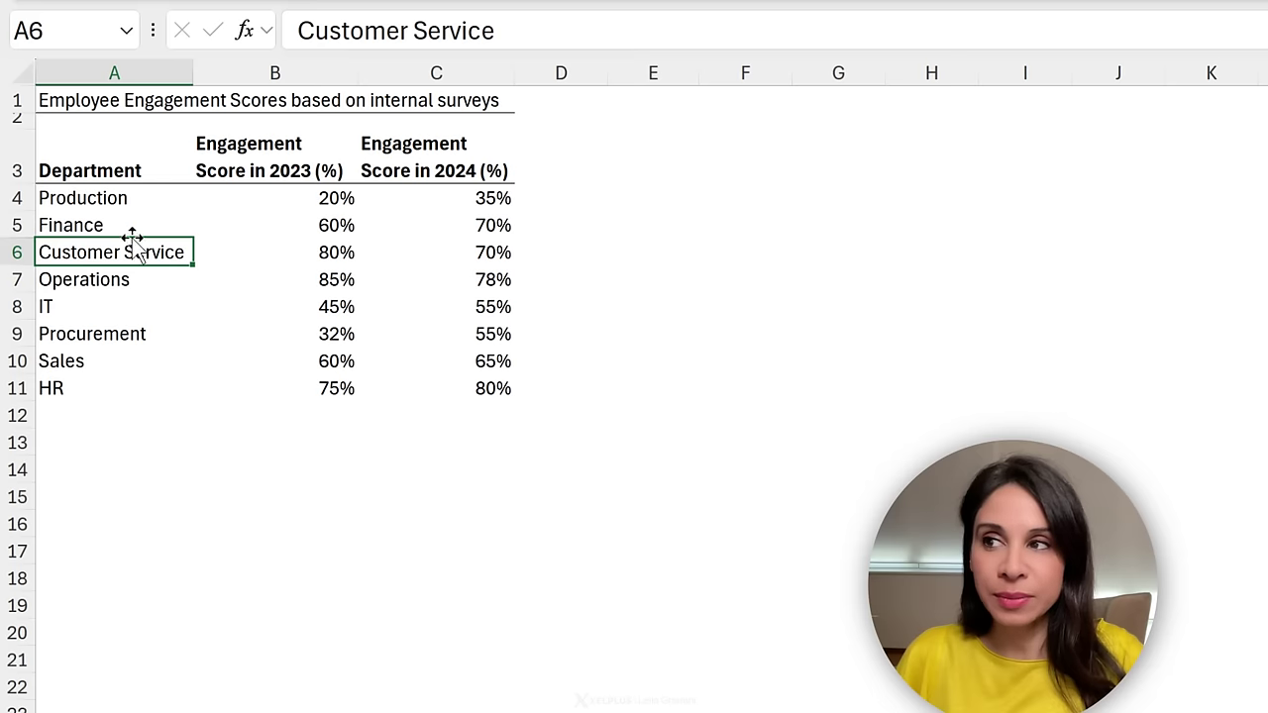
pyautogui.click(315, 198)
pyautogui.click(425, 197)
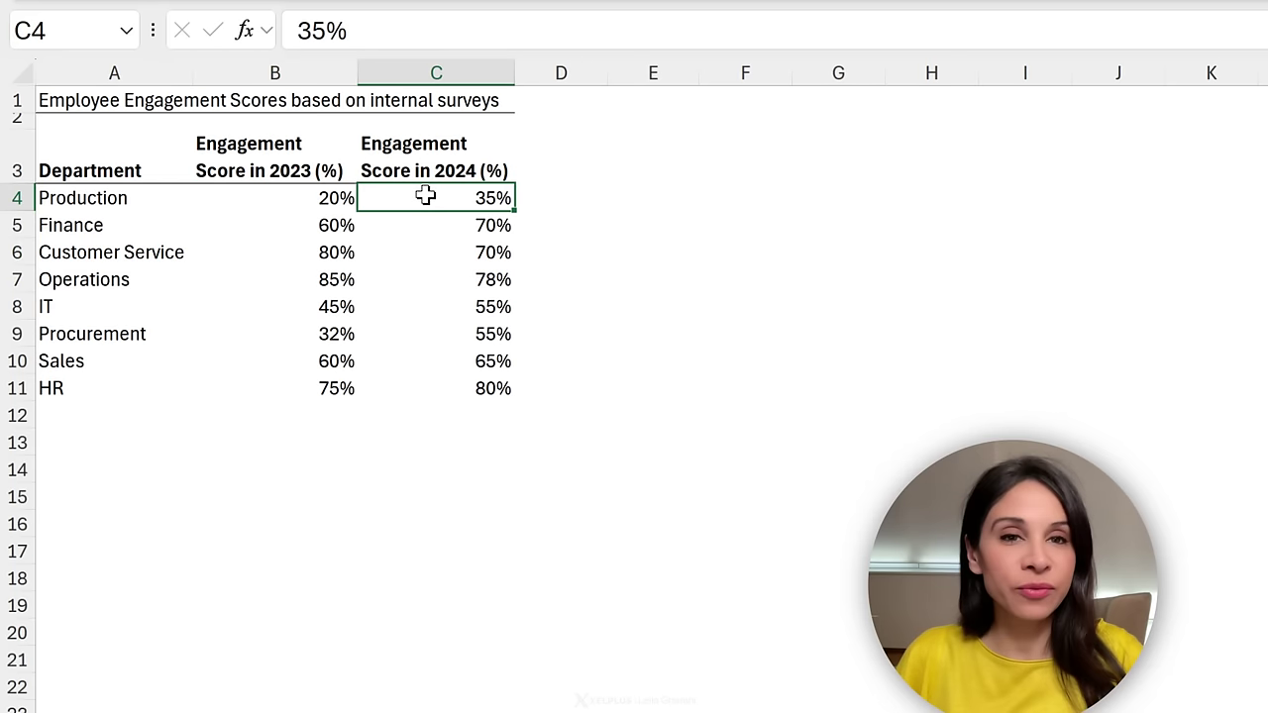
pyautogui.click(315, 199)
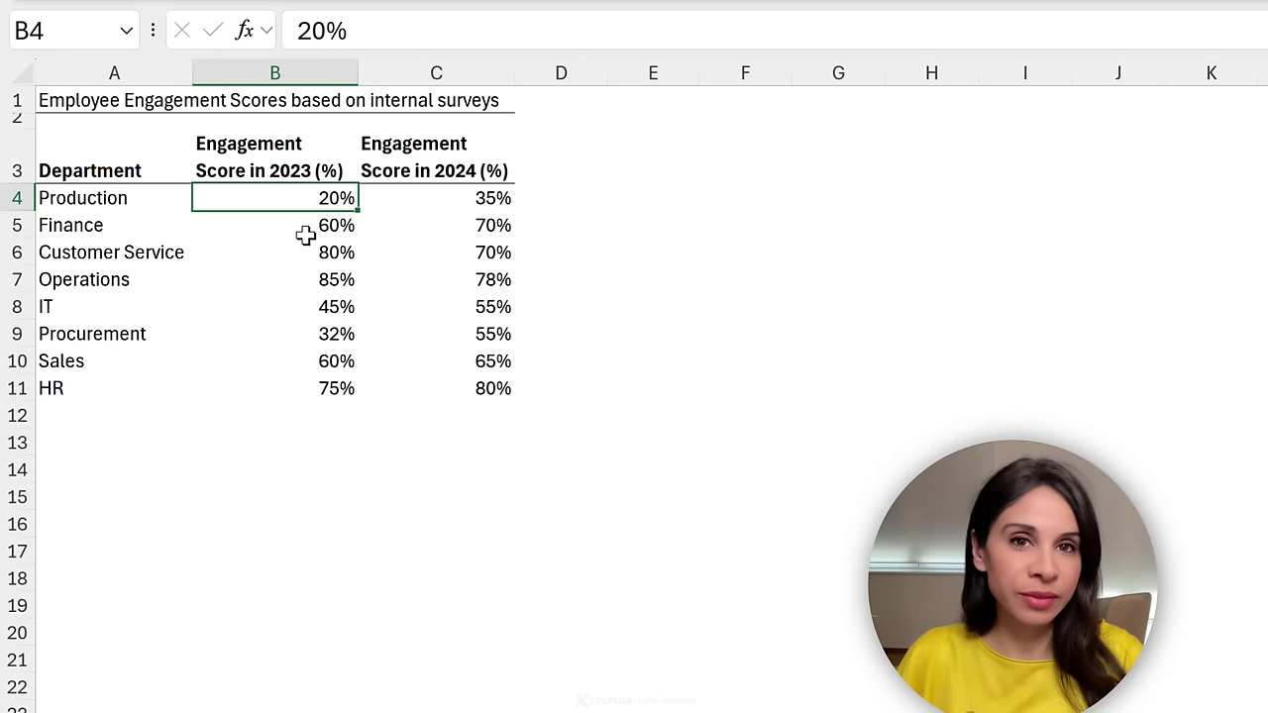
pyautogui.click(308, 249)
pyautogui.click(467, 260)
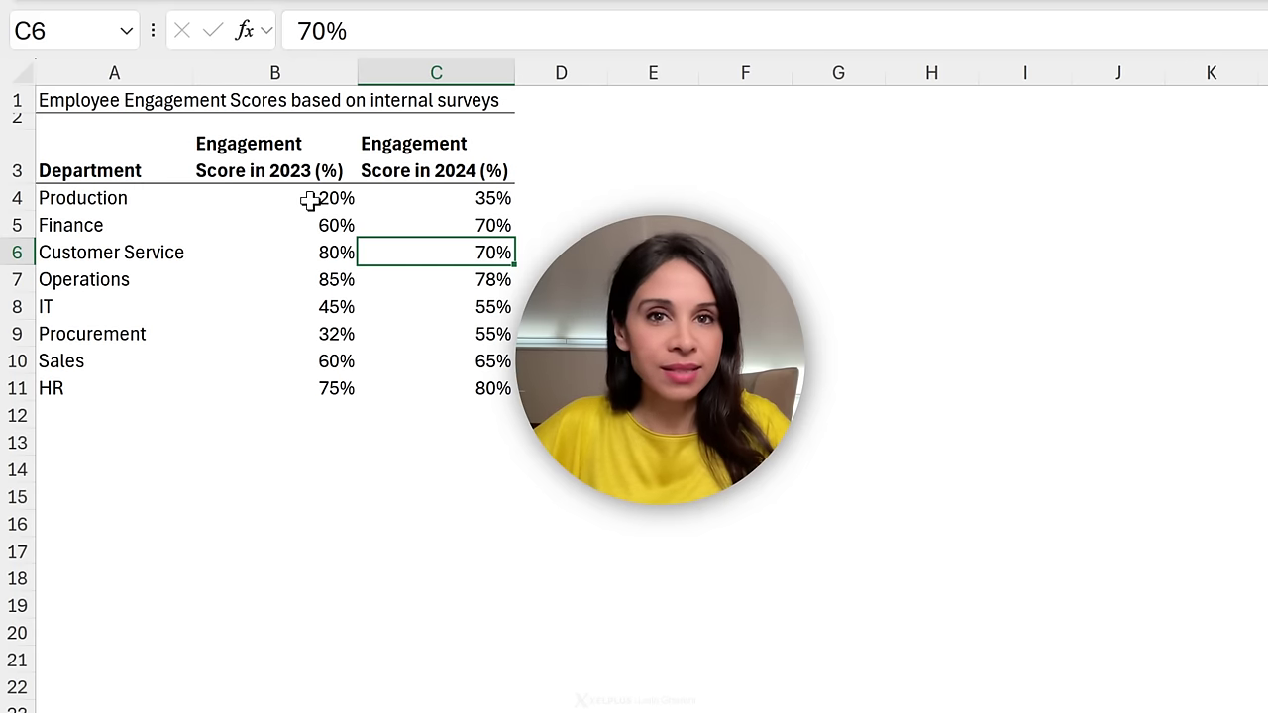
pyautogui.moveTo(309, 200); pyautogui.dragTo(283, 393)
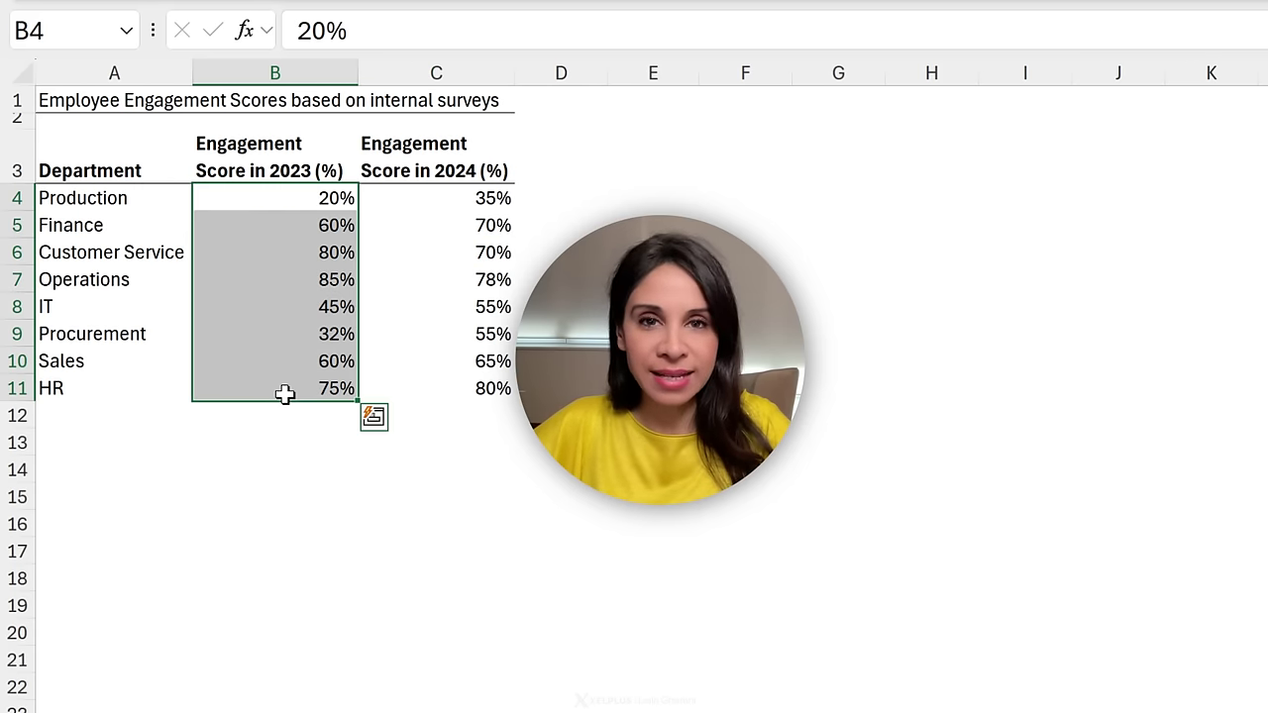
pyautogui.moveTo(60, 189); pyautogui.dragTo(47, 389)
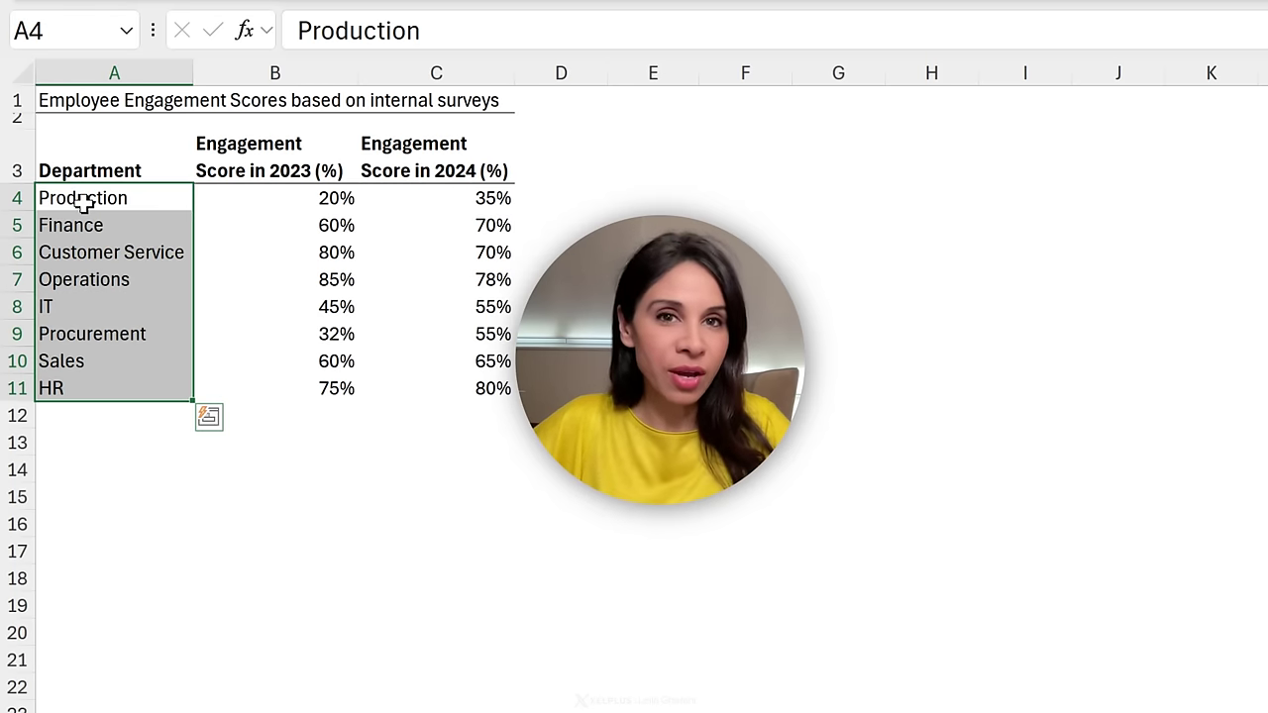
# Add a y-position column with its header in D3 and the series 1 to 8 in D4:D11
pyautogui.click(540, 164)
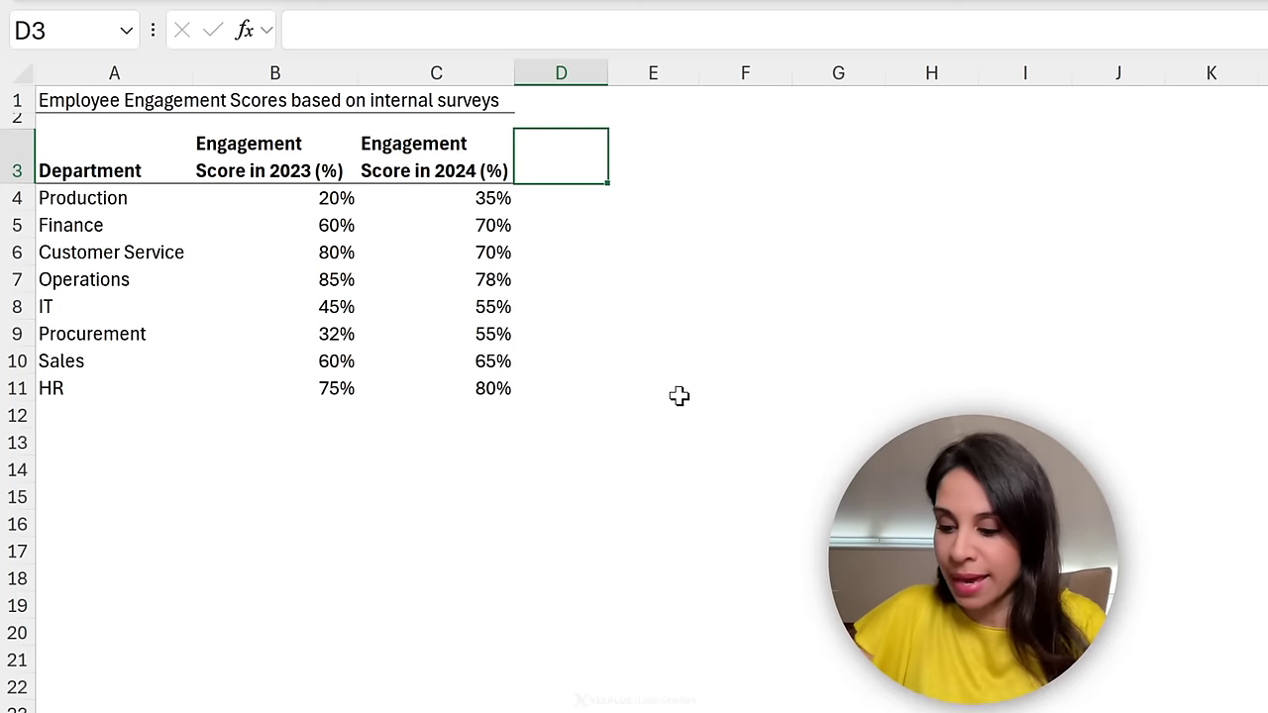
pyautogui.write('y-position')
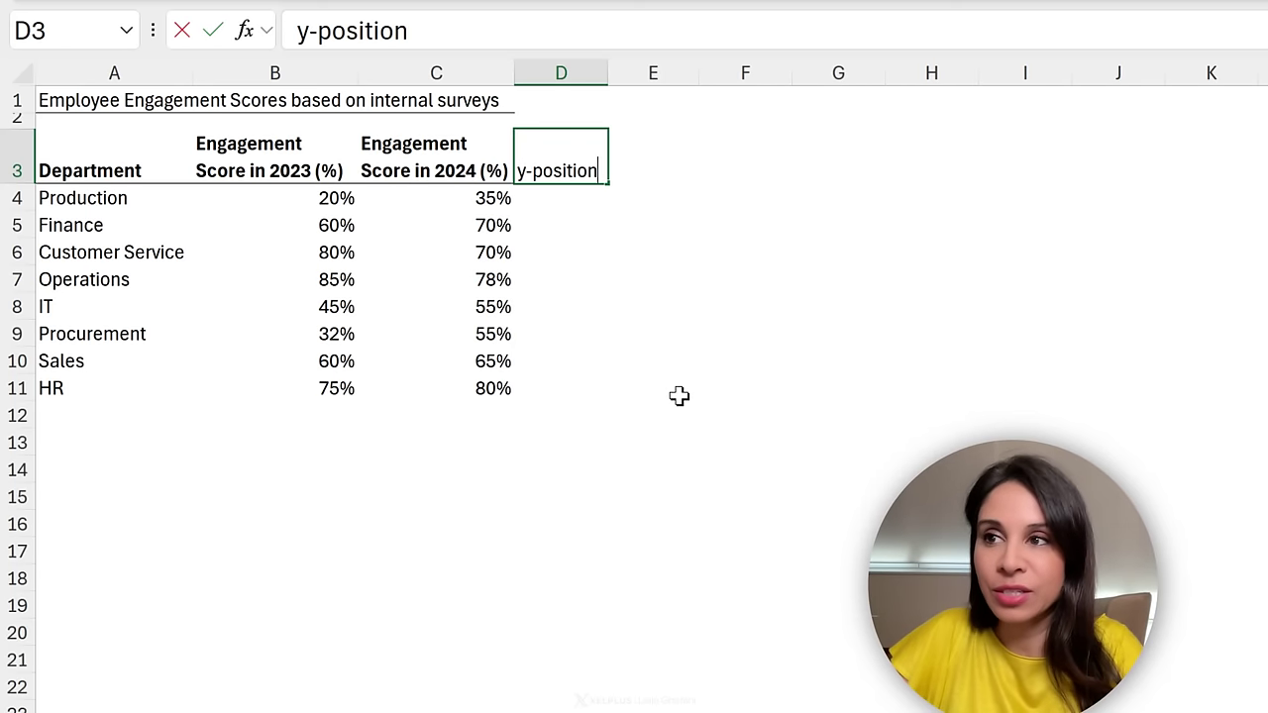
pyautogui.hotkey('ctrl', 'Return')
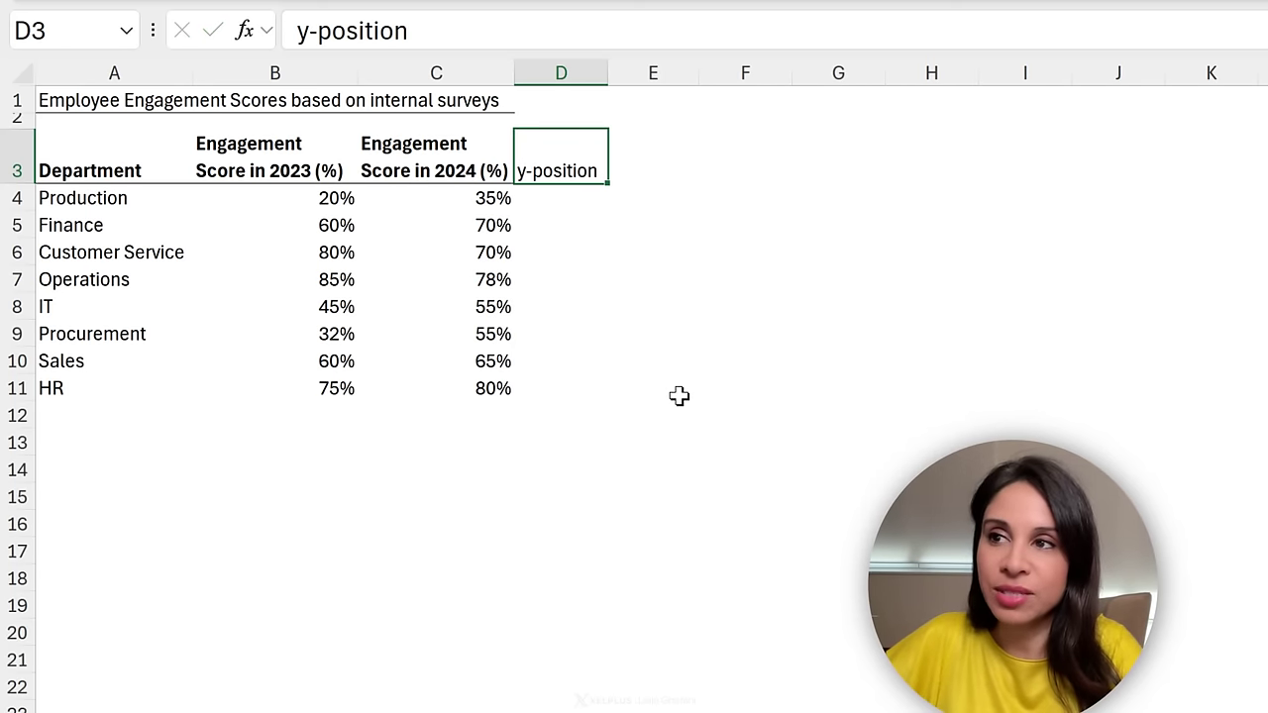
pyautogui.press('Return')
pyautogui.write('1')
pyautogui.hotkey('ctrl', 'Return')
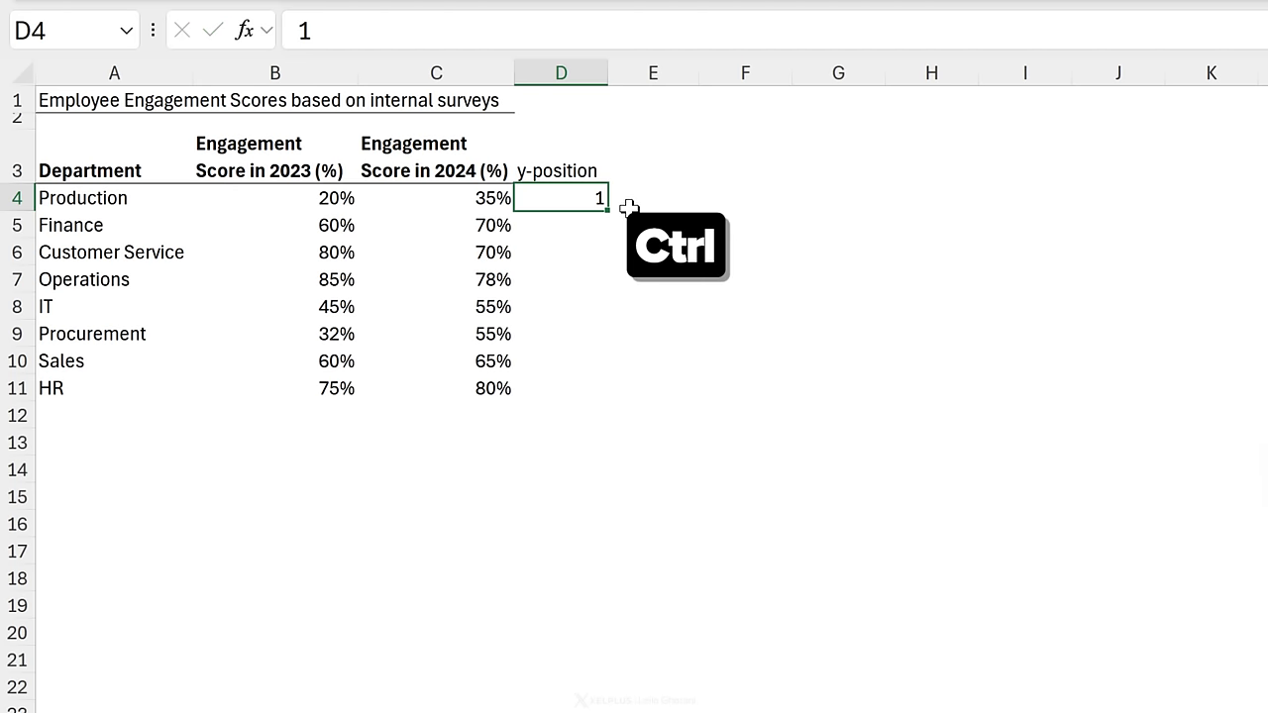
pyautogui.moveTo(609, 210); pyautogui.dragTo(595, 390)
pyautogui.click(567, 394)
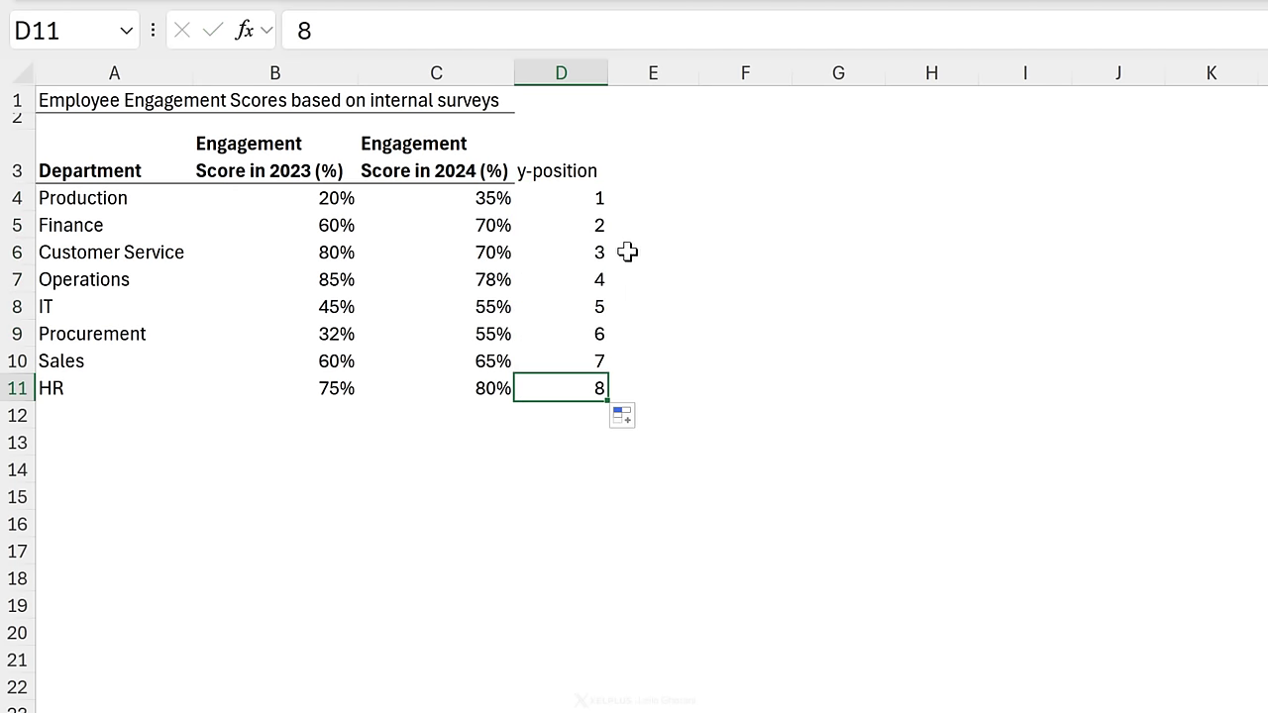
# Insert an empty scatter chart from a blank cell and place it beside the table, clear of the y-position column
pyautogui.click(843, 227)
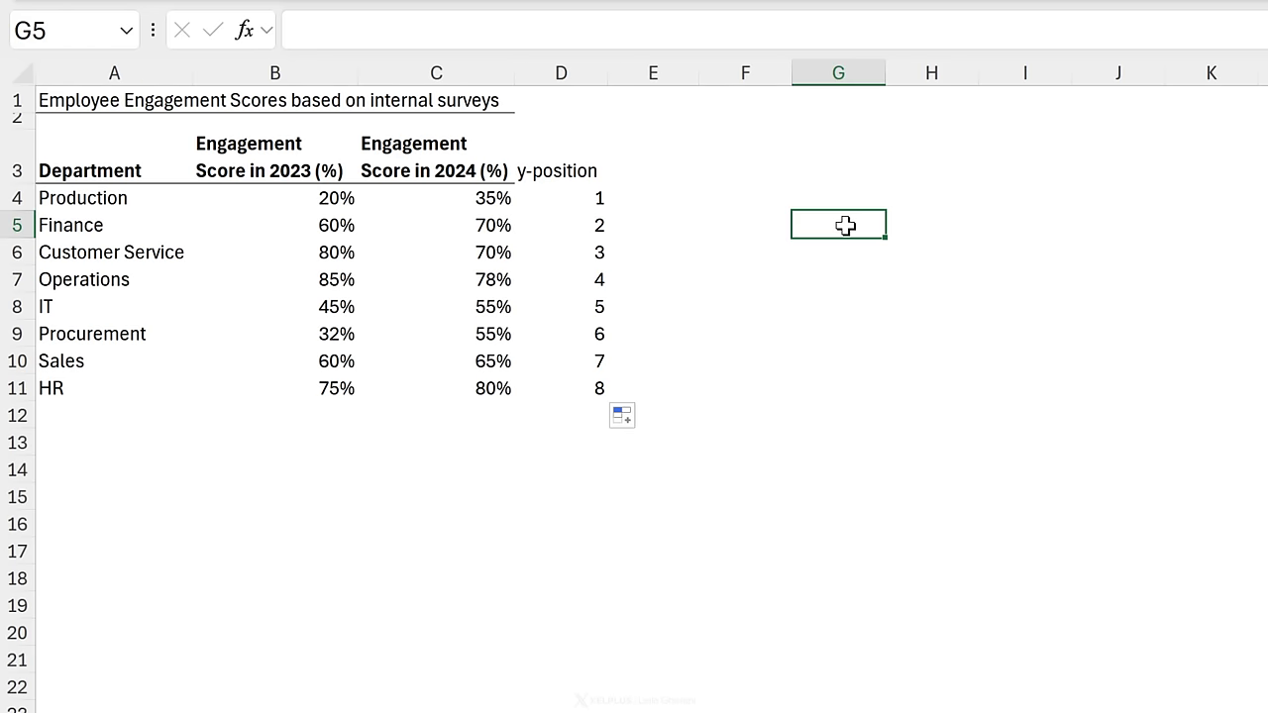
pyautogui.click(363, 250)
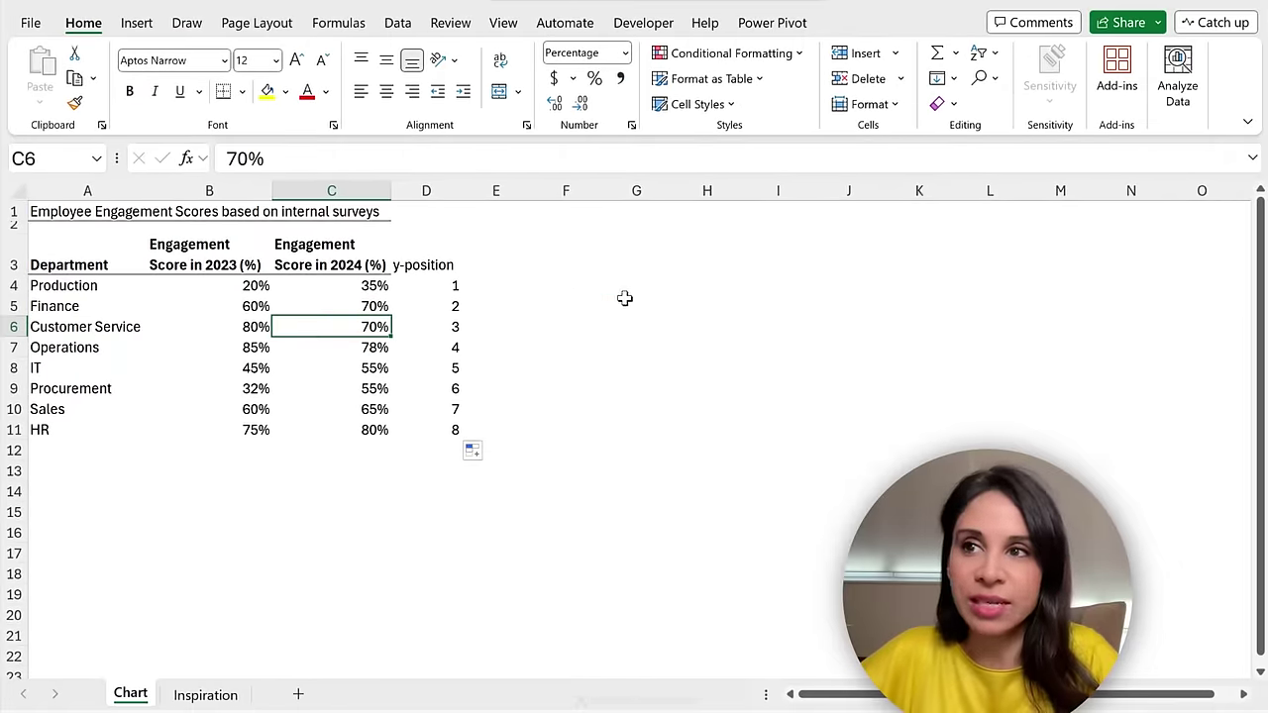
pyautogui.click(625, 301)
pyautogui.click(127, 28)
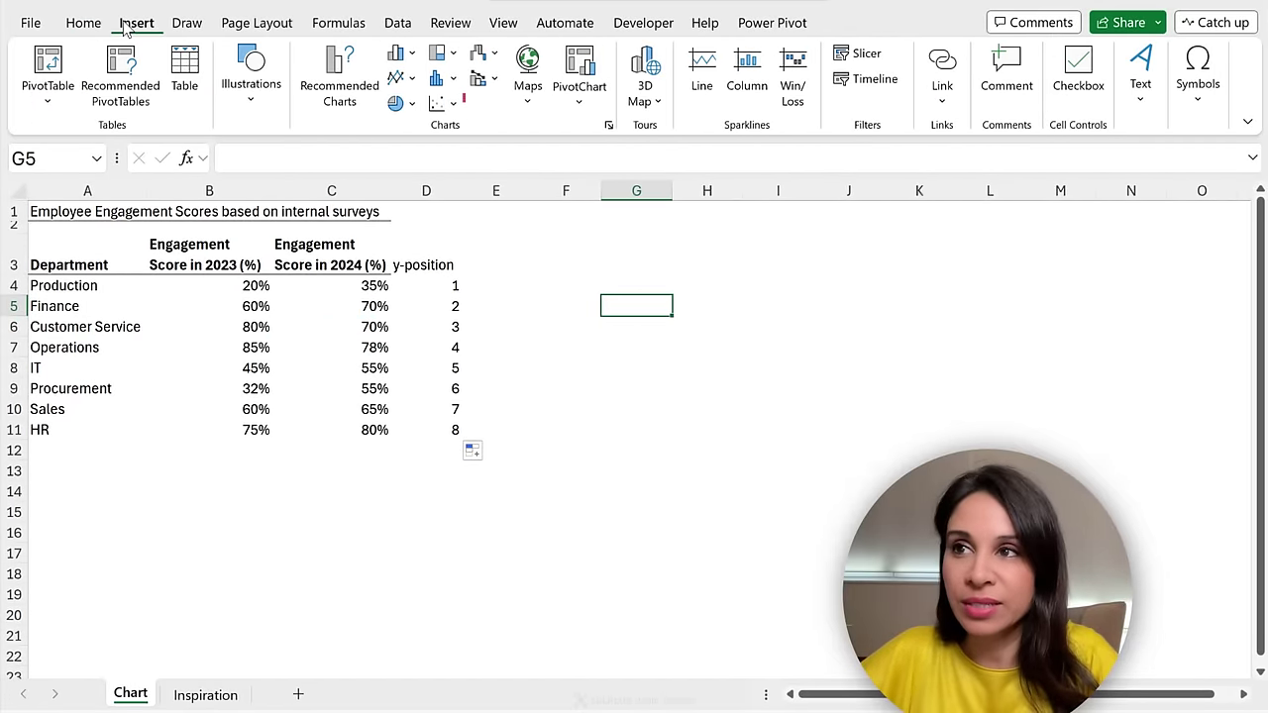
pyautogui.click(443, 102)
pyautogui.click(454, 173)
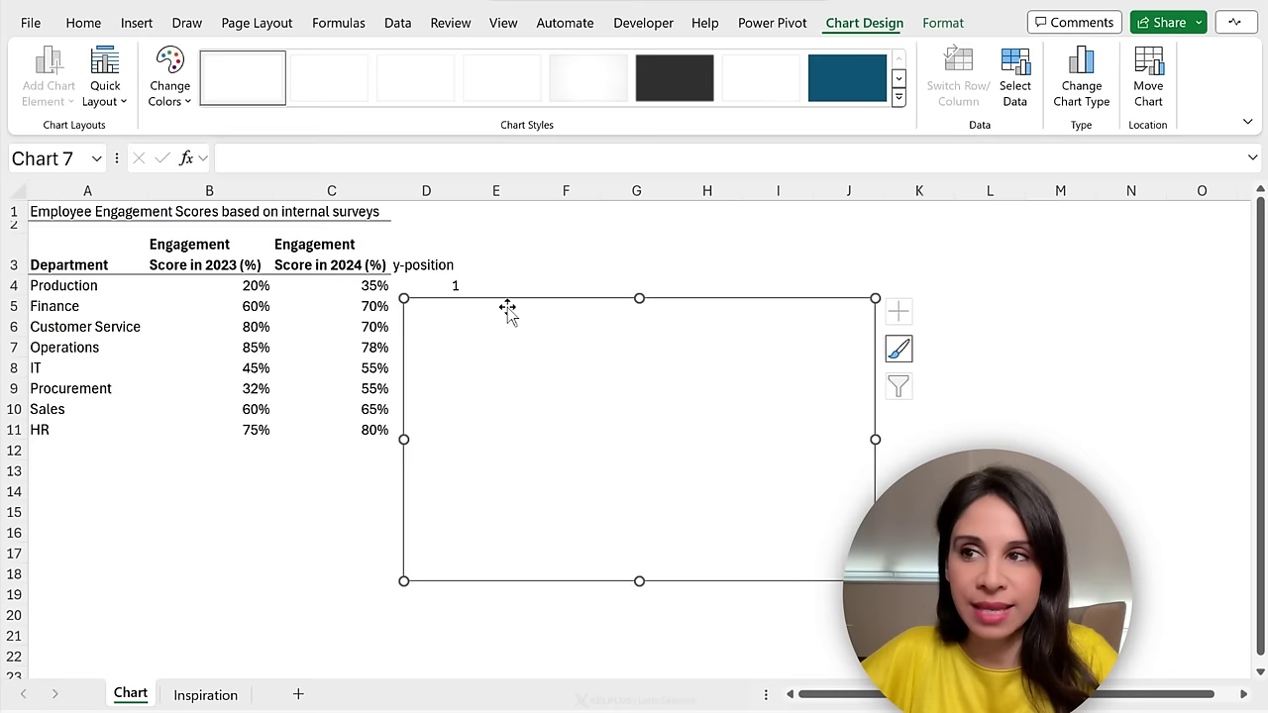
pyautogui.moveTo(495, 328); pyautogui.dragTo(586, 272)
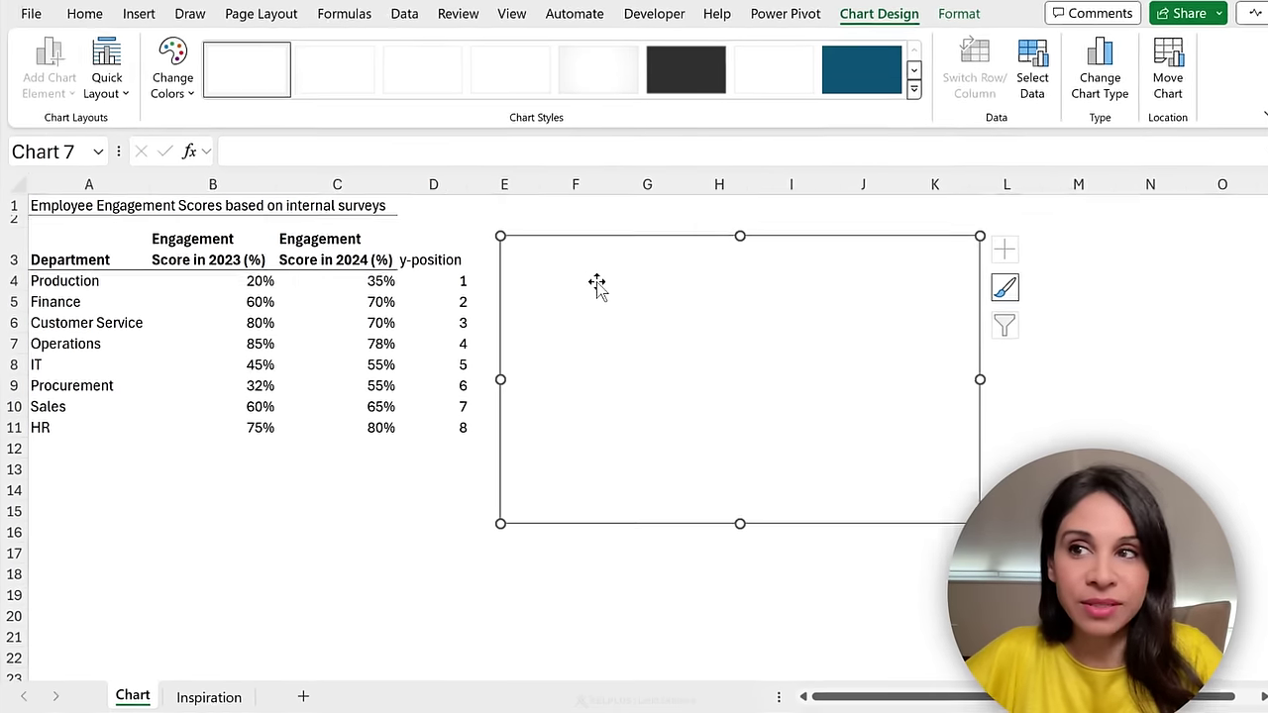
# Add a chart series named from B3, with X values from B4:B11 and Y values from D4:D11
pyautogui.rightClick(602, 285)
pyautogui.click(665, 409)
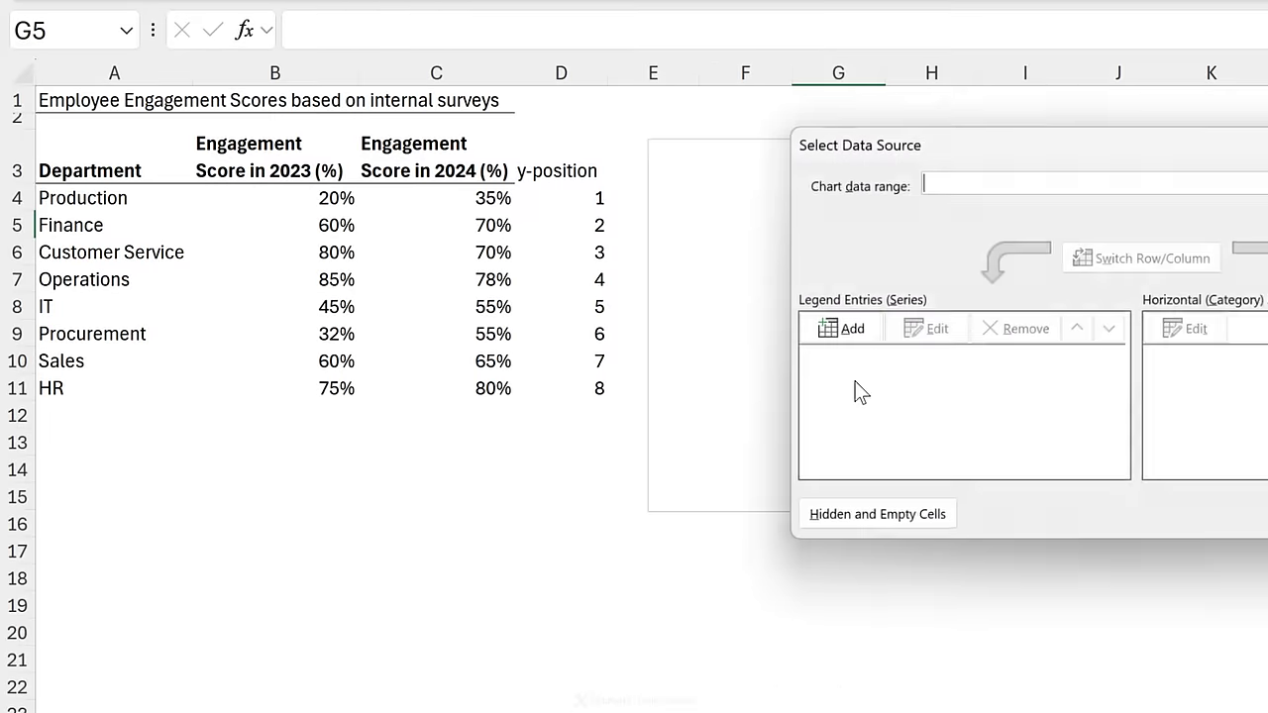
pyautogui.click(849, 333)
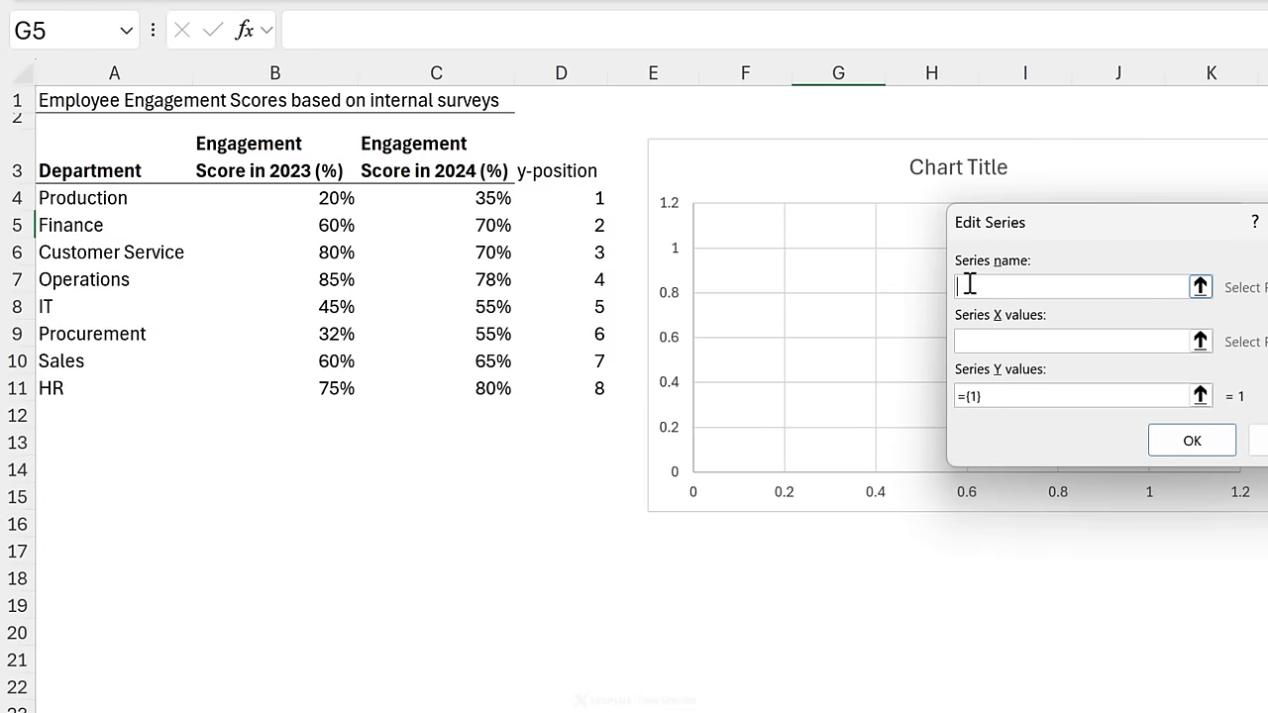
pyautogui.click(278, 168)
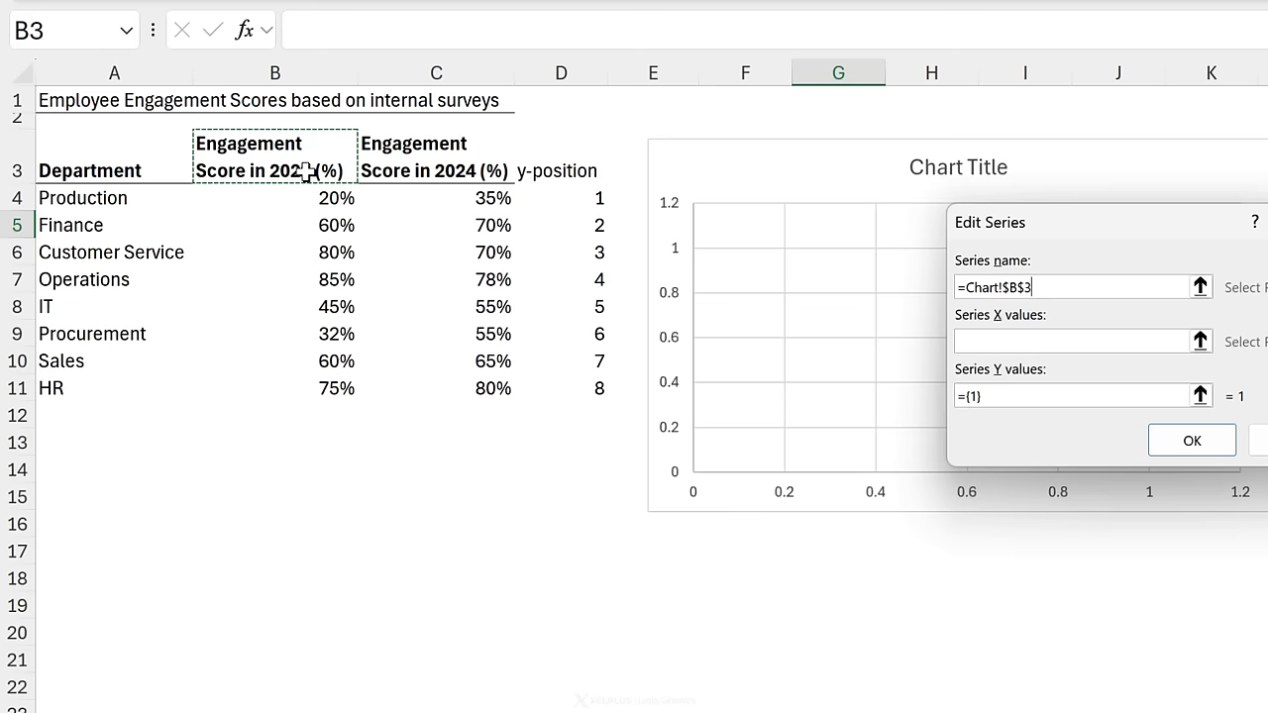
pyautogui.click(979, 341)
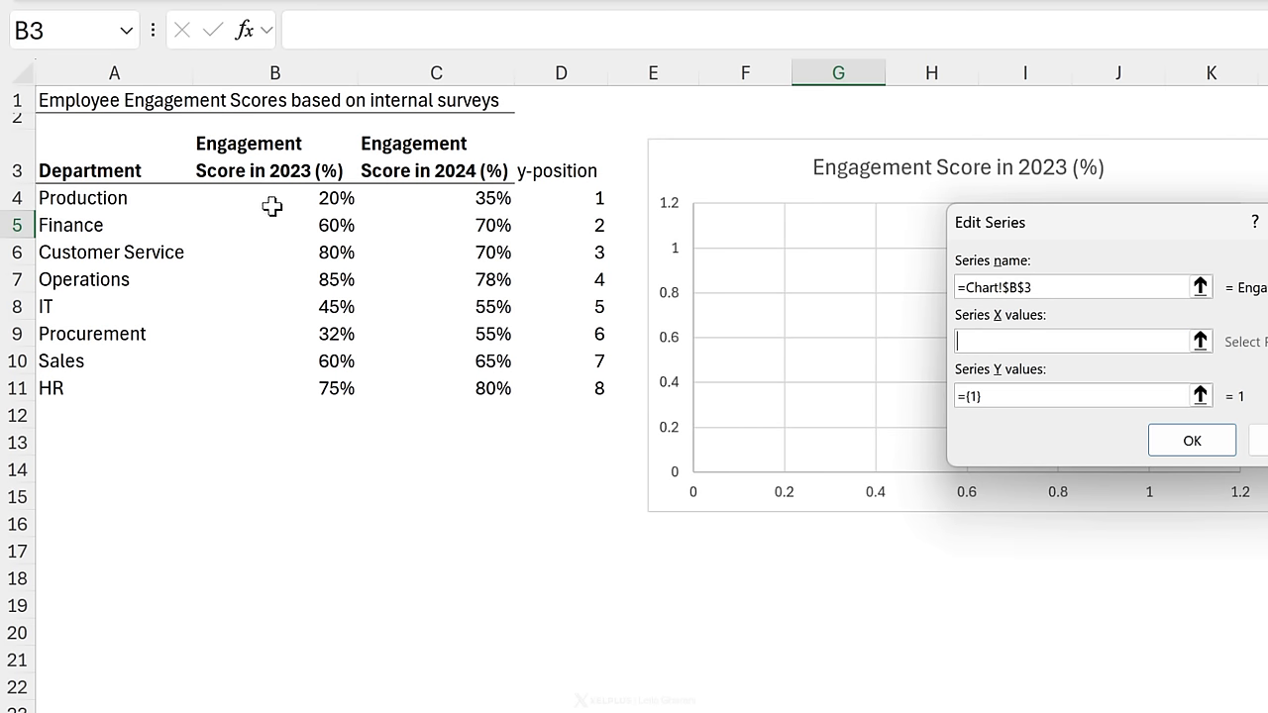
pyautogui.moveTo(273, 204); pyautogui.dragTo(288, 387)
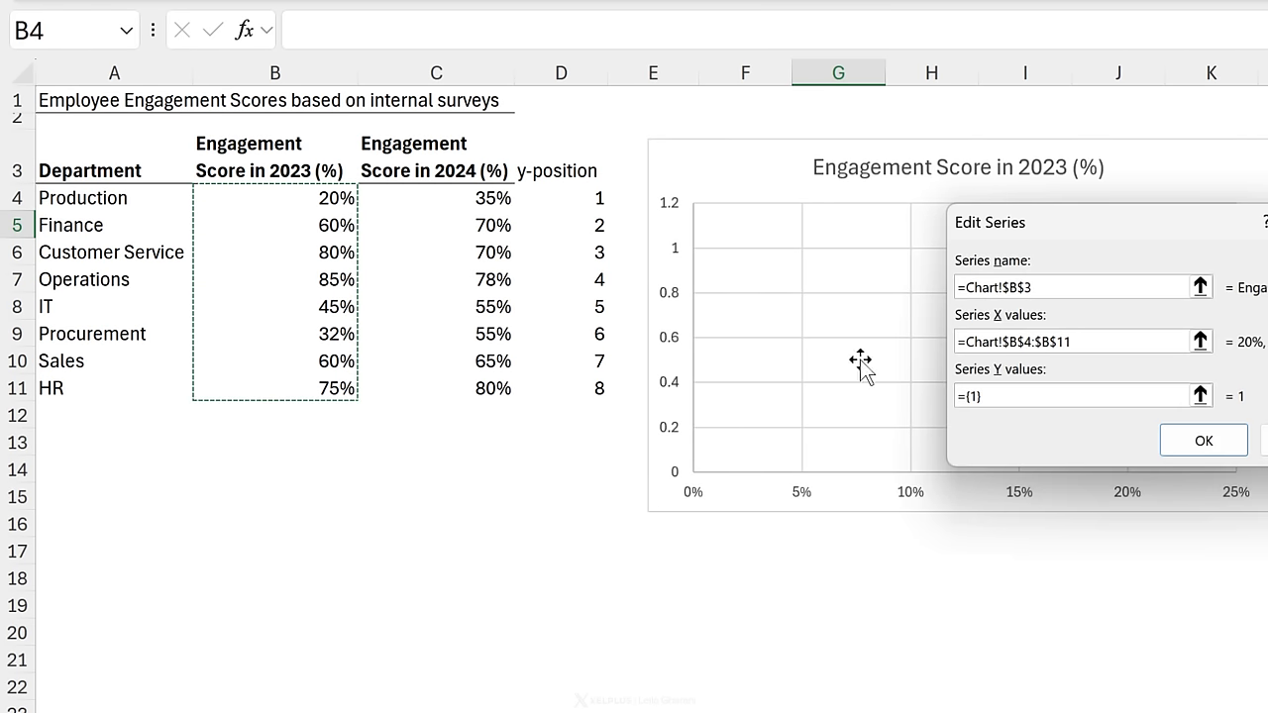
pyautogui.click(953, 395)
pyautogui.press('BackSpace')
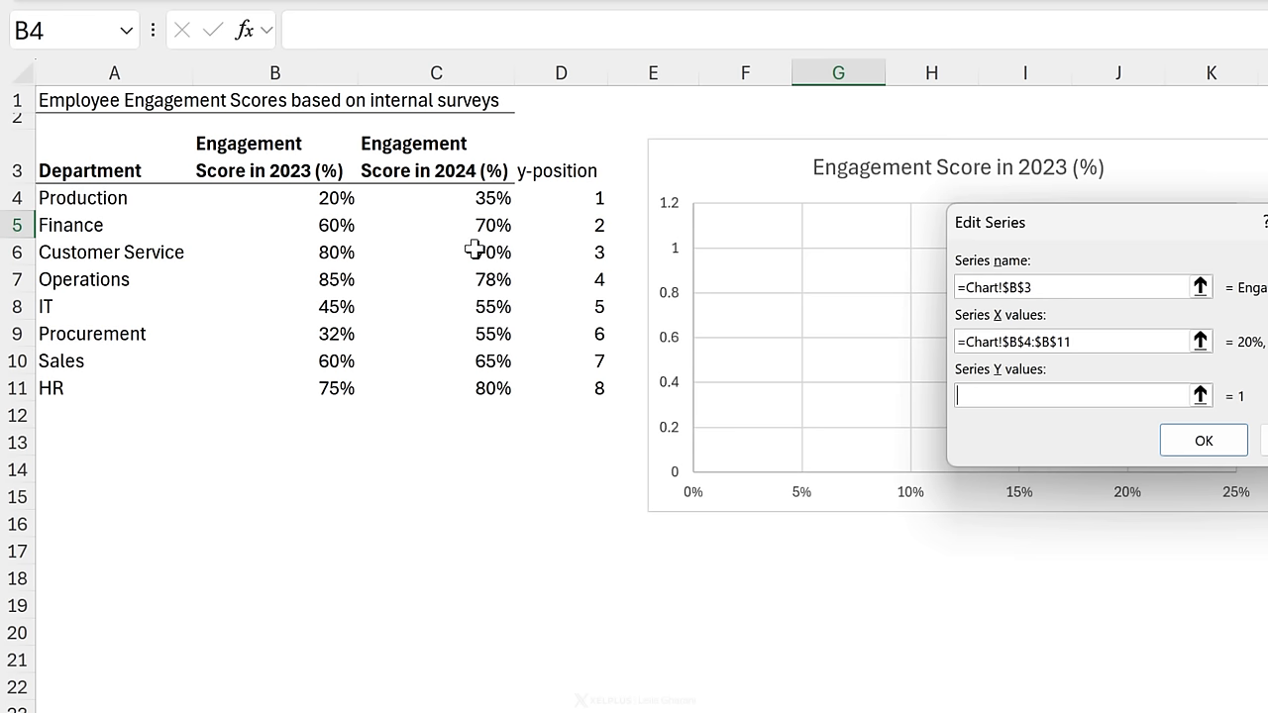
pyautogui.moveTo(568, 197); pyautogui.dragTo(564, 389)
pyautogui.click(1198, 440)
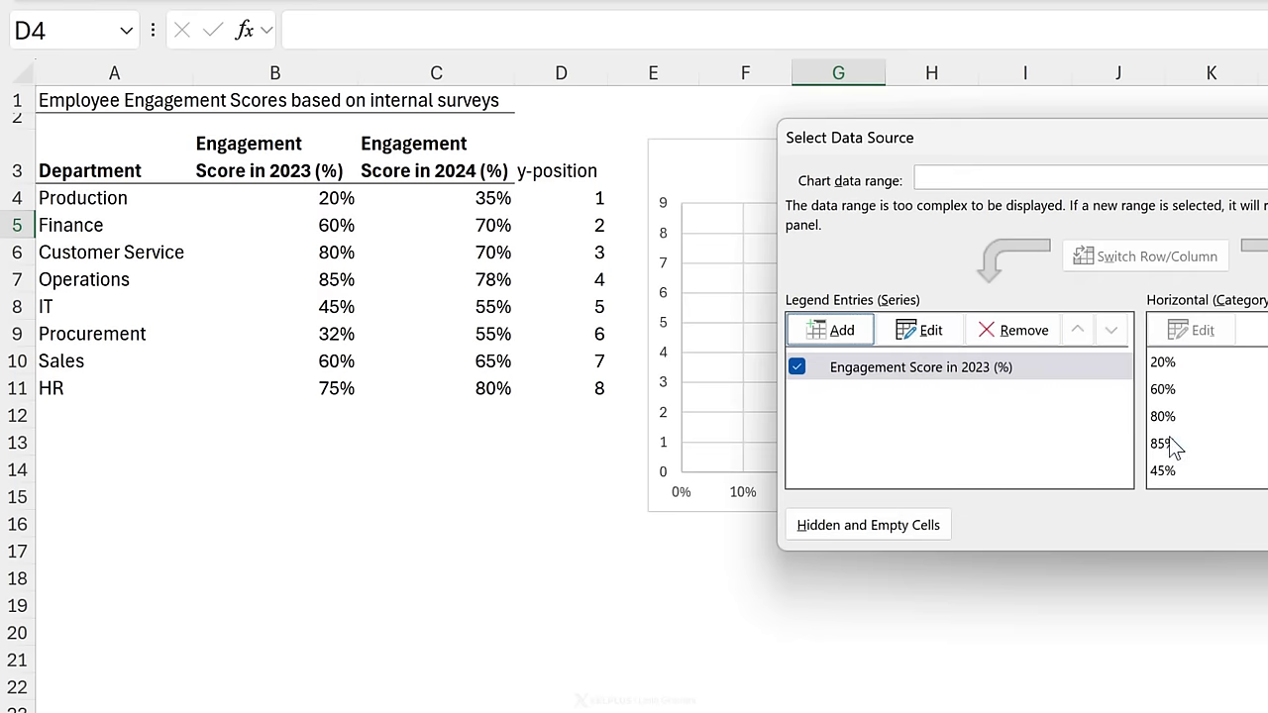
# Add a second chart series named from C3, with X values from C4:C11 and Y values from D4:D11
pyautogui.click(830, 337)
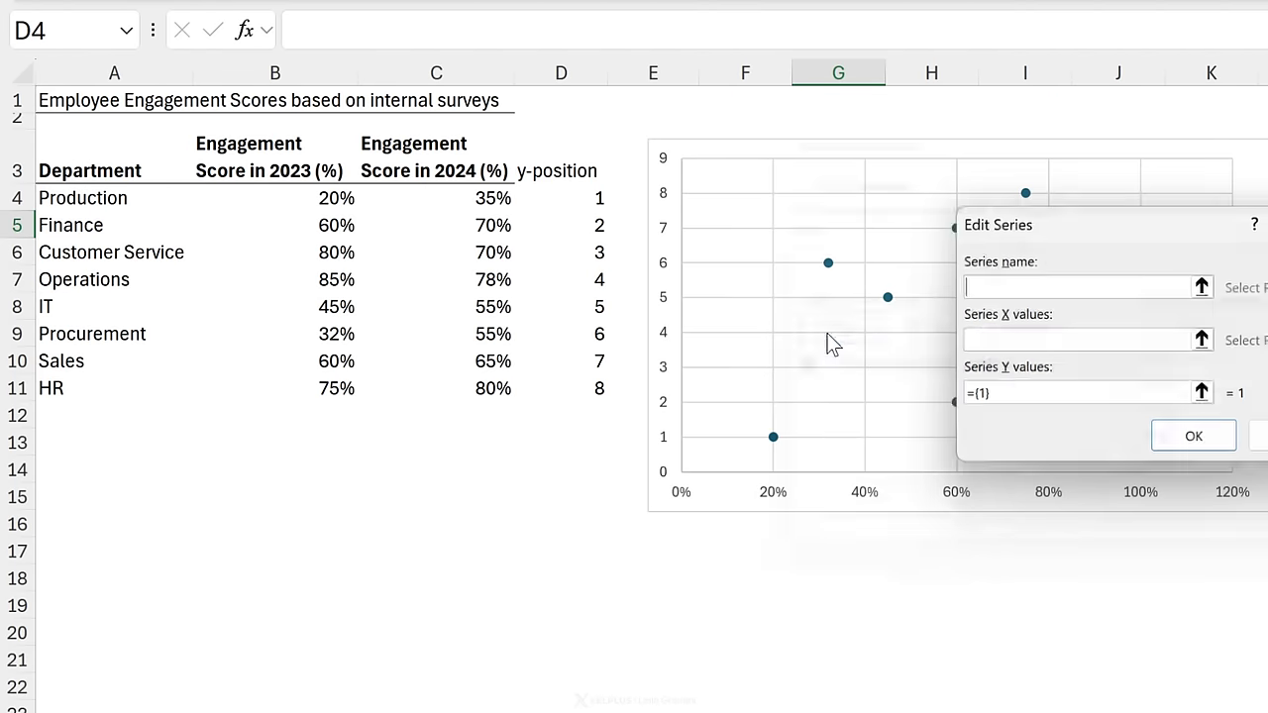
pyautogui.click(454, 171)
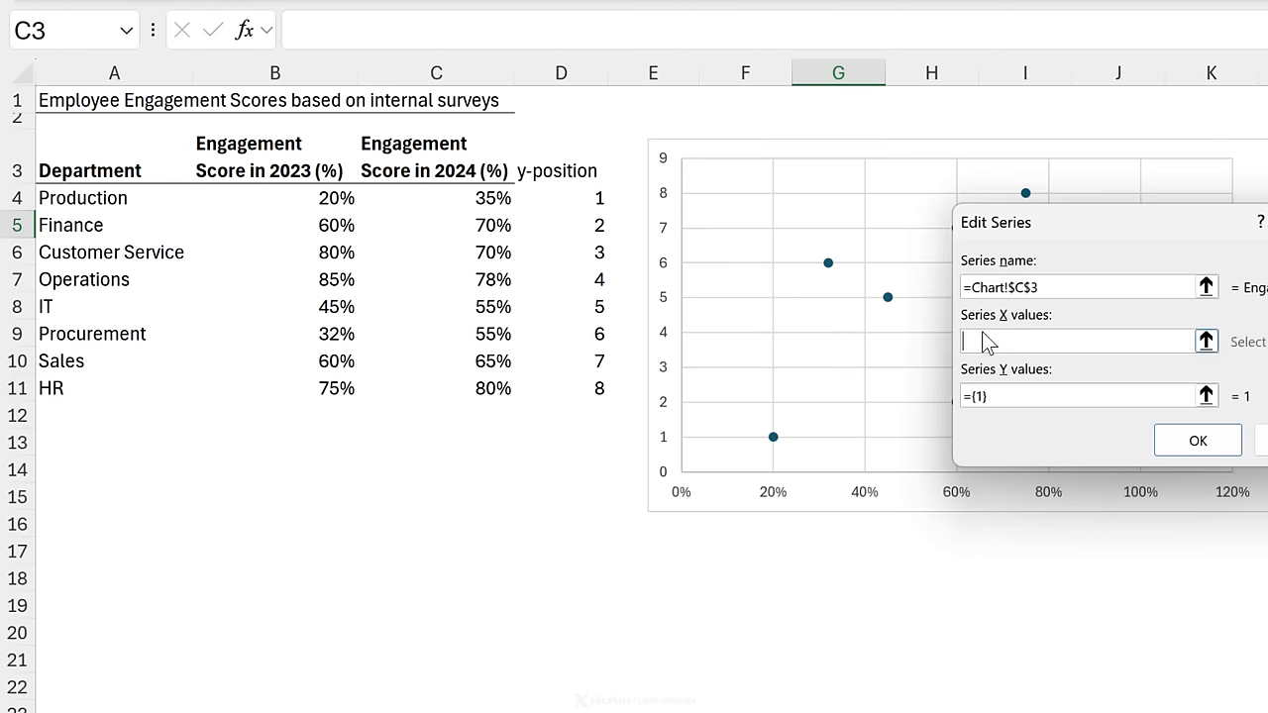
pyautogui.moveTo(480, 208); pyautogui.dragTo(481, 388)
pyautogui.moveTo(1016, 396); pyautogui.dragTo(878, 397)
pyautogui.press('BackSpace')
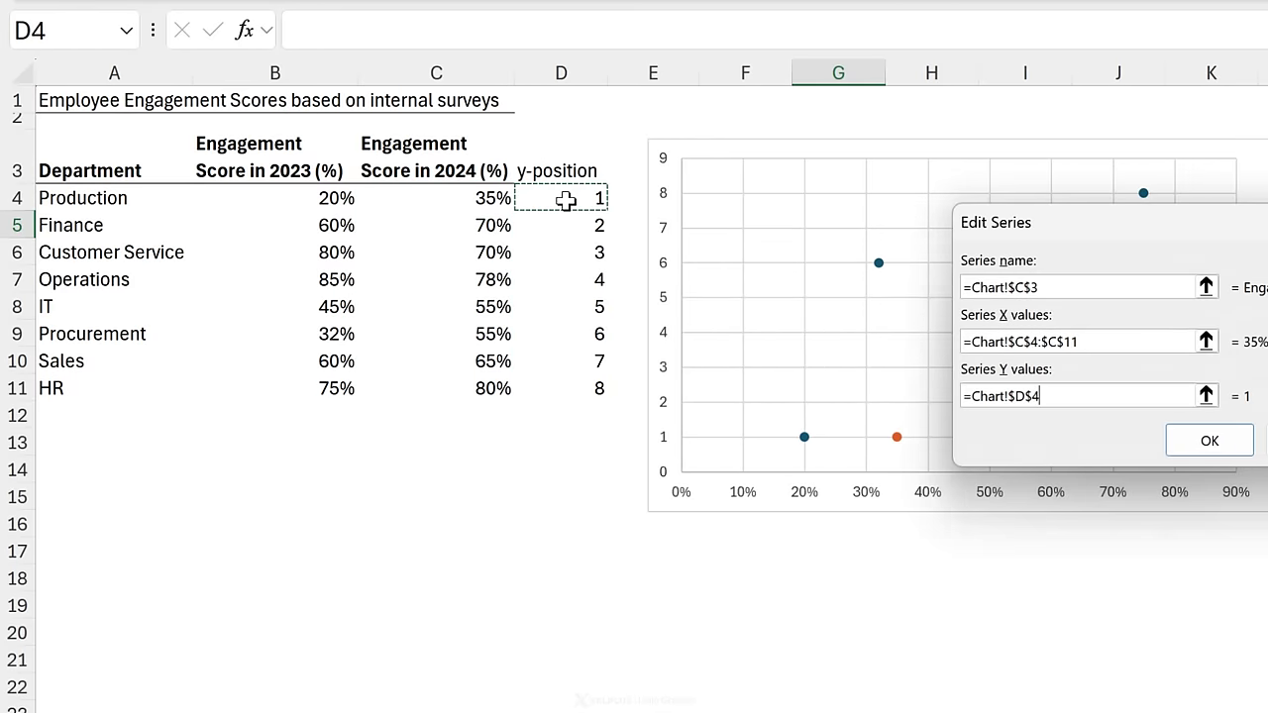
pyautogui.moveTo(565, 205); pyautogui.dragTo(566, 389)
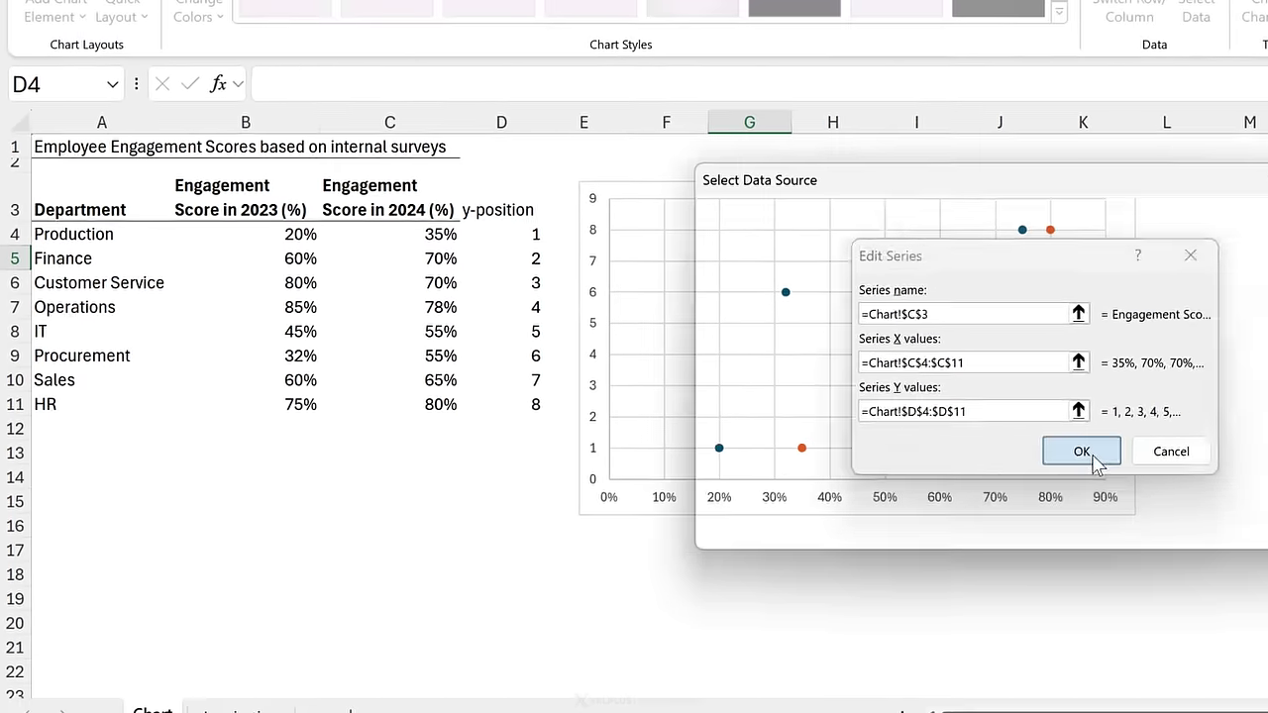
pyautogui.click(1094, 457)
pyautogui.click(1213, 526)
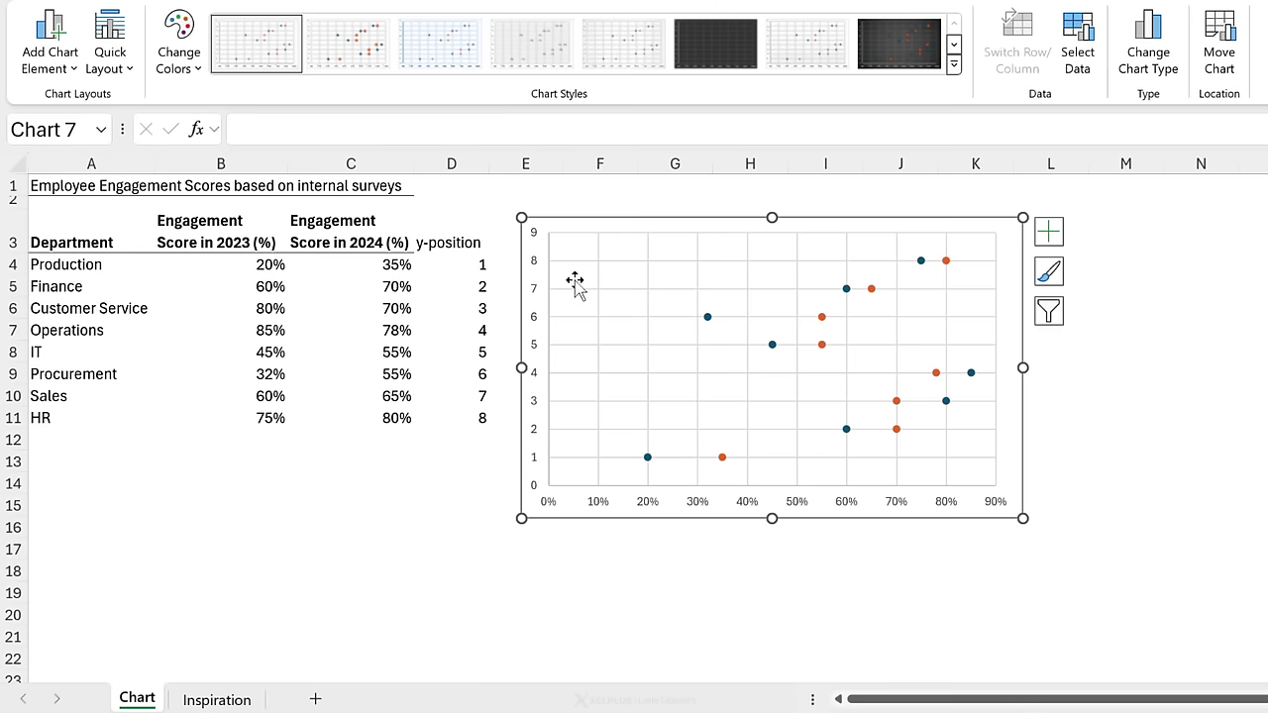
# Move the chart right to free up column E and enter the header Difference in E3
pyautogui.moveTo(592, 230); pyautogui.dragTo(703, 221)
pyautogui.click(548, 246)
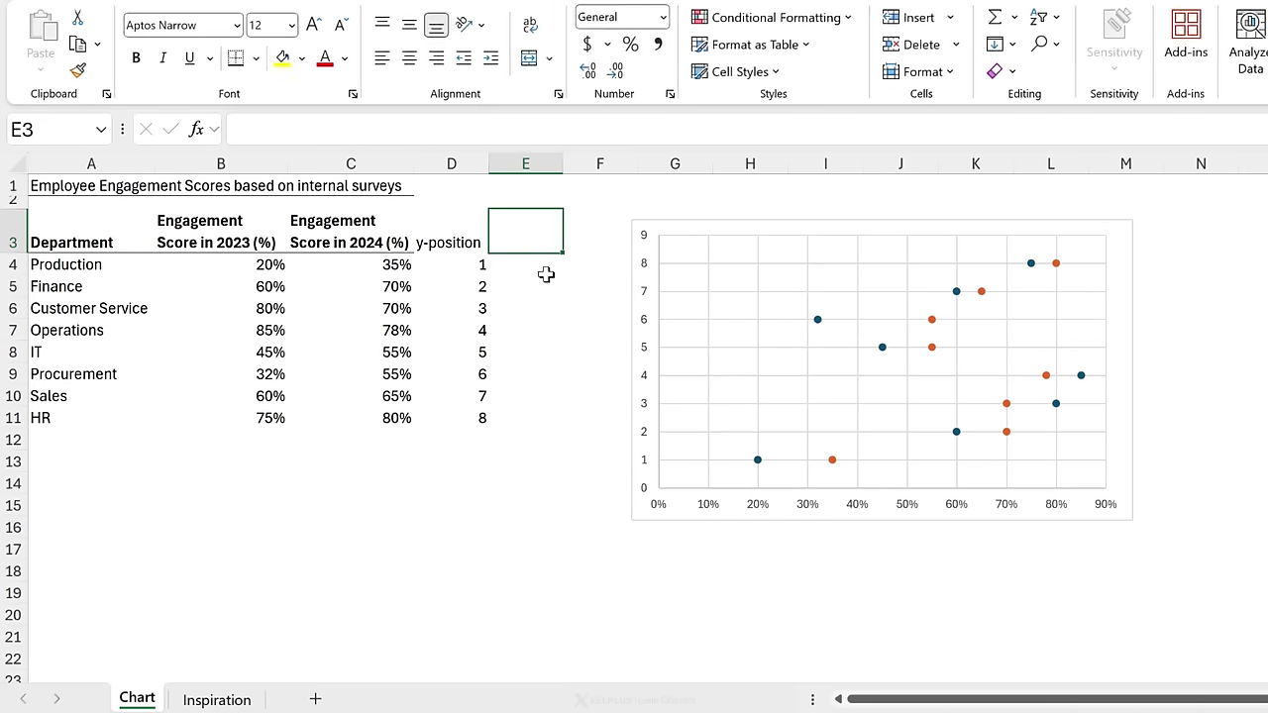
pyautogui.write('Difference')
pyautogui.press('Return')
# Calculate =C4-B4 in E4, fill it down to E11, and move the chart back closer to the table
pyautogui.write('=')
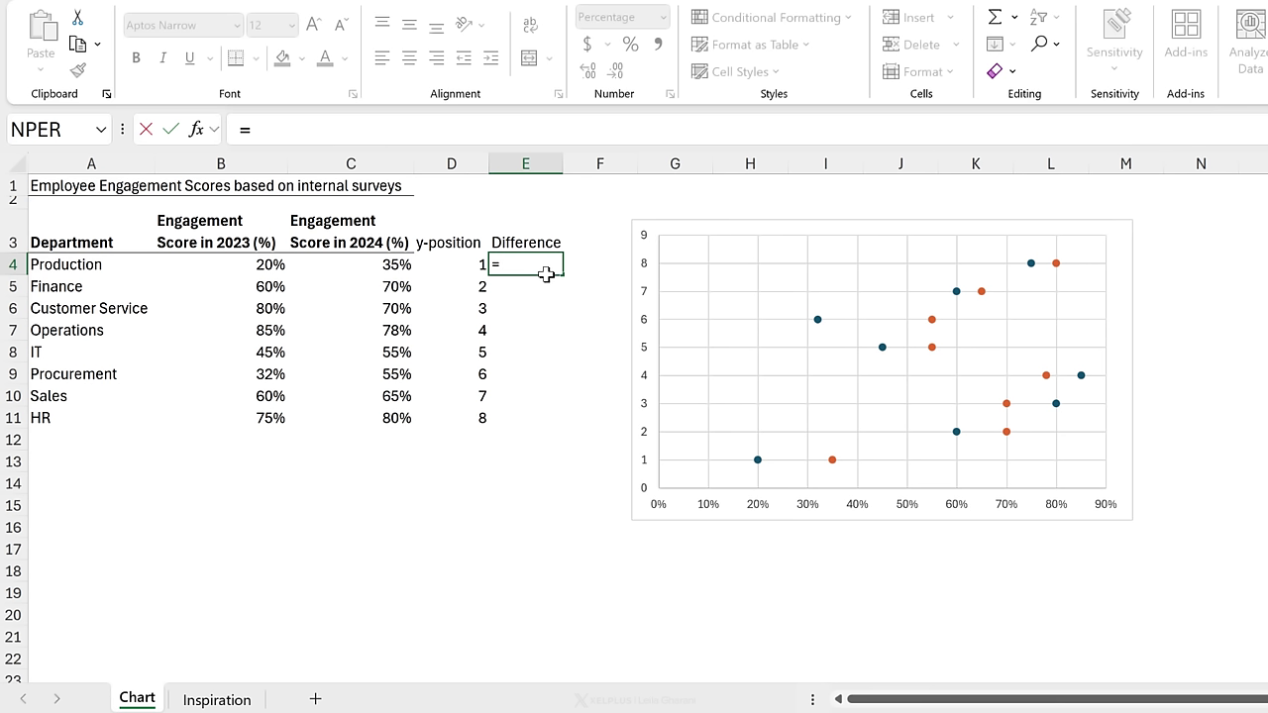
pyautogui.press('Left')
pyautogui.press('Left')
pyautogui.write('-')
pyautogui.press('Left')
pyautogui.press('Left')
pyautogui.press('Left')
pyautogui.hotkey('ctrl', 'Return')
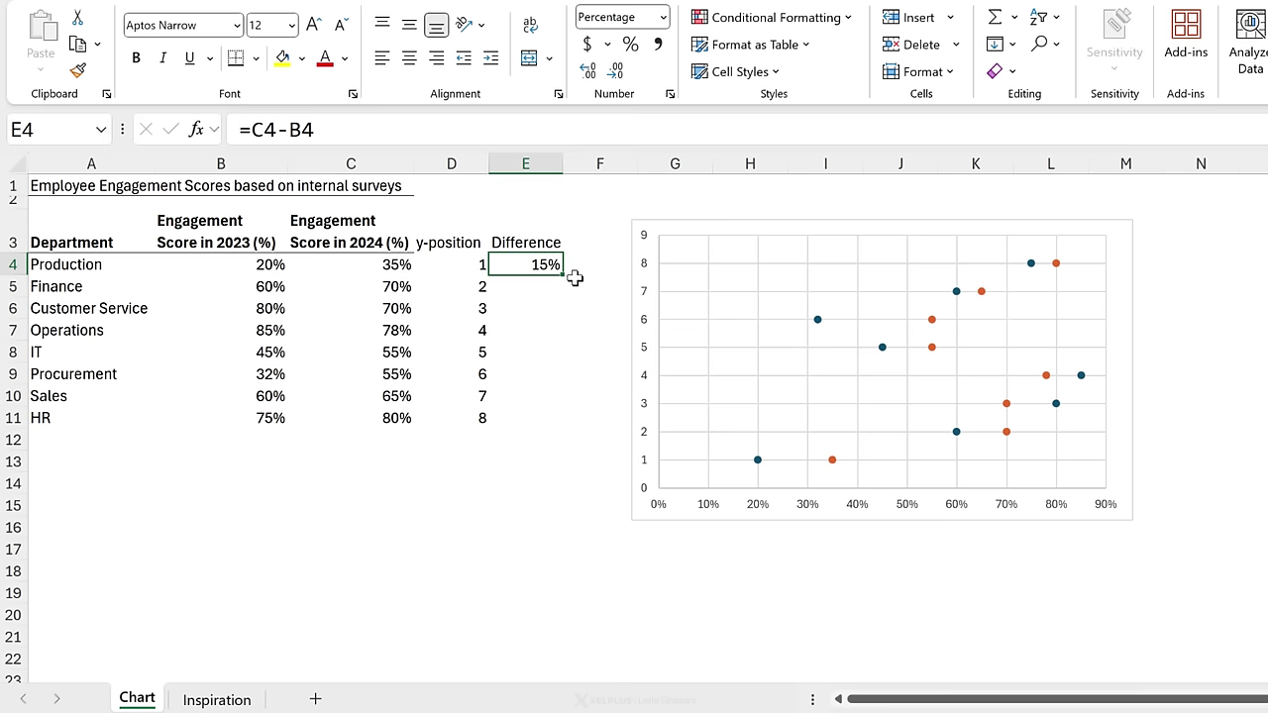
pyautogui.doubleClick(561, 275)
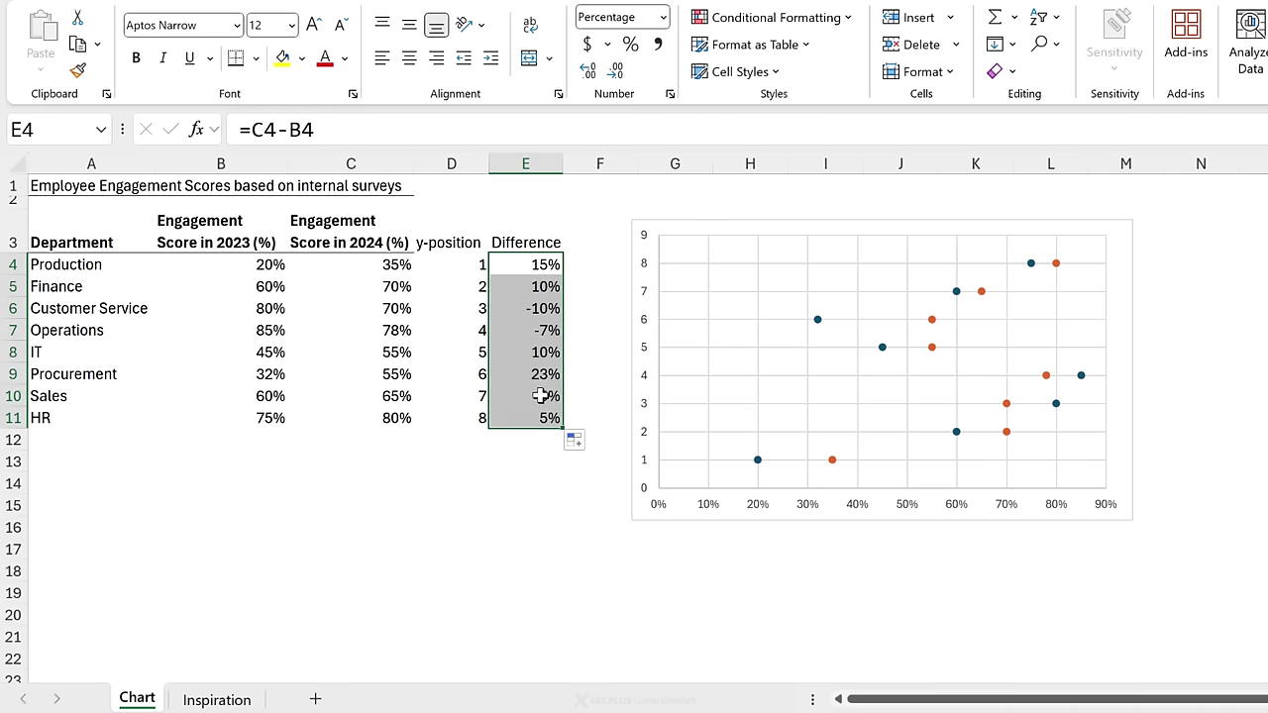
pyautogui.moveTo(694, 231); pyautogui.dragTo(653, 227)
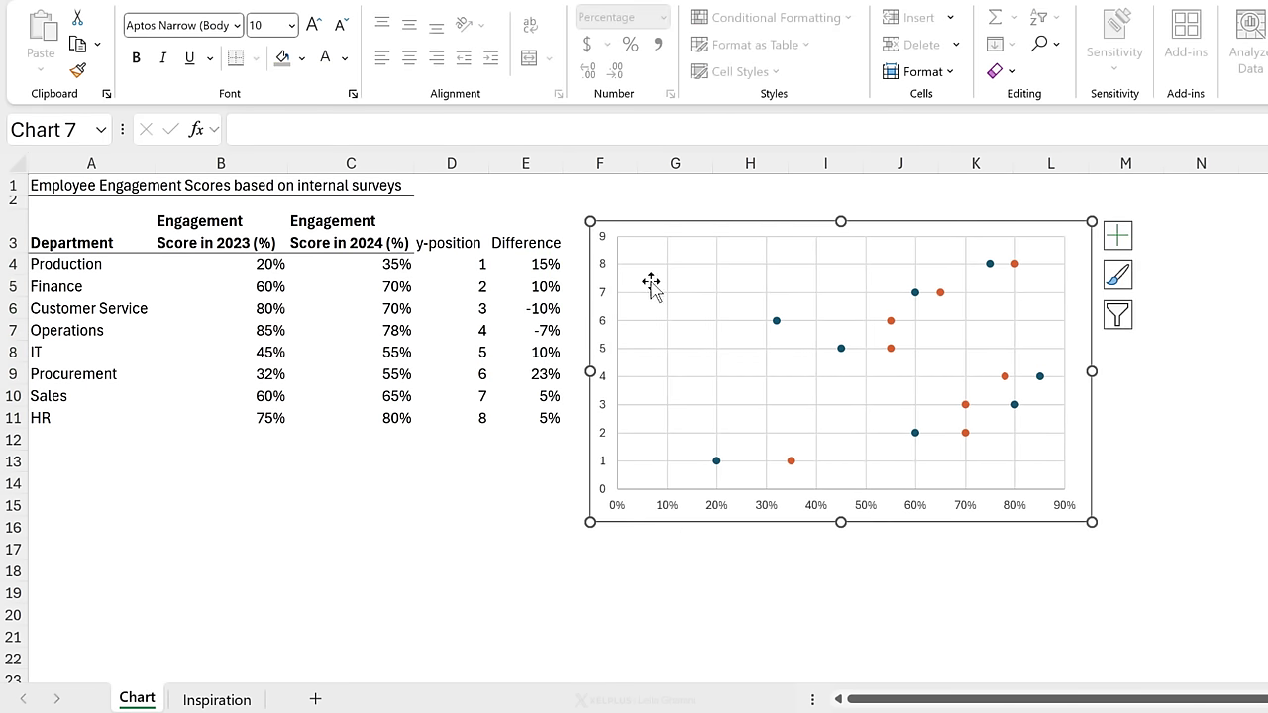
# Add error bars to the 2024 score series and delete the vertical ones
pyautogui.click(892, 322)
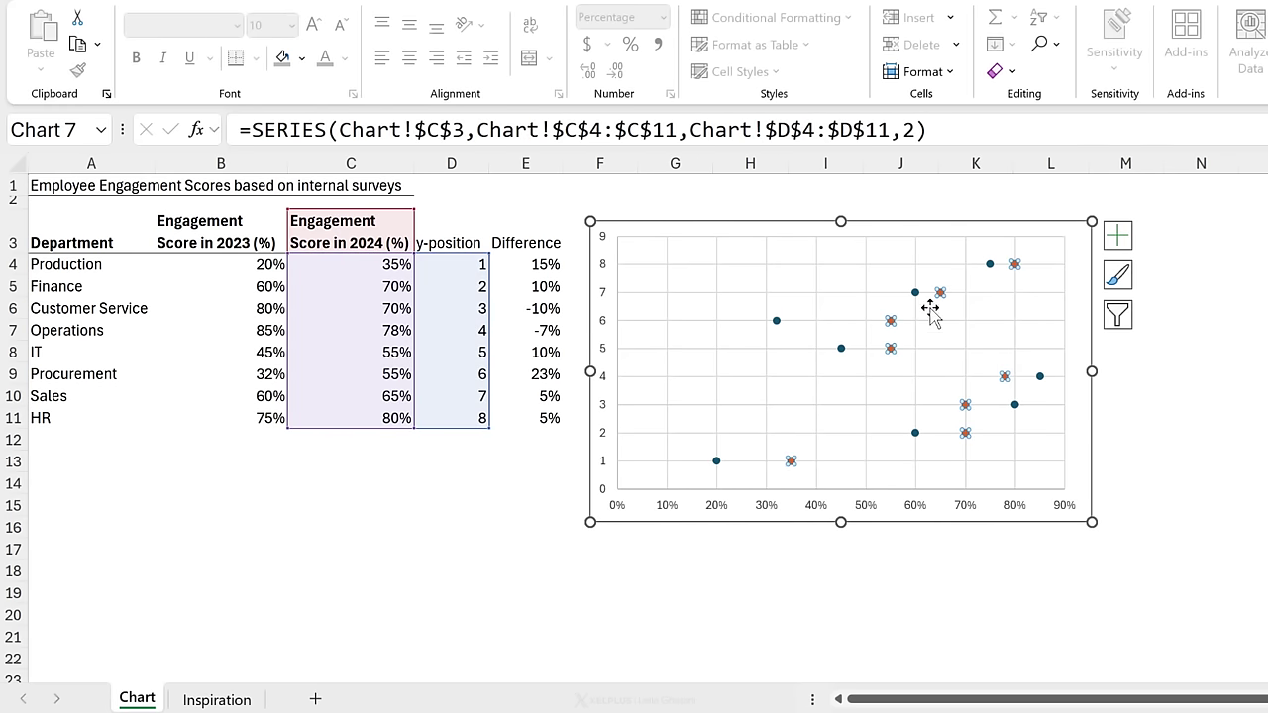
pyautogui.click(1118, 237)
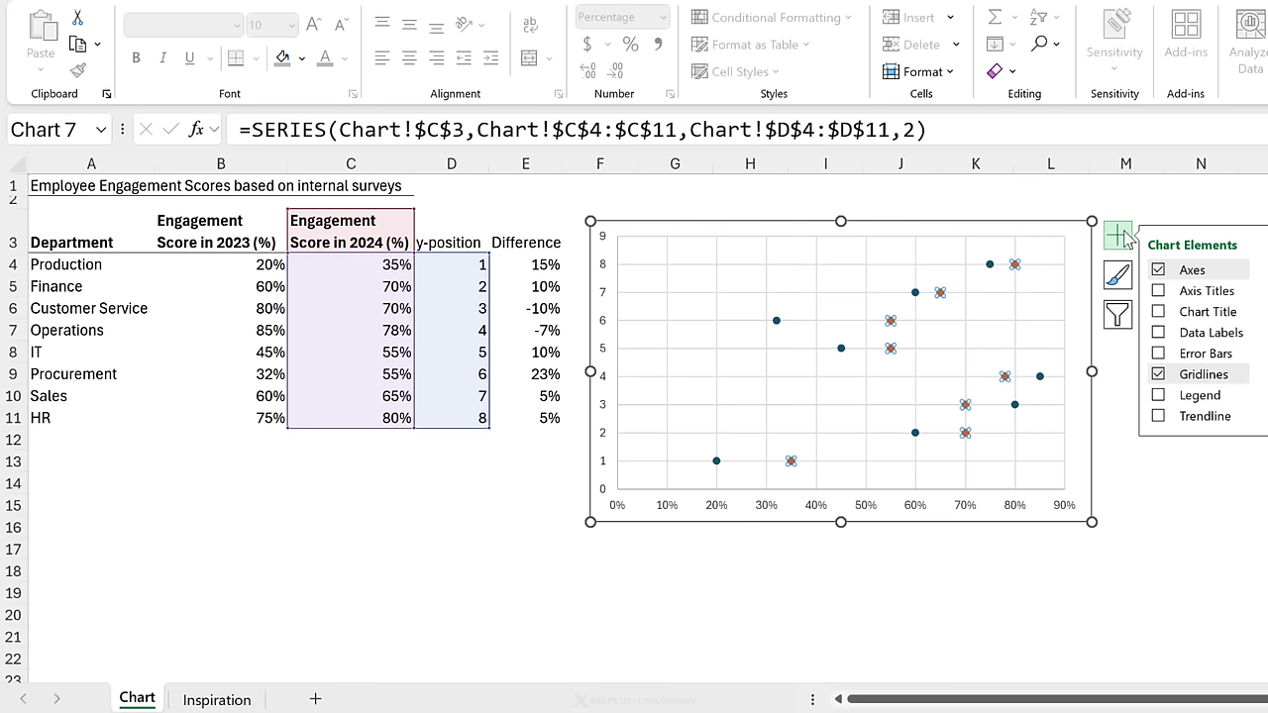
pyautogui.click(1159, 356)
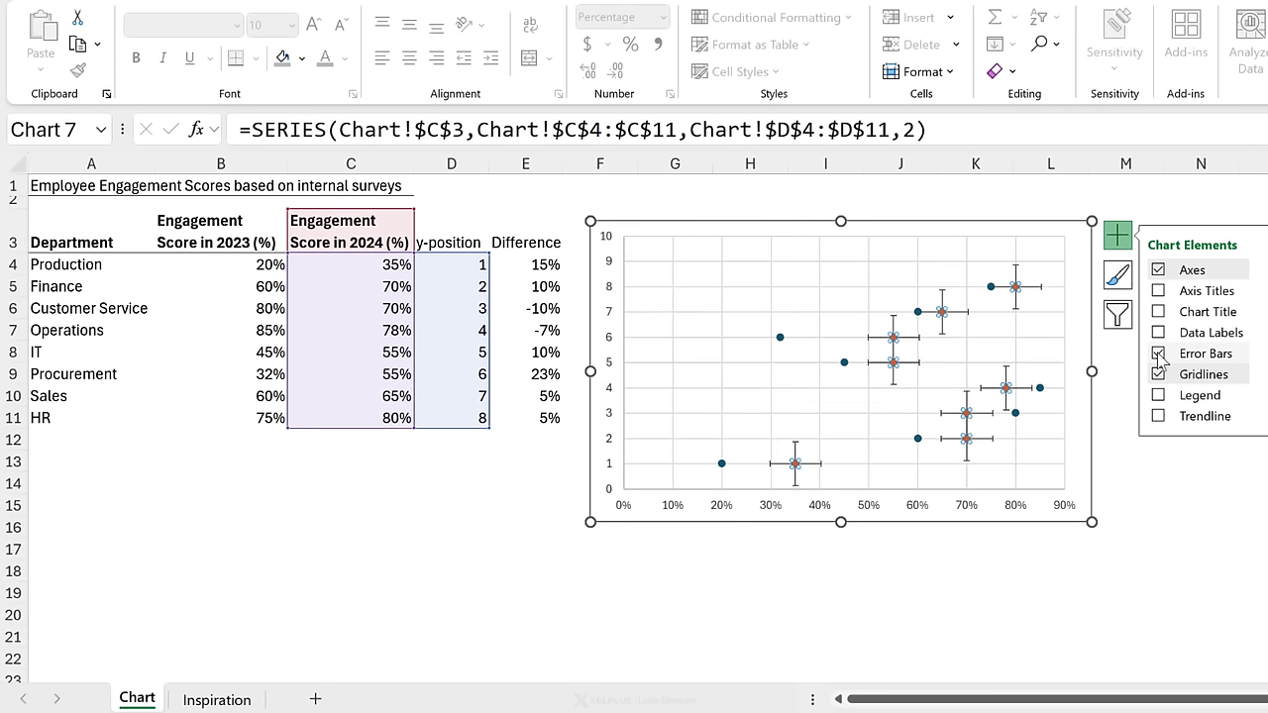
pyautogui.click(1017, 307)
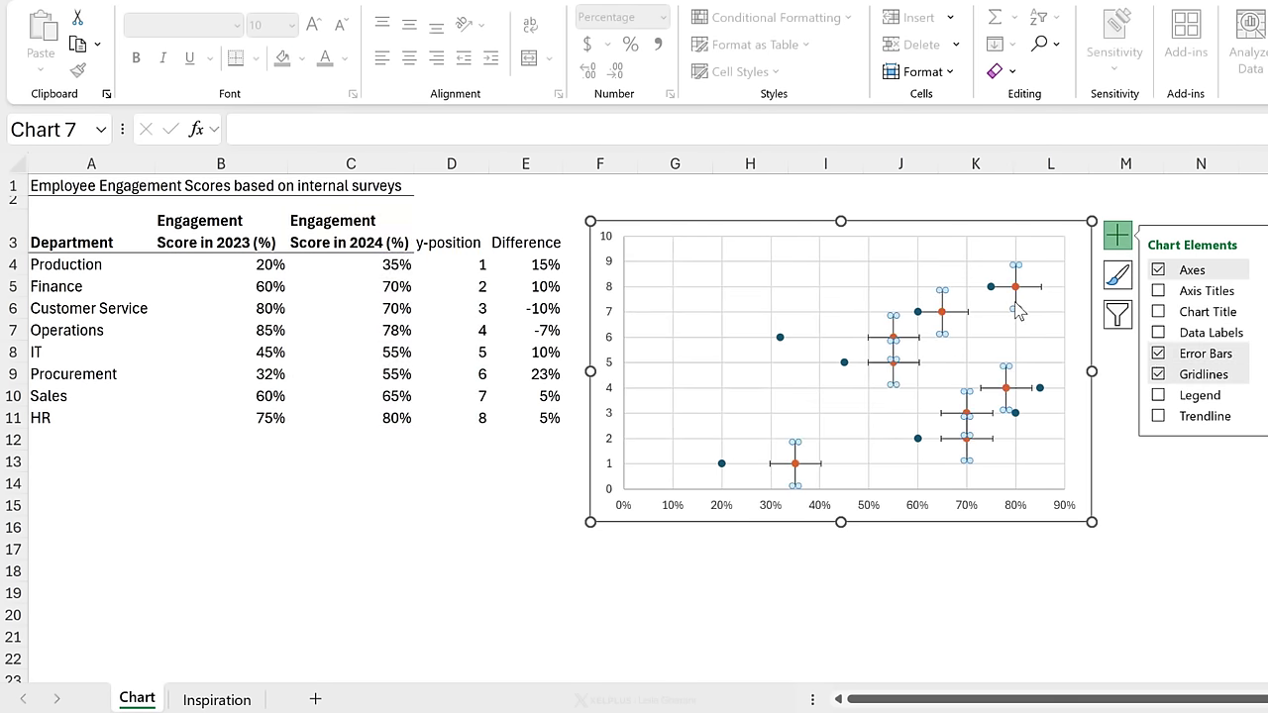
pyautogui.press('Delete')
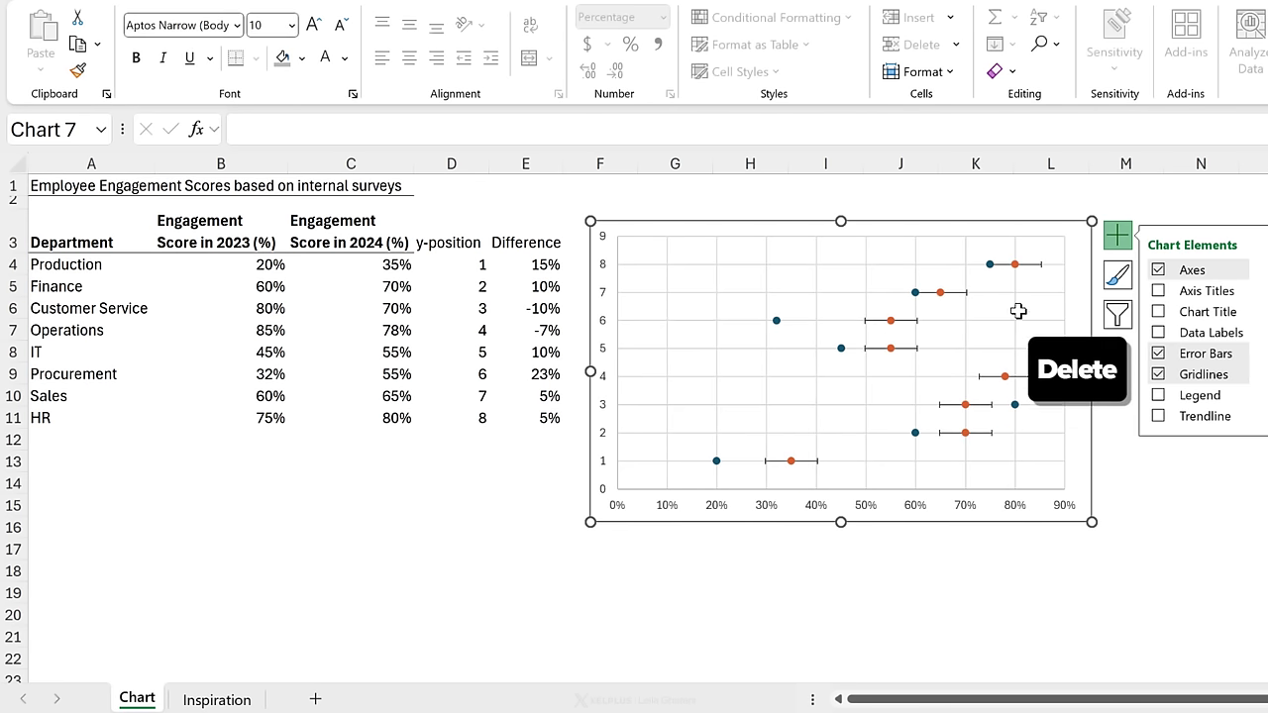
# Set the direction of the 2024 series' horizontal error bars to Minus
pyautogui.click(1028, 267)
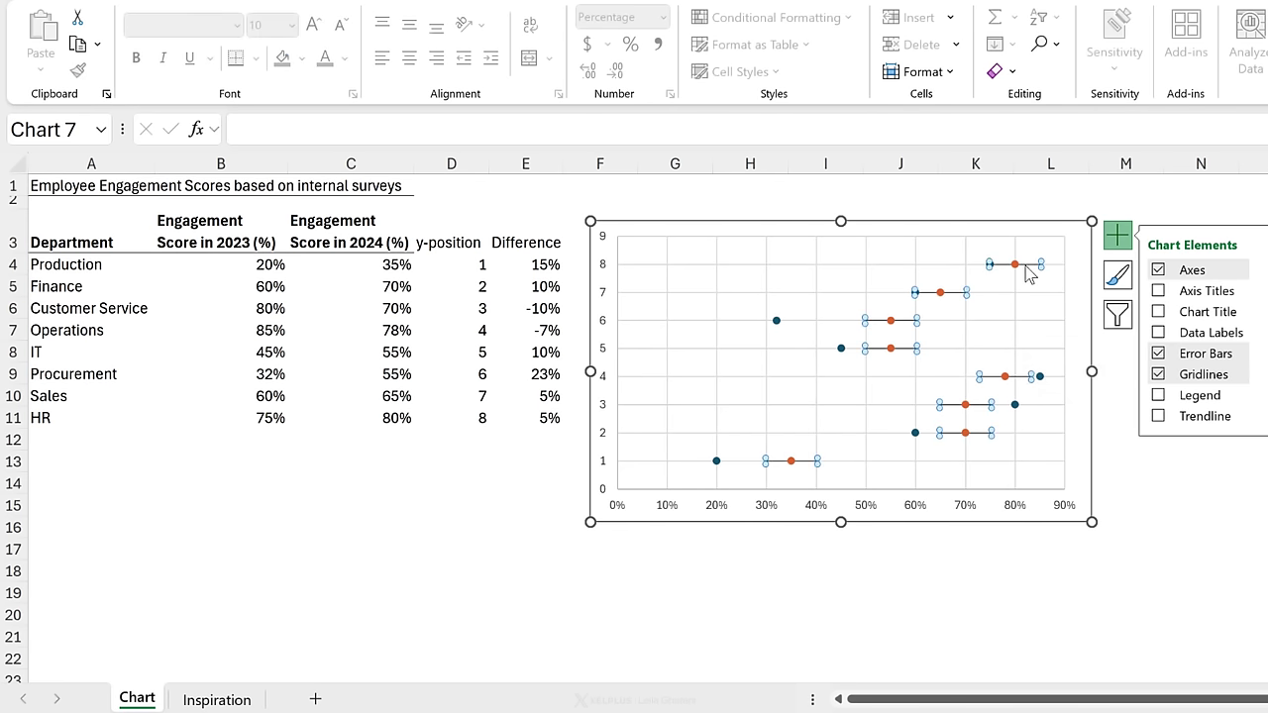
pyautogui.rightClick(1029, 268)
pyautogui.click(1117, 440)
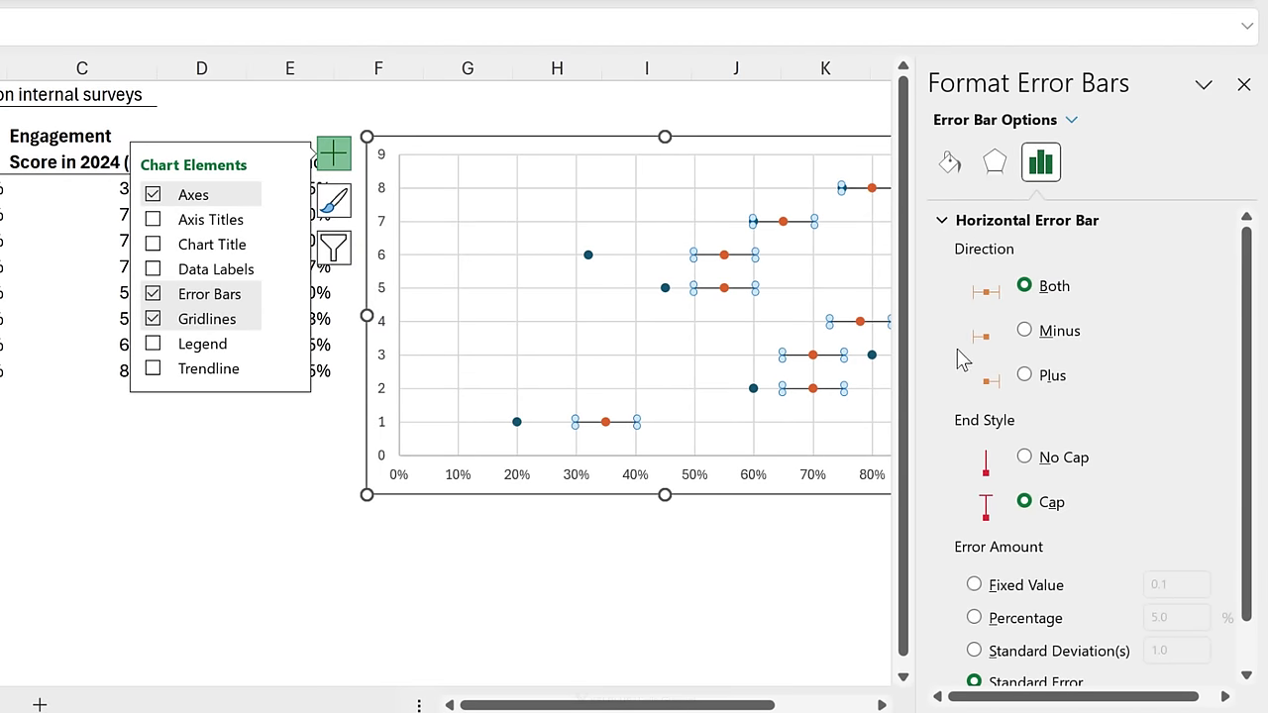
pyautogui.click(1026, 333)
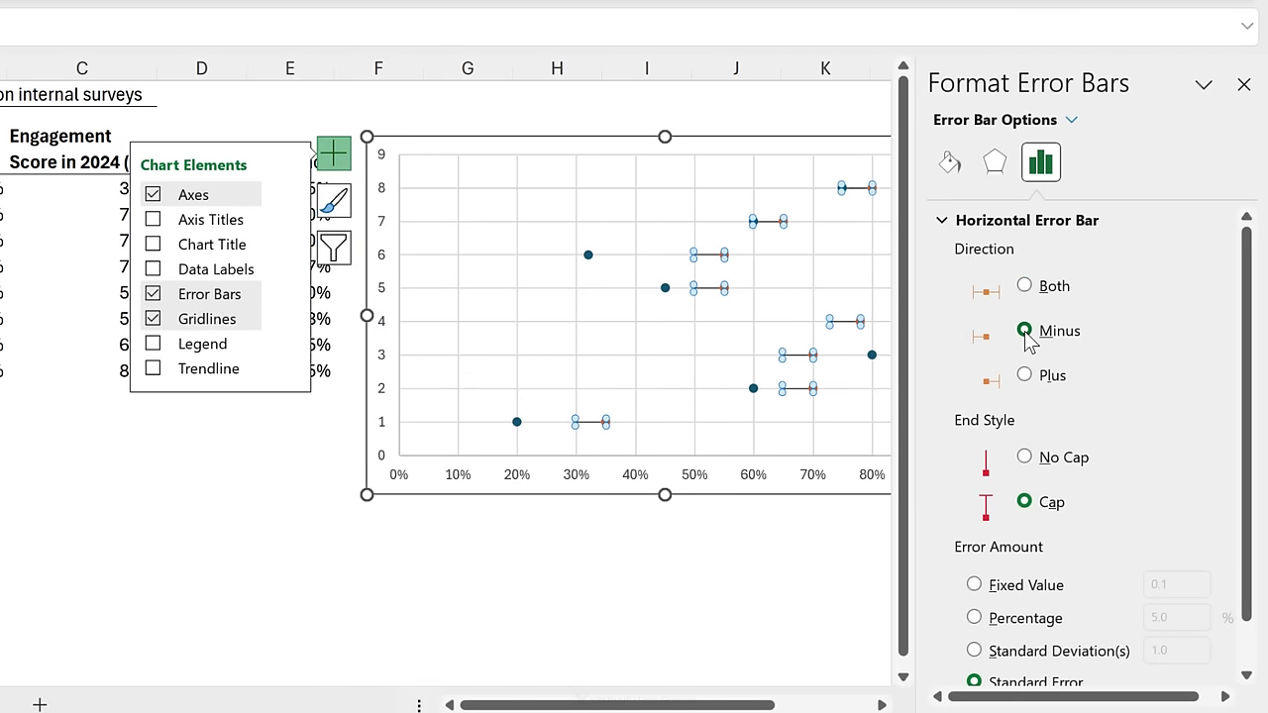
# Set the 2024 series' error bars to No Cap and open the values of a Custom error amount for editing
pyautogui.click(1025, 458)
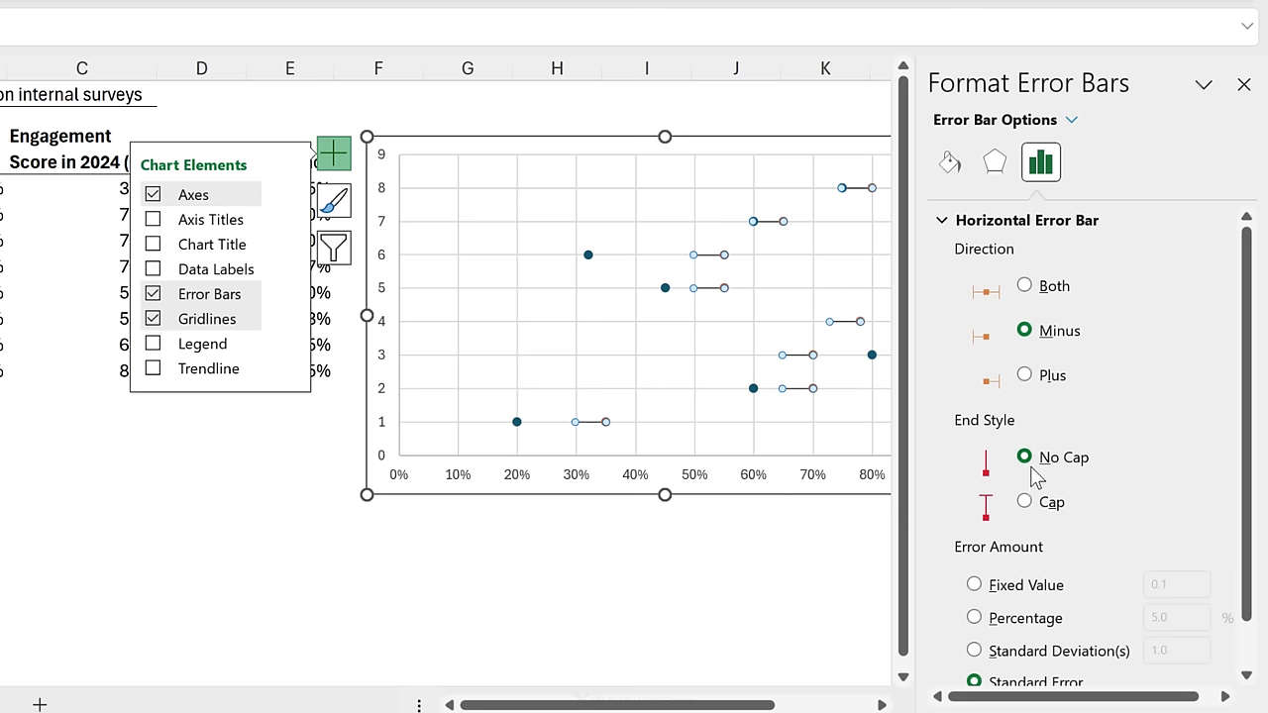
pyautogui.scroll(-1, 991, 490)
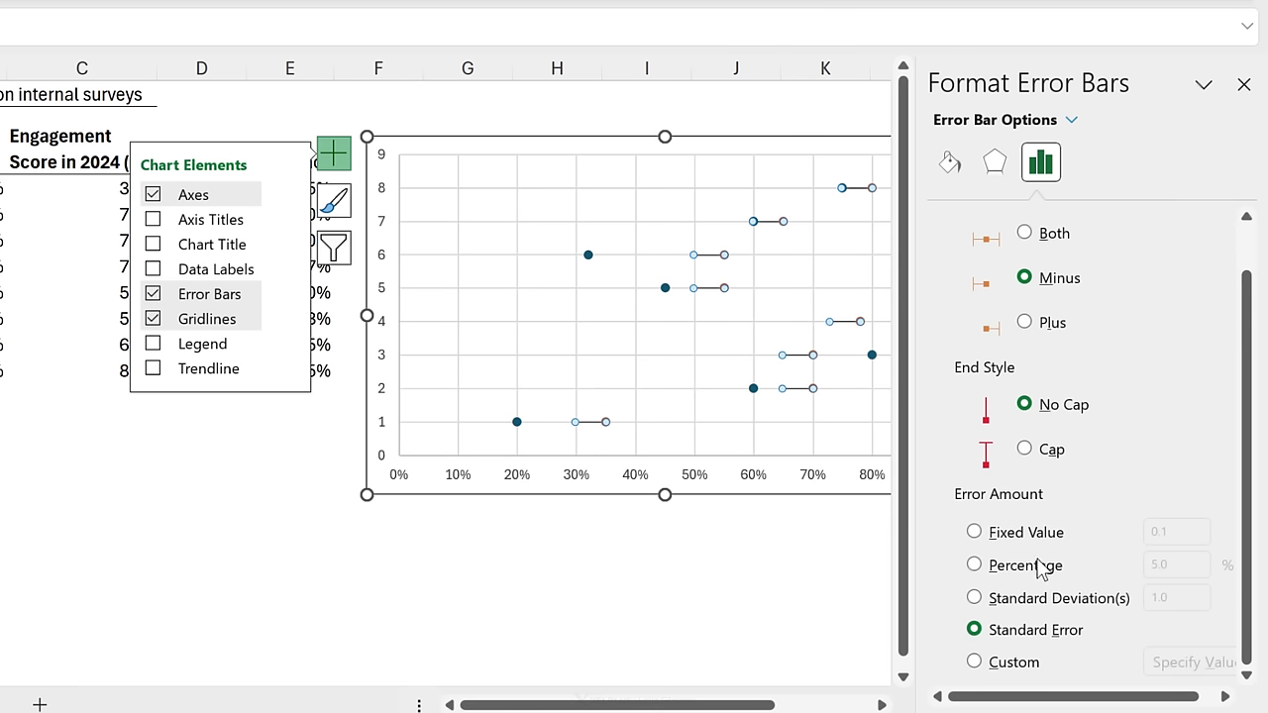
pyautogui.click(1001, 674)
pyautogui.moveTo(1155, 696); pyautogui.dragTo(1174, 691)
pyautogui.click(1175, 666)
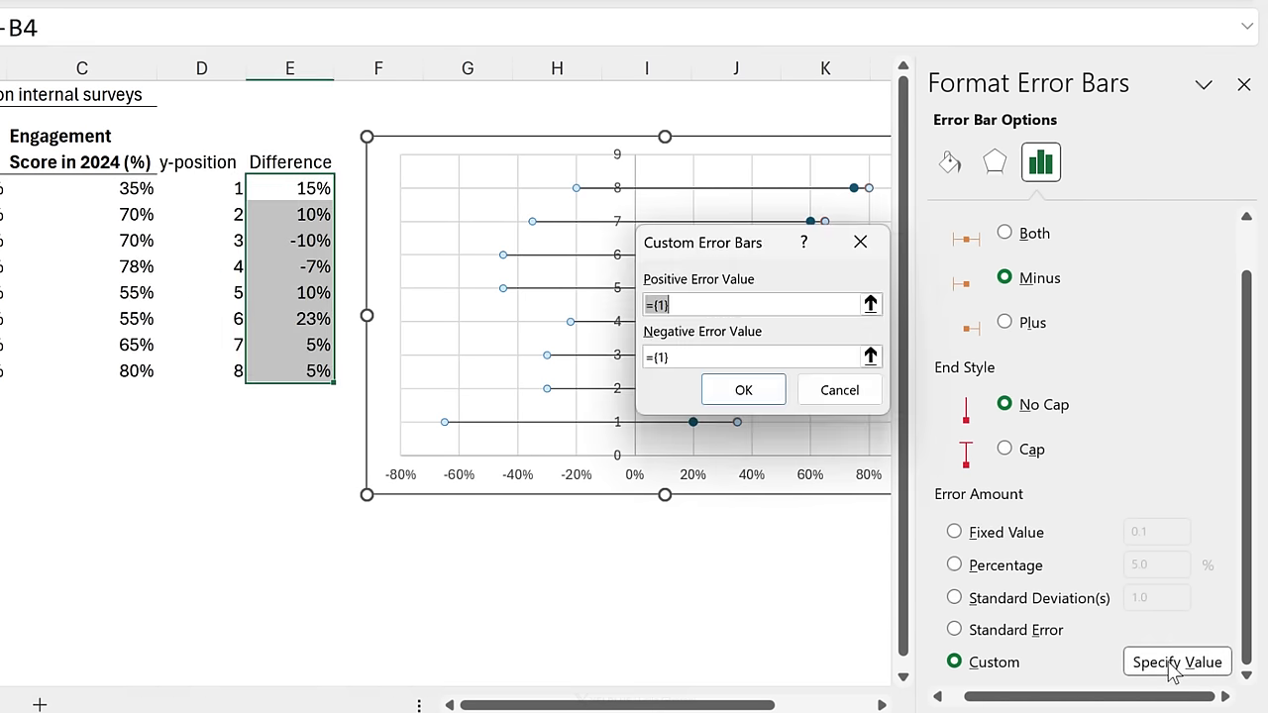
# Specify the Difference values in E4:E11 as the custom negative error value and close the error bar formatting
pyautogui.click(694, 358)
pyautogui.moveTo(694, 358); pyautogui.dragTo(654, 361)
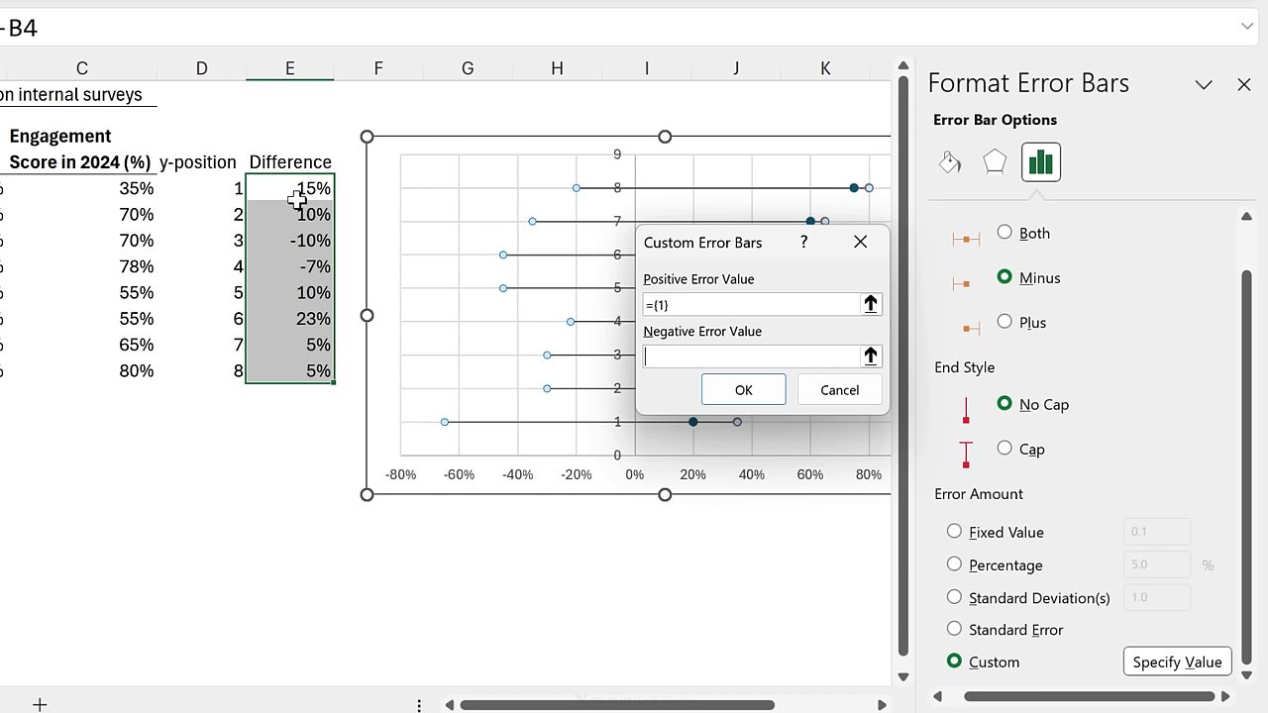
pyautogui.moveTo(298, 192); pyautogui.dragTo(286, 370)
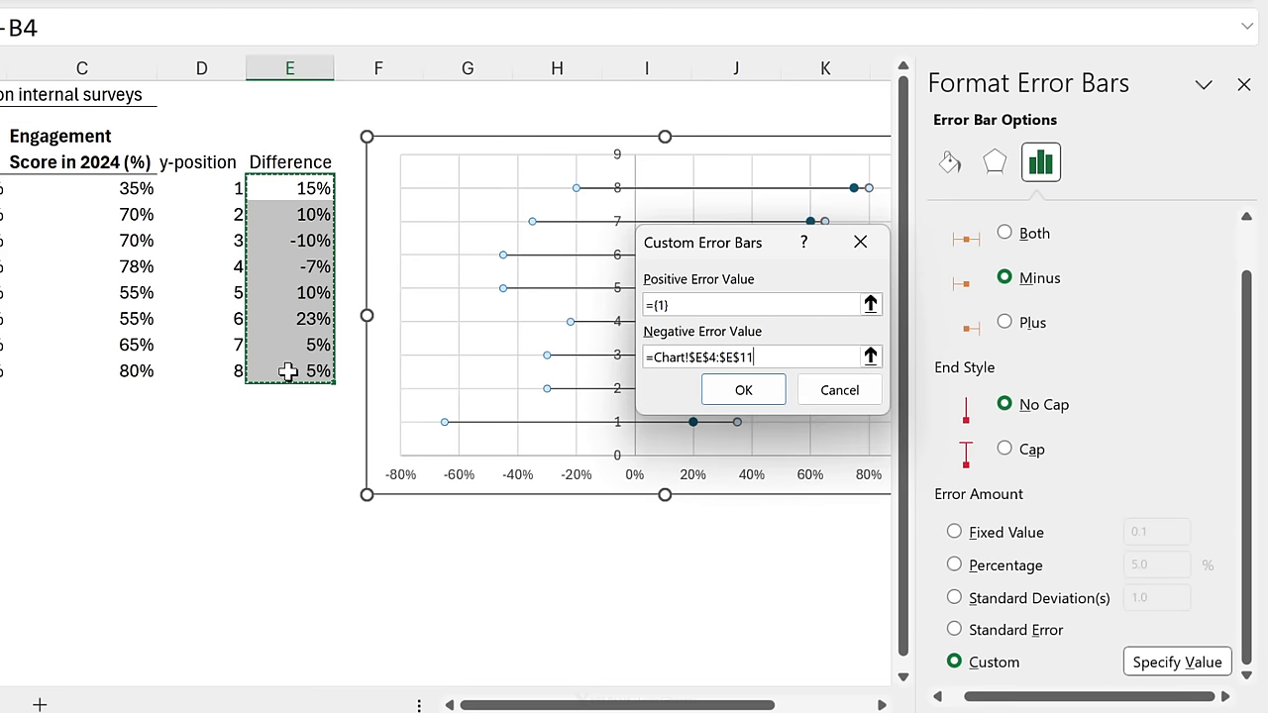
pyautogui.click(720, 392)
pyautogui.click(1242, 86)
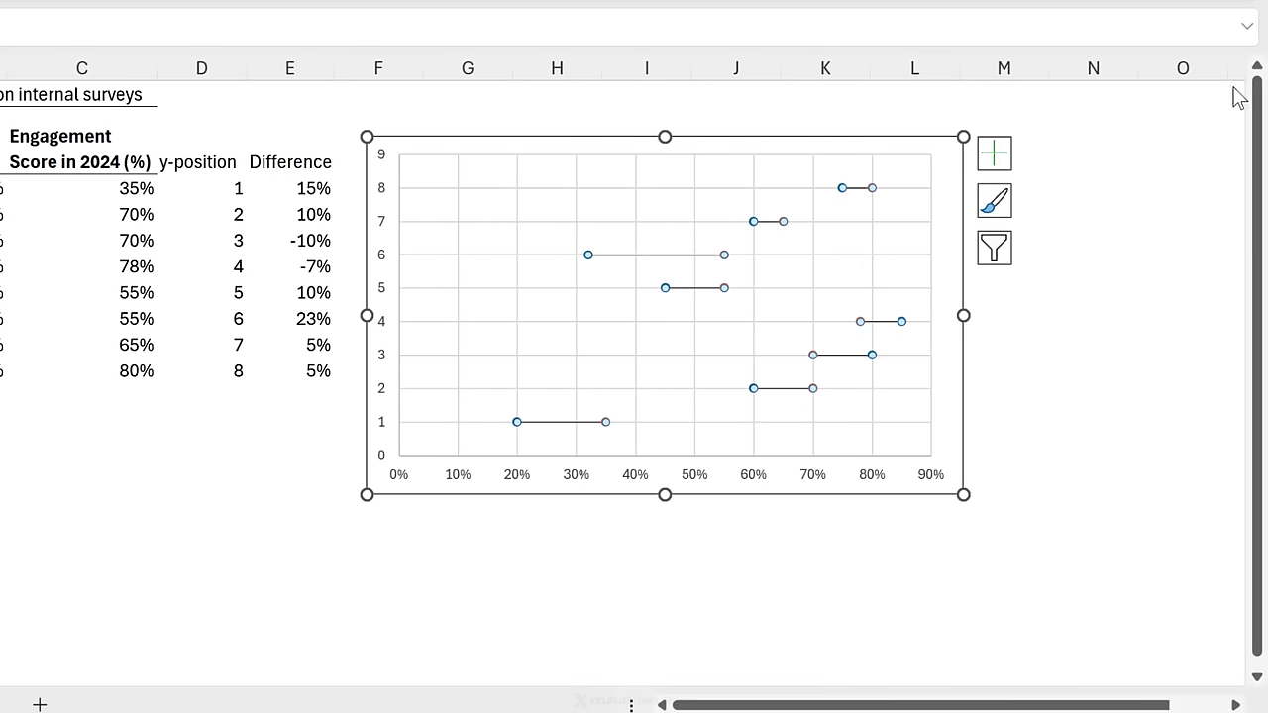
pyautogui.click(558, 234)
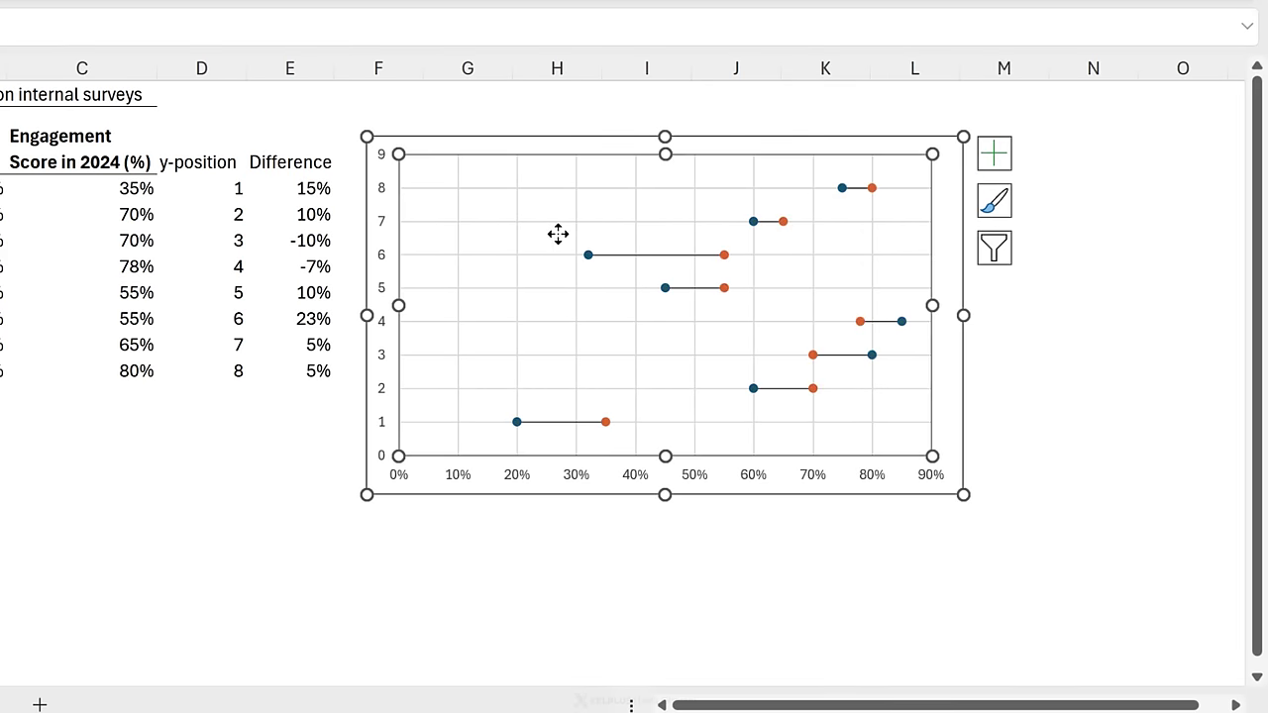
pyautogui.click(315, 514)
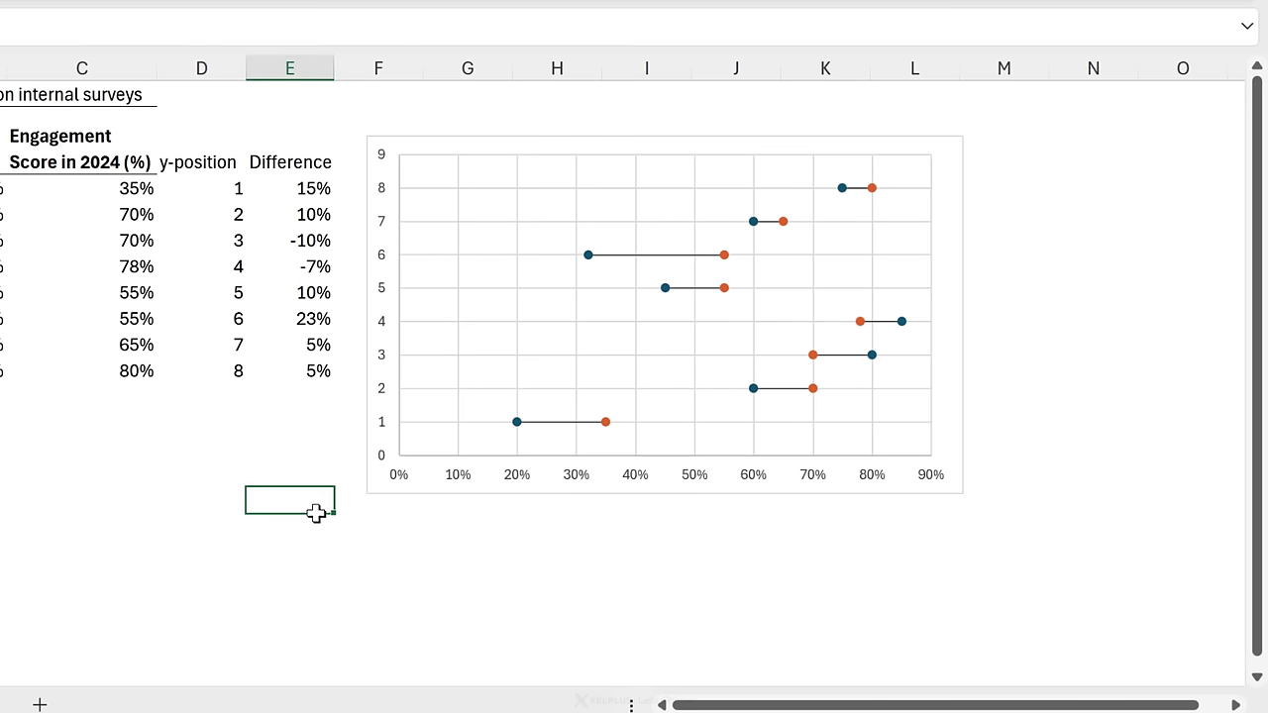
# Narrow the plot area from its vertical-axis side to make room for labels, and move the chart to free up column F
pyautogui.click(430, 263)
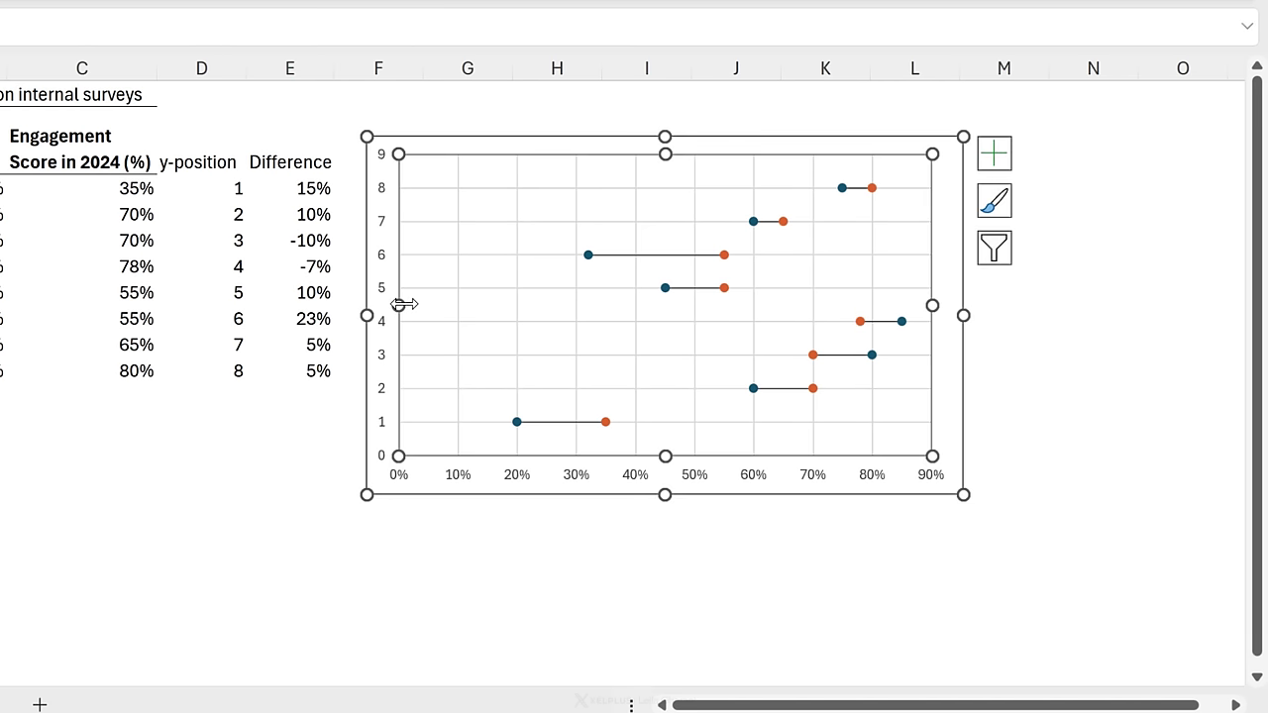
pyautogui.moveTo(399, 303); pyautogui.dragTo(514, 303)
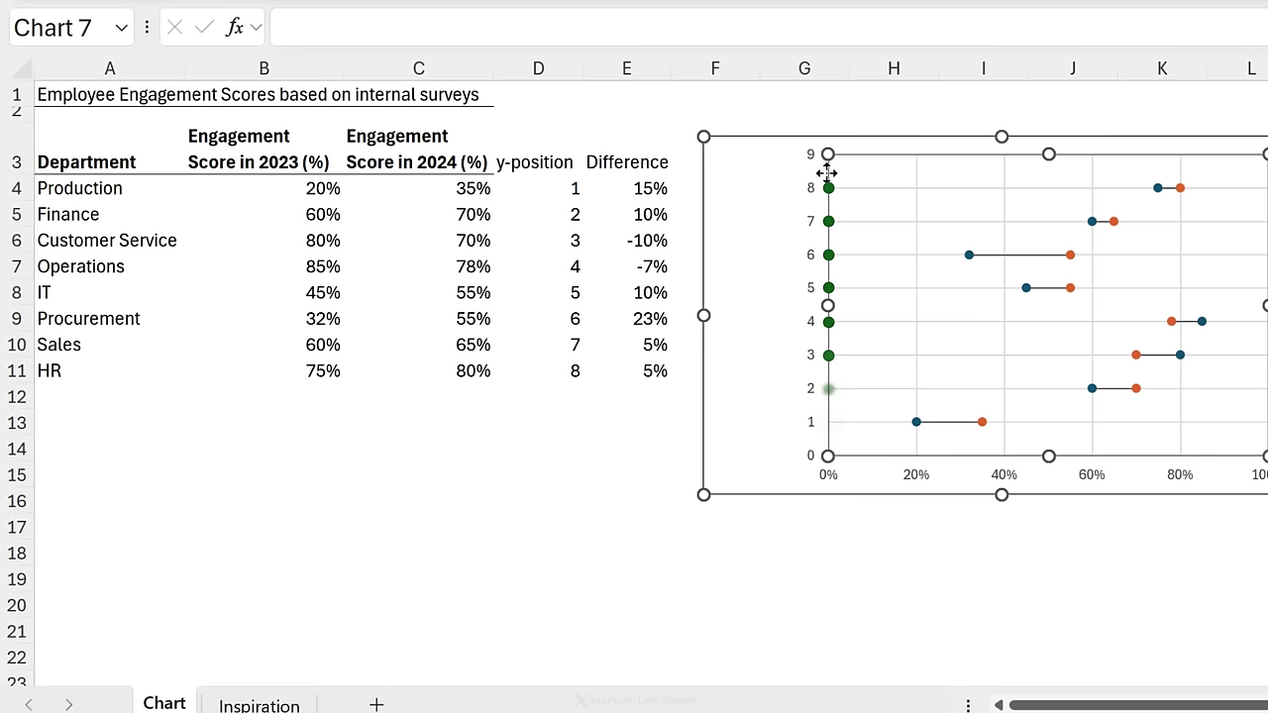
pyautogui.click(760, 142)
pyautogui.moveTo(760, 142); pyautogui.dragTo(840, 146)
# Enter 0% in F4, fill it down to F11, and enter the header labels in F3
pyautogui.click(701, 159)
pyautogui.click(697, 192)
pyautogui.write('0')
pyautogui.press('Return')
pyautogui.click(729, 192)
pyautogui.moveTo(756, 196); pyautogui.dragTo(734, 387)
pyautogui.click(717, 161)
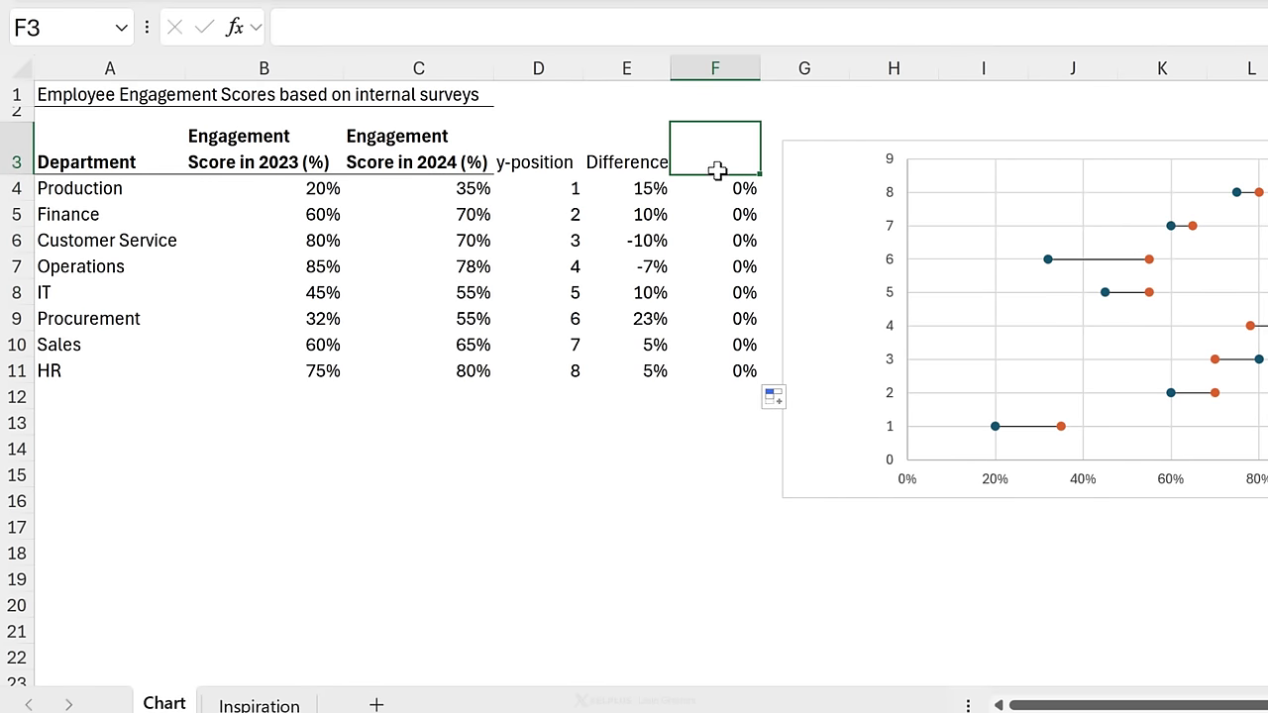
pyautogui.write('labels')
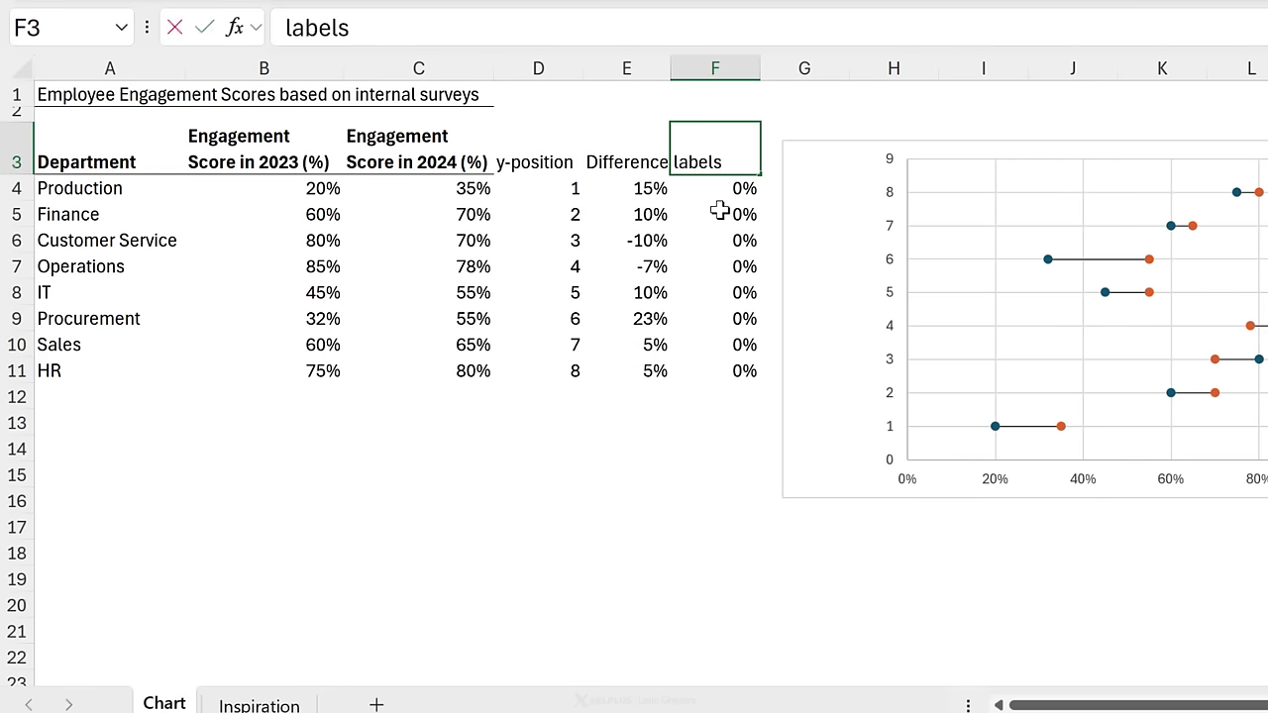
pyautogui.press('Return')
# Add a new chart series named from F3, with F4:F11 as its X values
pyautogui.rightClick(974, 215)
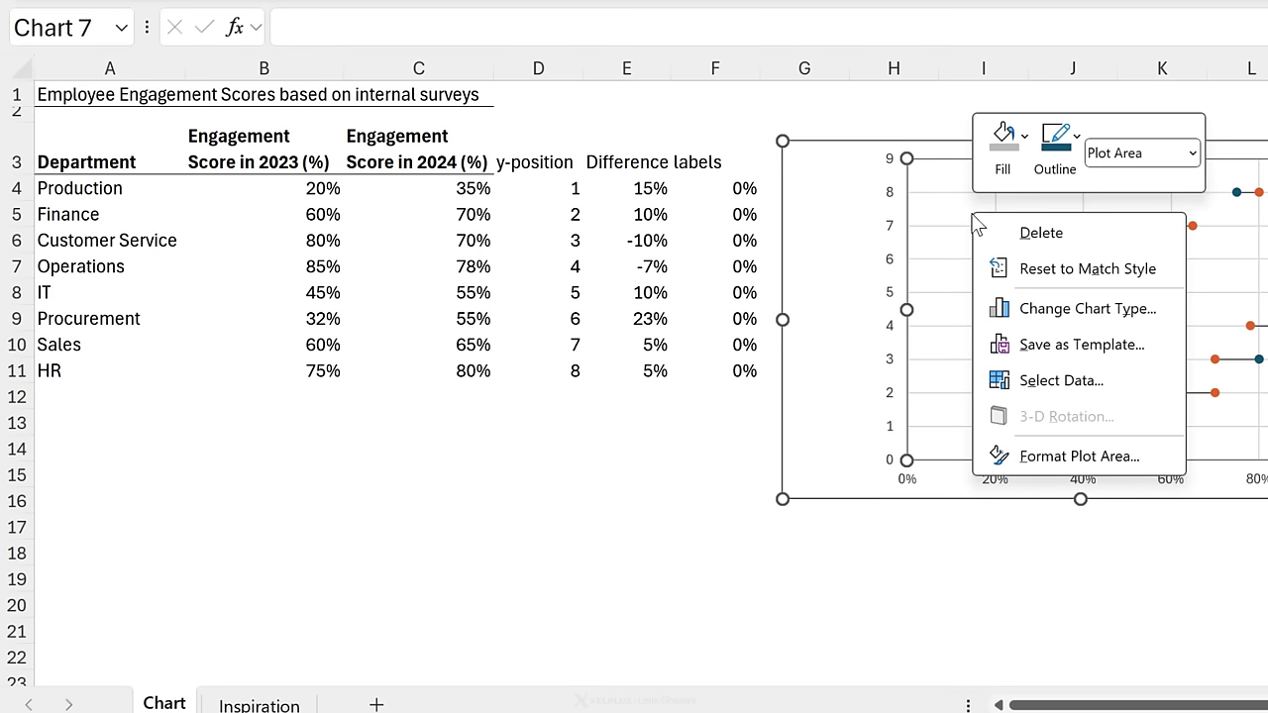
pyautogui.click(1049, 387)
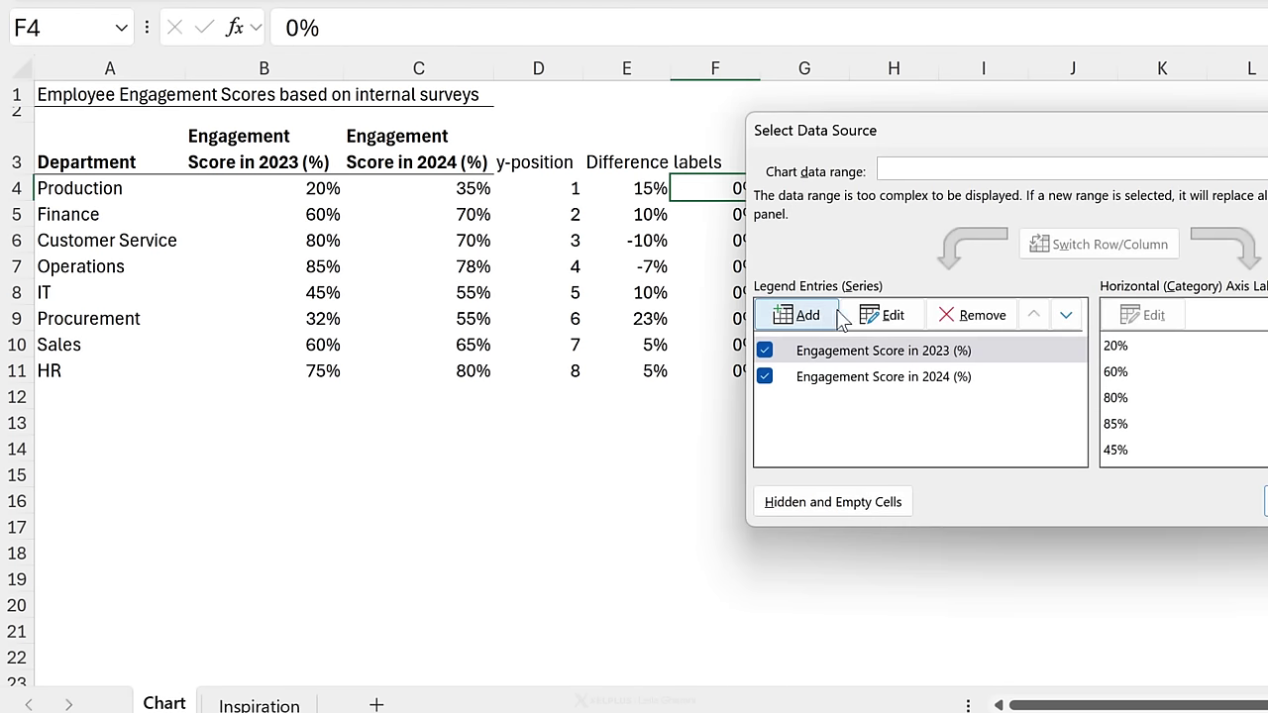
pyautogui.click(832, 315)
pyautogui.click(942, 278)
pyautogui.click(699, 162)
pyautogui.click(960, 325)
pyautogui.moveTo(733, 189); pyautogui.dragTo(737, 369)
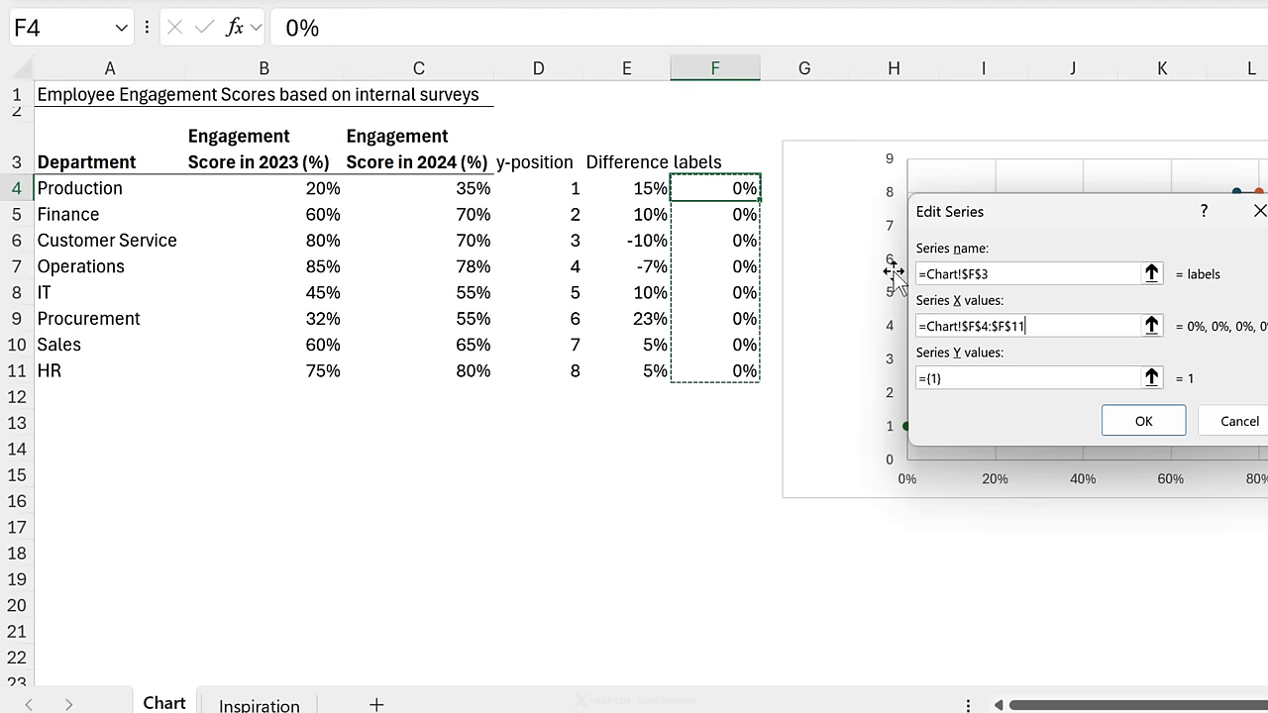
# Set the new series' Y values to the y-positions in D4:D11 and confirm the chart's data source
pyautogui.moveTo(967, 216); pyautogui.dragTo(999, 206)
pyautogui.click(988, 366)
pyautogui.moveTo(989, 366); pyautogui.dragTo(858, 366)
pyautogui.press('BackSpace')
pyautogui.click(552, 186)
pyautogui.moveTo(551, 186); pyautogui.dragTo(535, 371)
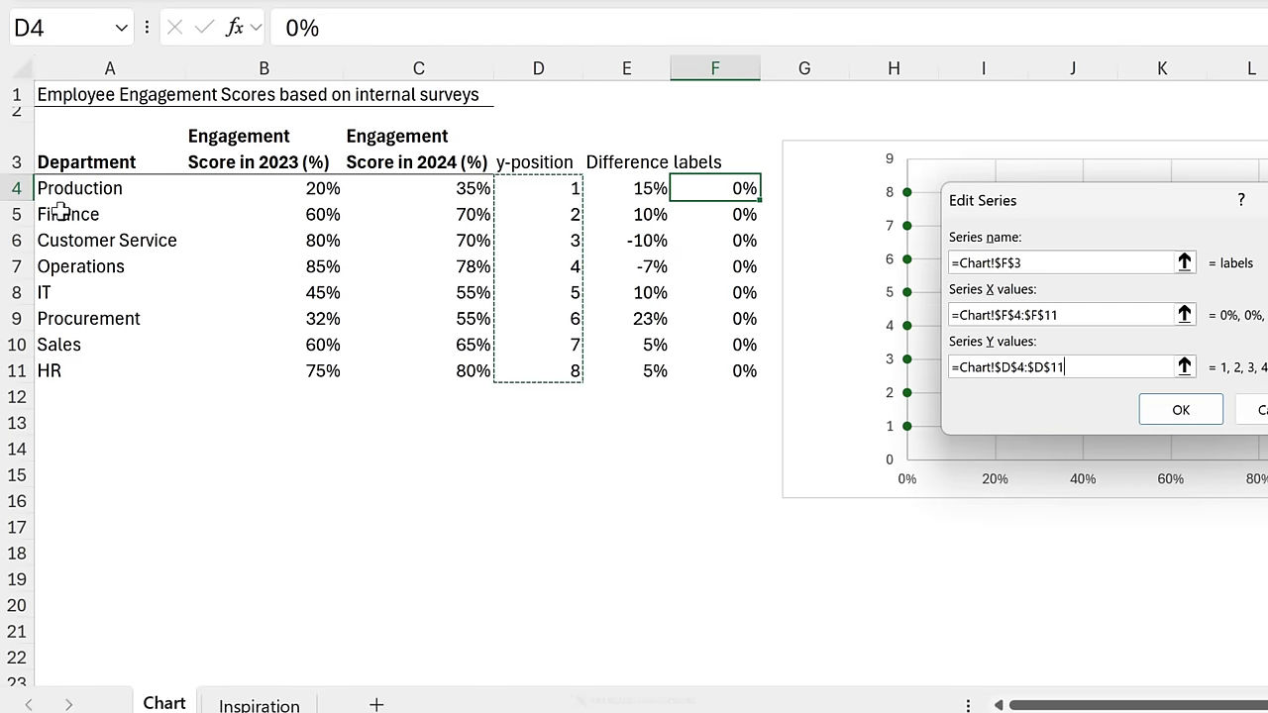
pyautogui.click(1181, 409)
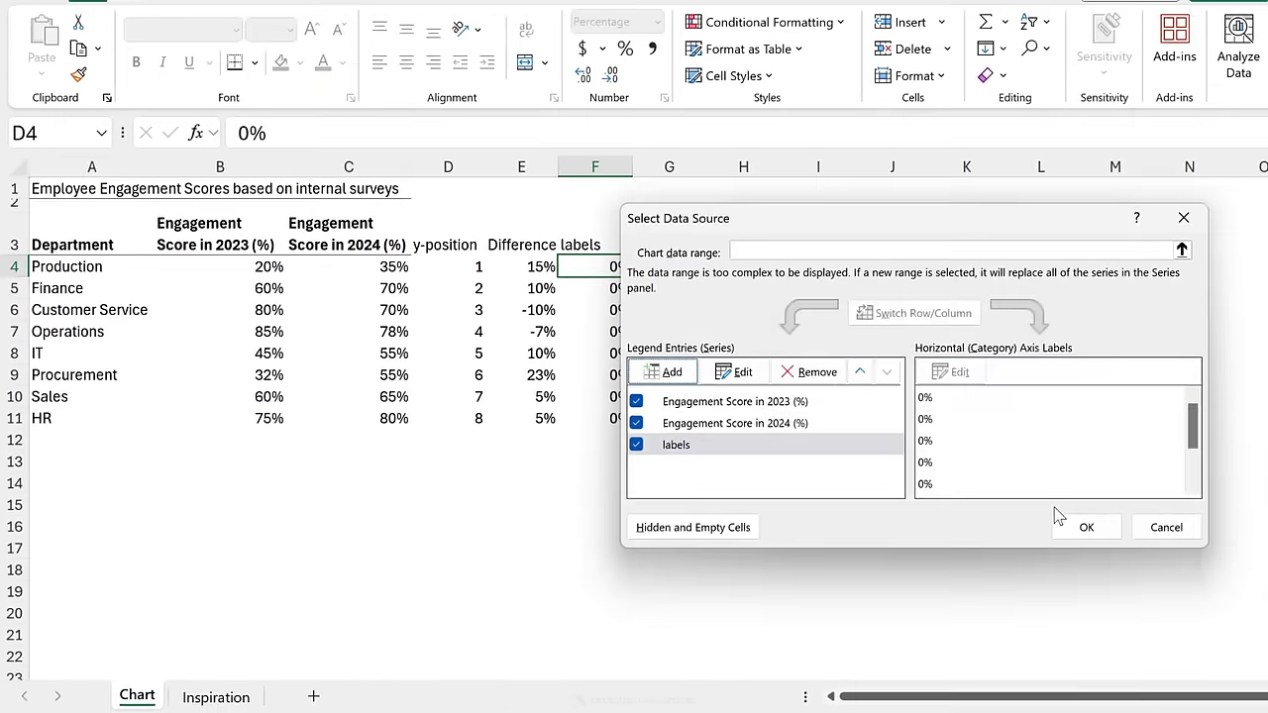
pyautogui.click(1186, 515)
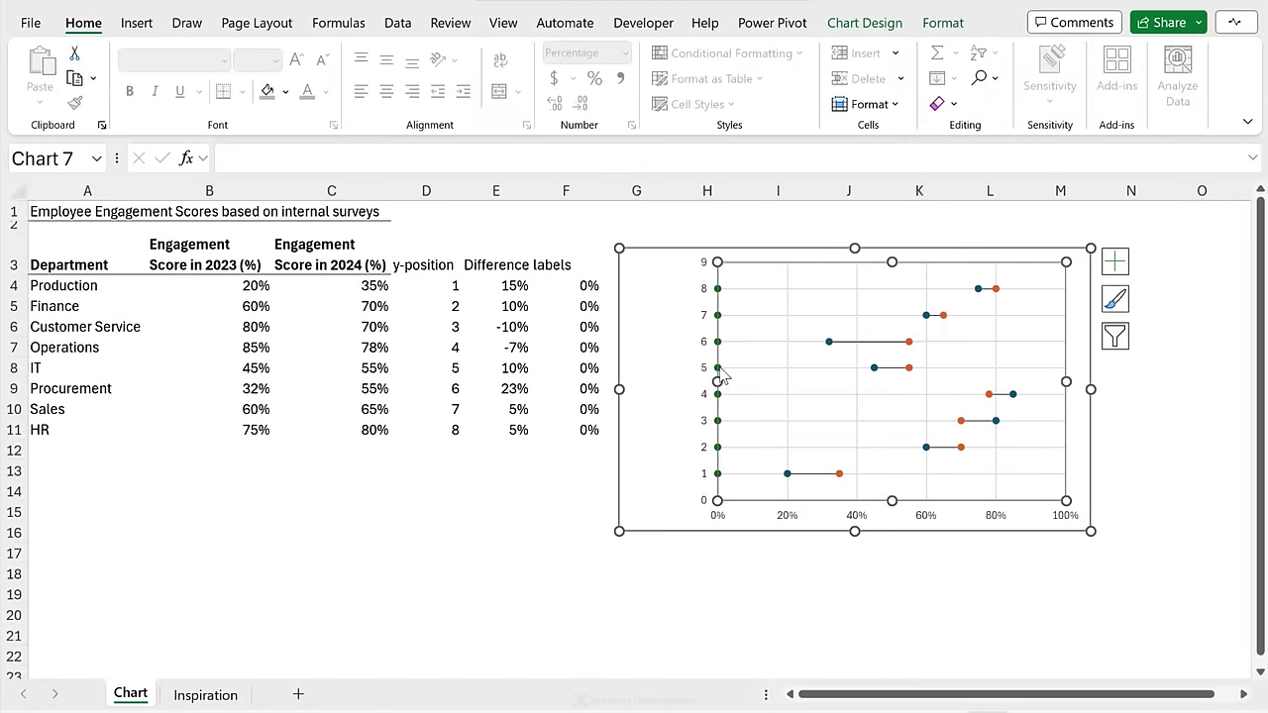
# Add data labels to the labels series and set their label position to Left
pyautogui.click(720, 371)
pyautogui.rightClick(721, 375)
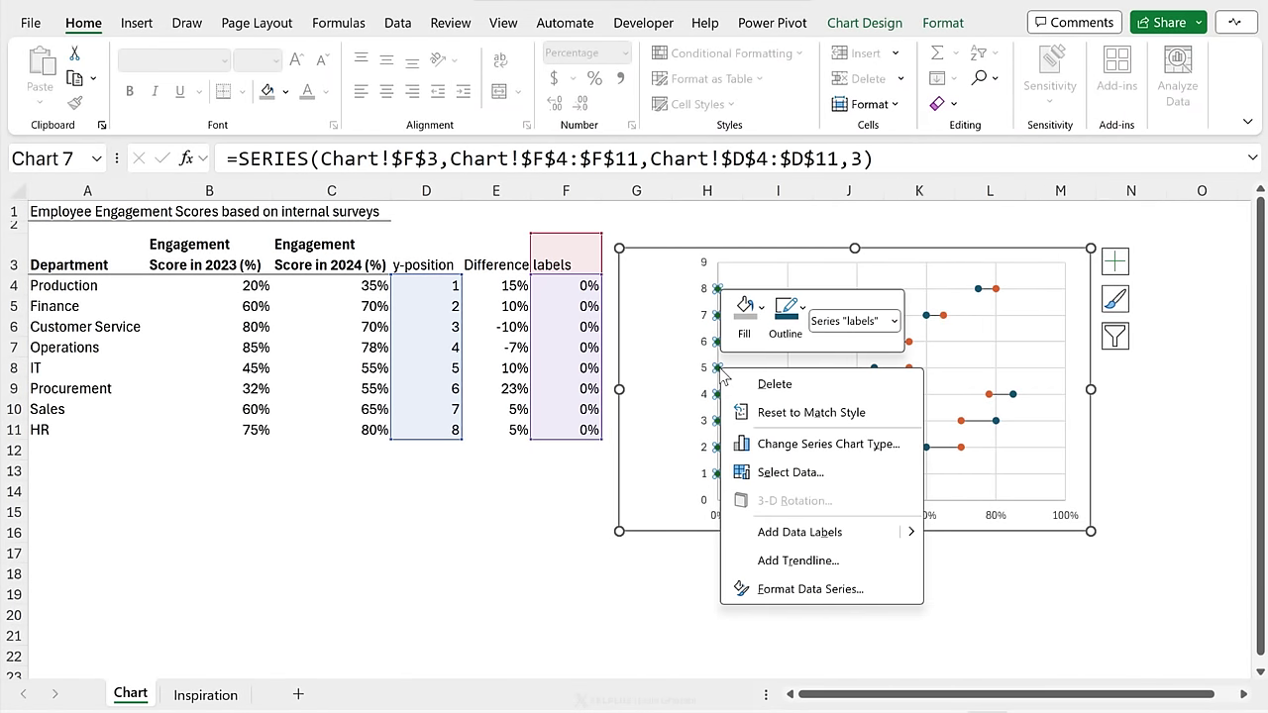
pyautogui.click(783, 532)
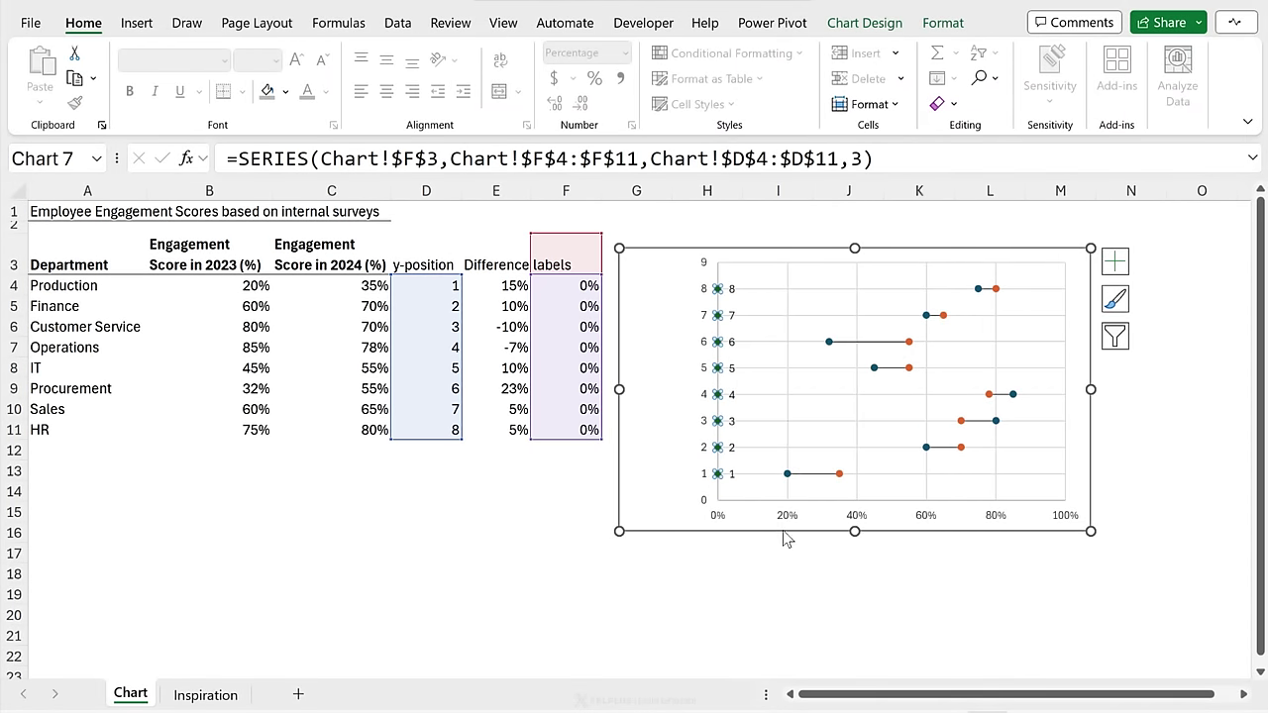
pyautogui.click(728, 343)
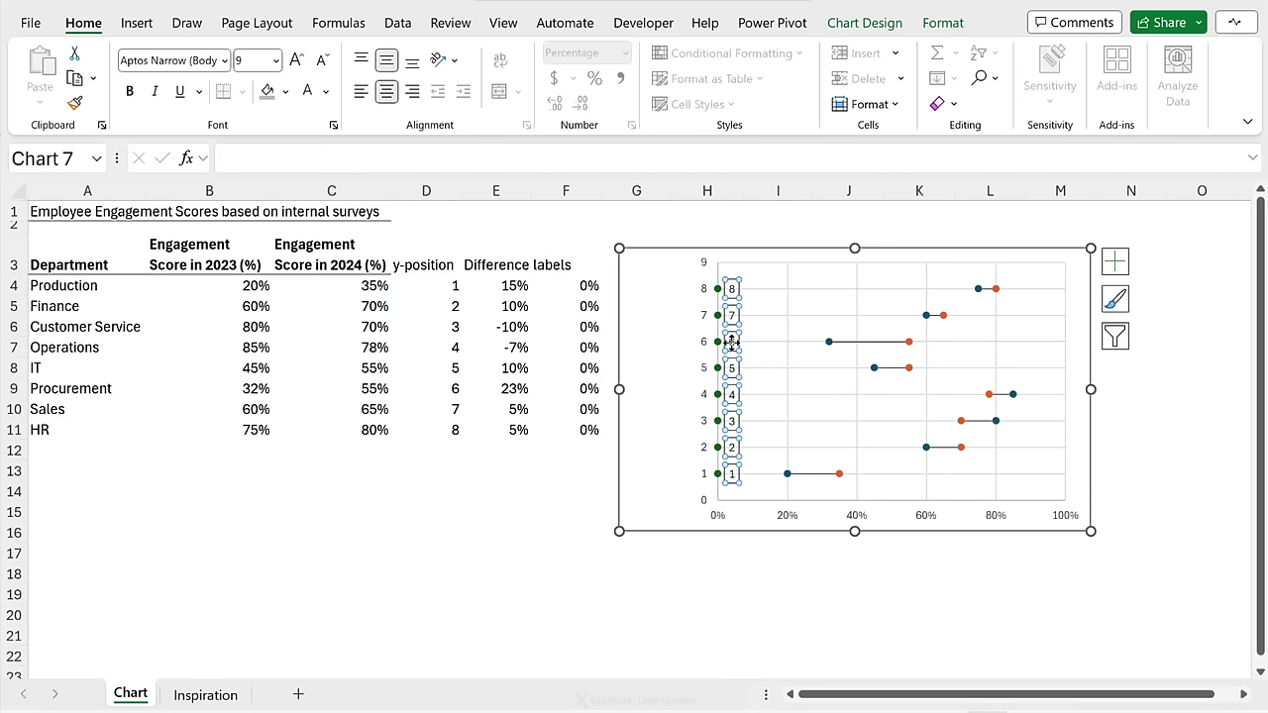
pyautogui.rightClick(732, 343)
pyautogui.click(812, 595)
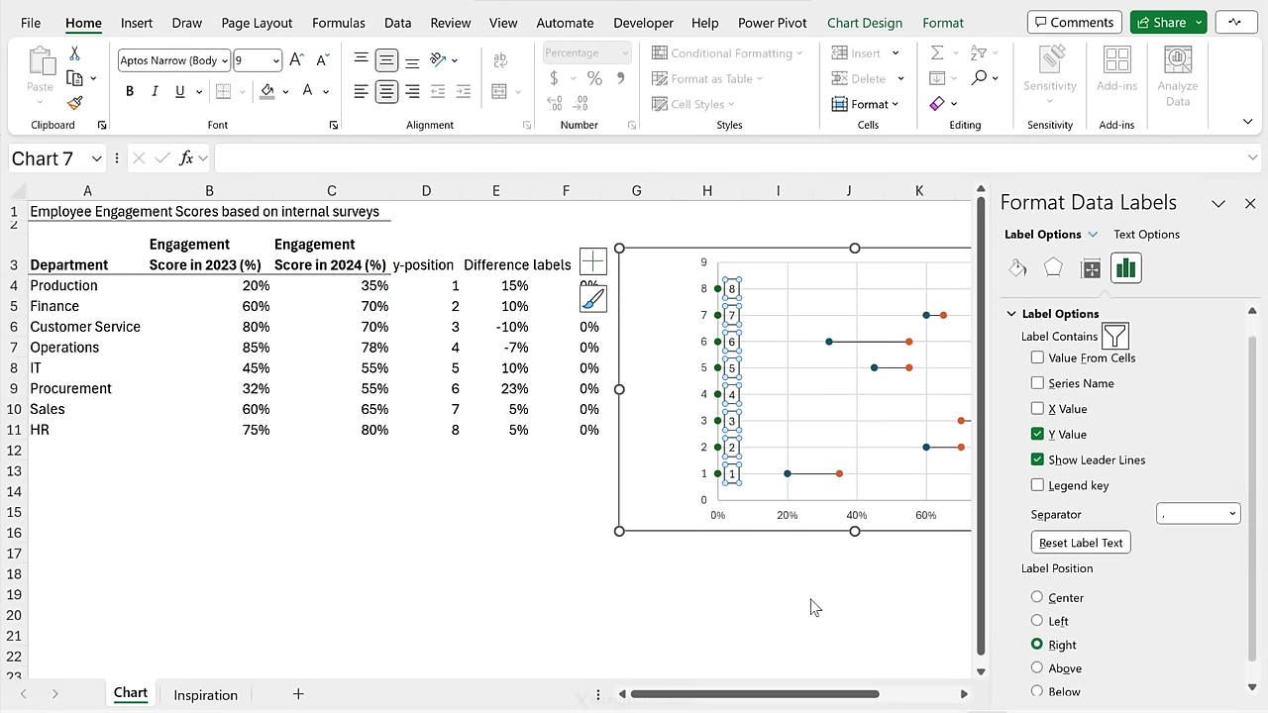
pyautogui.click(1037, 622)
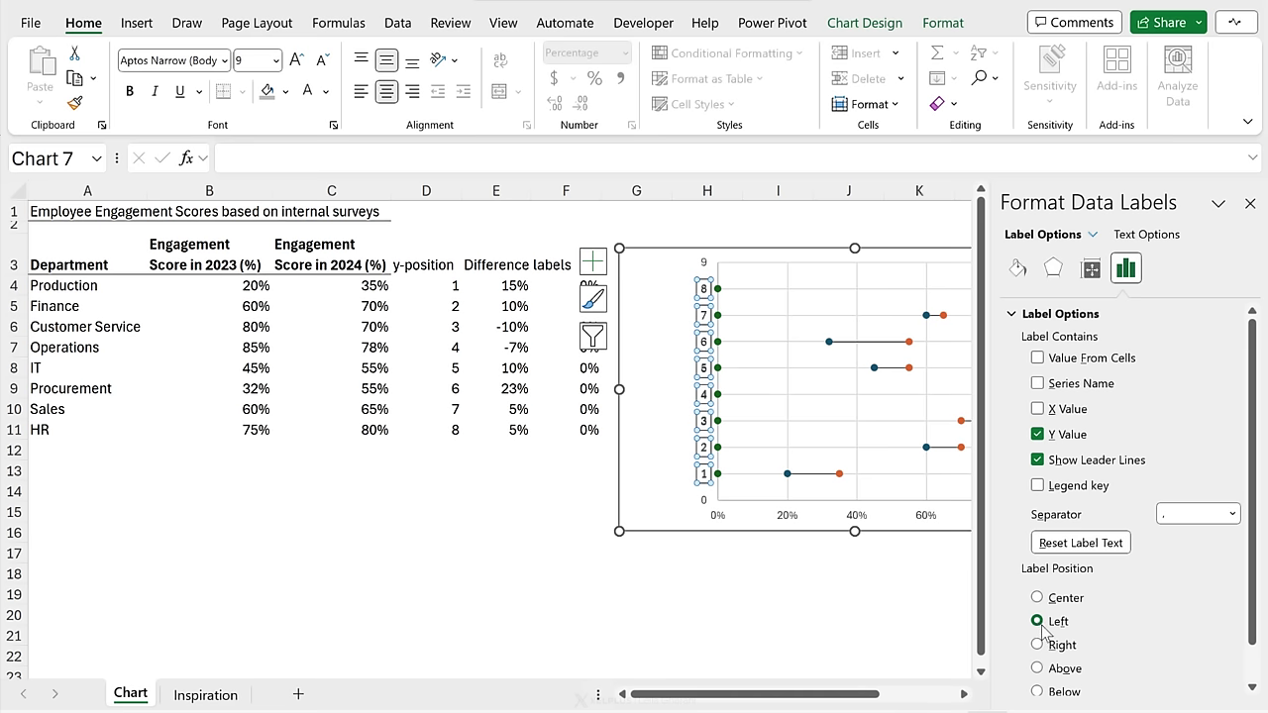
# Take the data labels' text from the department names in A4:A11 and remove the Y value from them
pyautogui.click(1038, 359)
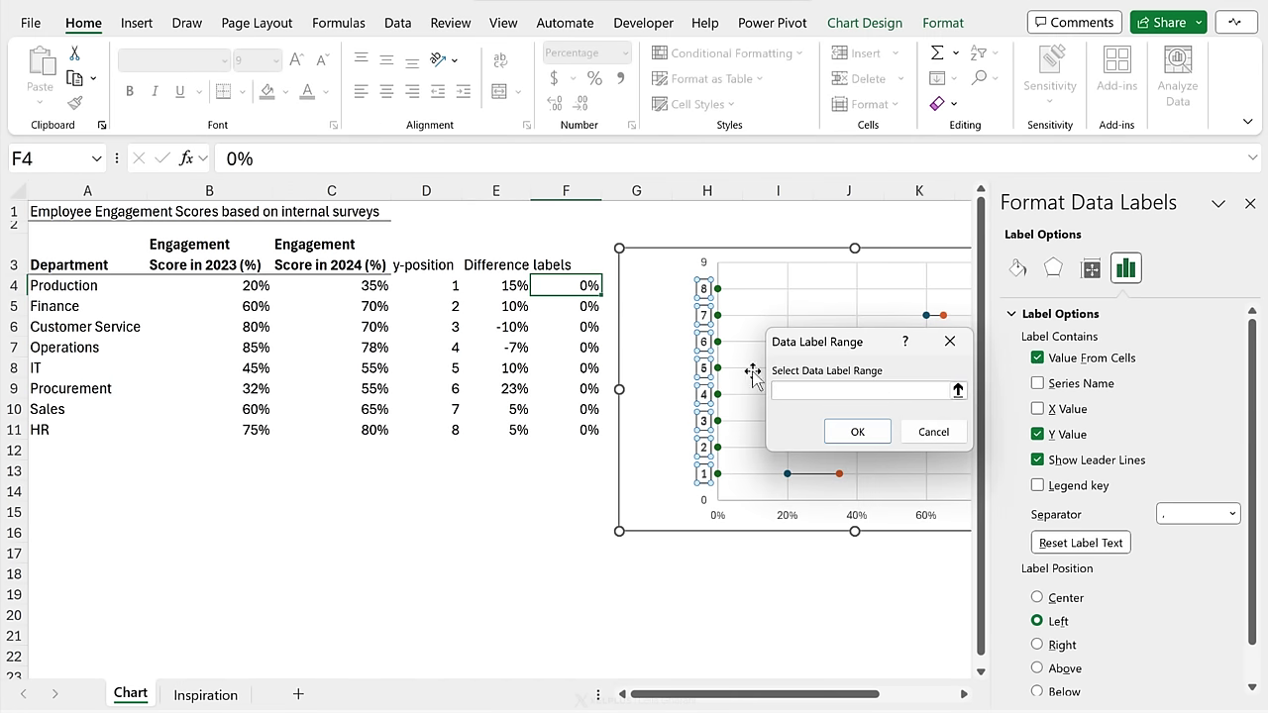
pyautogui.moveTo(61, 280); pyautogui.dragTo(49, 428)
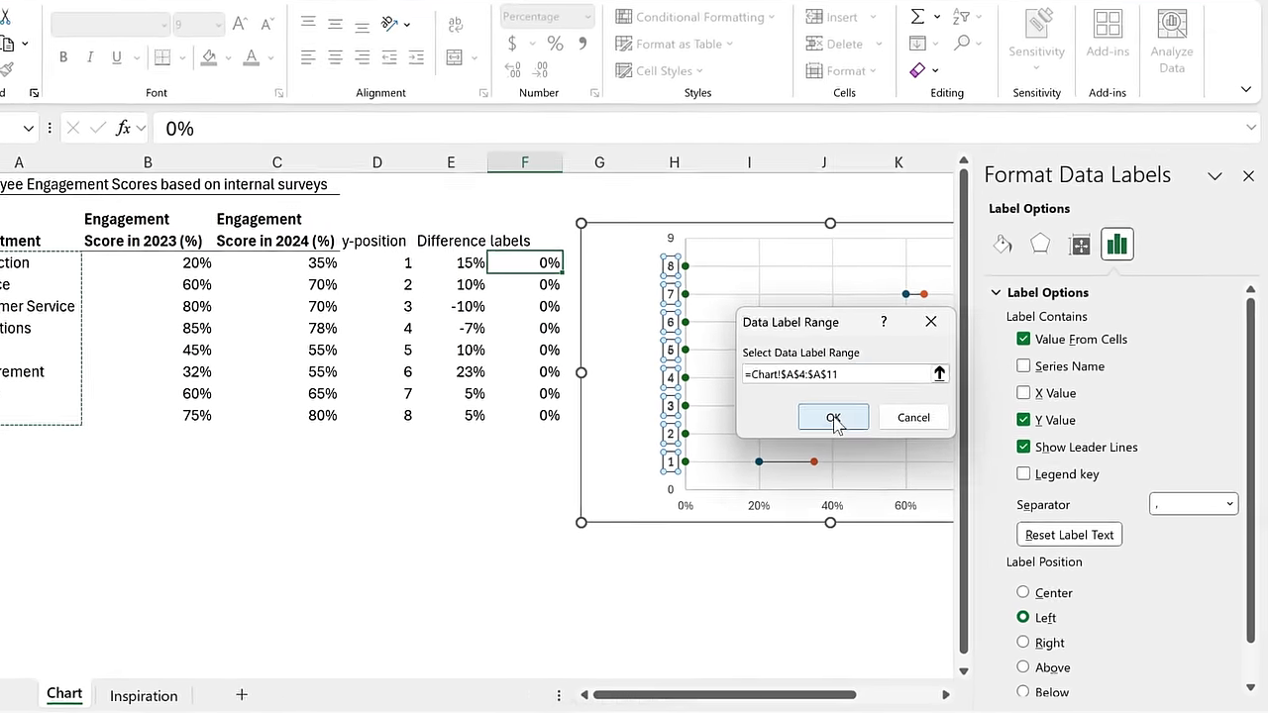
pyautogui.click(857, 431)
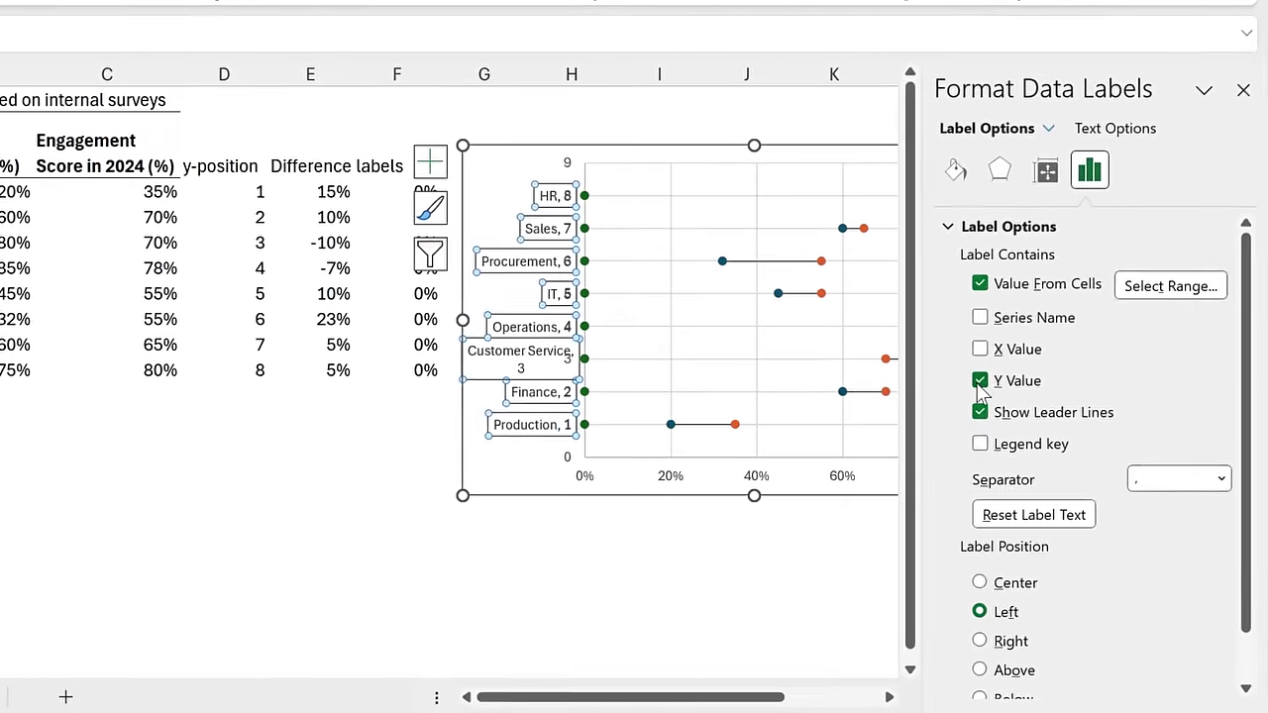
pyautogui.click(980, 382)
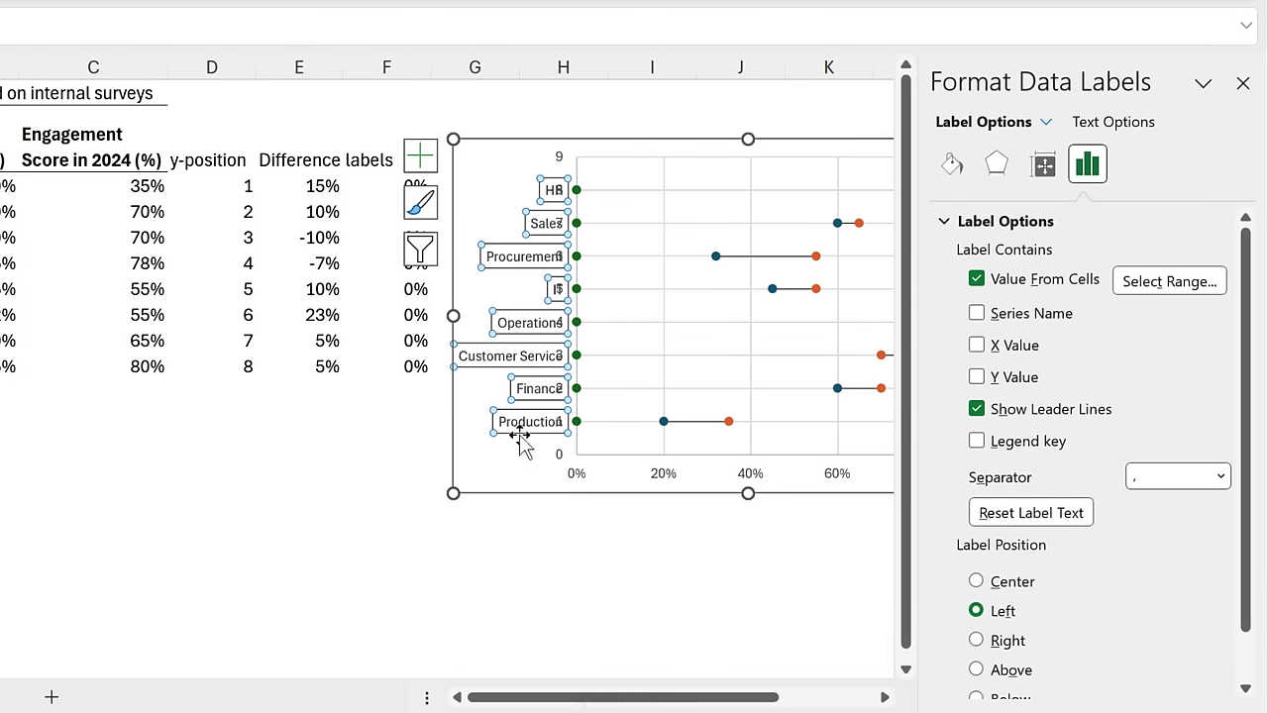
# Delete the chart's vertical axis numbers beneath the department labels
pyautogui.click(552, 160)
pyautogui.click(562, 165)
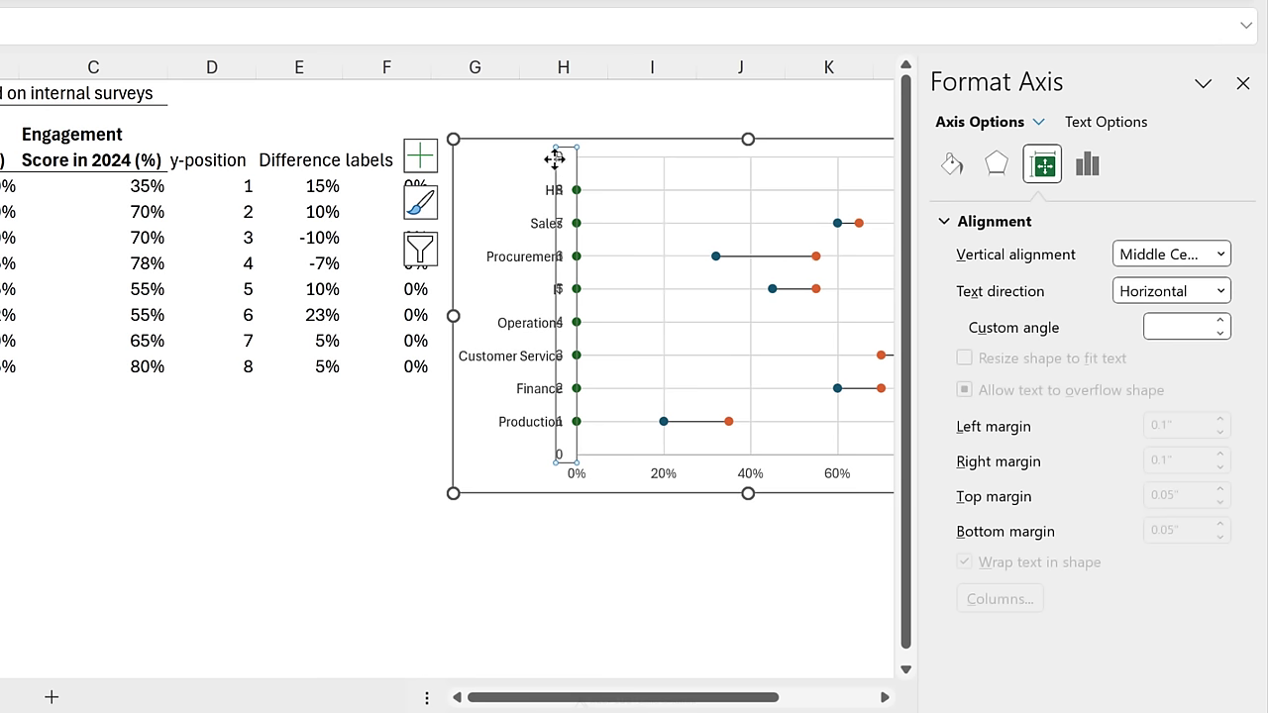
pyautogui.press('Delete')
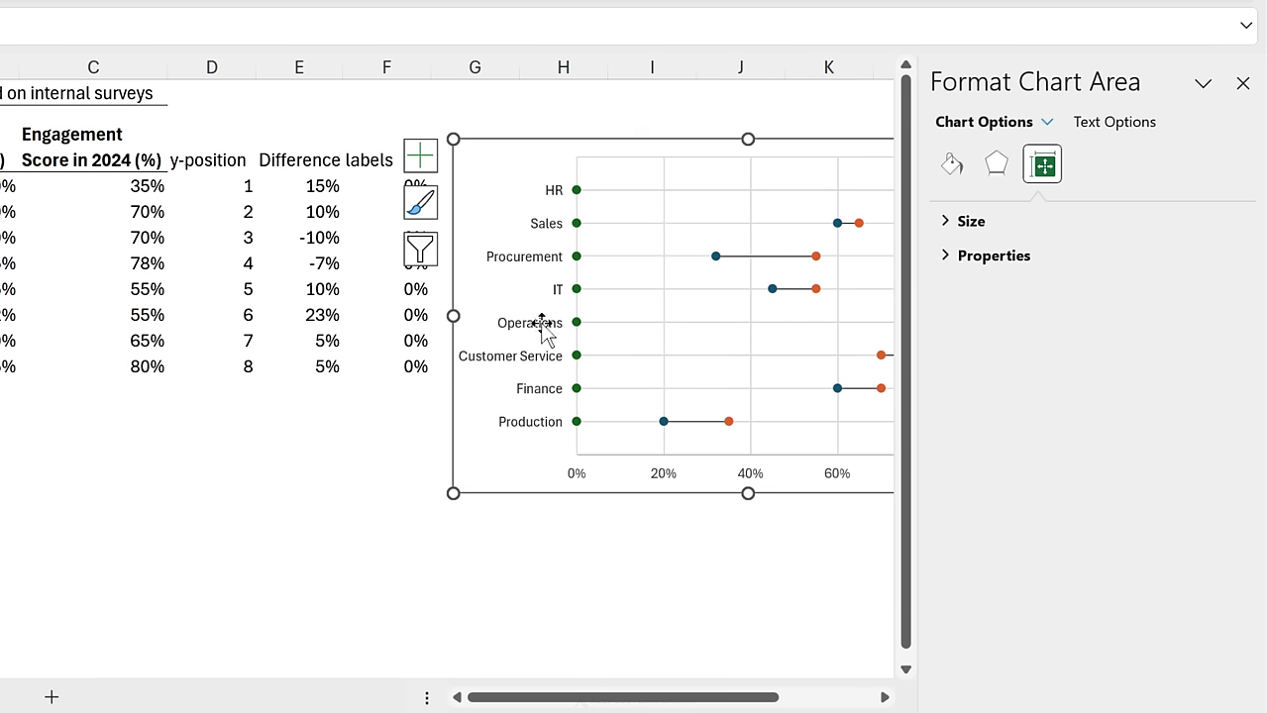
# Hide the markers of the labels series by setting them to No Fill and No Outline
pyautogui.click(577, 422)
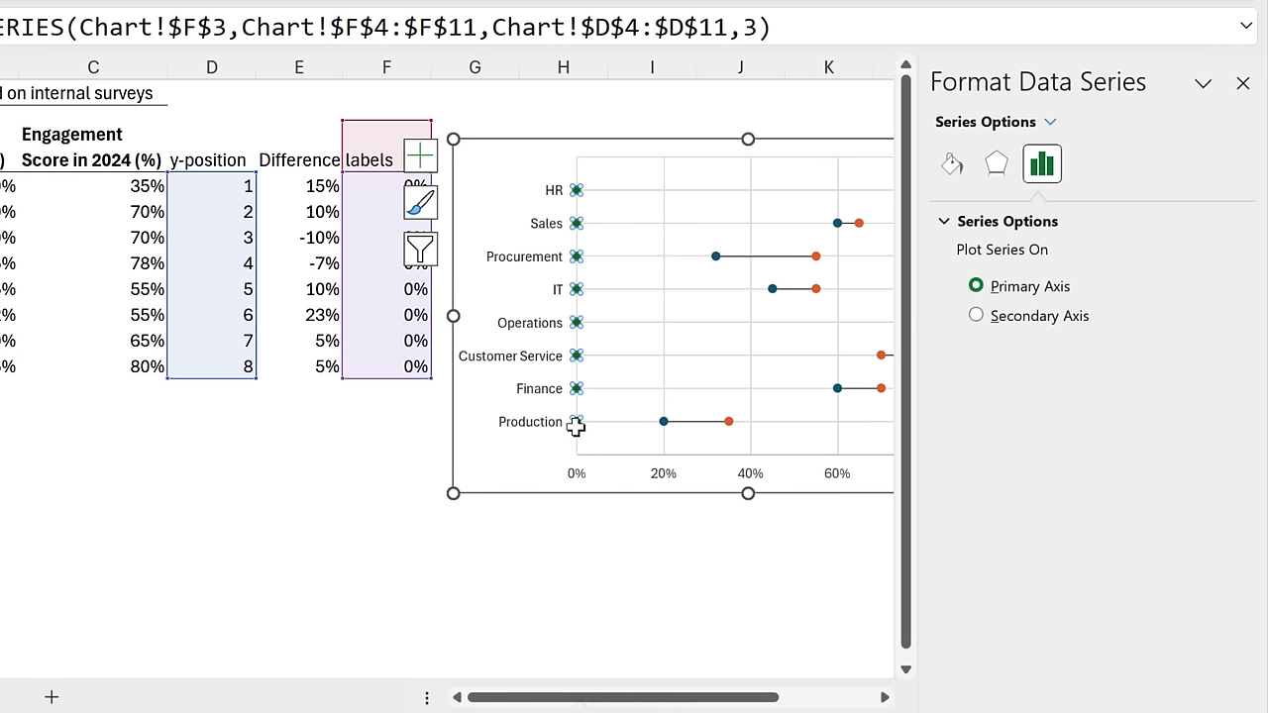
pyautogui.moveTo(576, 422)
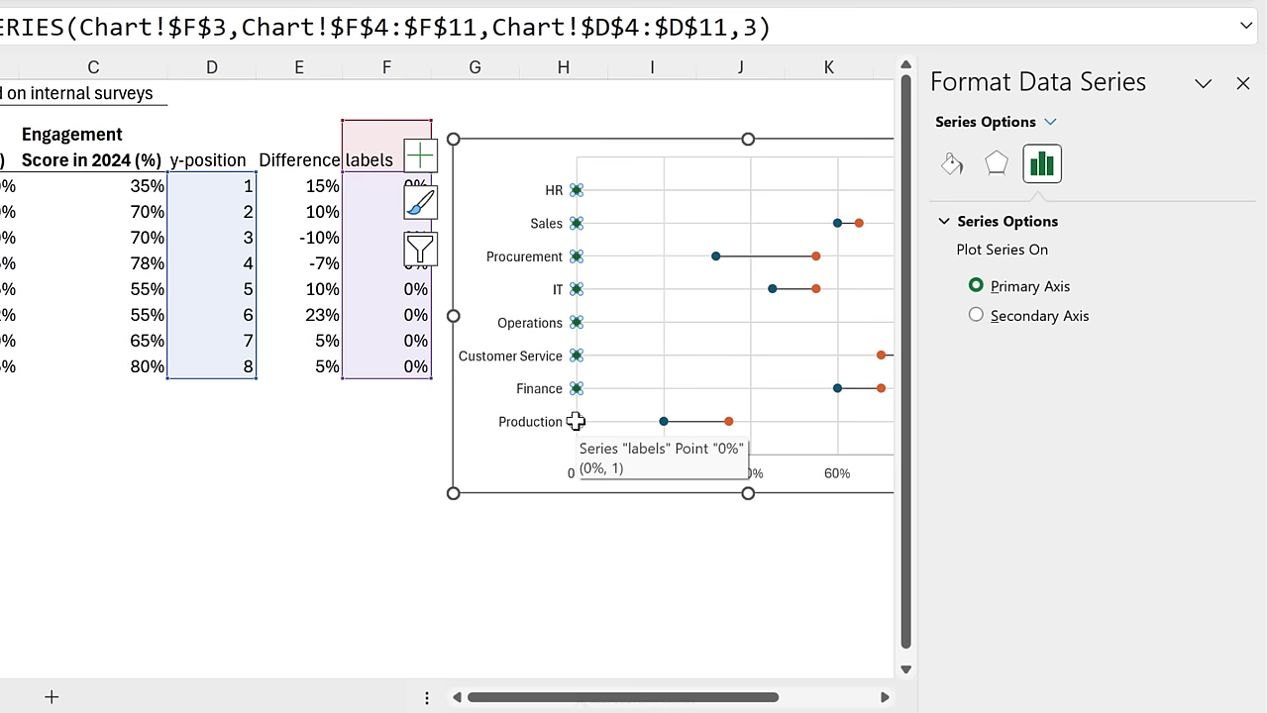
pyautogui.rightClick(577, 422)
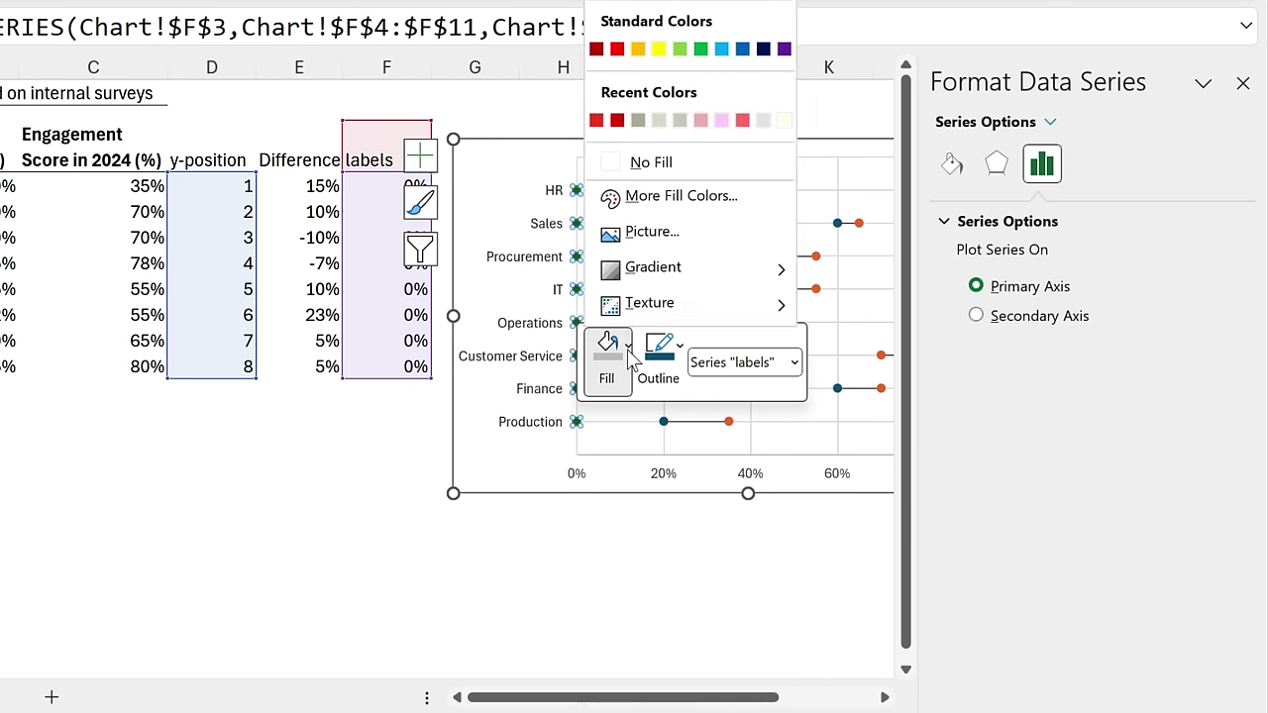
pyautogui.click(606, 349)
pyautogui.click(646, 170)
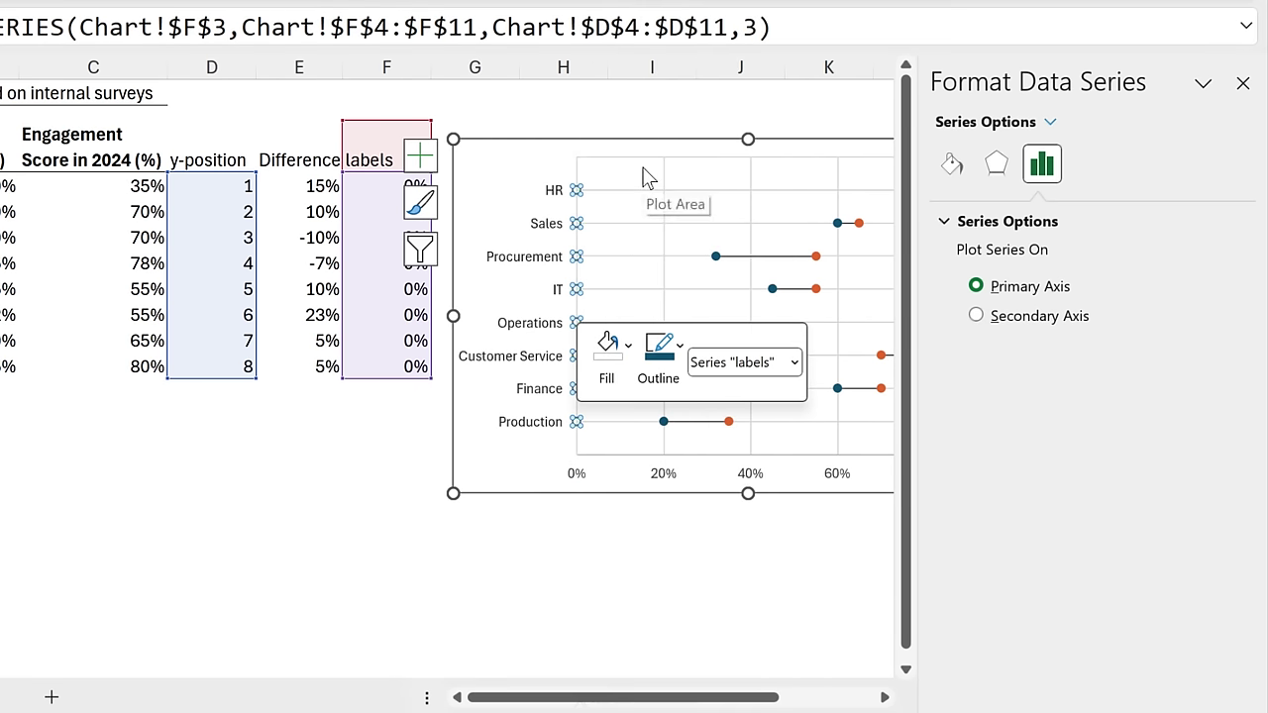
pyautogui.click(680, 346)
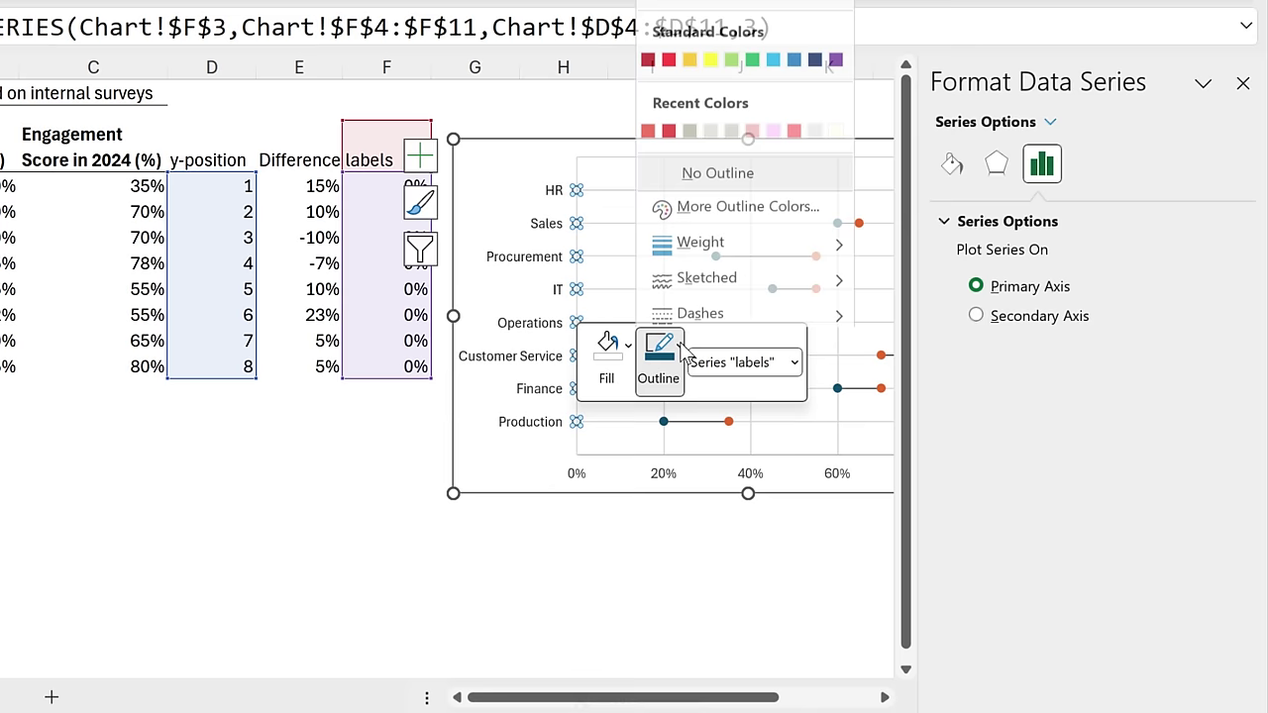
pyautogui.click(706, 174)
pyautogui.click(393, 489)
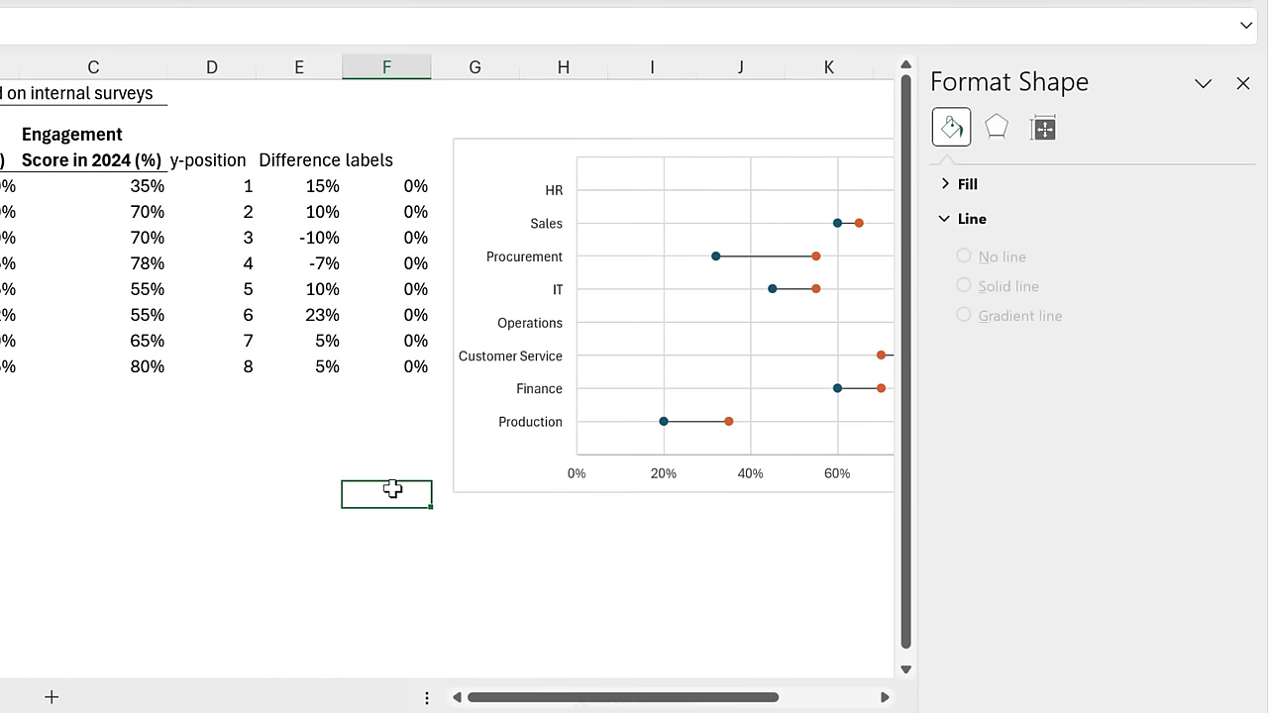
# Recolour the chart's vertical and horizontal gridlines with a very light grey outline
pyautogui.click(1242, 84)
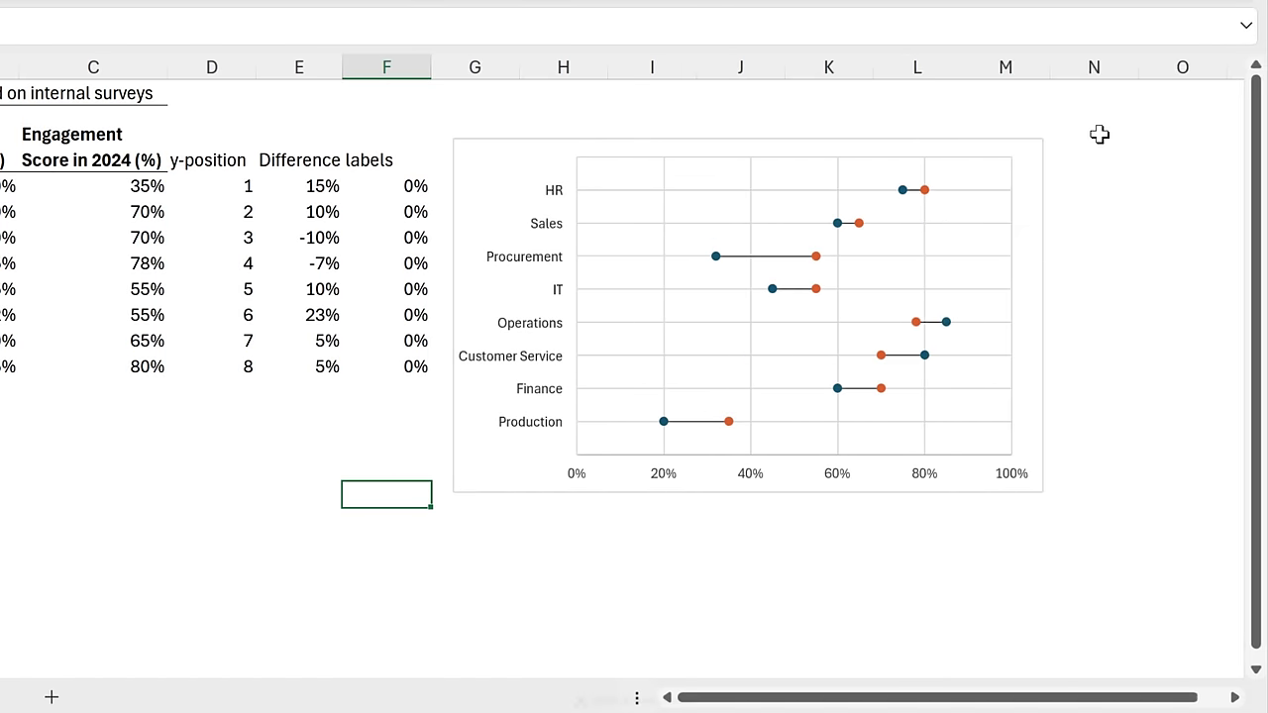
pyautogui.click(667, 280)
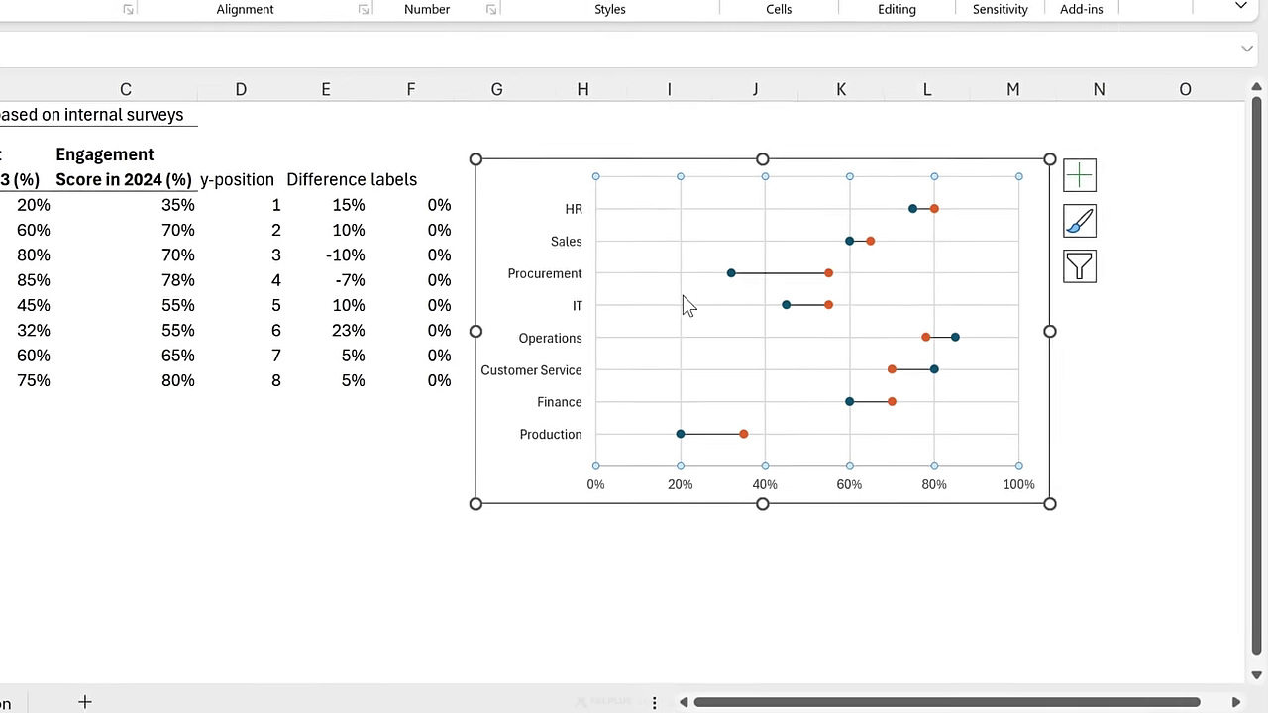
pyautogui.rightClick(681, 296)
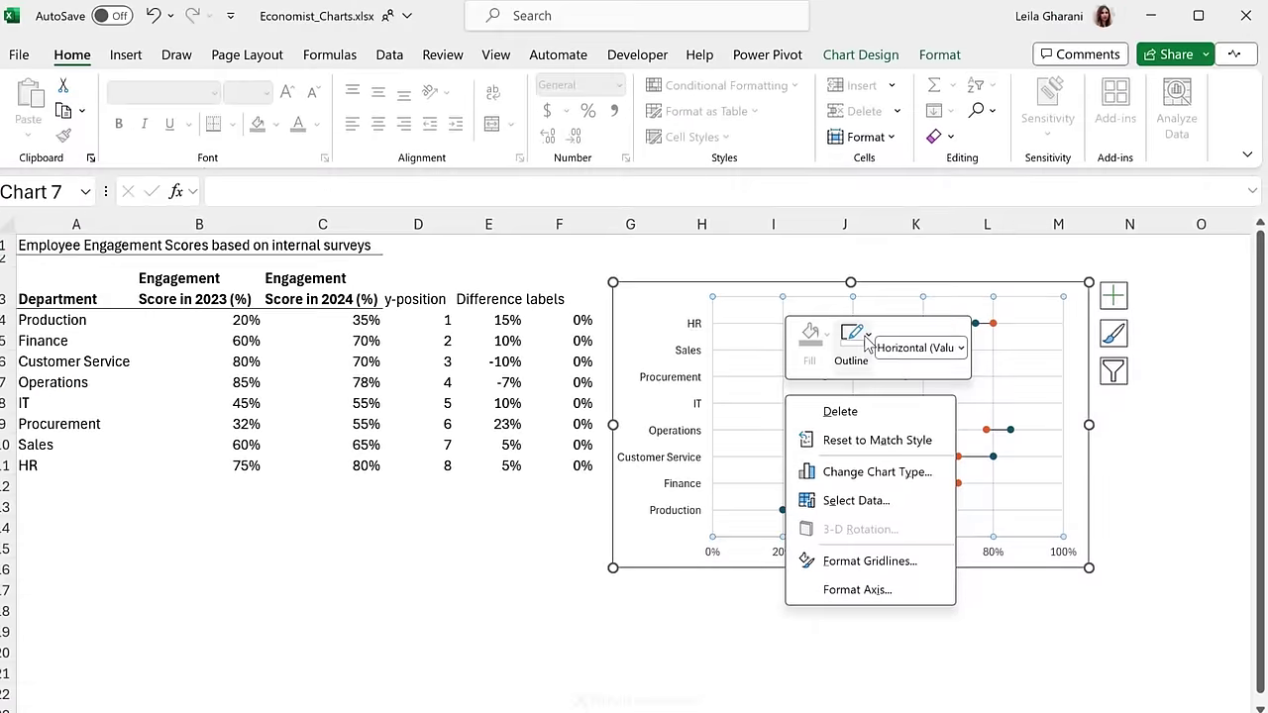
pyautogui.click(870, 344)
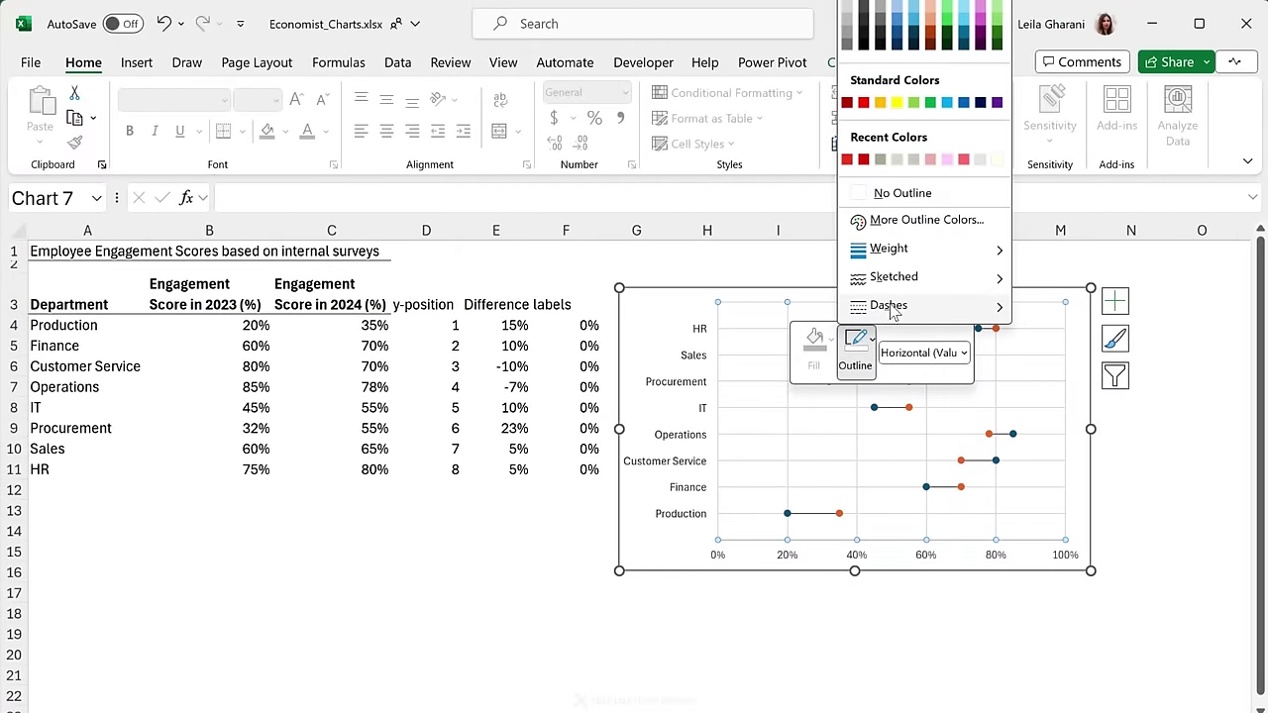
pyautogui.click(852, 5)
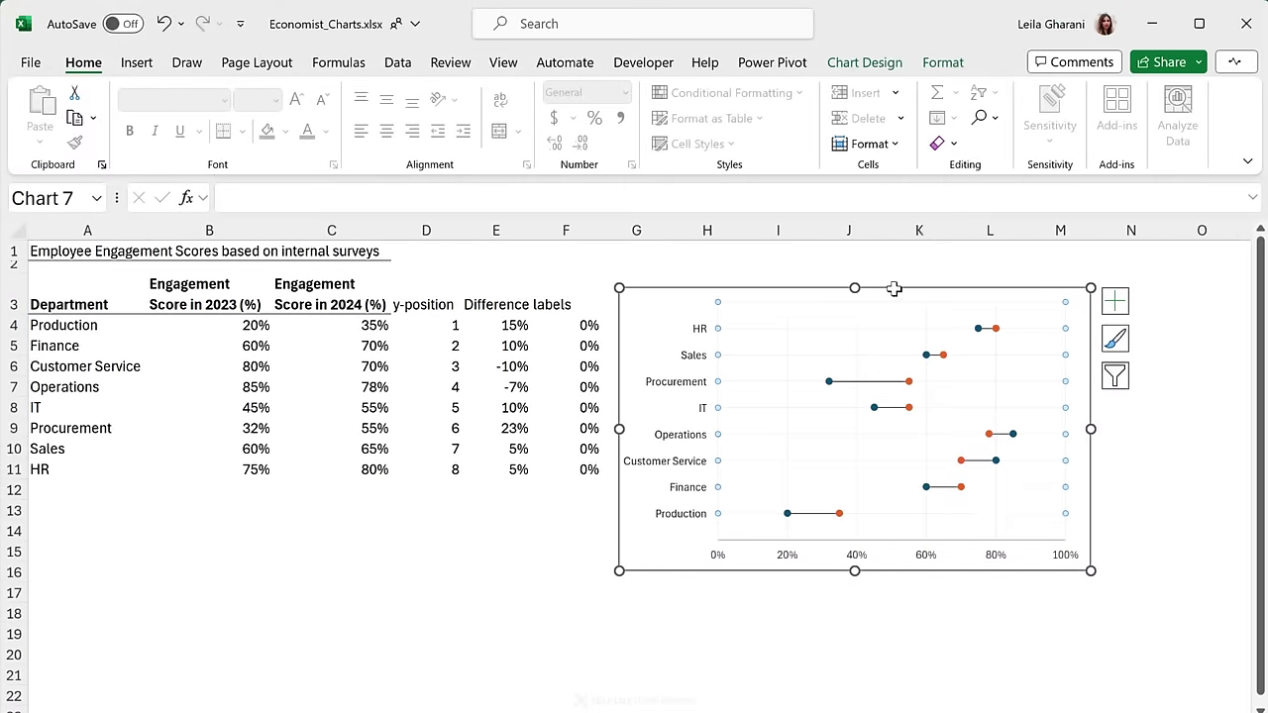
# Set the markers of the Engagement Score in 2023 series to the built-in round type at size 6
pyautogui.click(828, 383)
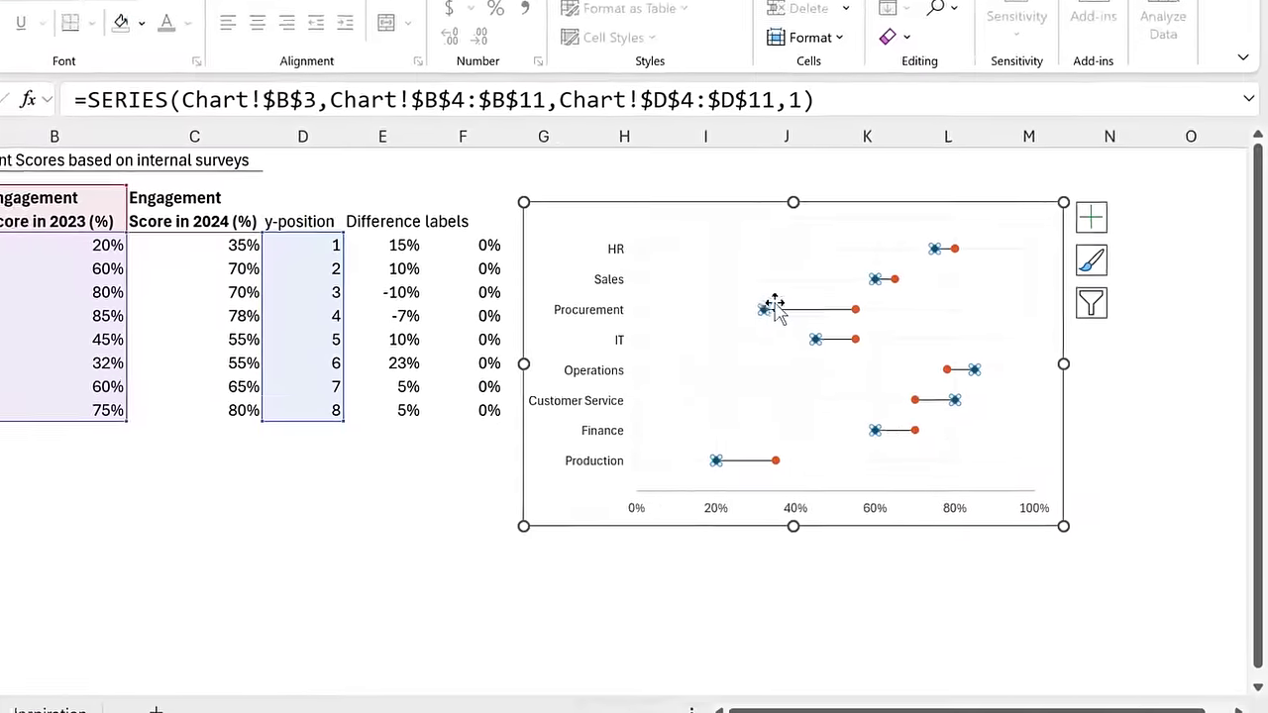
pyautogui.moveTo(796, 346)
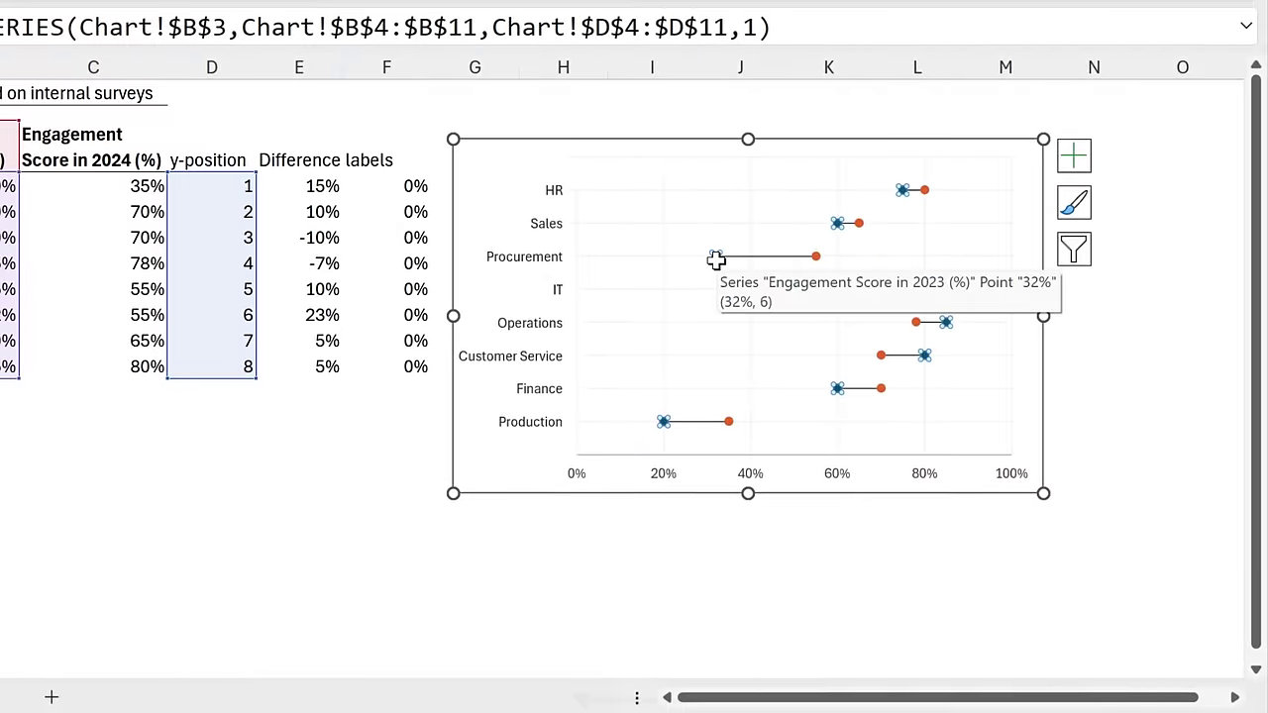
pyautogui.rightClick(714, 257)
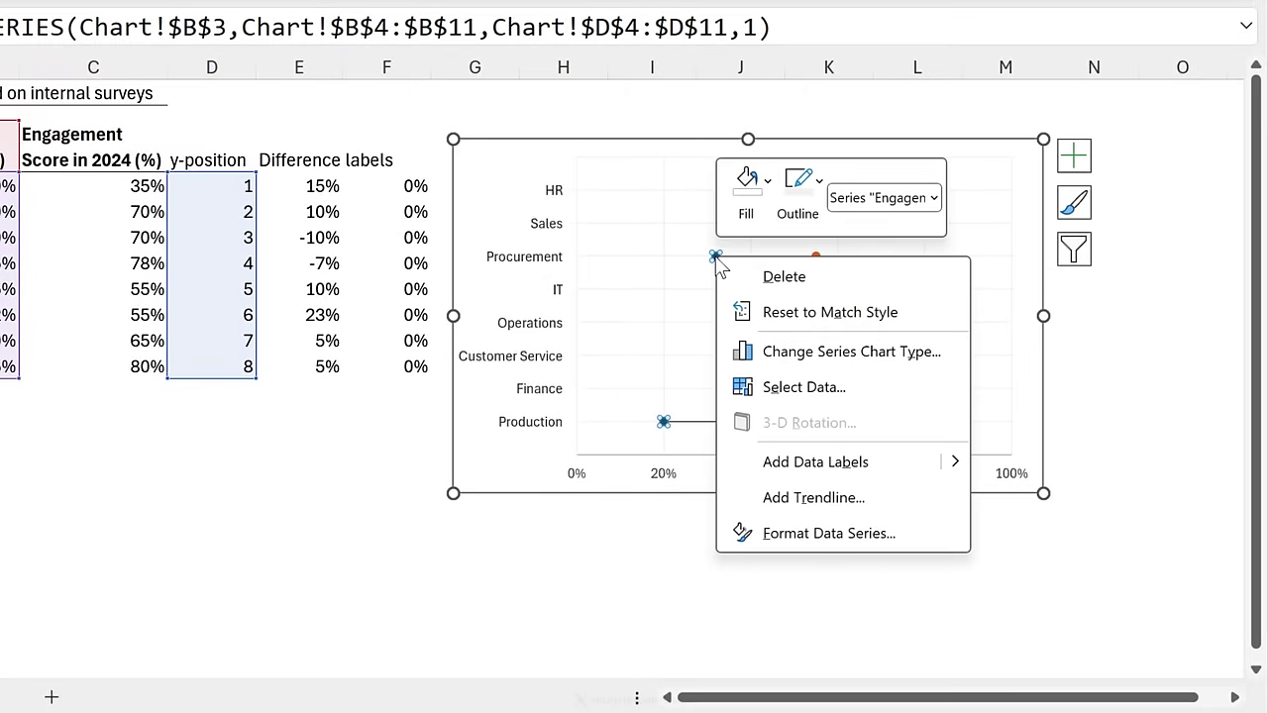
pyautogui.click(809, 541)
pyautogui.click(951, 161)
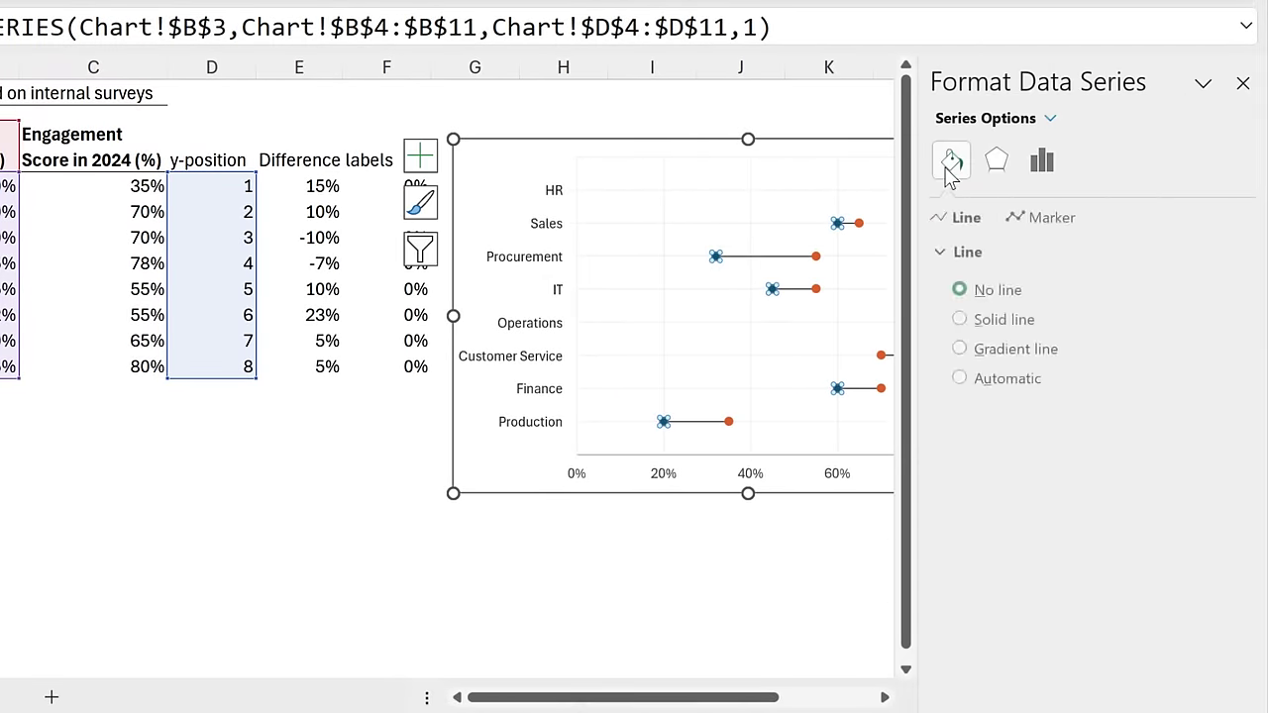
pyautogui.click(1020, 220)
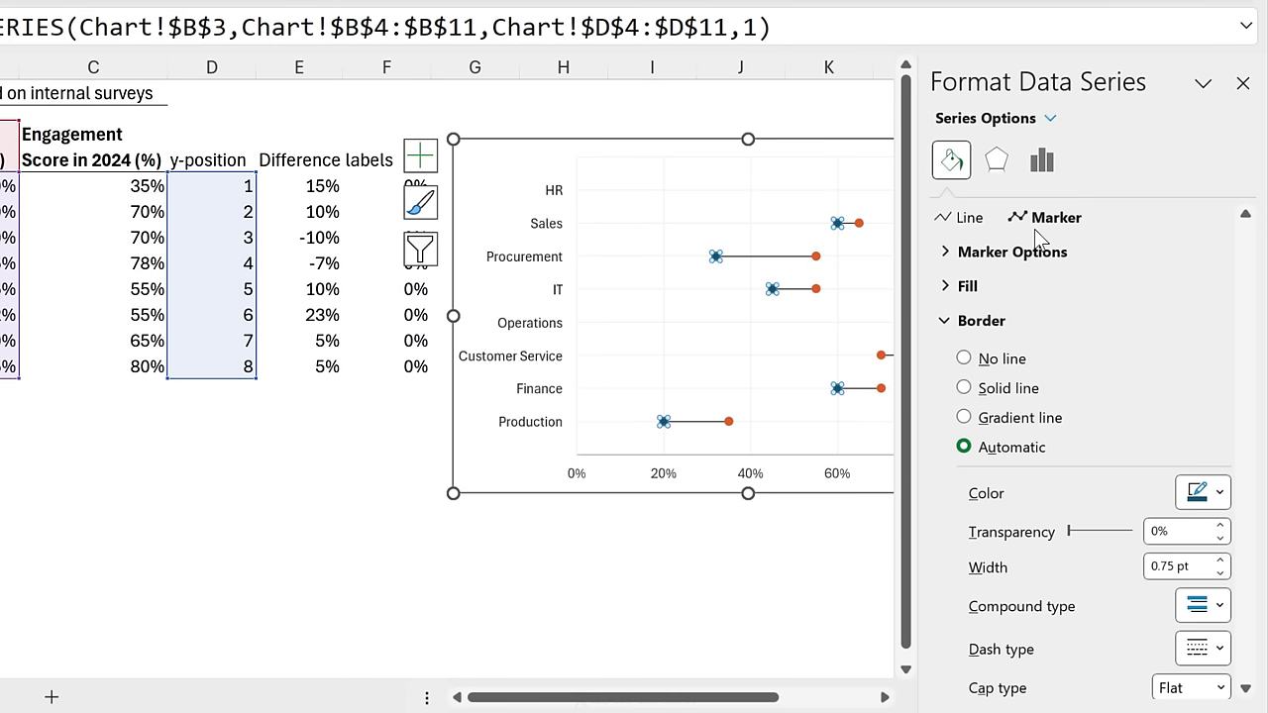
pyautogui.click(947, 254)
pyautogui.click(966, 346)
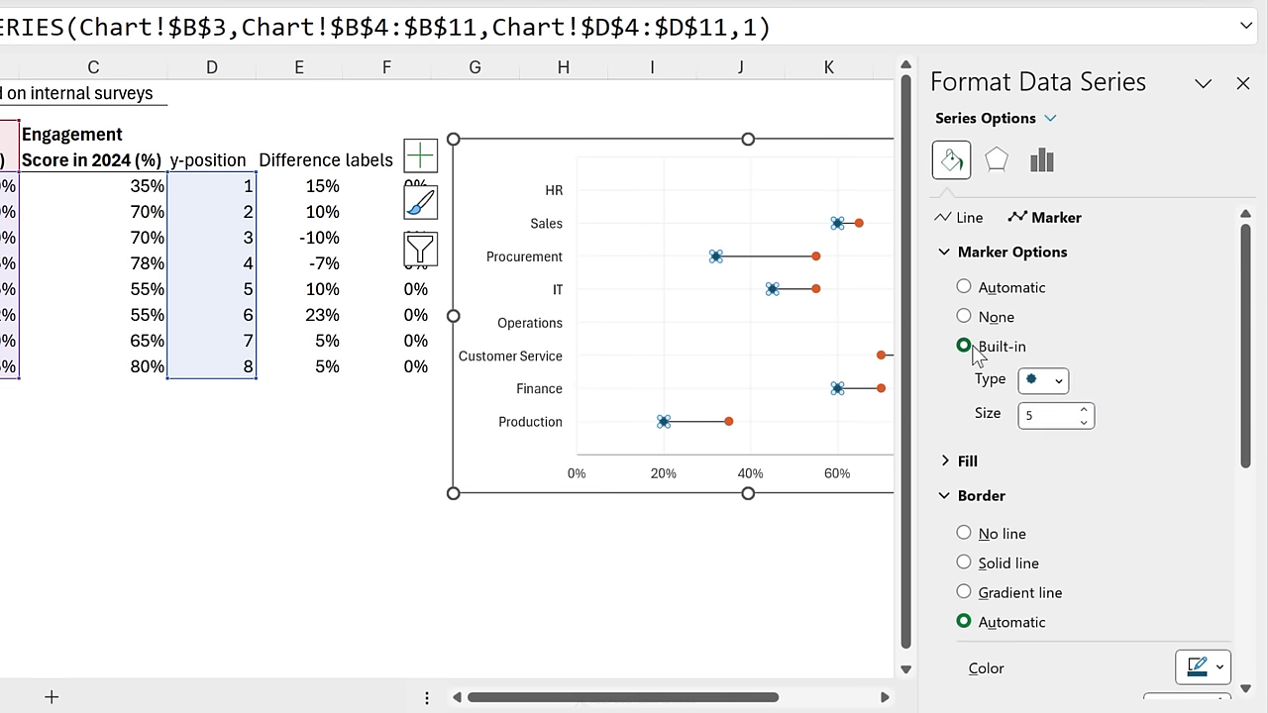
pyautogui.click(1085, 411)
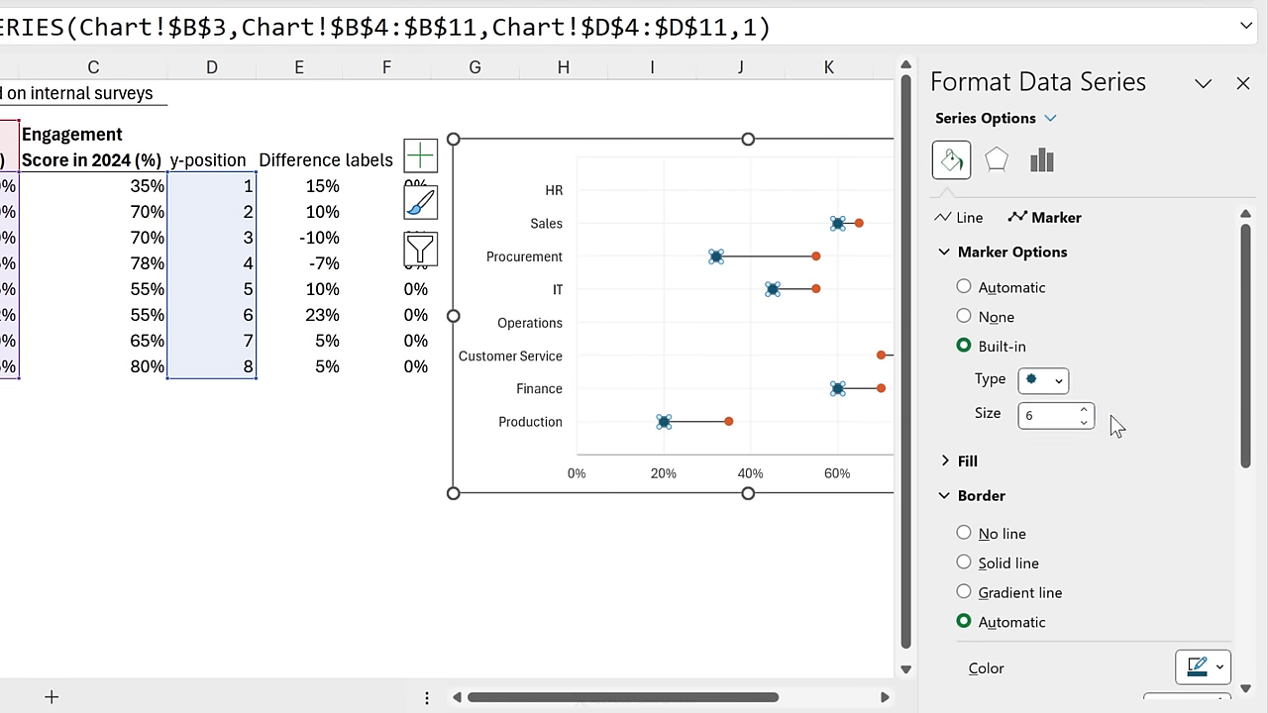
# Give the 2023 series markers a solid fill in the lightest orange theme shade
pyautogui.click(959, 462)
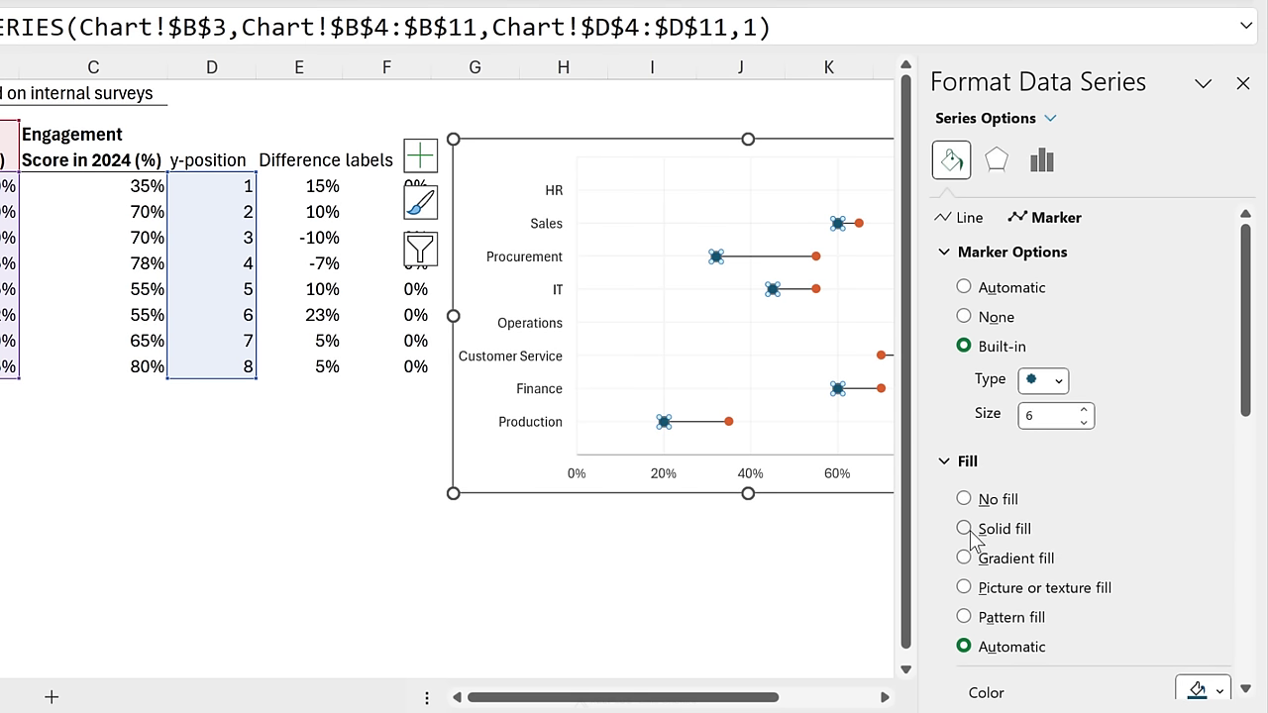
pyautogui.click(967, 531)
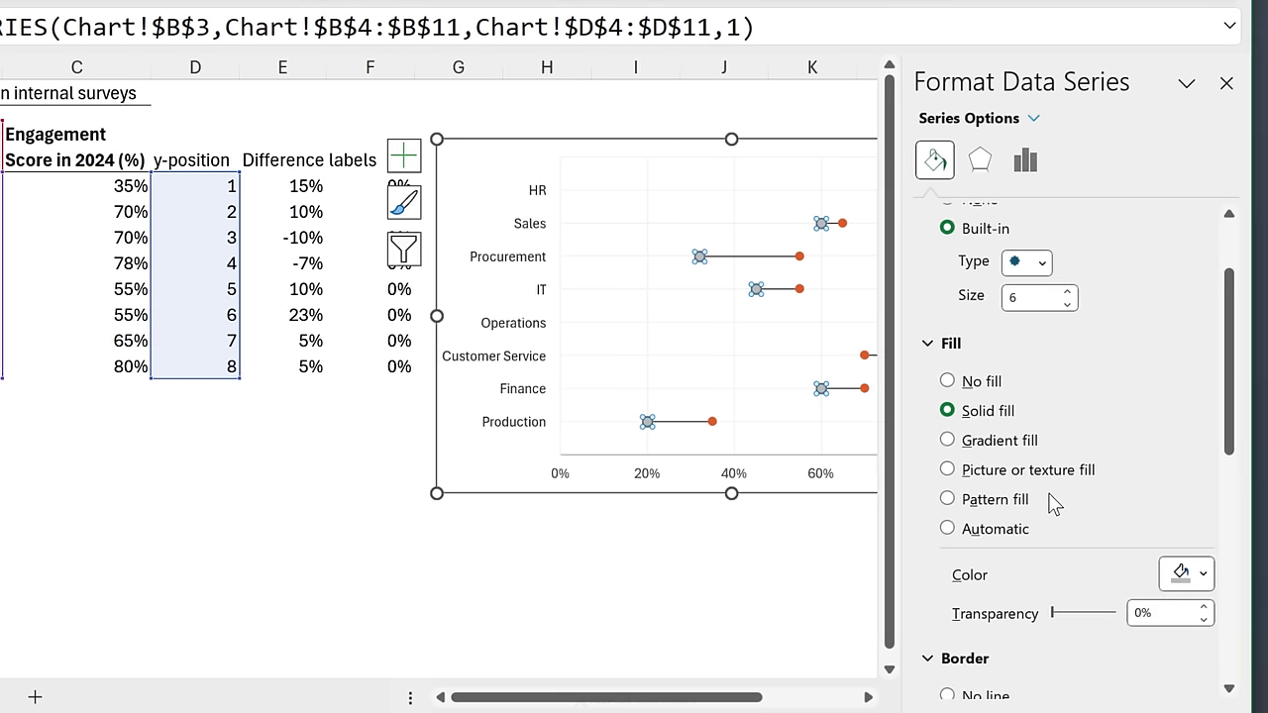
pyautogui.click(1182, 574)
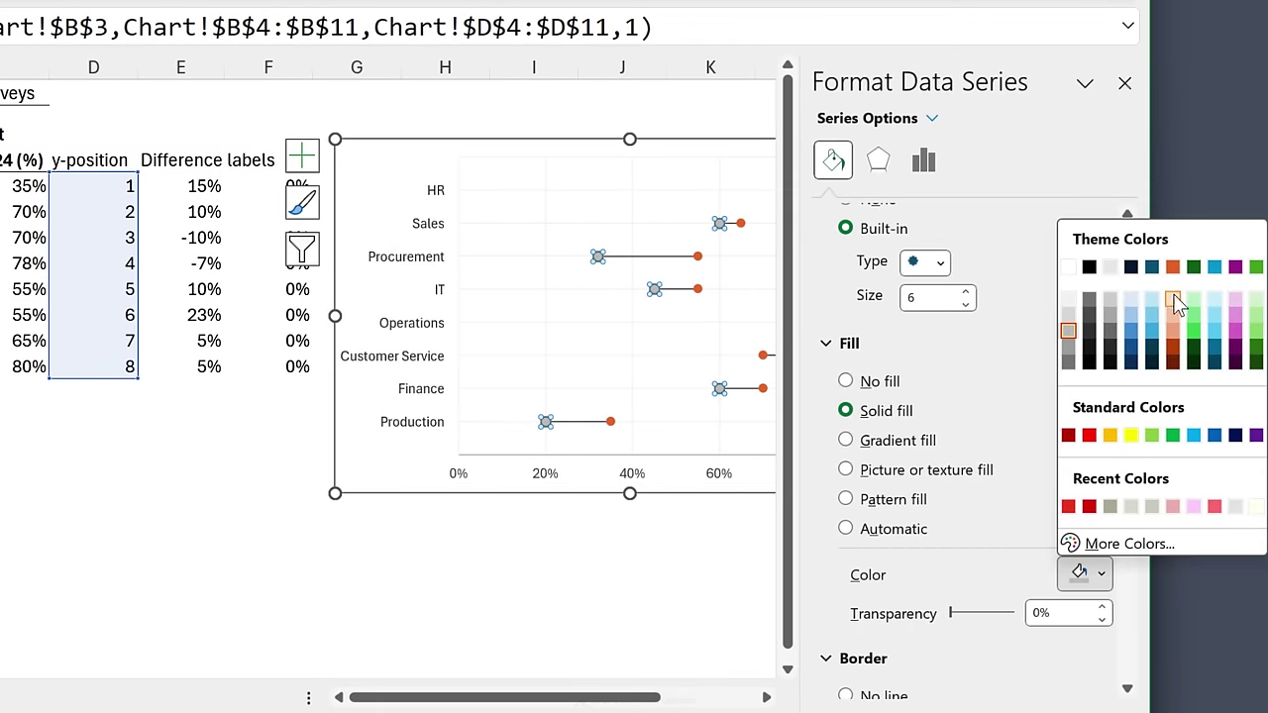
pyautogui.click(1171, 309)
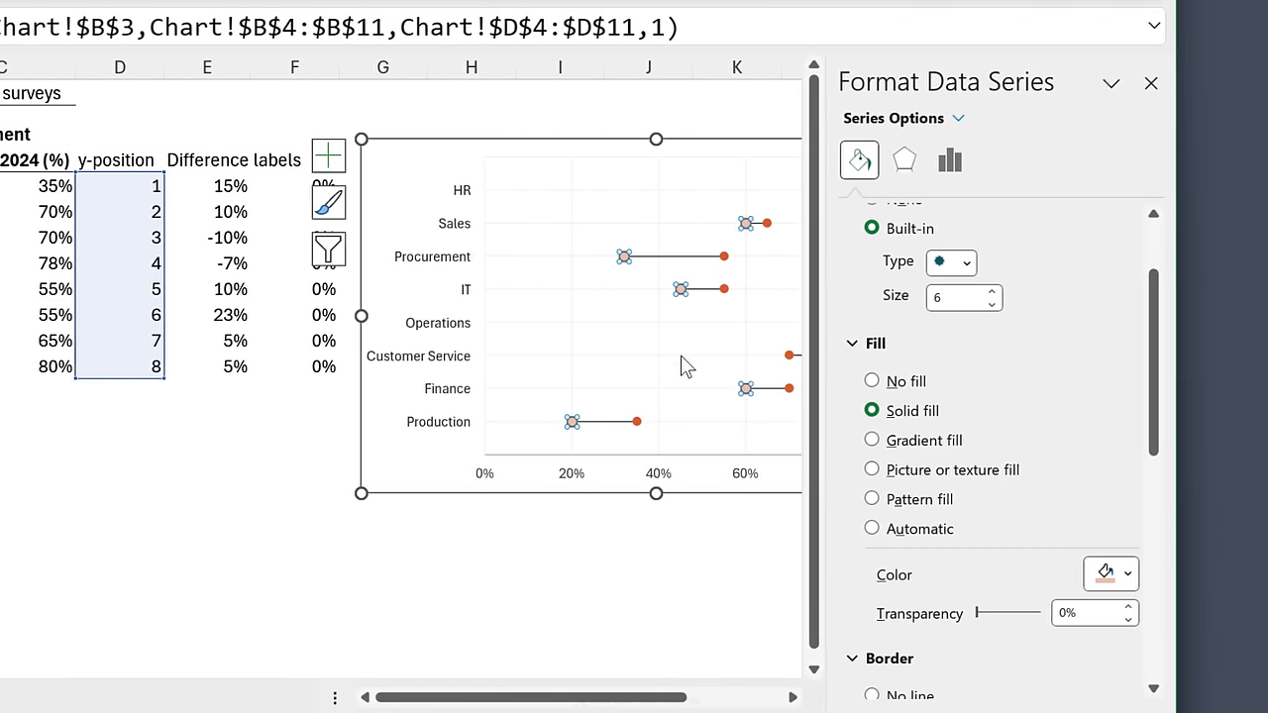
pyautogui.click(1203, 83)
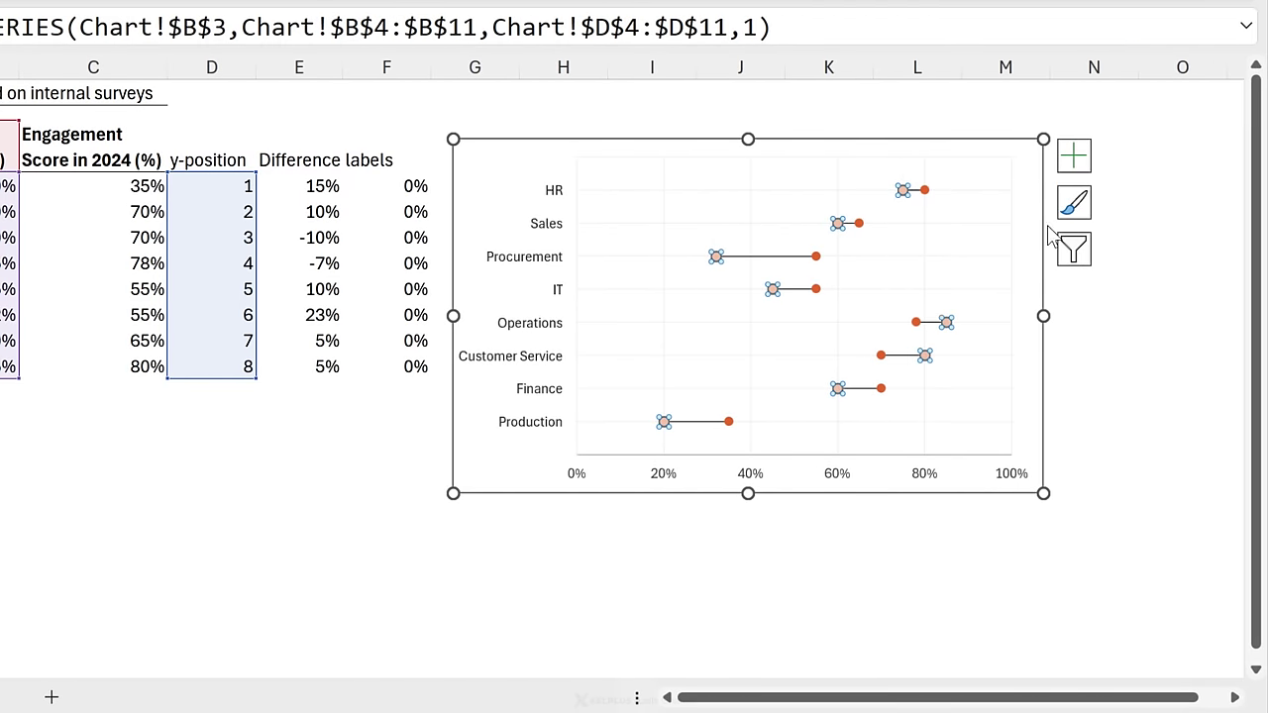
pyautogui.click(732, 210)
pyautogui.click(523, 163)
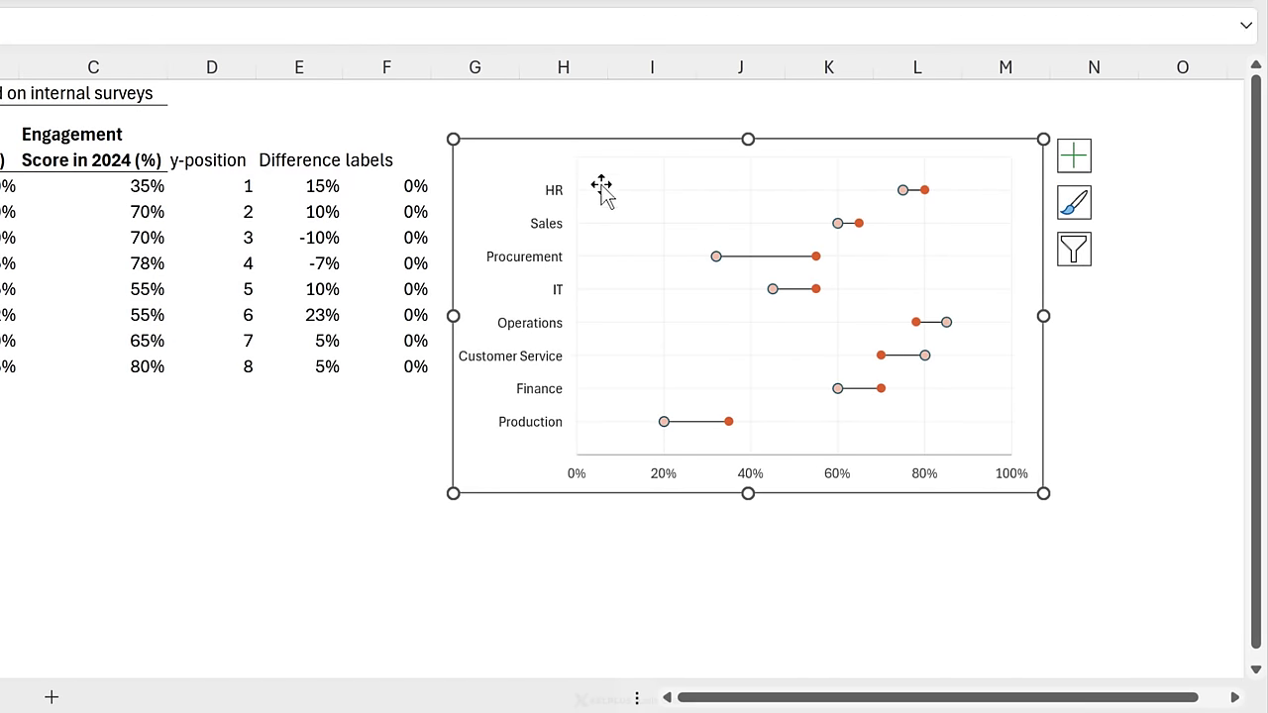
# Set the built-in markers of the Engagement Score in 2024 series to size 6
pyautogui.click(816, 256)
pyautogui.rightClick(816, 259)
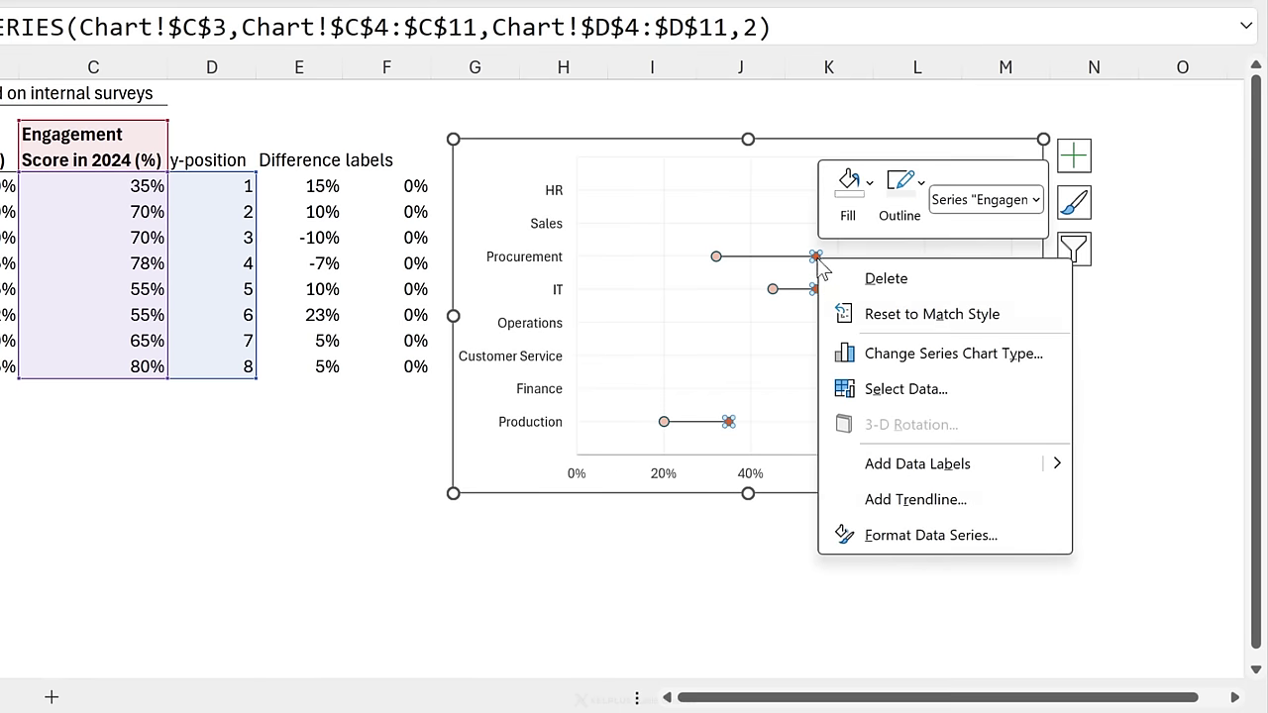
pyautogui.click(912, 532)
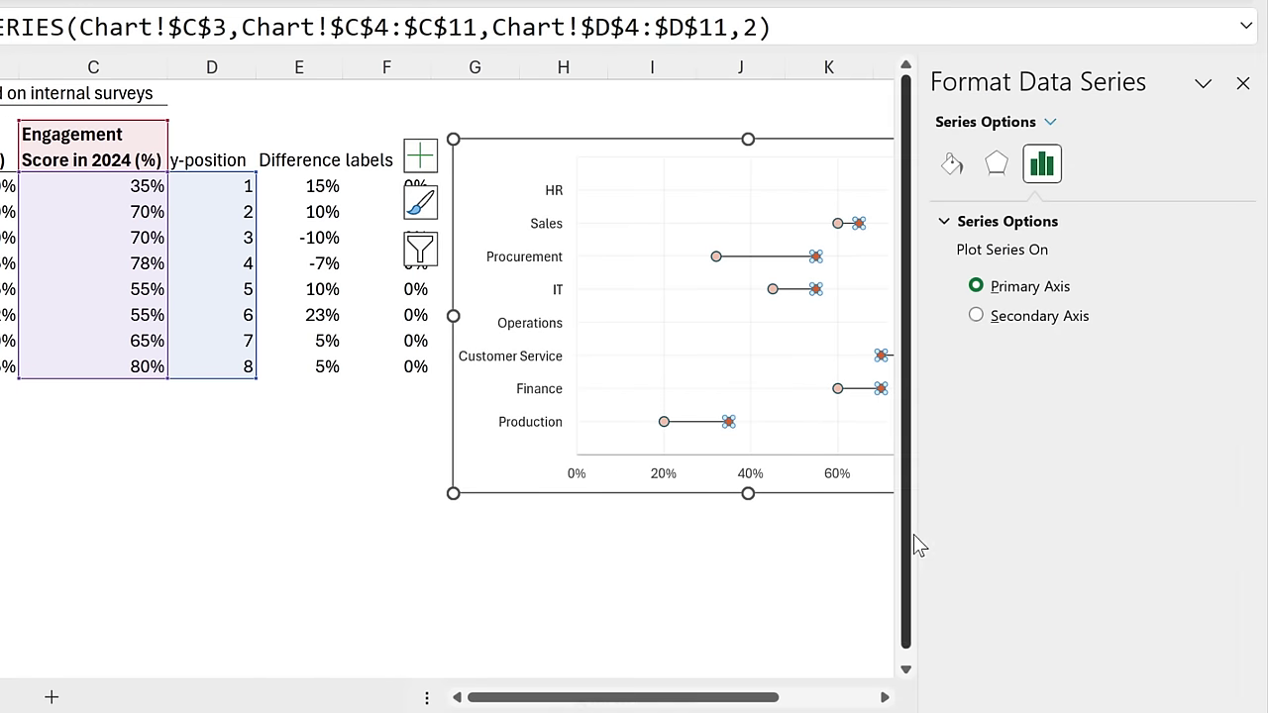
pyautogui.click(951, 165)
pyautogui.click(964, 350)
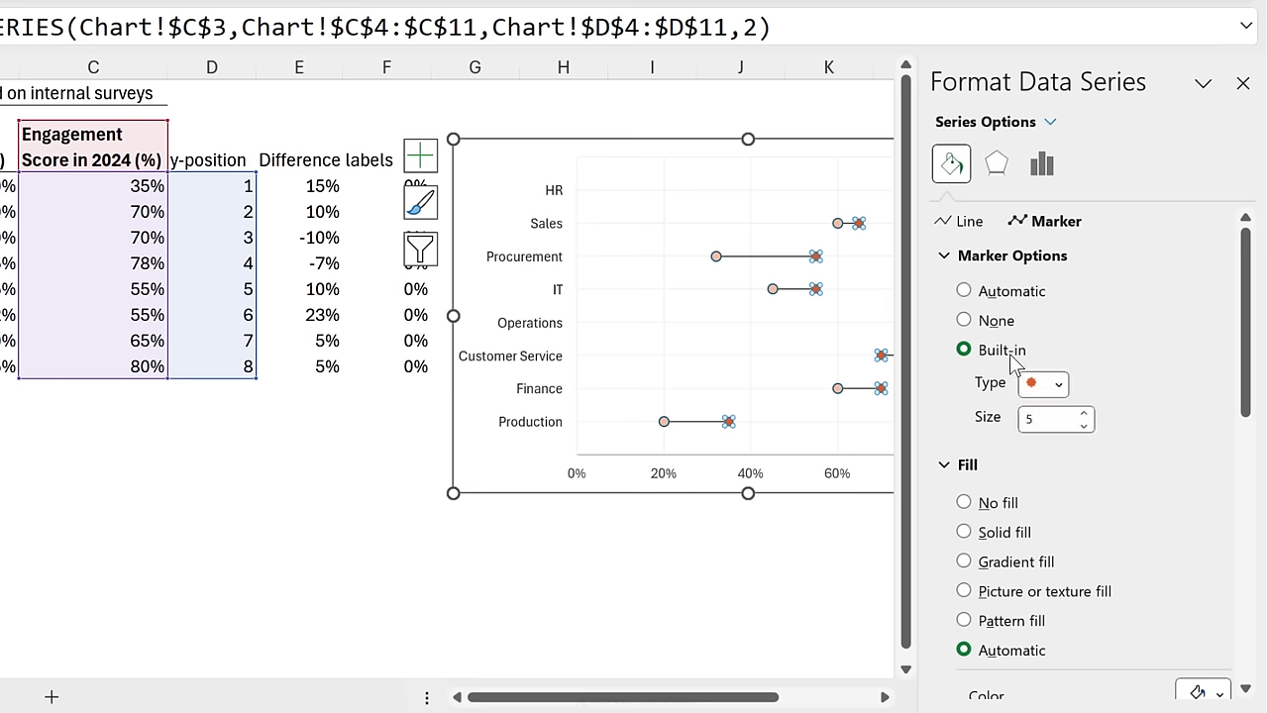
pyautogui.click(1086, 415)
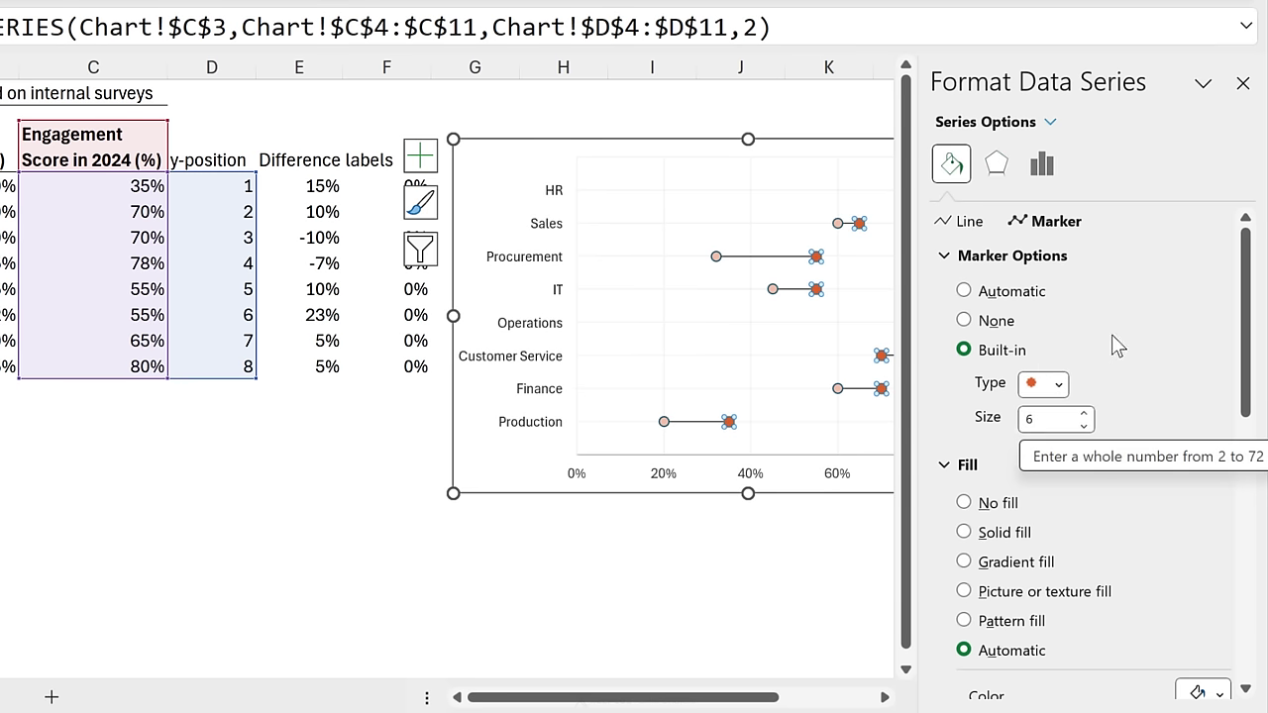
pyautogui.click(1240, 82)
pyautogui.click(738, 569)
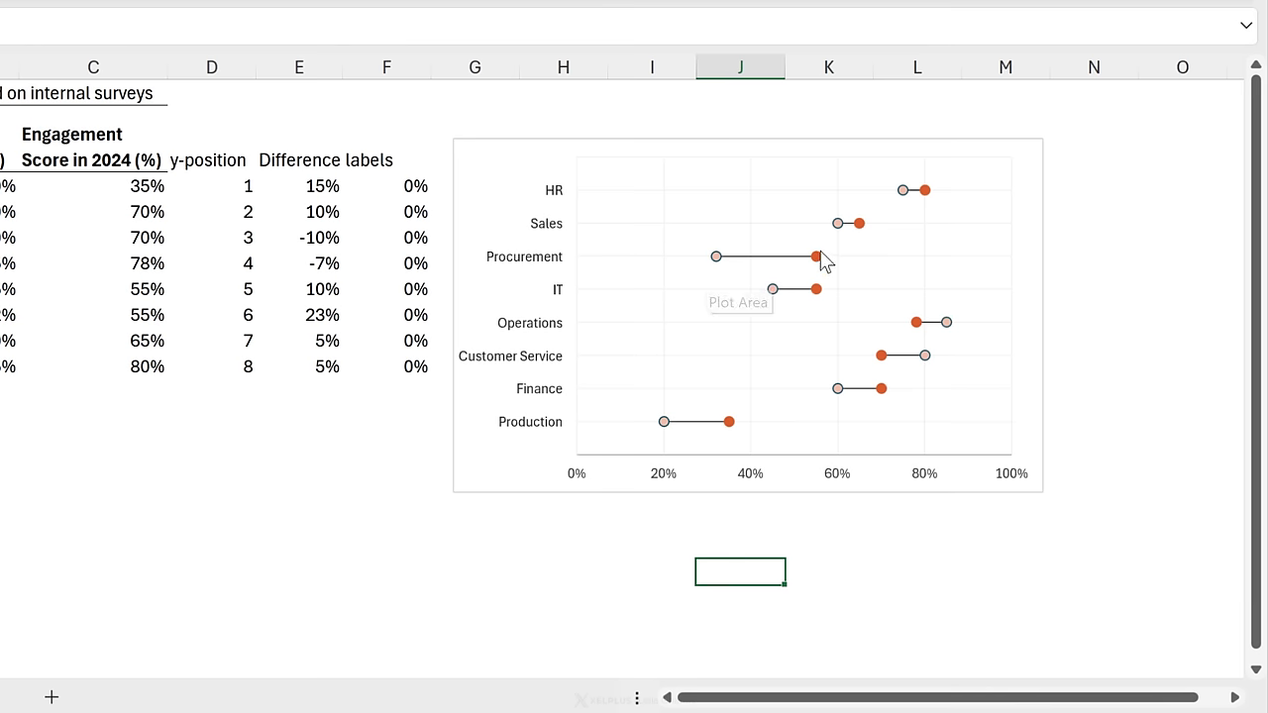
# Recolour the error bars joining the 2023 and 2024 points with a medium grey theme colour
pyautogui.moveTo(817, 273)
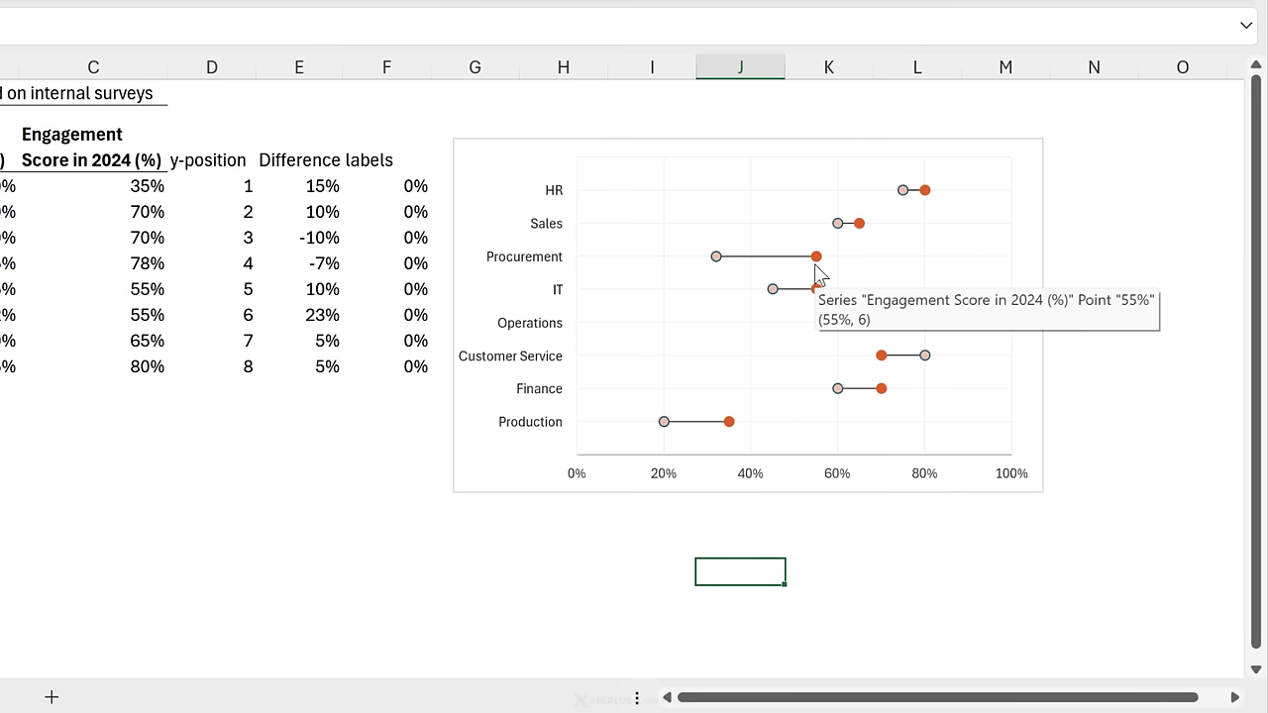
pyautogui.click(762, 264)
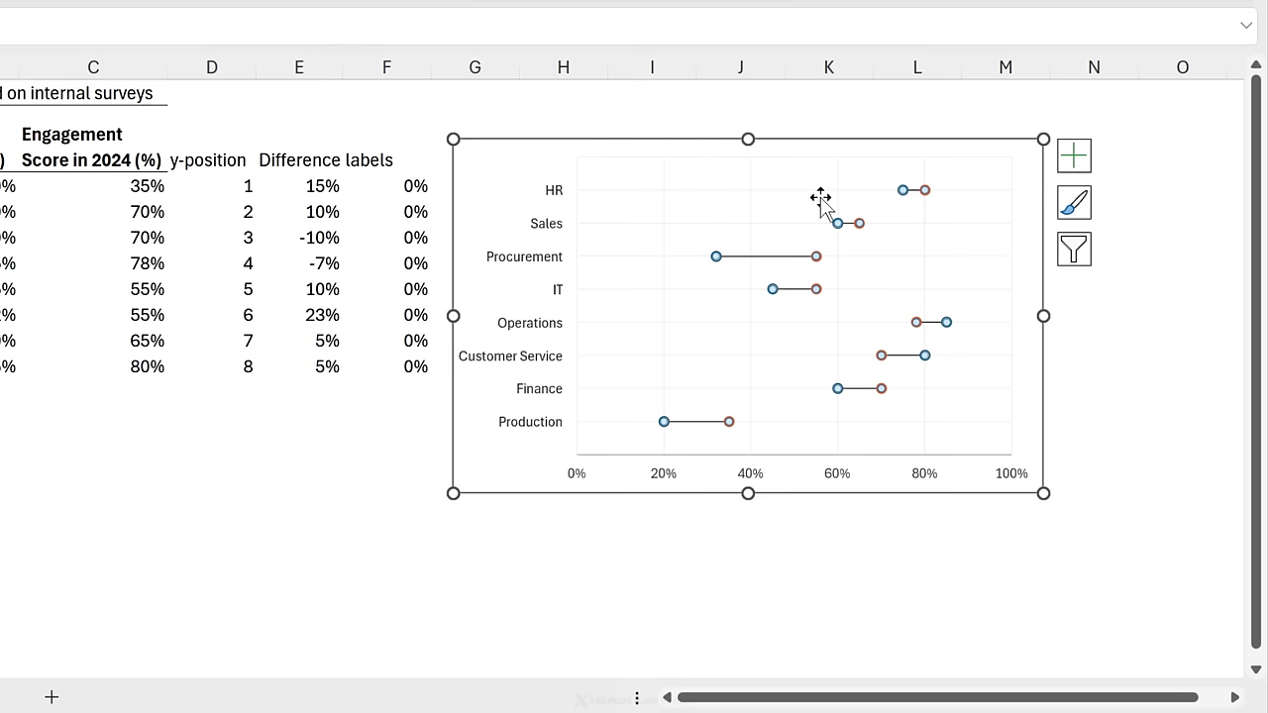
pyautogui.rightClick(765, 256)
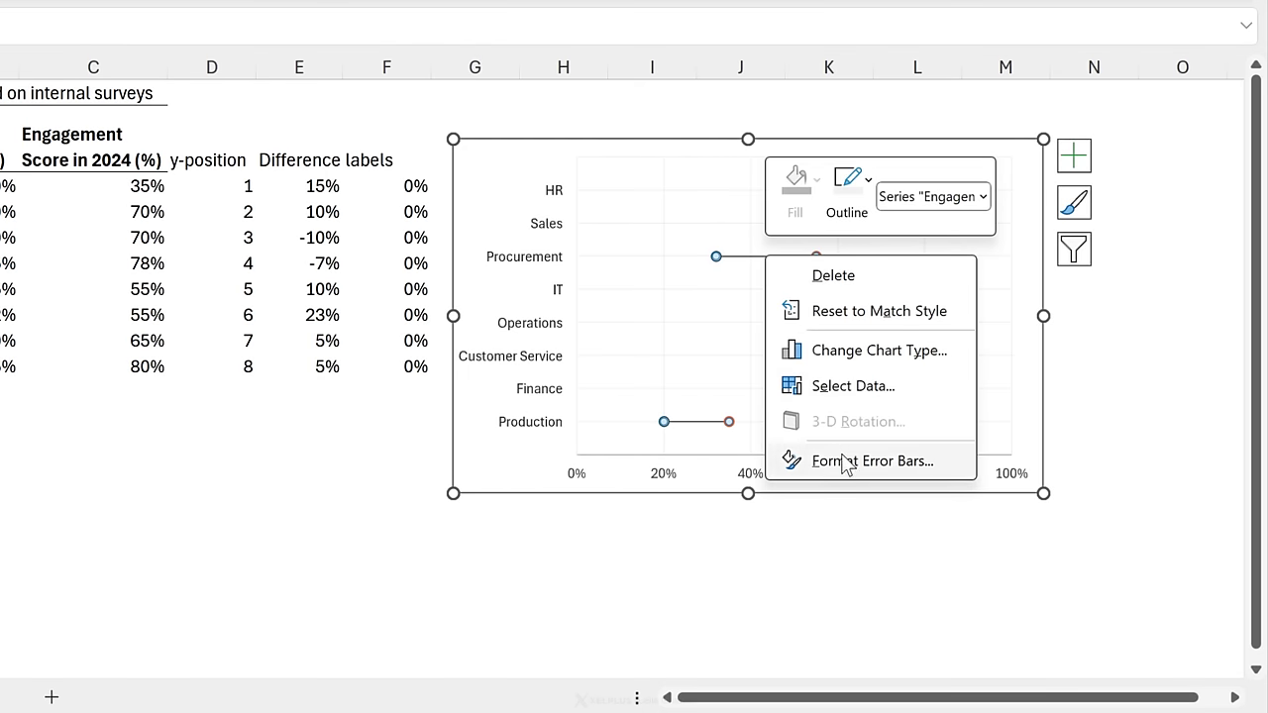
pyautogui.click(847, 461)
pyautogui.click(949, 171)
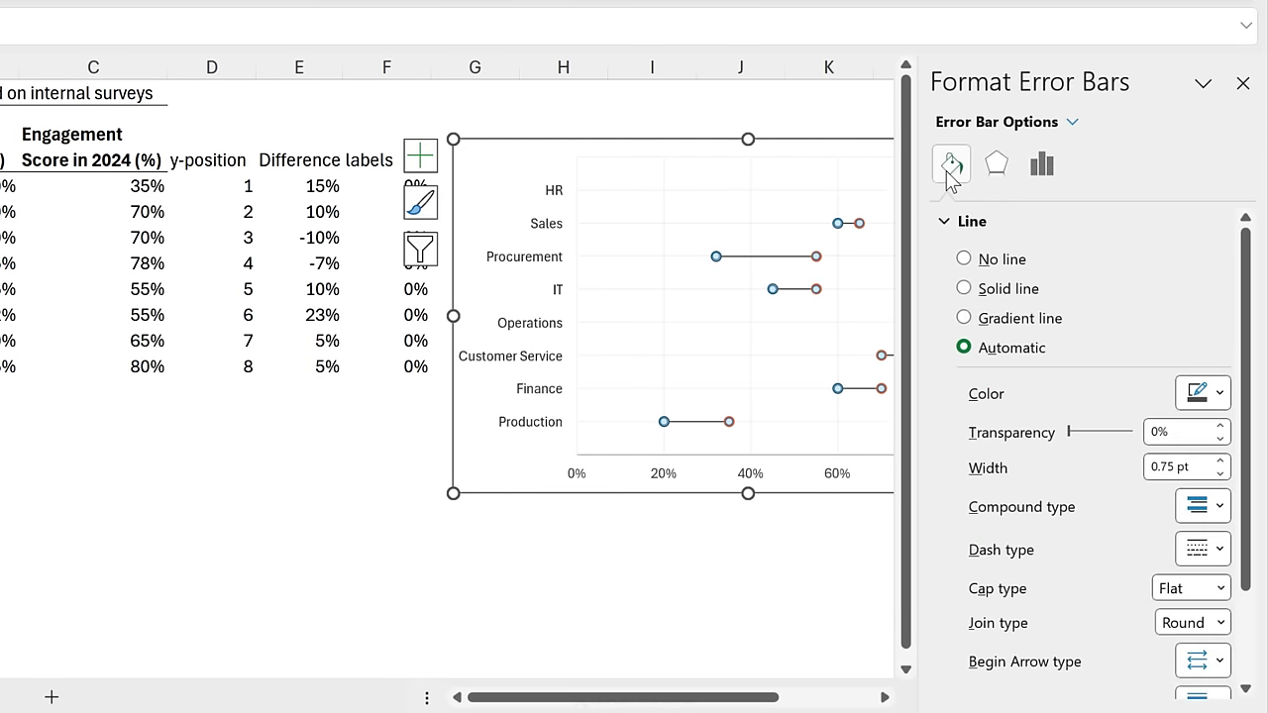
pyautogui.click(1216, 394)
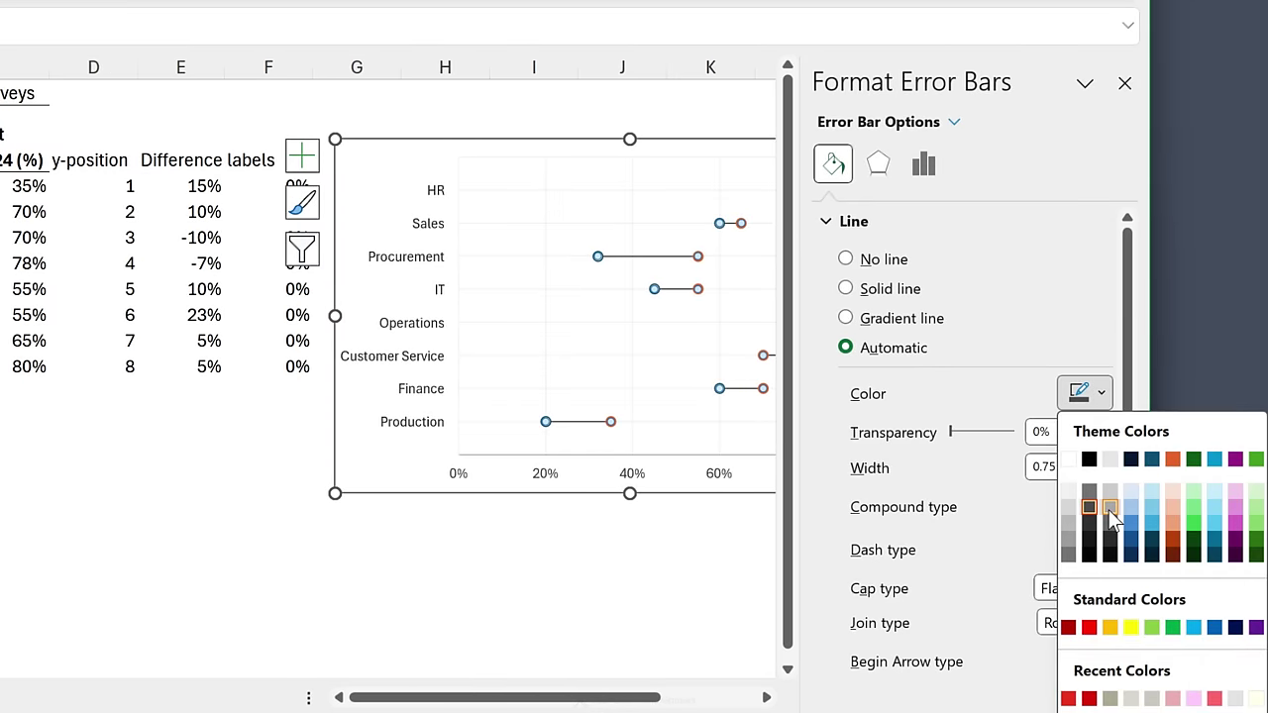
pyautogui.click(1109, 522)
# Thicken the error bar lines between the dots to a width of 2 pt
pyautogui.click(1151, 460)
pyautogui.click(1150, 461)
pyautogui.click(1151, 461)
pyautogui.click(1150, 461)
pyautogui.click(1150, 461)
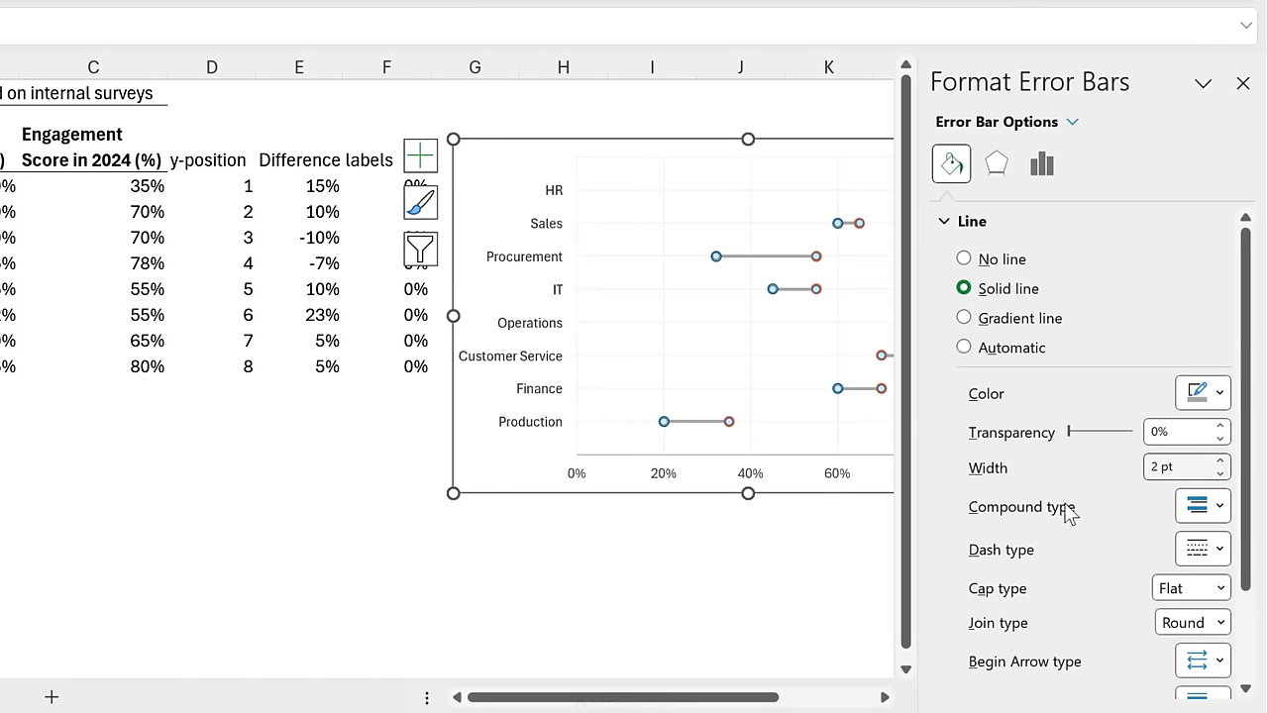
pyautogui.click(573, 225)
pyautogui.click(1243, 84)
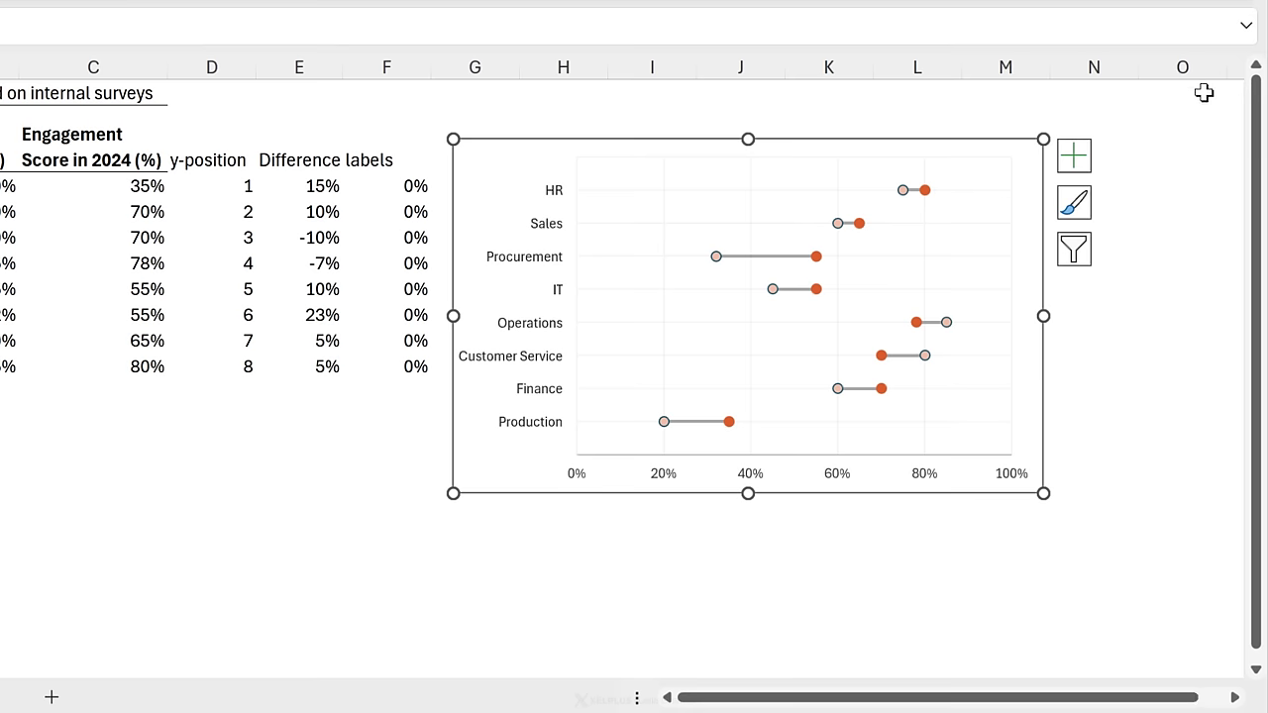
# Add the chart title "Employee Engagement Scores 2023 vs 2024" and lower the plot area's upper edge to make room for it
pyautogui.click(1071, 157)
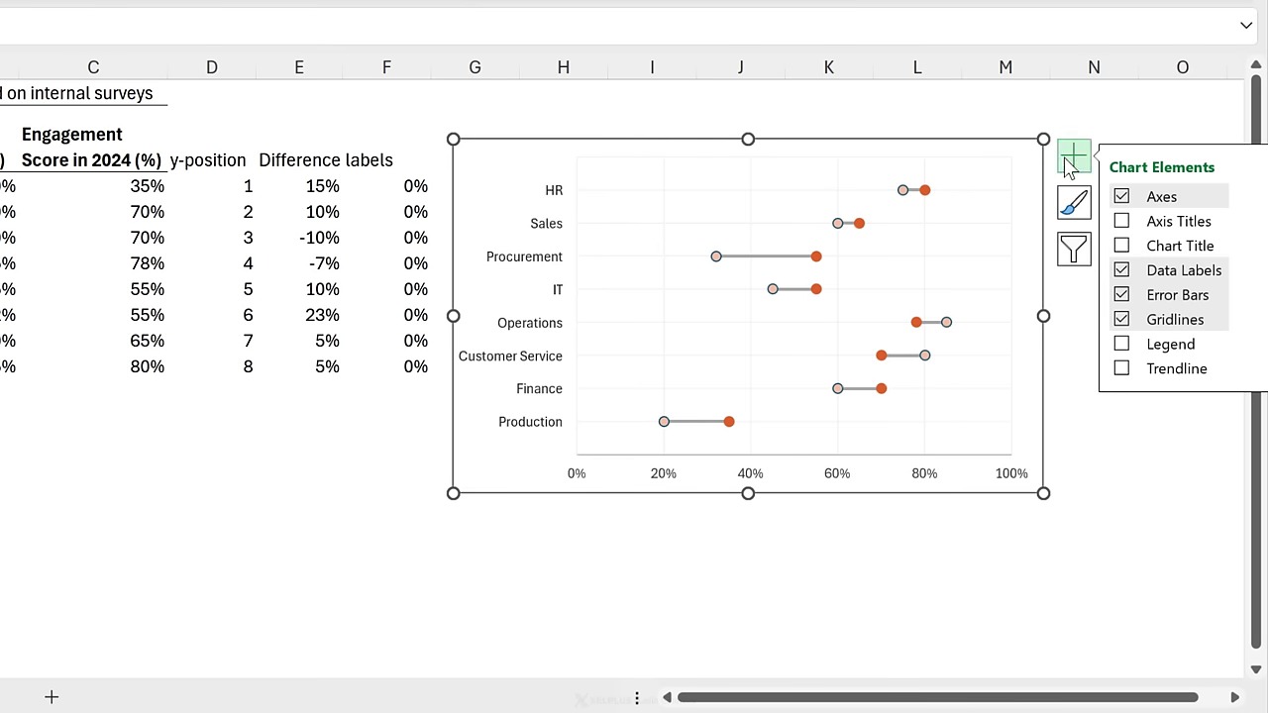
pyautogui.click(822, 175)
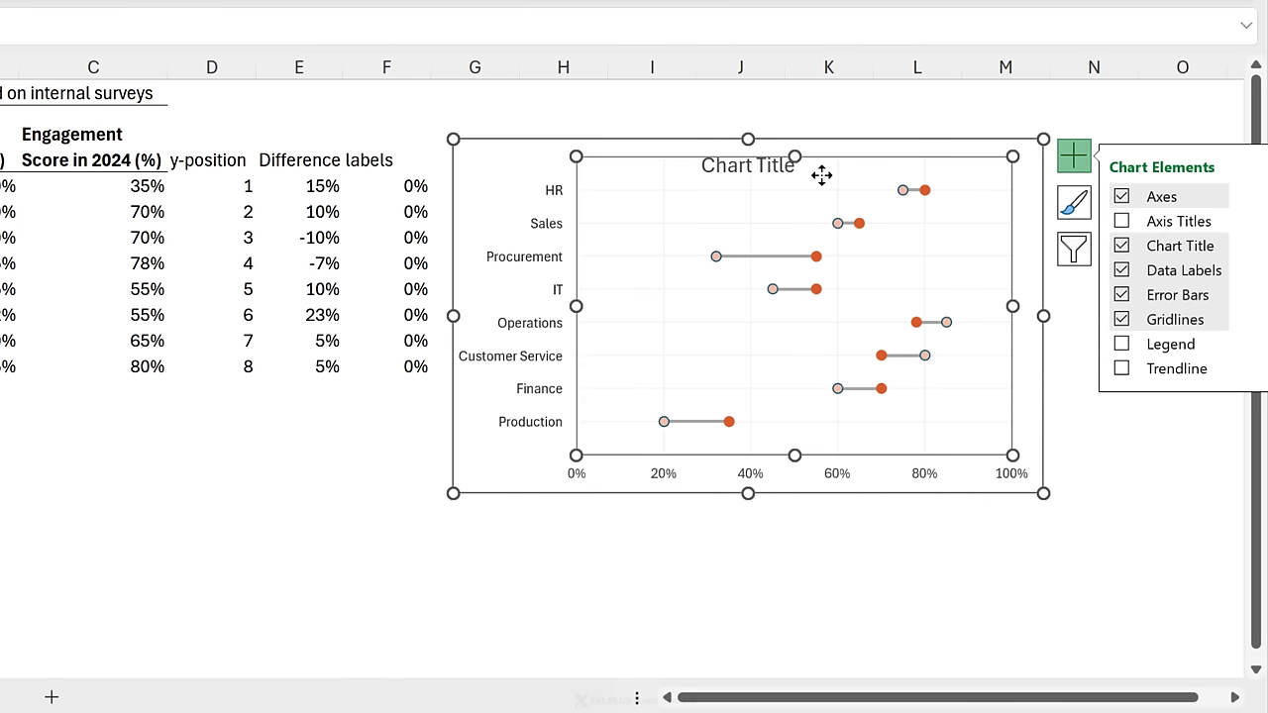
pyautogui.moveTo(795, 160); pyautogui.dragTo(789, 214)
pyautogui.tripleClick(790, 167)
pyautogui.write('Employee Engagement Scores 2023 vs 2024')
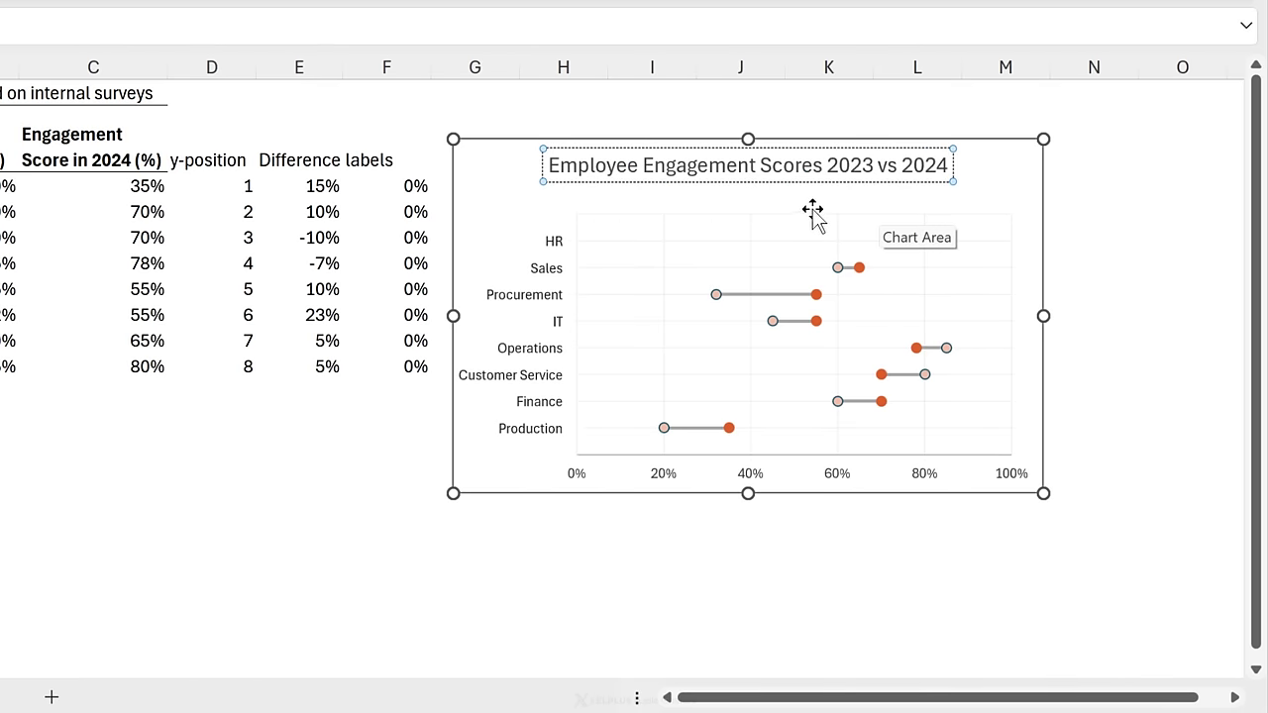
# Format the years in the chart title: make "2023" bold light orange and "2024" a darker orange
pyautogui.doubleClick(868, 169)
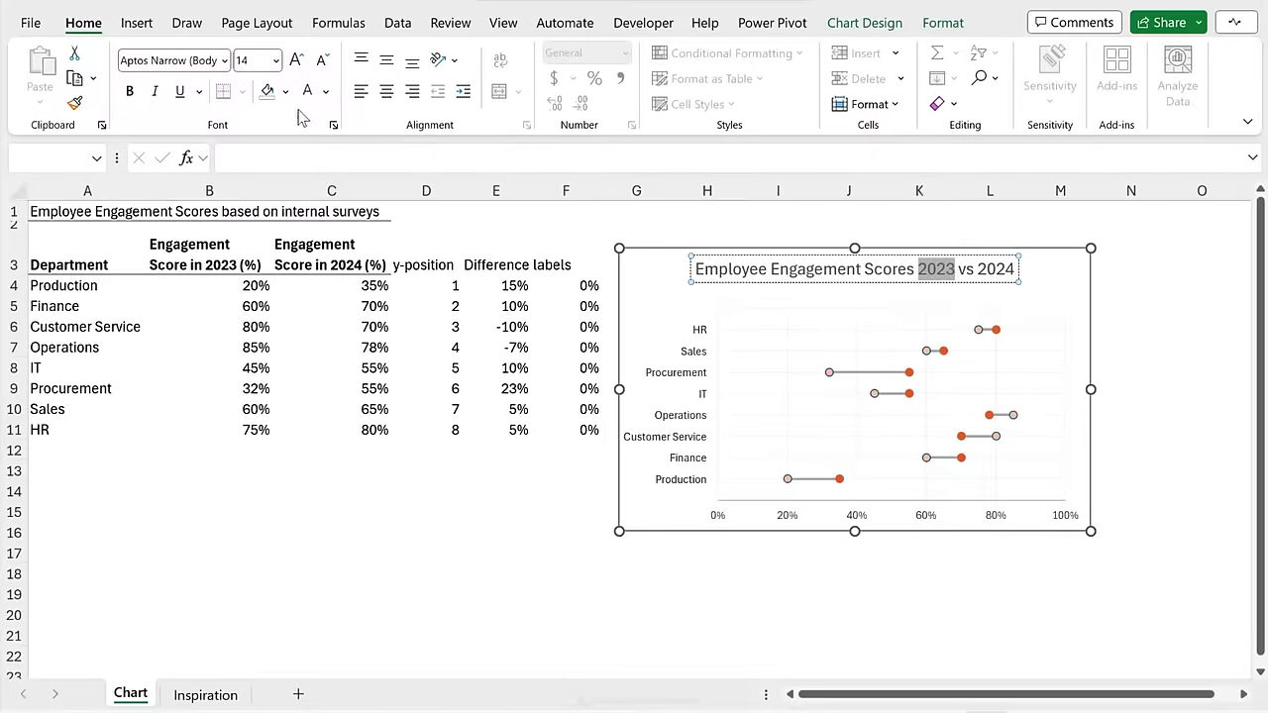
pyautogui.click(326, 91)
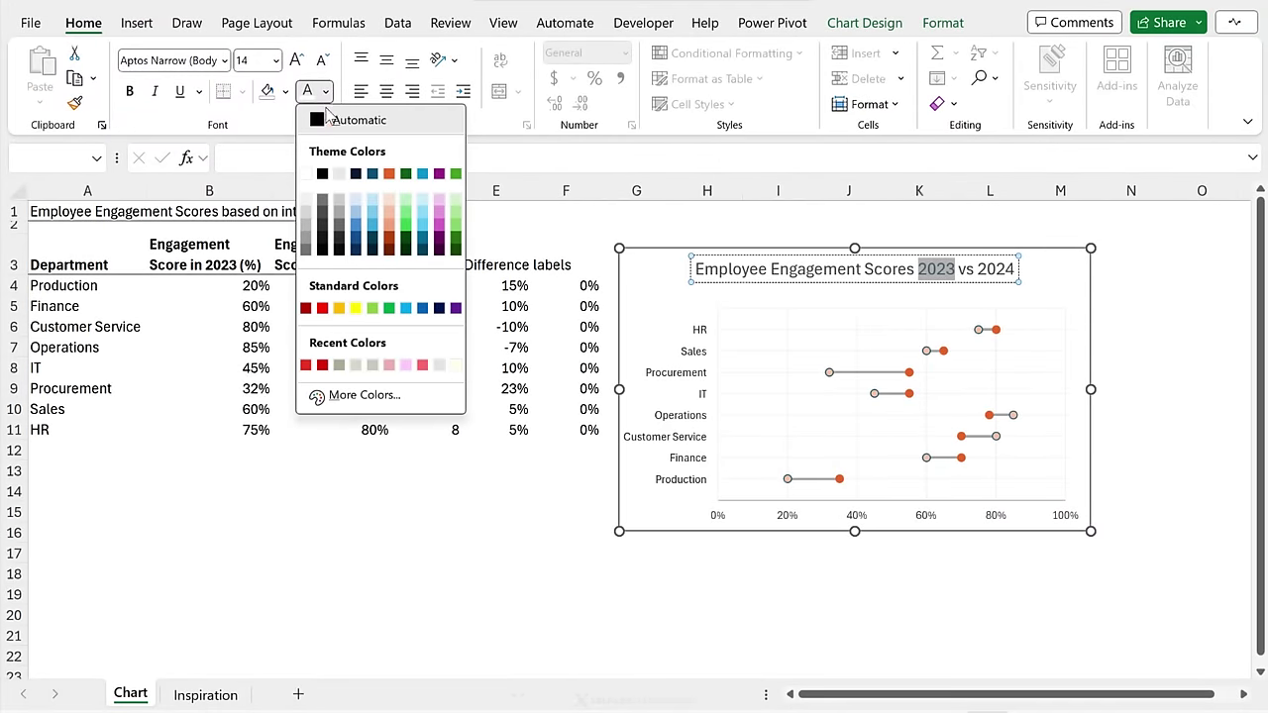
pyautogui.click(389, 216)
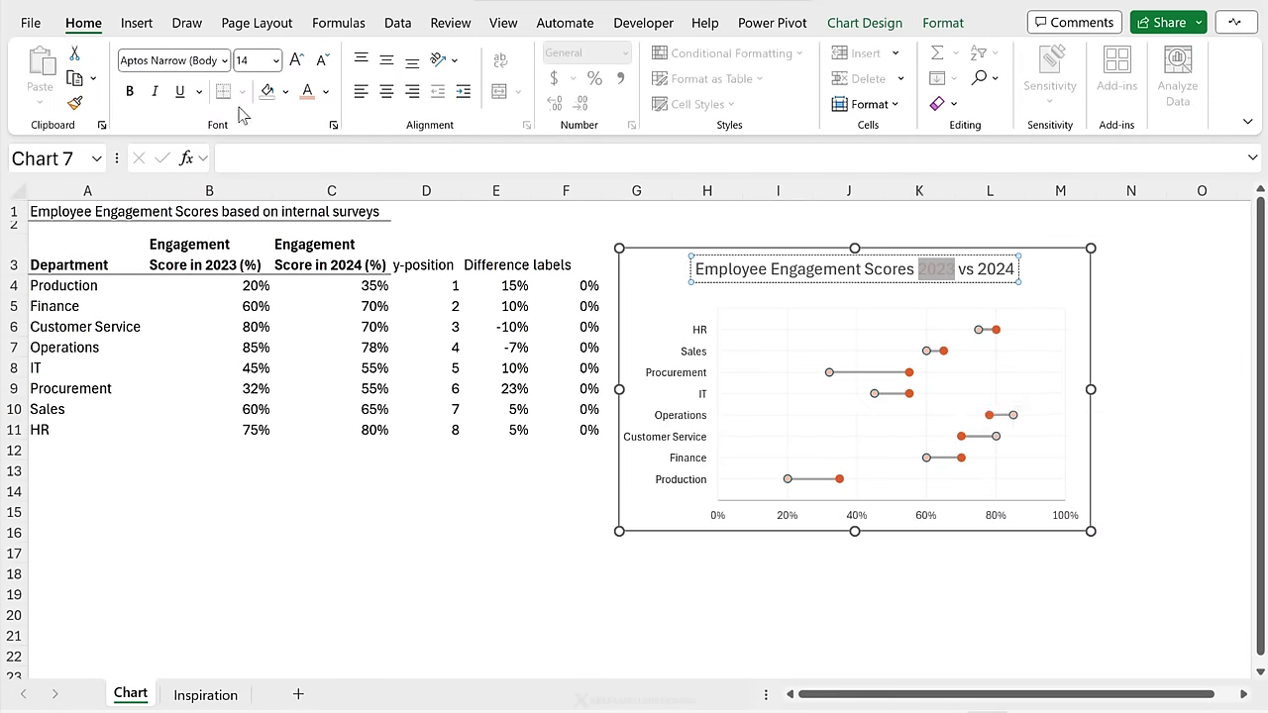
pyautogui.doubleClick(988, 270)
pyautogui.click(328, 93)
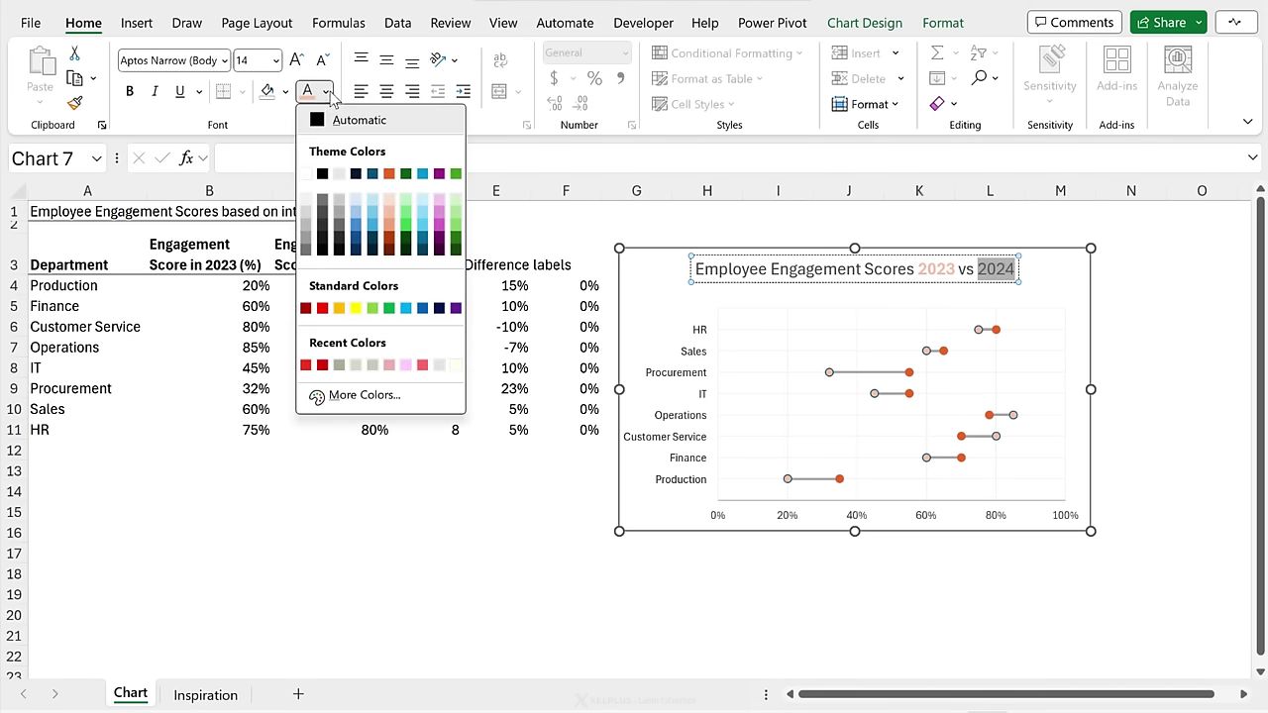
pyautogui.click(391, 240)
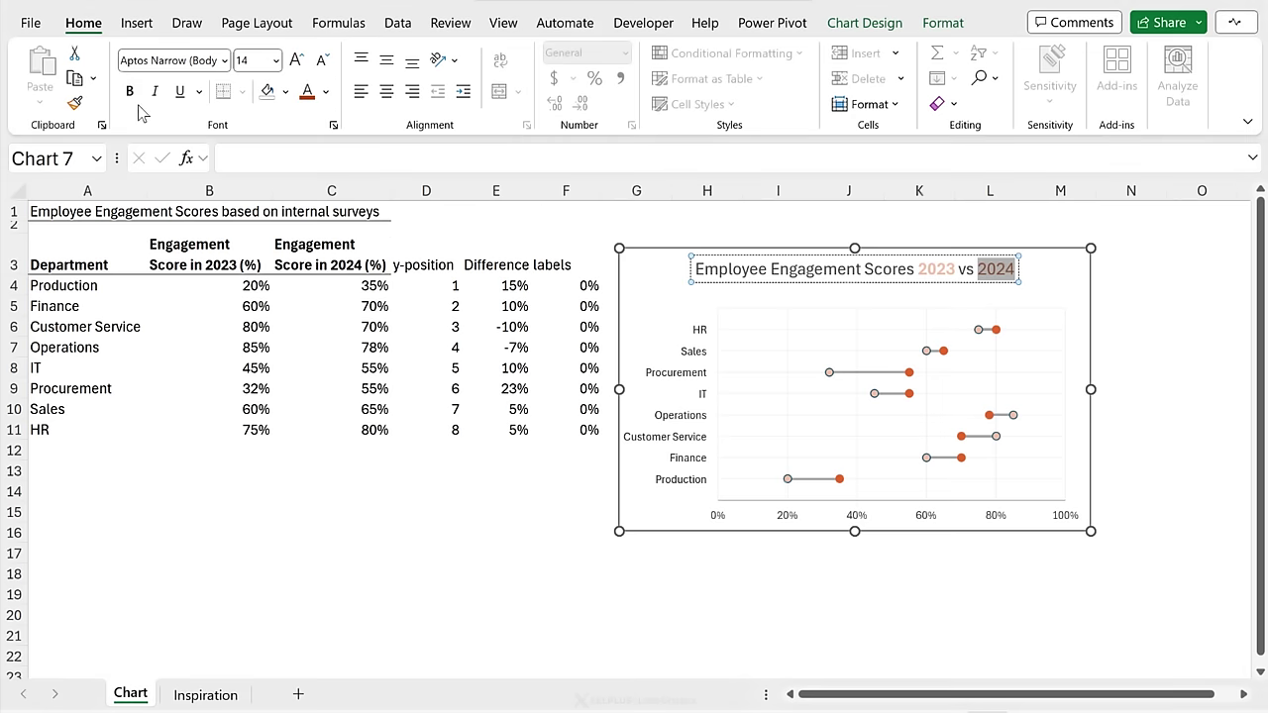
pyautogui.click(994, 229)
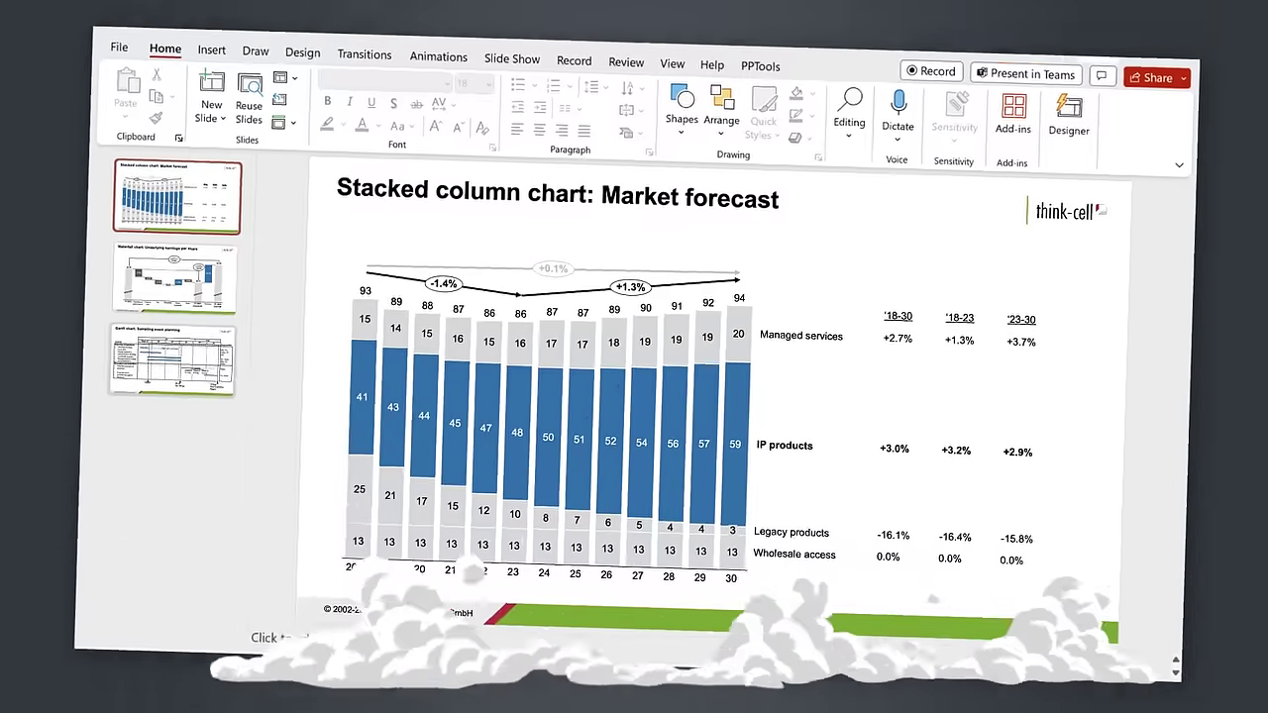
# Switch to PowerPoint and look through the think-cell sample slides with the stacked column and waterfall charts
pyautogui.press('Down')
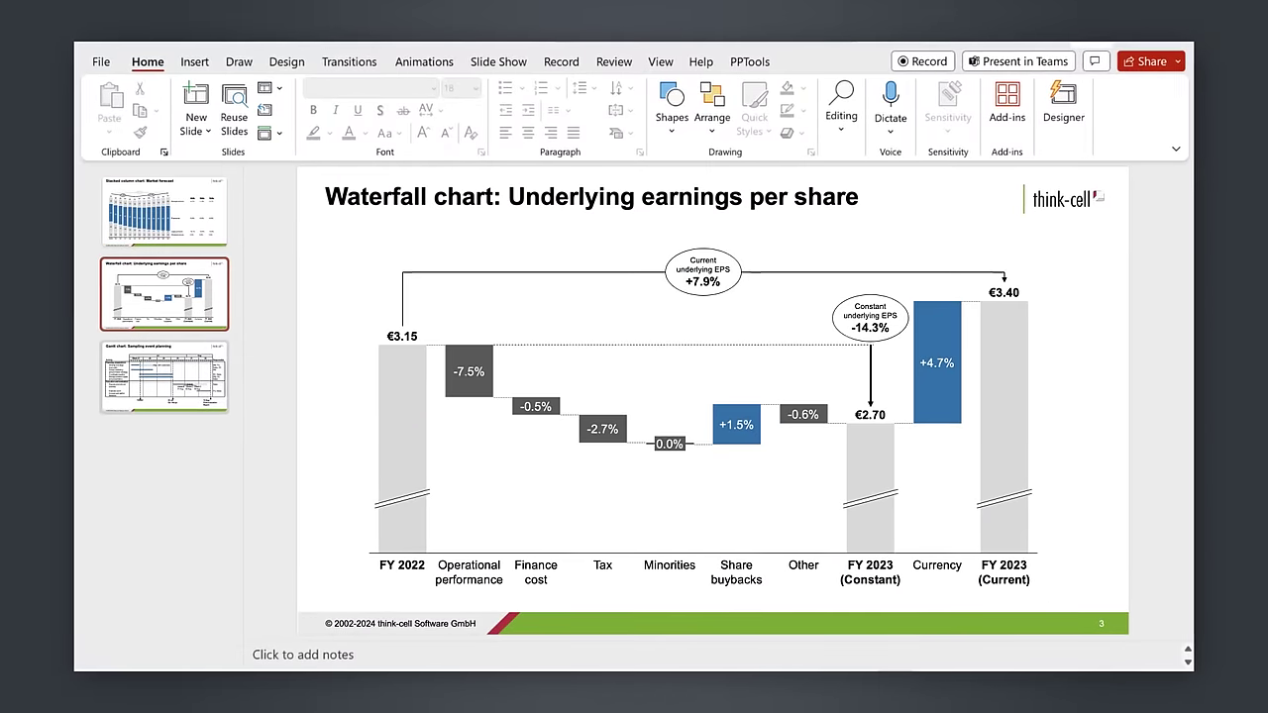
pyautogui.press('Down')
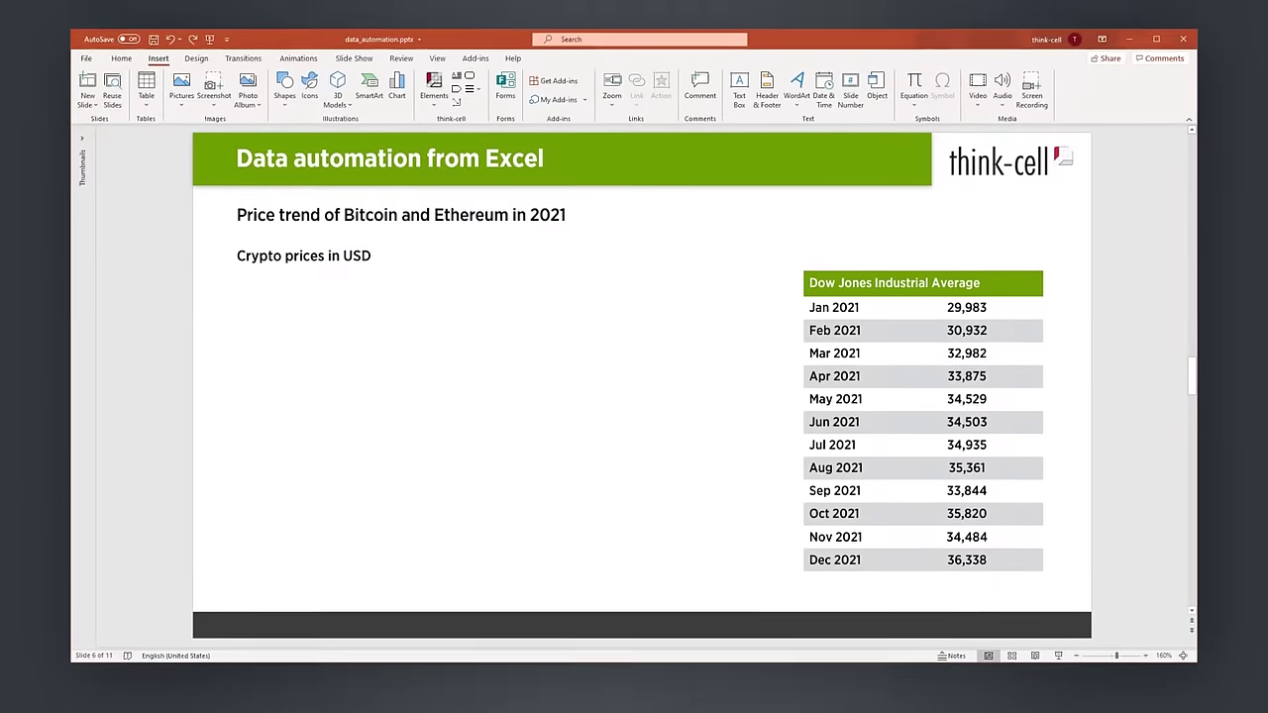
# Place the 2021 Ethereum and Bitcoin data from Excel as a think-cell line chart under "Crypto prices in USD" and make its value axis logarithmic
pyautogui.moveTo(493, 195); pyautogui.dragTo(927, 229)
pyautogui.click(781, 117)
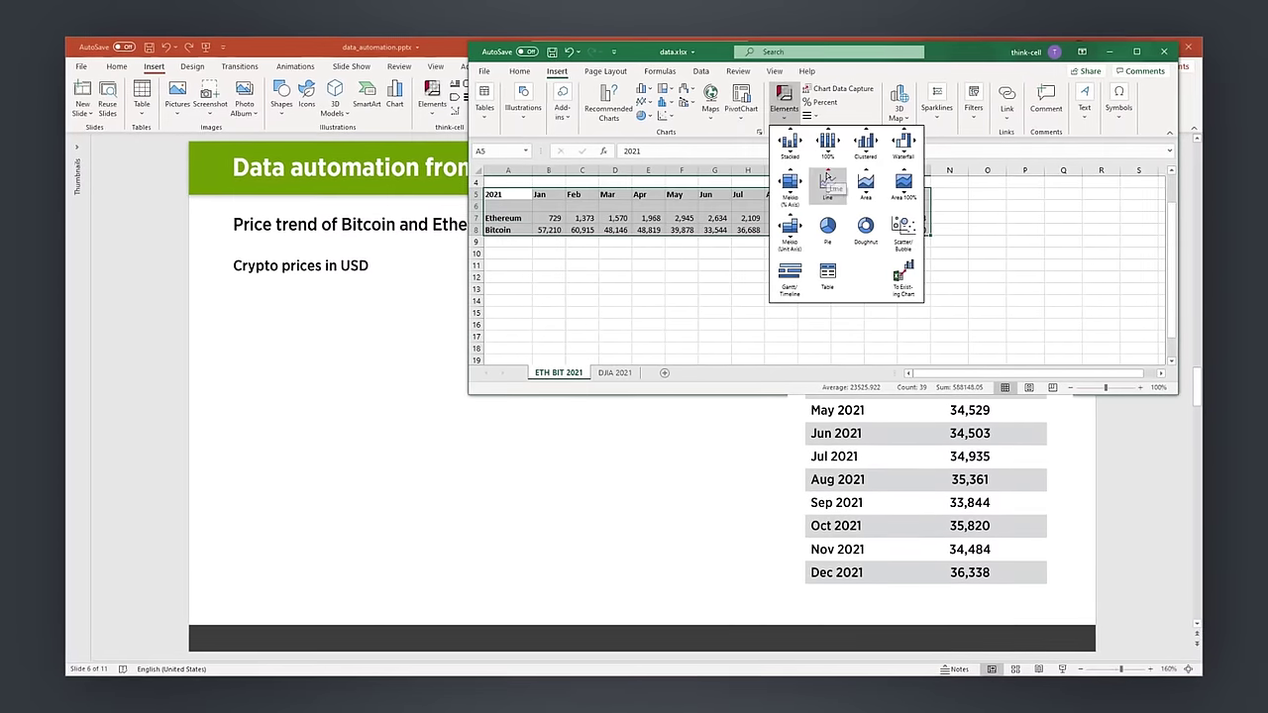
pyautogui.click(828, 182)
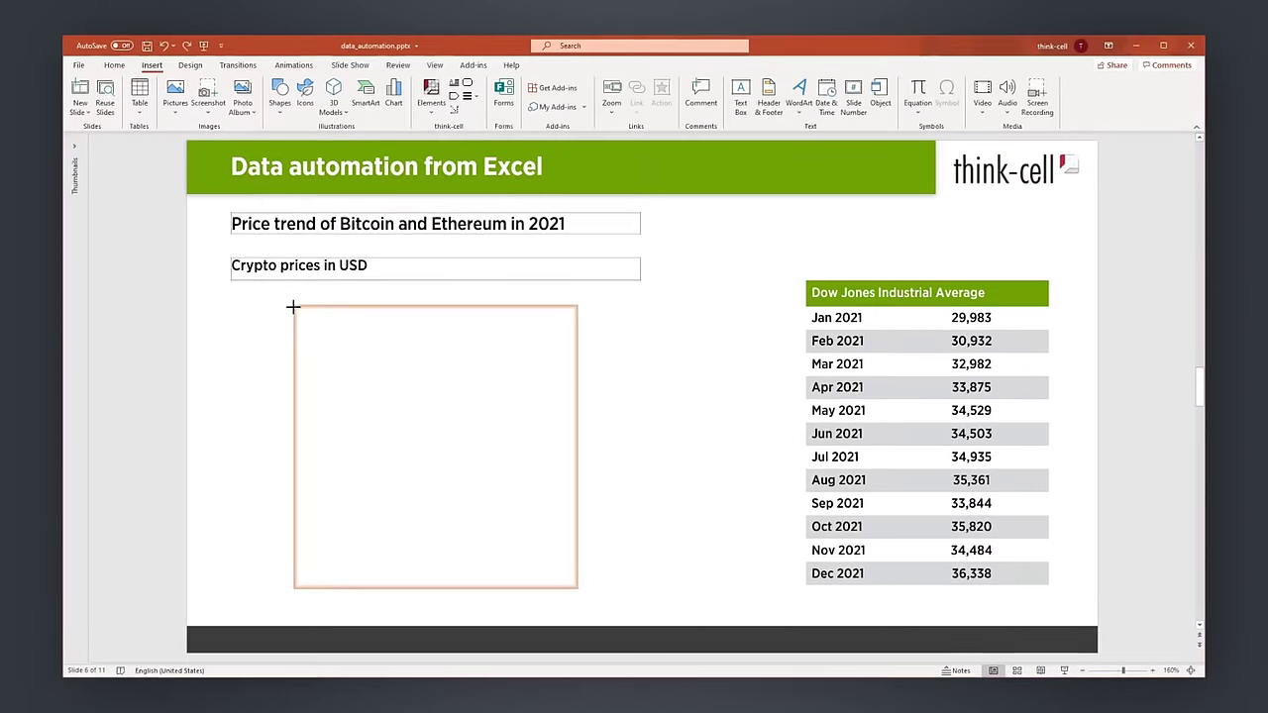
pyautogui.moveTo(292, 305); pyautogui.dragTo(680, 586)
pyautogui.click(292, 515)
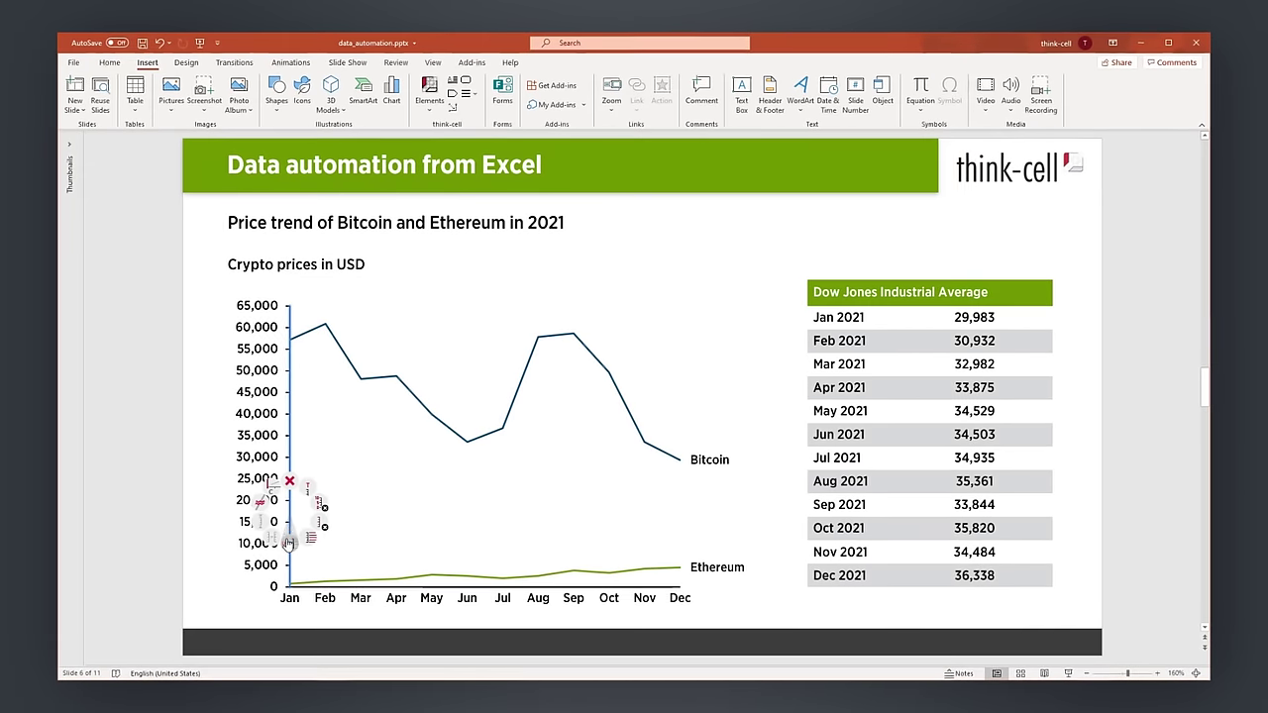
pyautogui.click(288, 543)
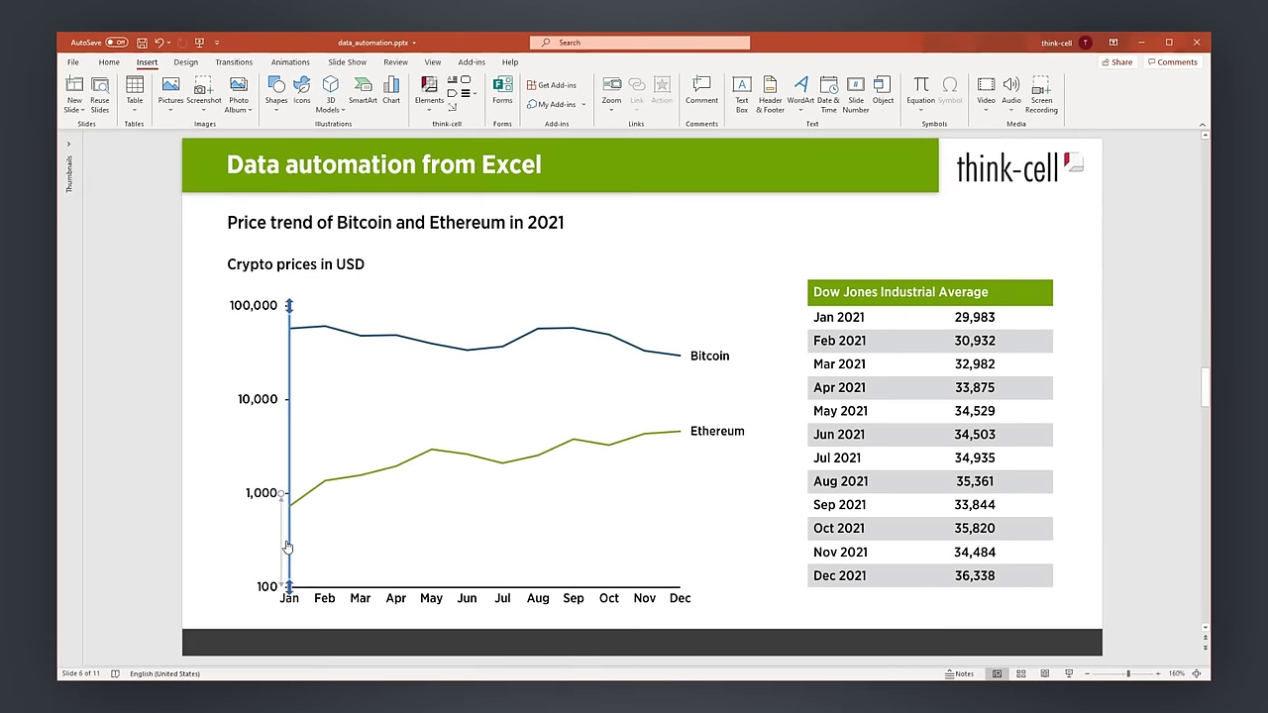
# Set the Jan 2021 value of the Dow Jones Industrial Average table to 27546 in its linked Excel data
pyautogui.doubleClick(924, 318)
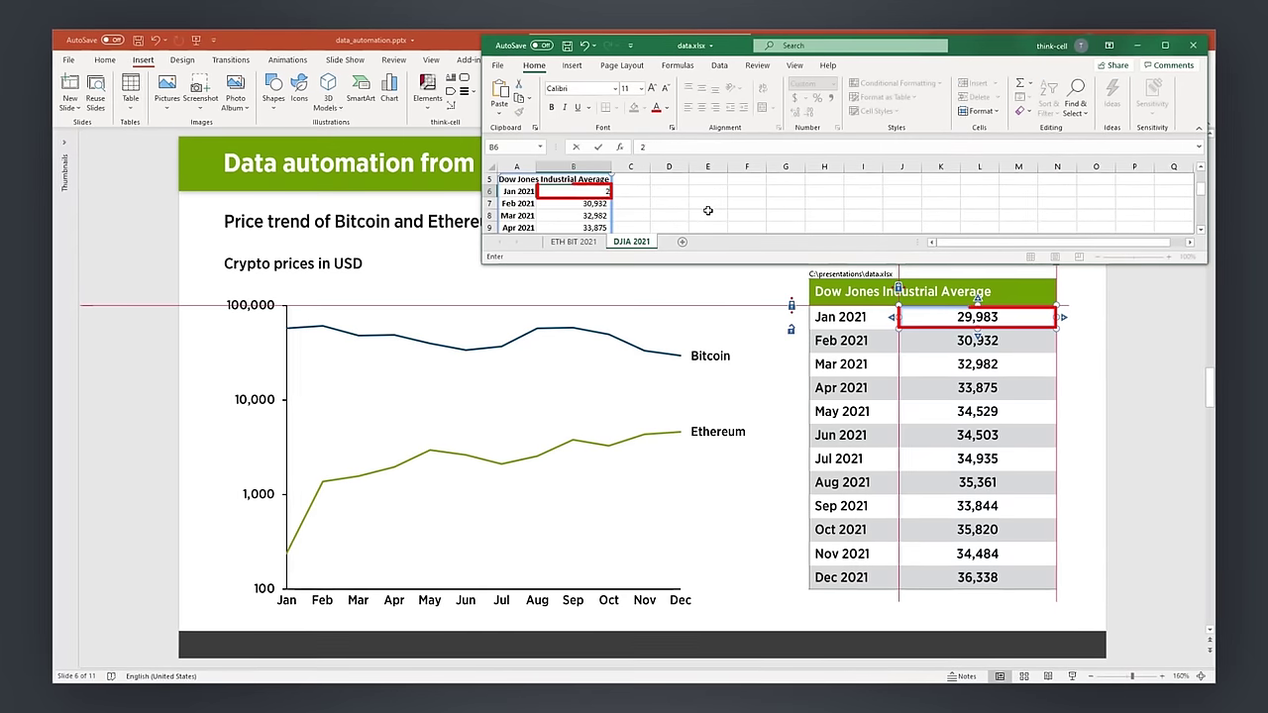
pyautogui.write('27546')
pyautogui.press('Return')
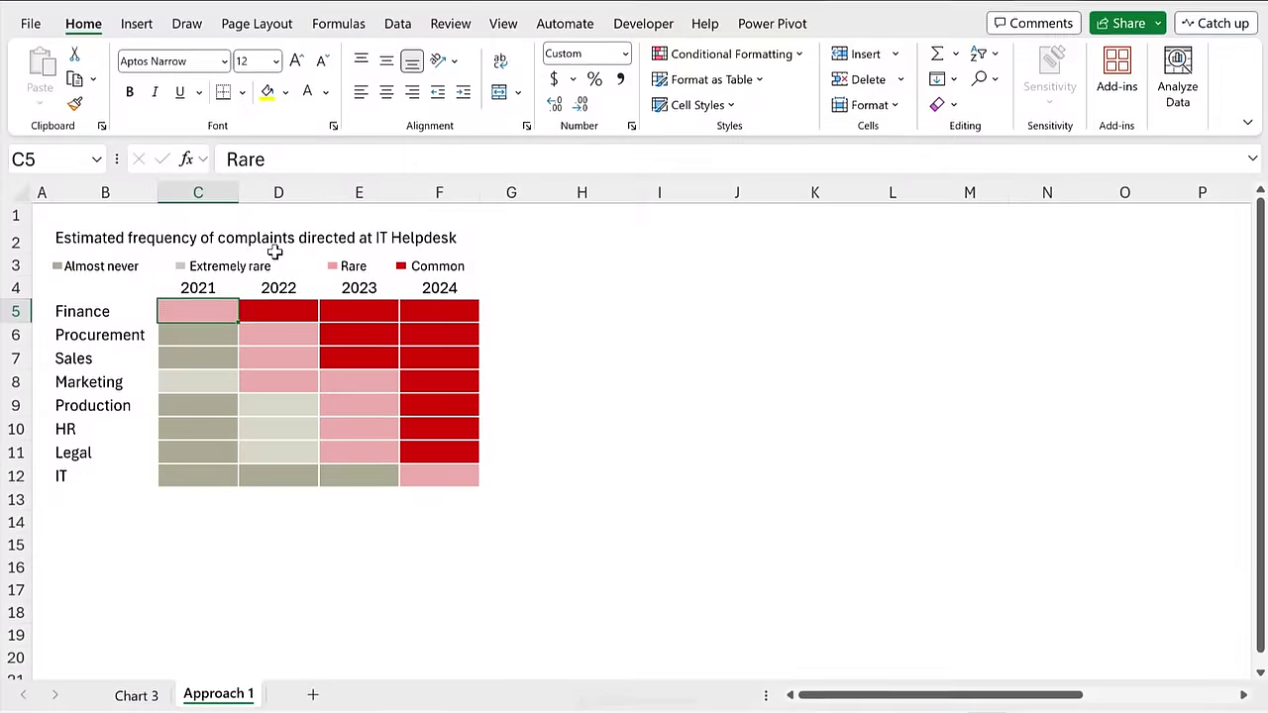
# In Excel, examine the IT Helpdesk complaints heat map: its title, department names and the Finance row's frequency for each year
pyautogui.click(211, 342)
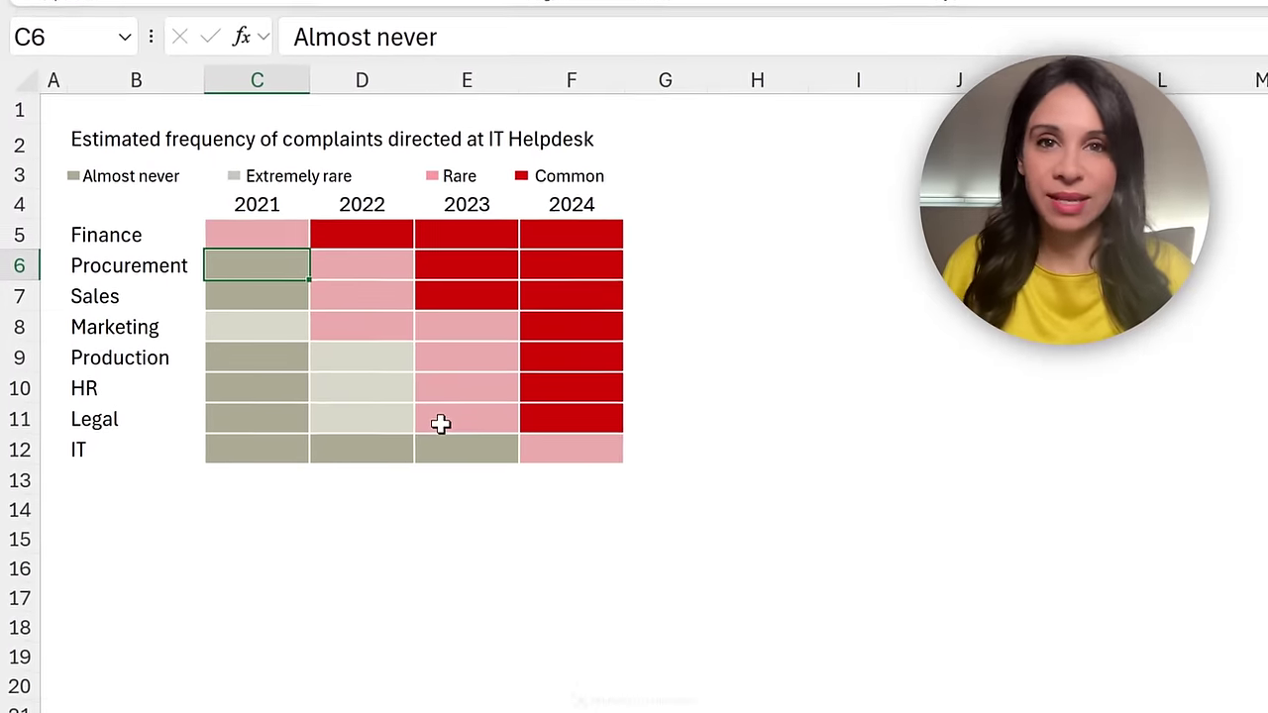
pyautogui.click(124, 140)
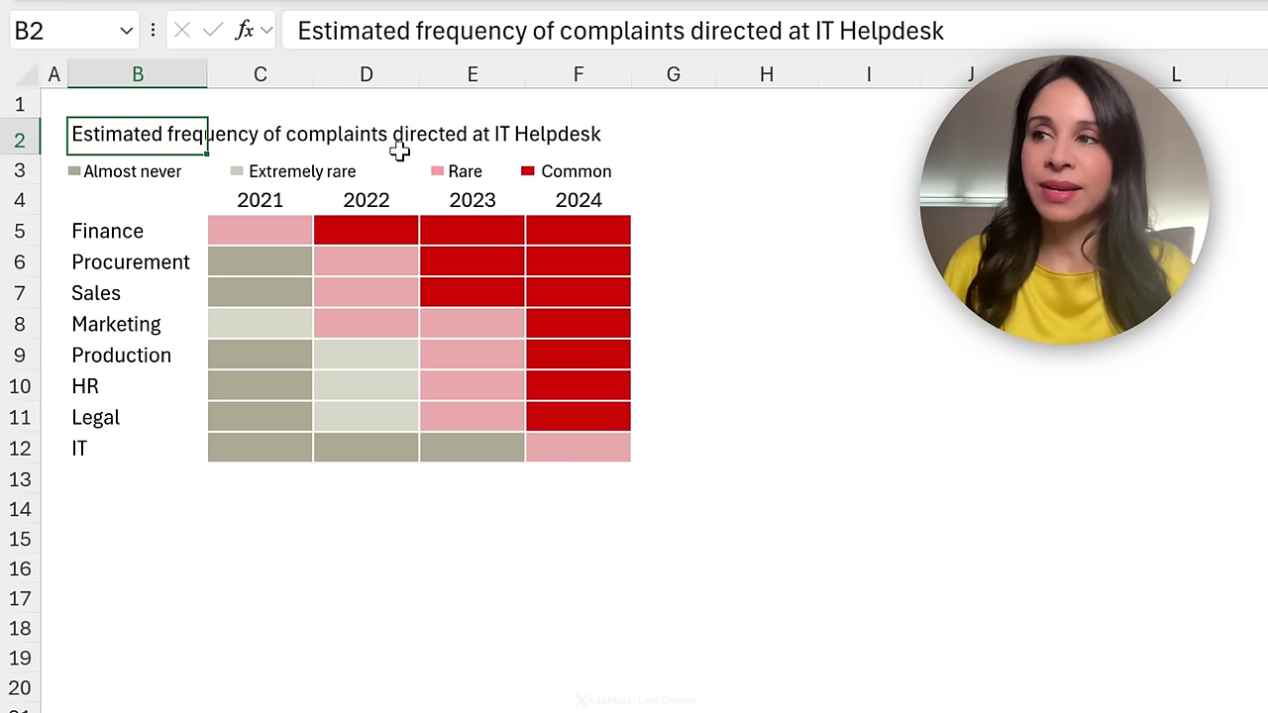
pyautogui.moveTo(127, 226); pyautogui.dragTo(123, 446)
pyautogui.click(129, 269)
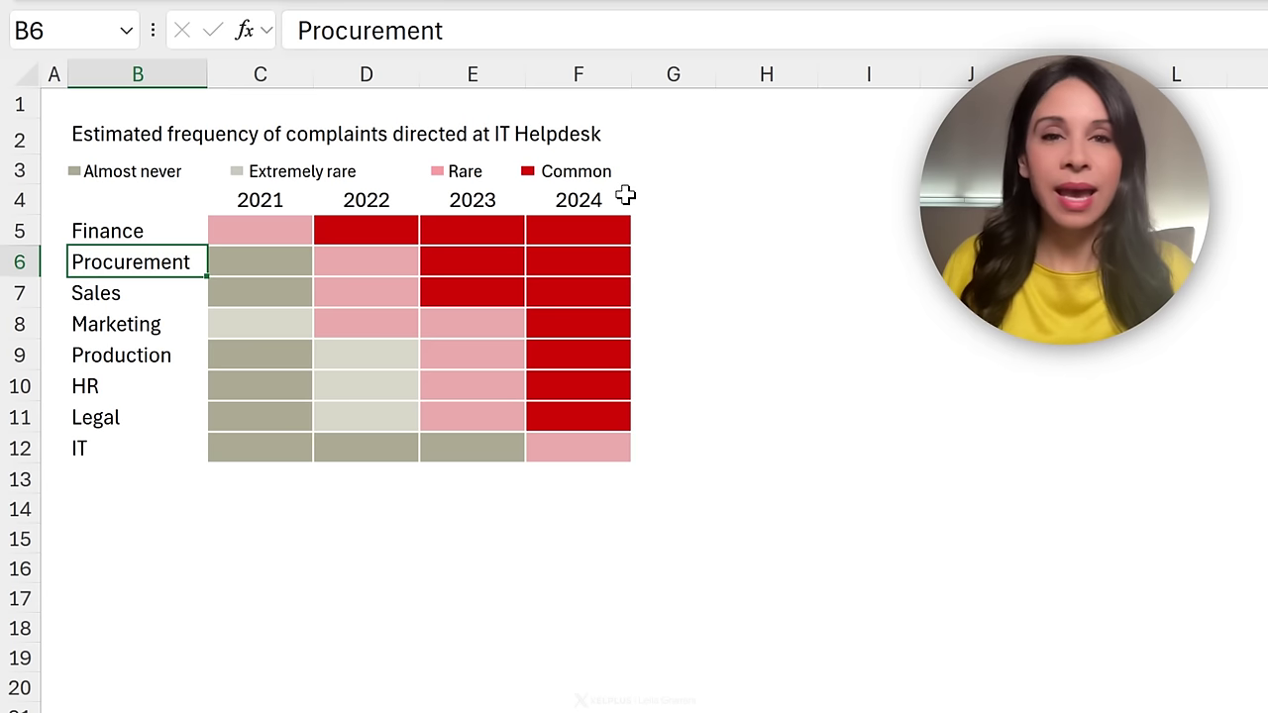
pyautogui.click(277, 232)
pyautogui.click(357, 222)
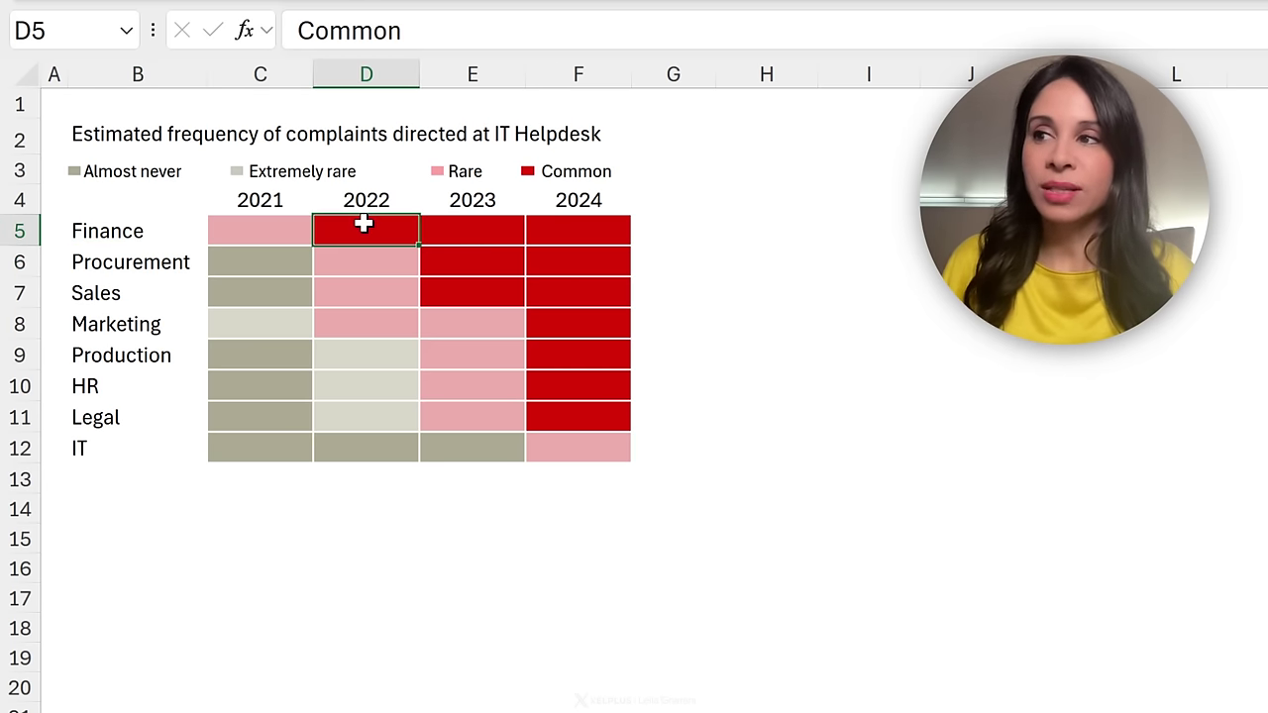
pyautogui.click(300, 227)
pyautogui.click(386, 231)
pyautogui.click(447, 221)
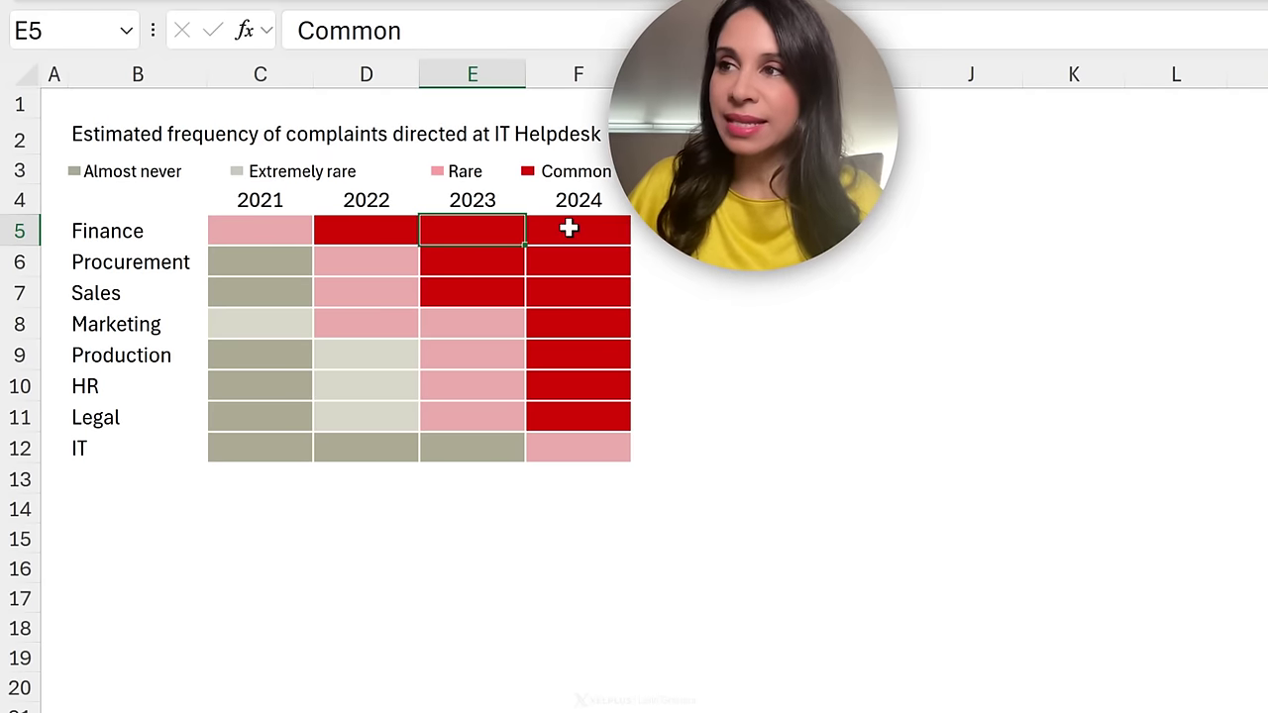
pyautogui.click(575, 224)
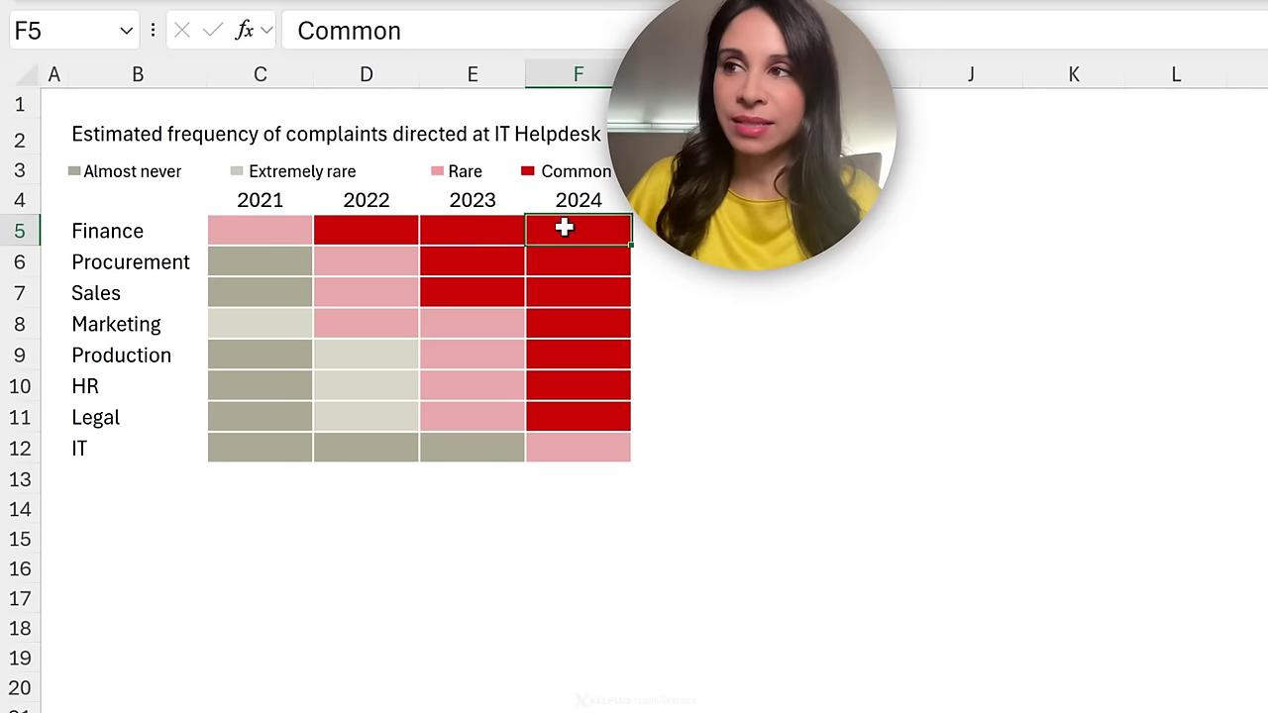
# Examine the complaint frequencies behind the coloured heat map cells of Procurement, Sales and Marketing across the years
pyautogui.click(470, 251)
pyautogui.click(475, 288)
pyautogui.click(462, 339)
pyautogui.click(405, 328)
pyautogui.click(383, 293)
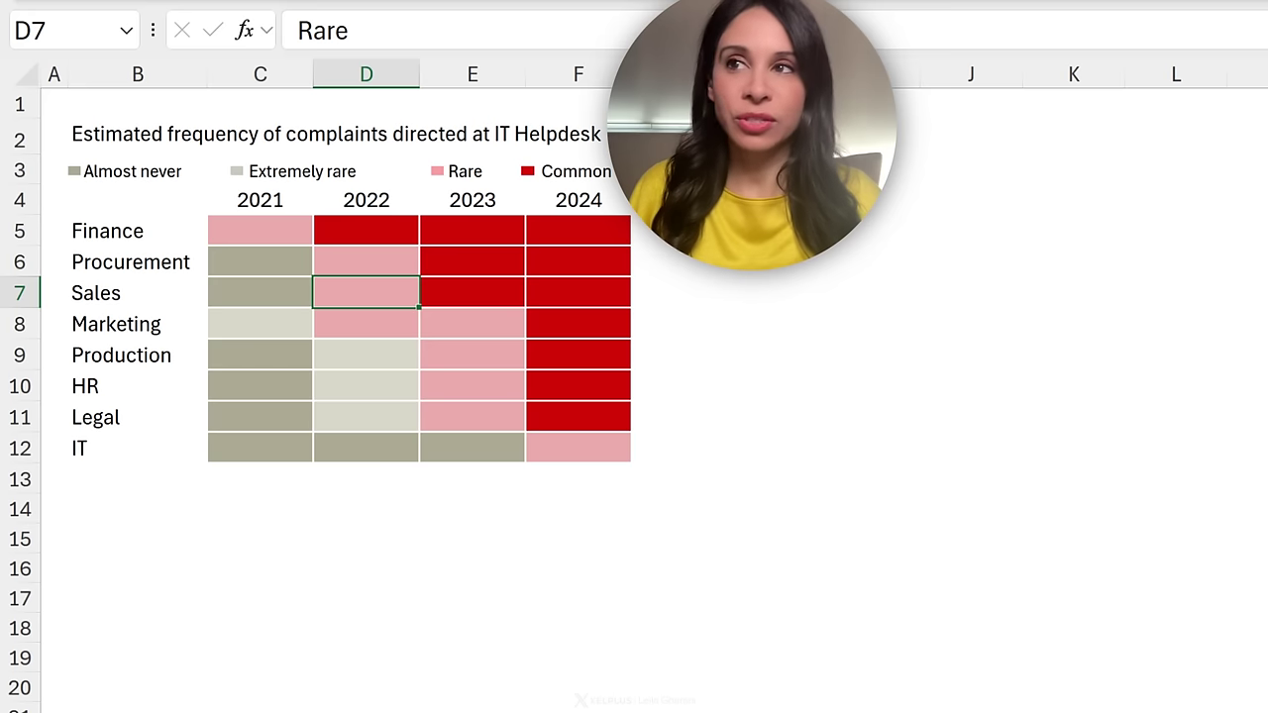
pyautogui.click(367, 266)
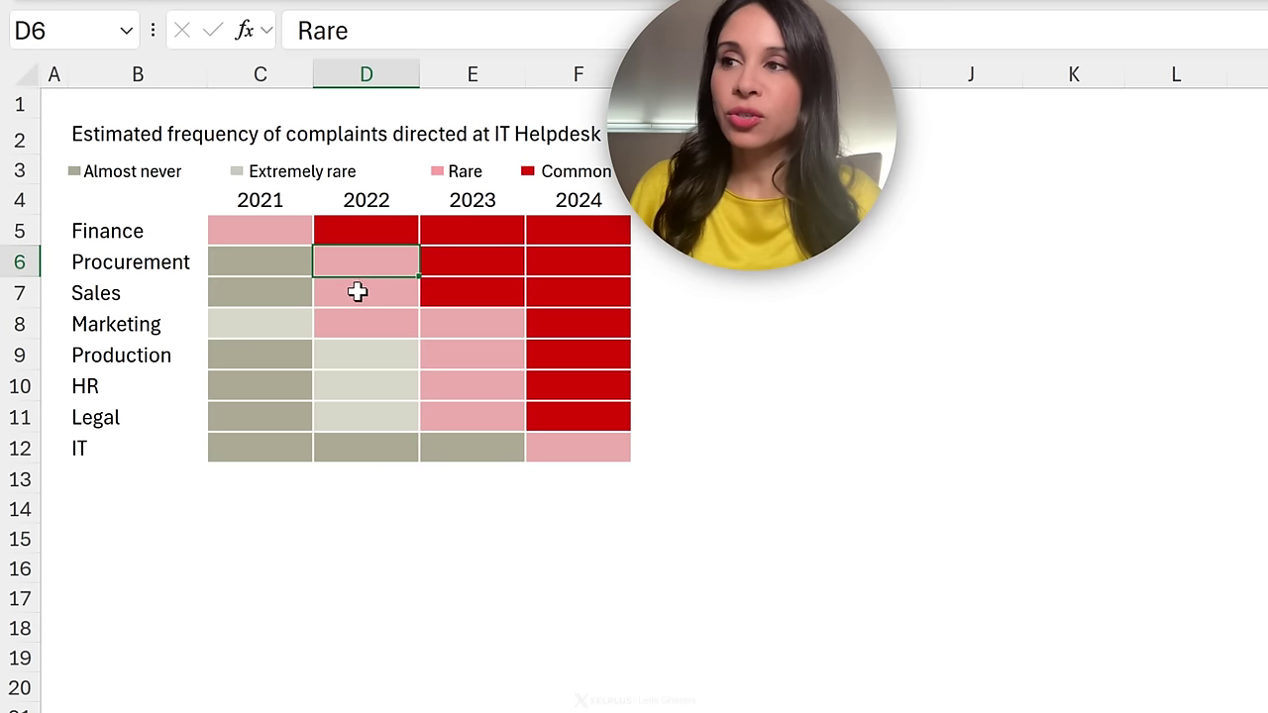
pyautogui.click(354, 294)
pyautogui.click(254, 259)
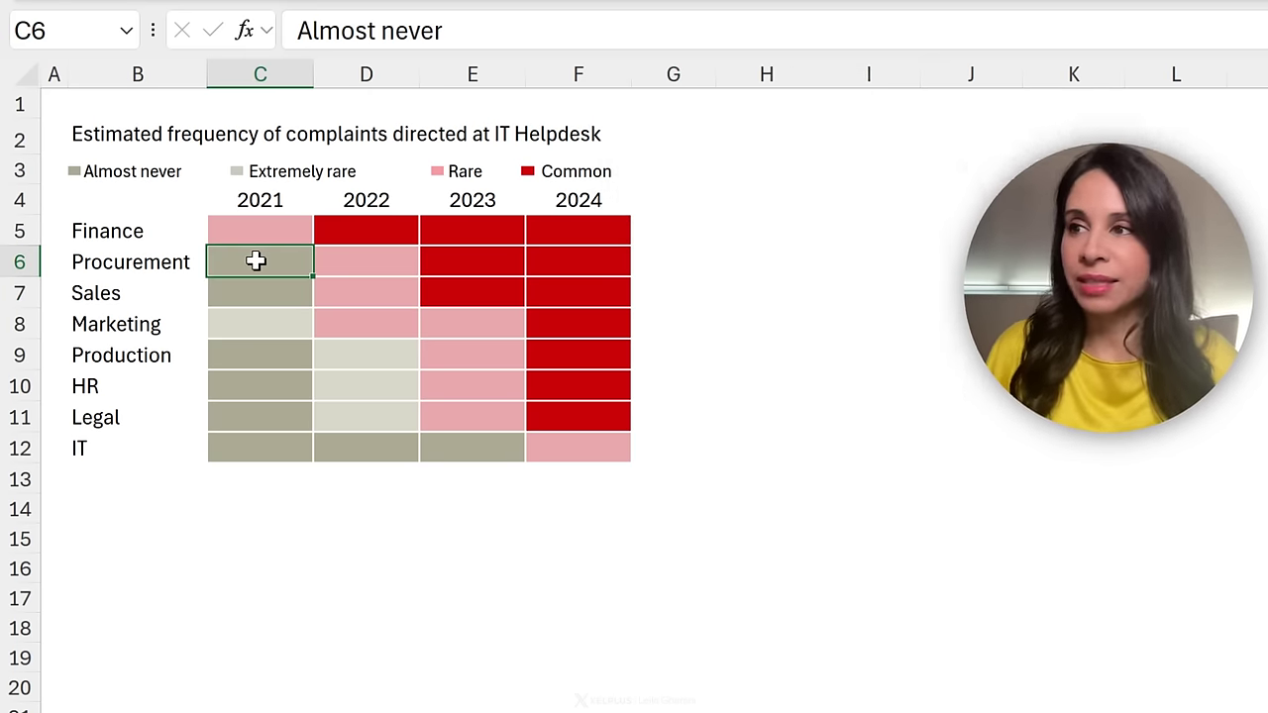
pyautogui.click(400, 261)
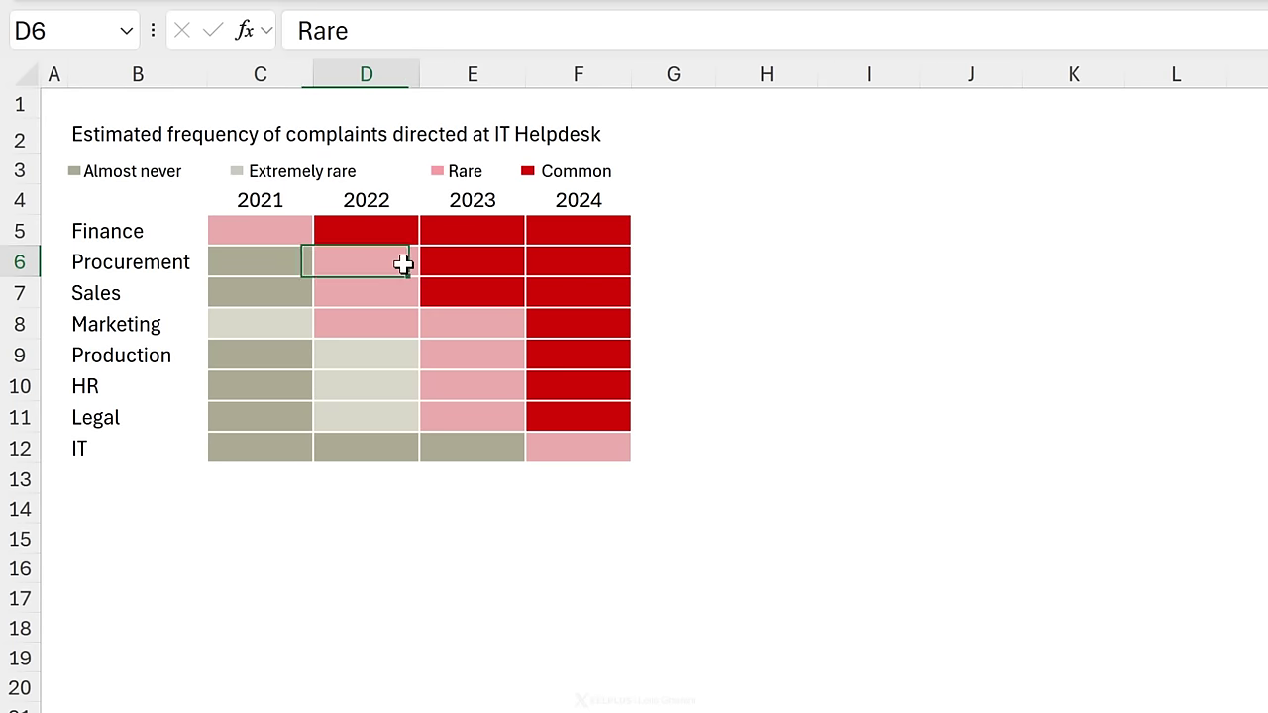
pyautogui.click(383, 300)
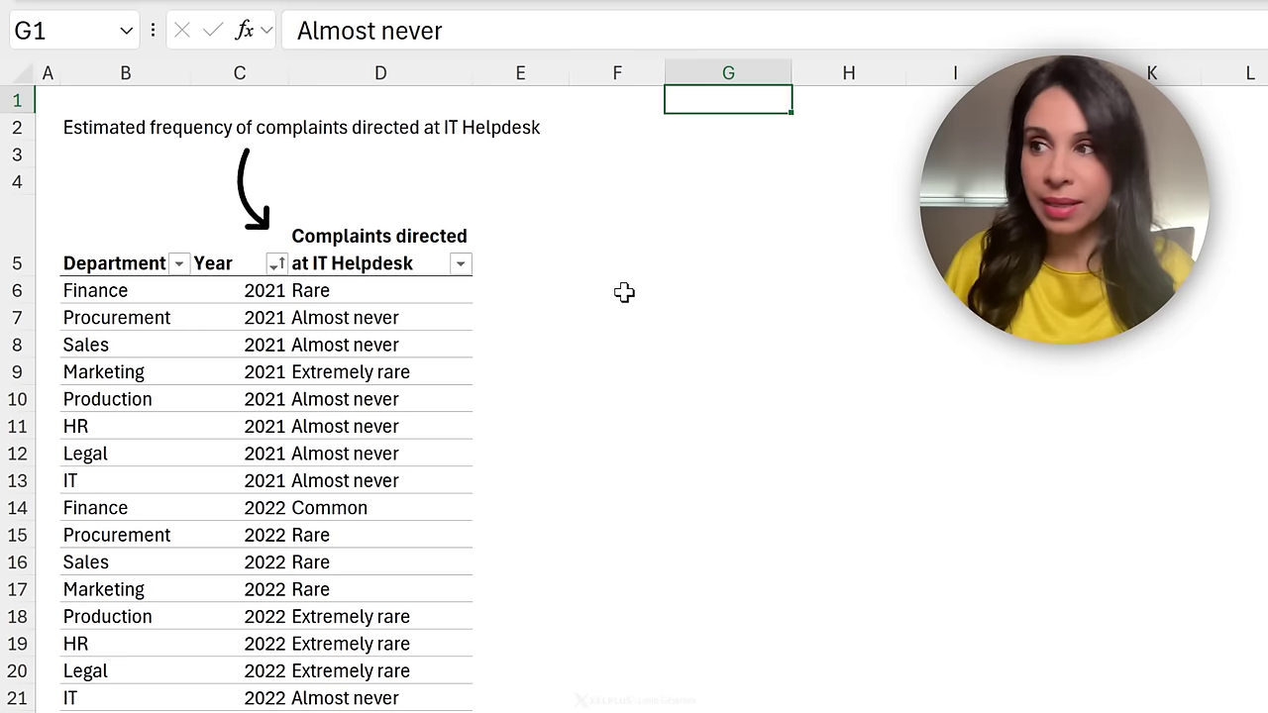
# Review the complaints source table's Department, Year and Complaints columns, and check the name assigned to the table
pyautogui.click(189, 345)
pyautogui.scroll(-3, 192, 360)
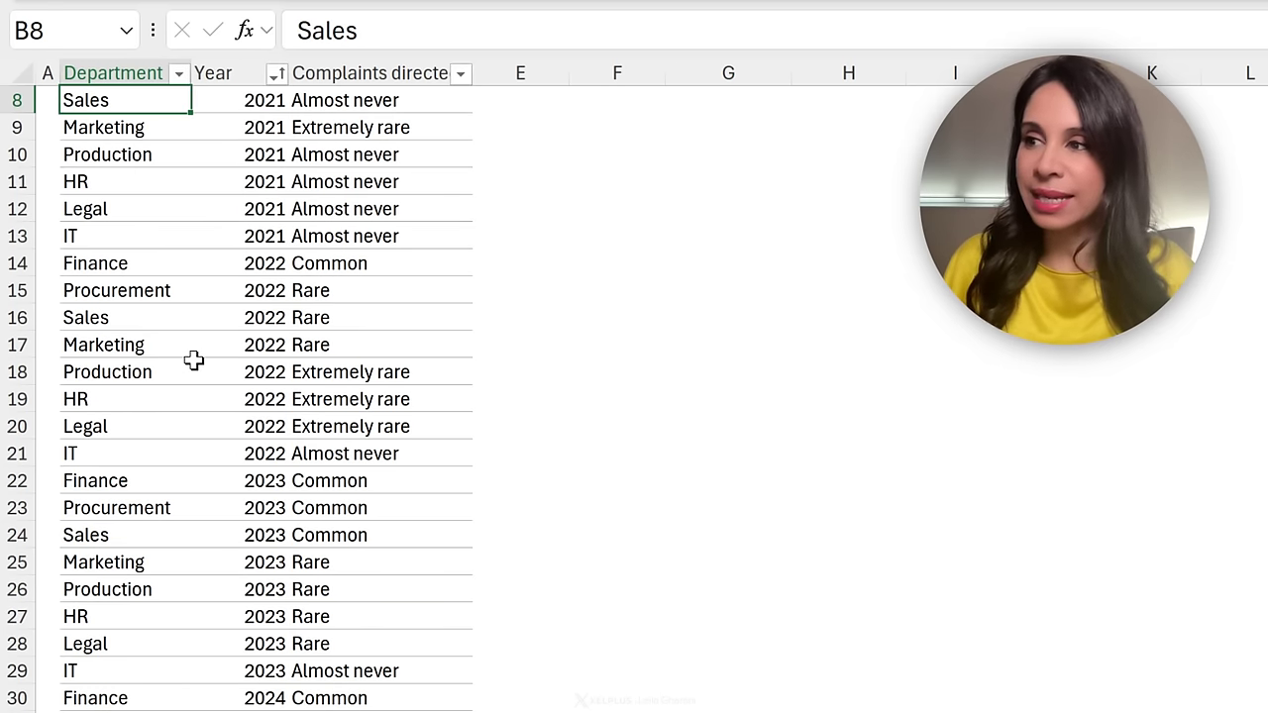
pyautogui.scroll(3, 193, 359)
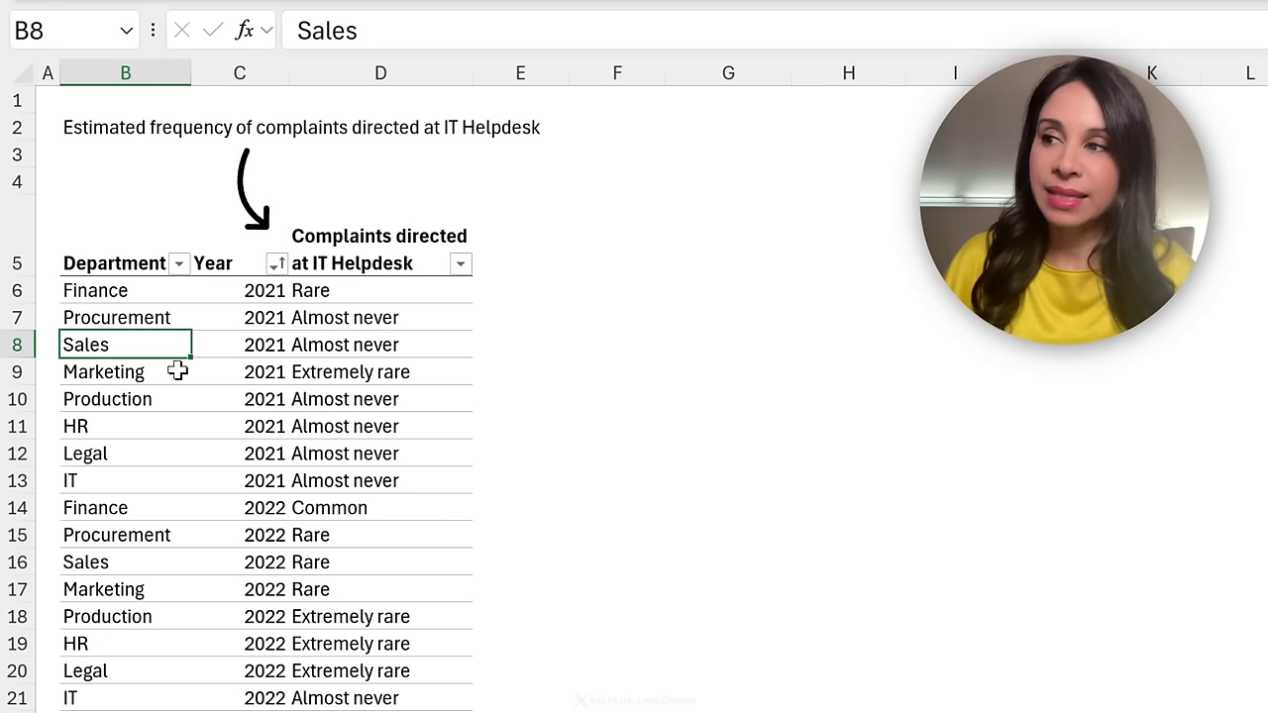
pyautogui.click(130, 283)
pyautogui.moveTo(120, 253); pyautogui.dragTo(111, 443)
pyautogui.click(169, 371)
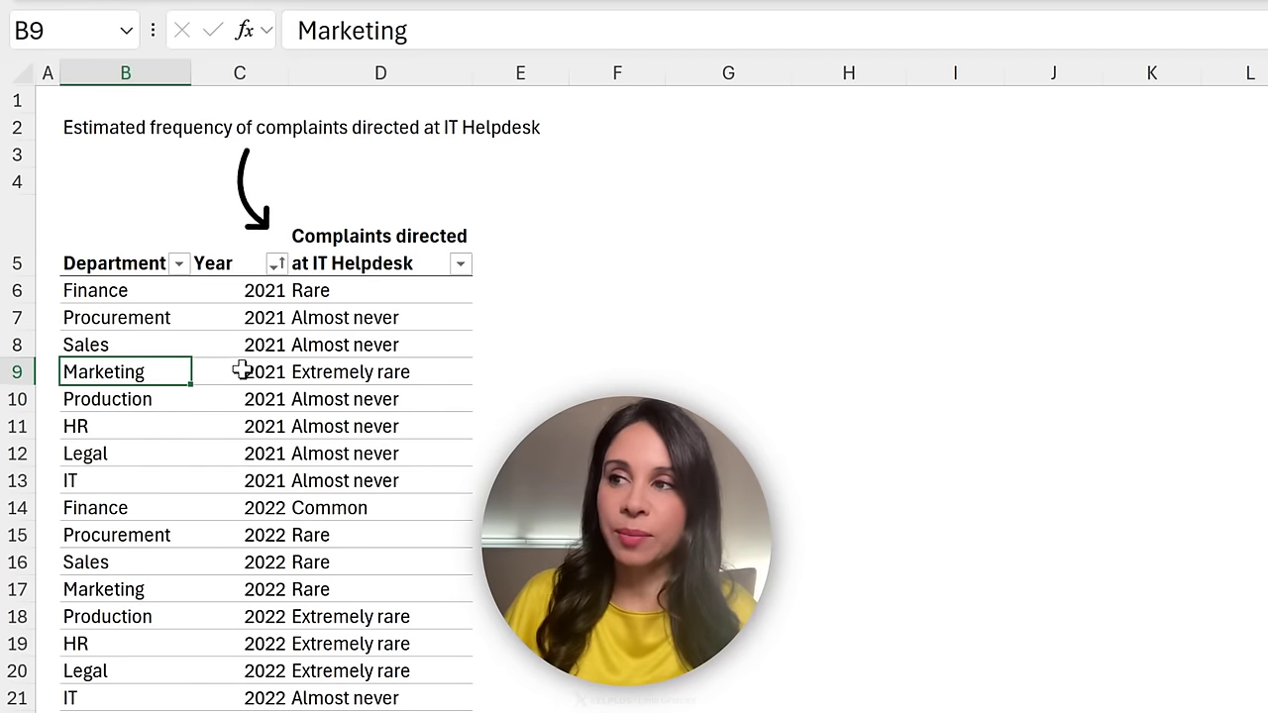
pyautogui.click(243, 371)
pyautogui.click(362, 369)
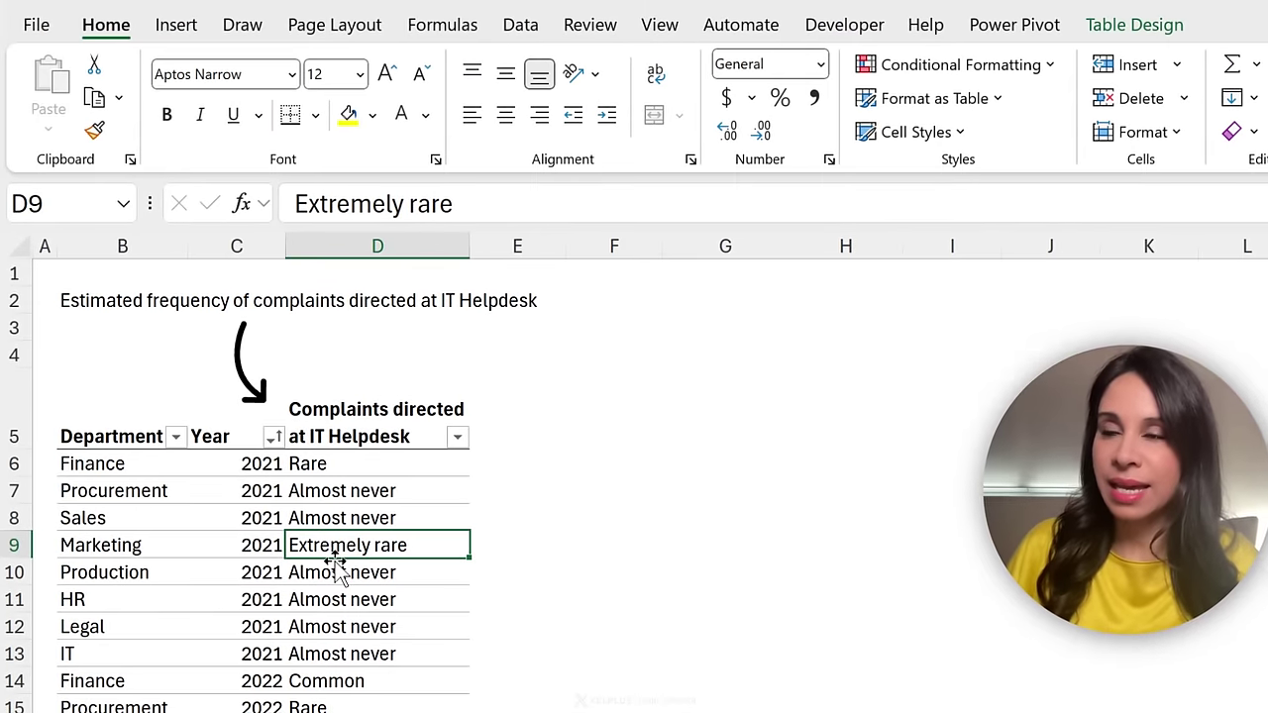
pyautogui.click(1100, 22)
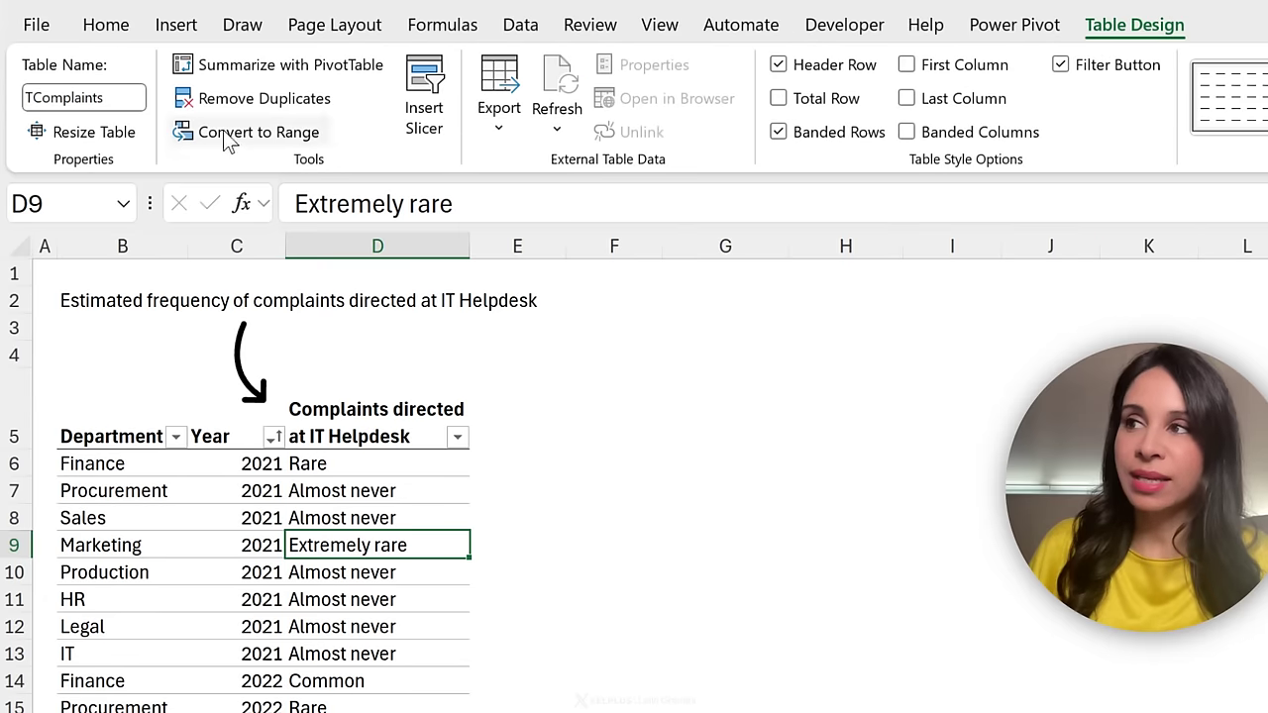
pyautogui.click(352, 518)
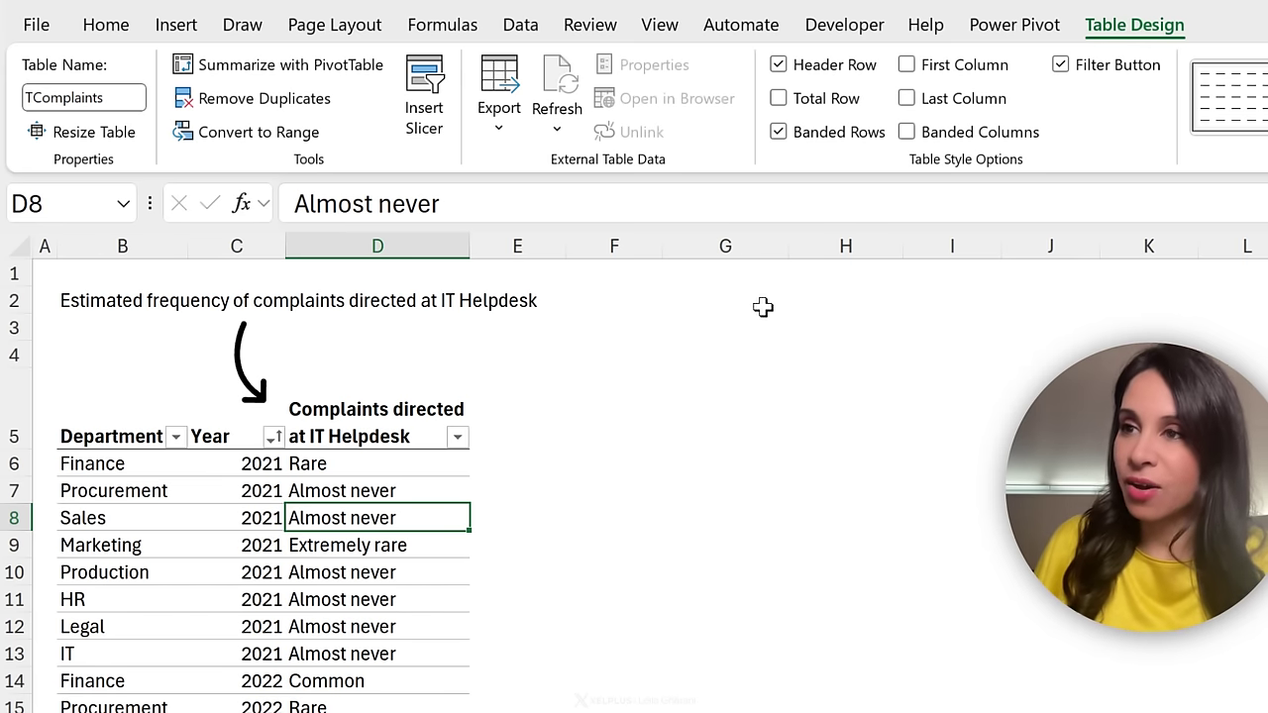
# Set the font colour of the hidden frequency labels in G1:G4 to black
pyautogui.moveTo(738, 273); pyautogui.dragTo(720, 349)
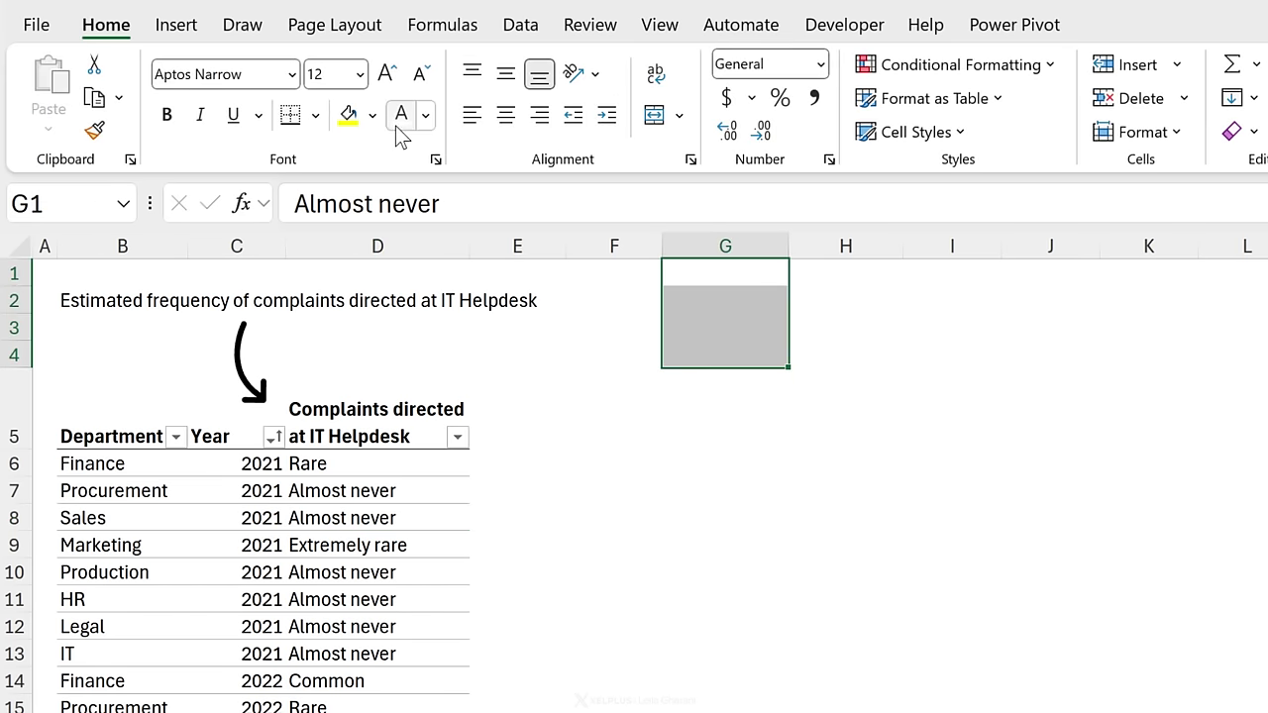
pyautogui.click(425, 115)
pyautogui.click(415, 224)
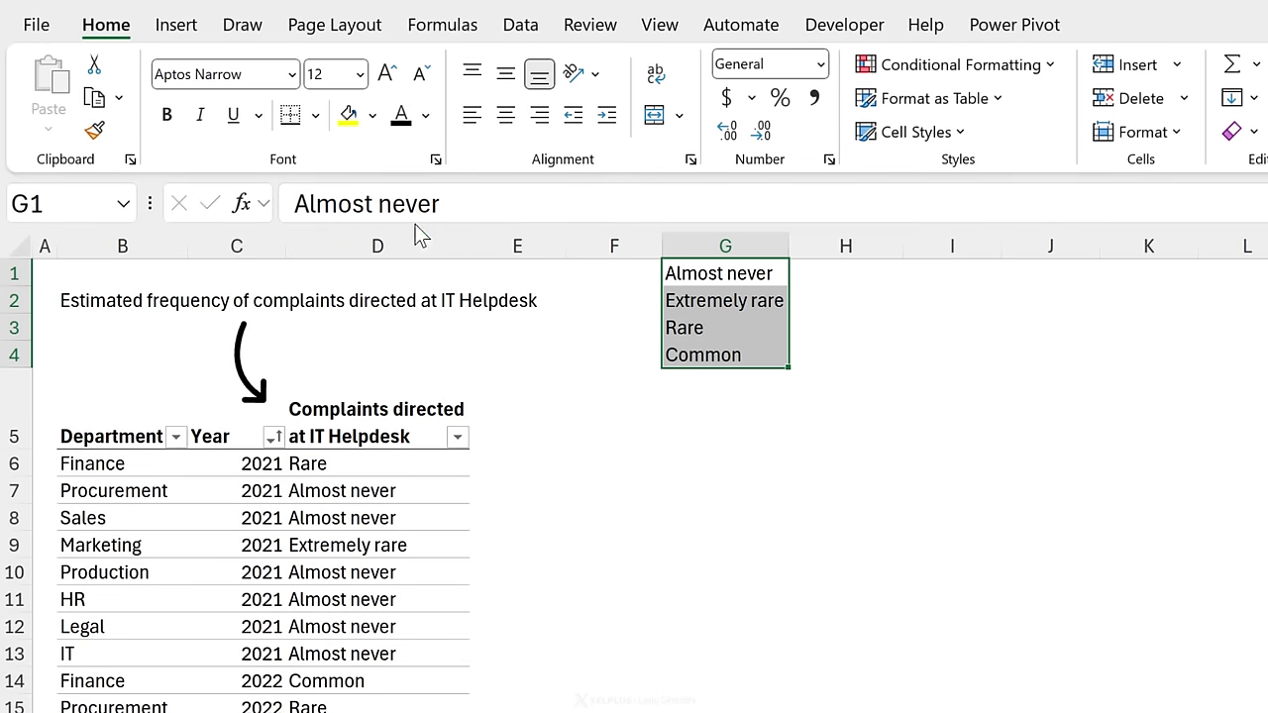
pyautogui.click(715, 276)
pyautogui.click(805, 275)
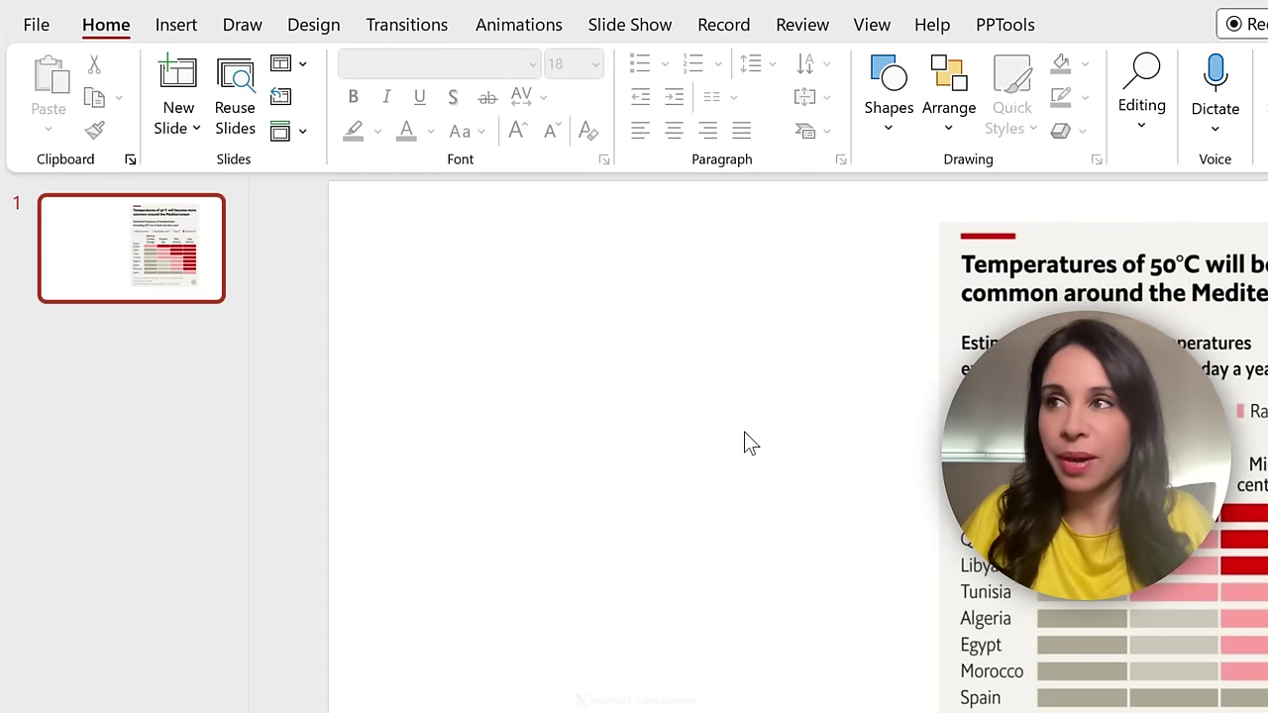
# In PowerPoint, draw a thin horizontal rectangle on the slide's blank area beside the temperature chart picture
pyautogui.click(178, 29)
pyautogui.click(564, 127)
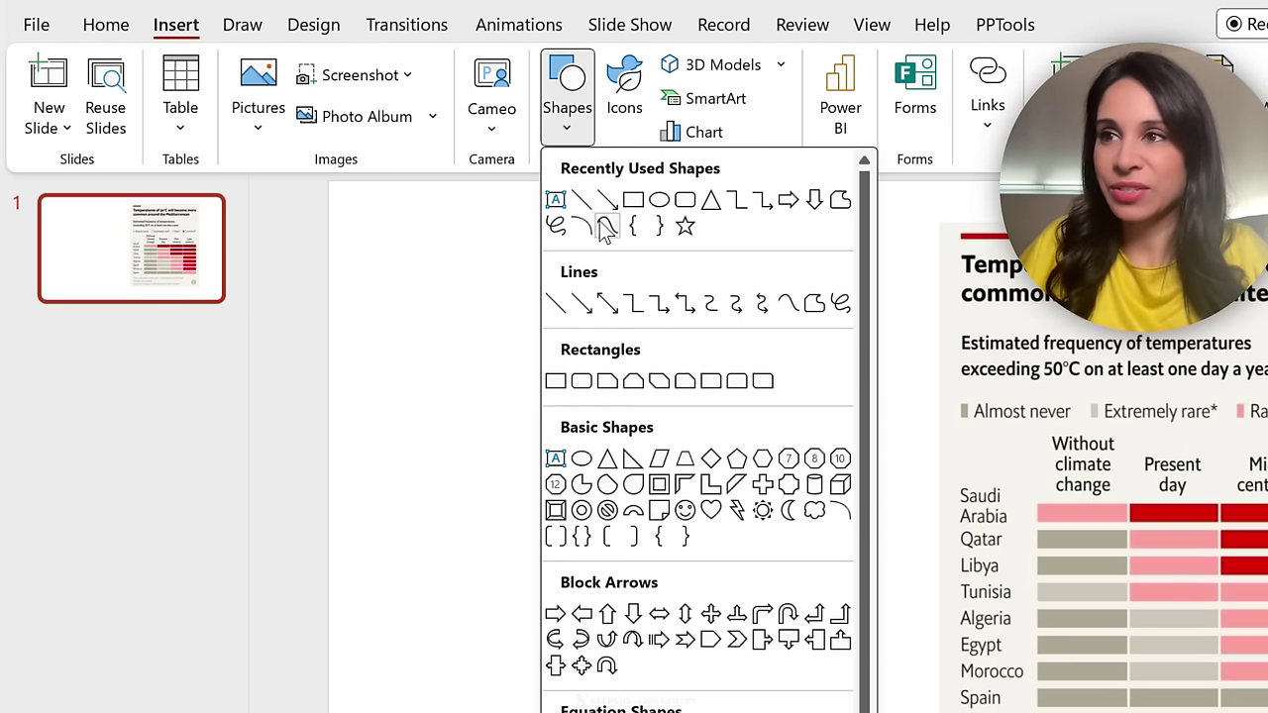
pyautogui.click(632, 201)
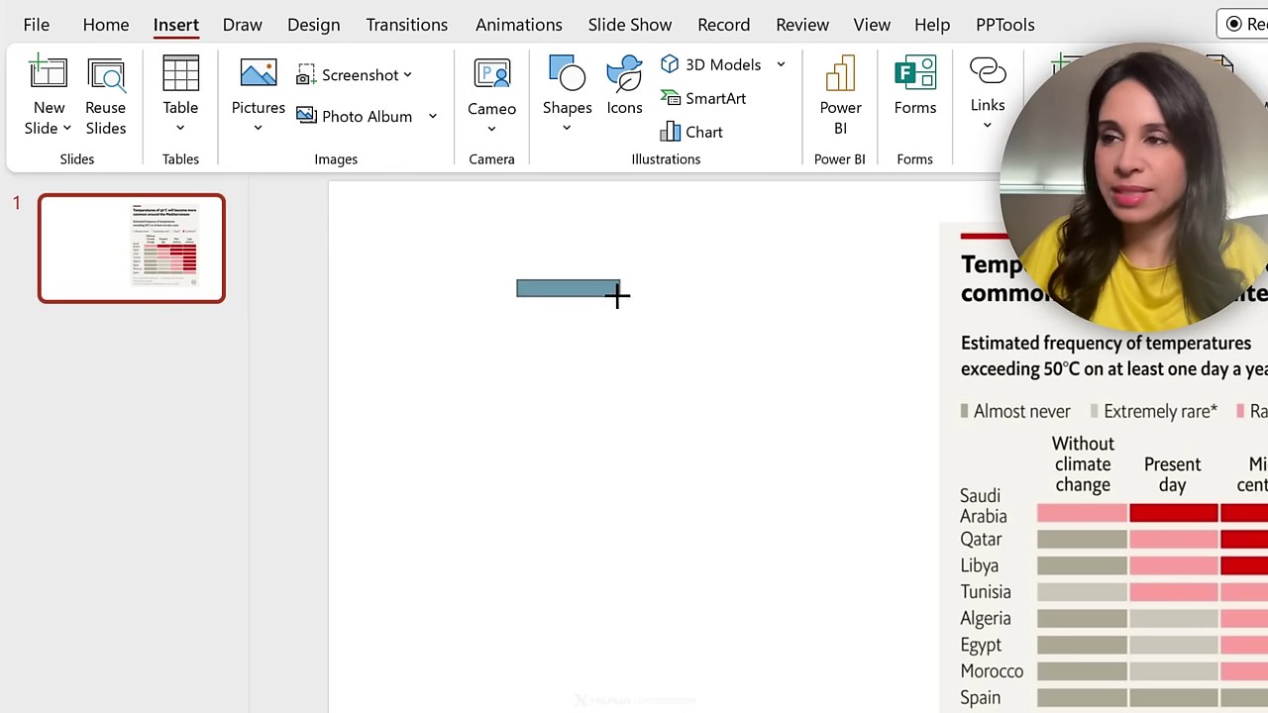
pyautogui.moveTo(615, 295); pyautogui.dragTo(612, 310)
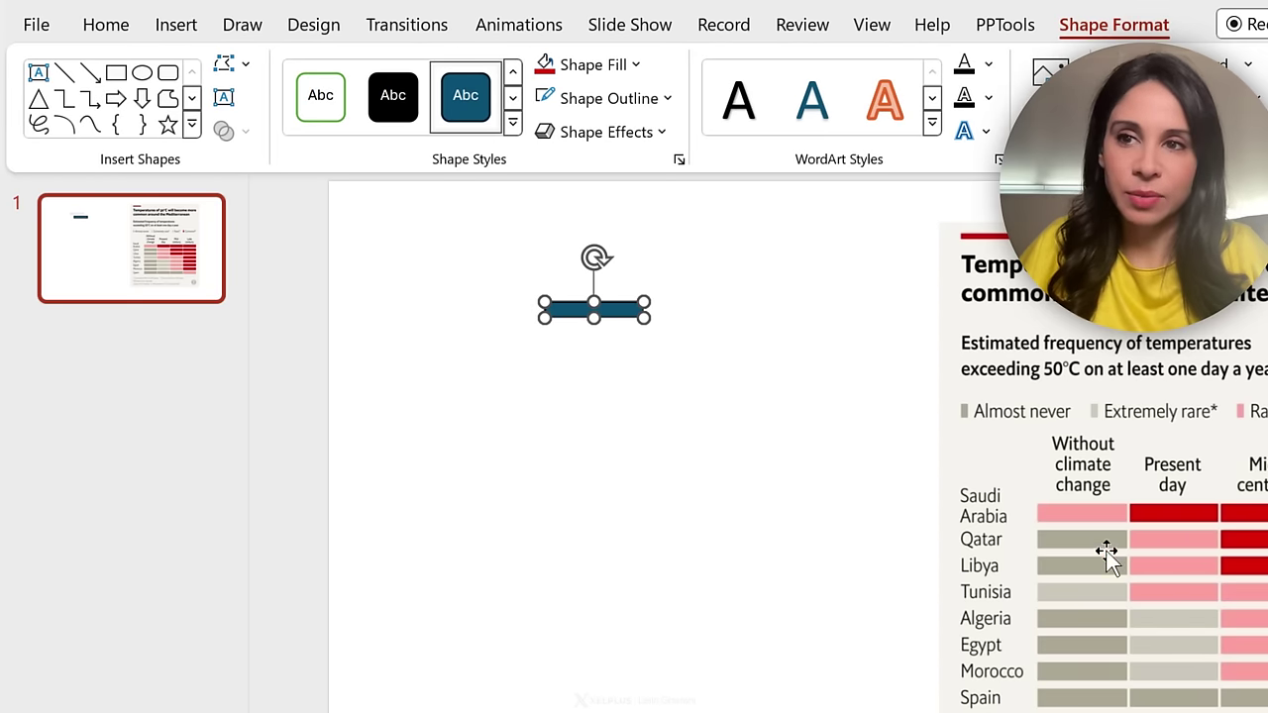
# Fill the rectangle with the heat map's red sampled with the Eyedropper and set its outline to white
pyautogui.click(637, 66)
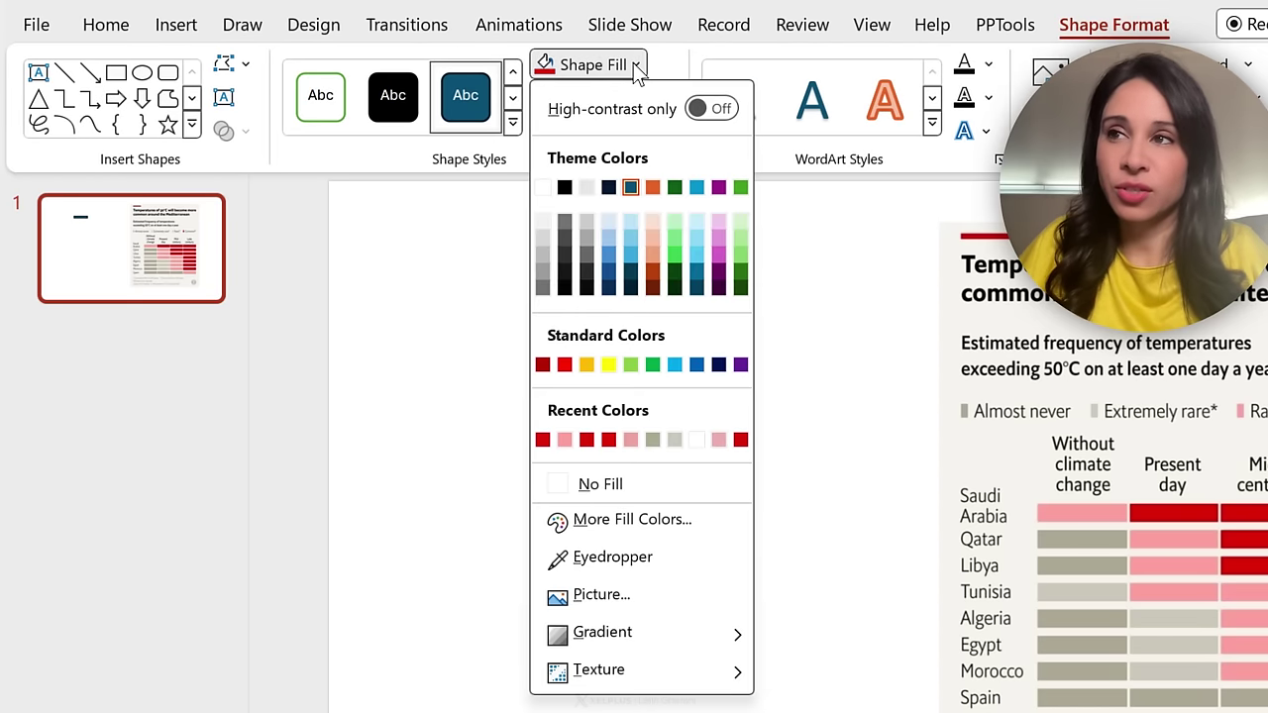
pyautogui.click(615, 560)
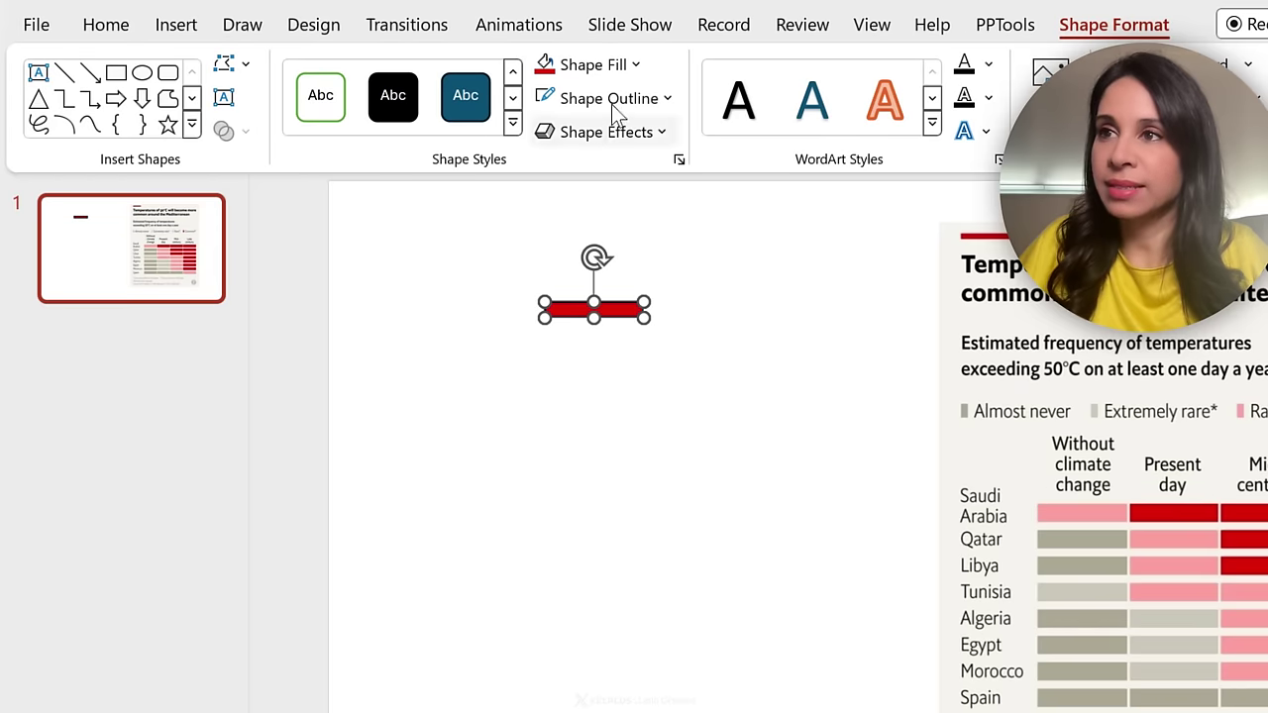
pyautogui.click(668, 98)
pyautogui.click(548, 220)
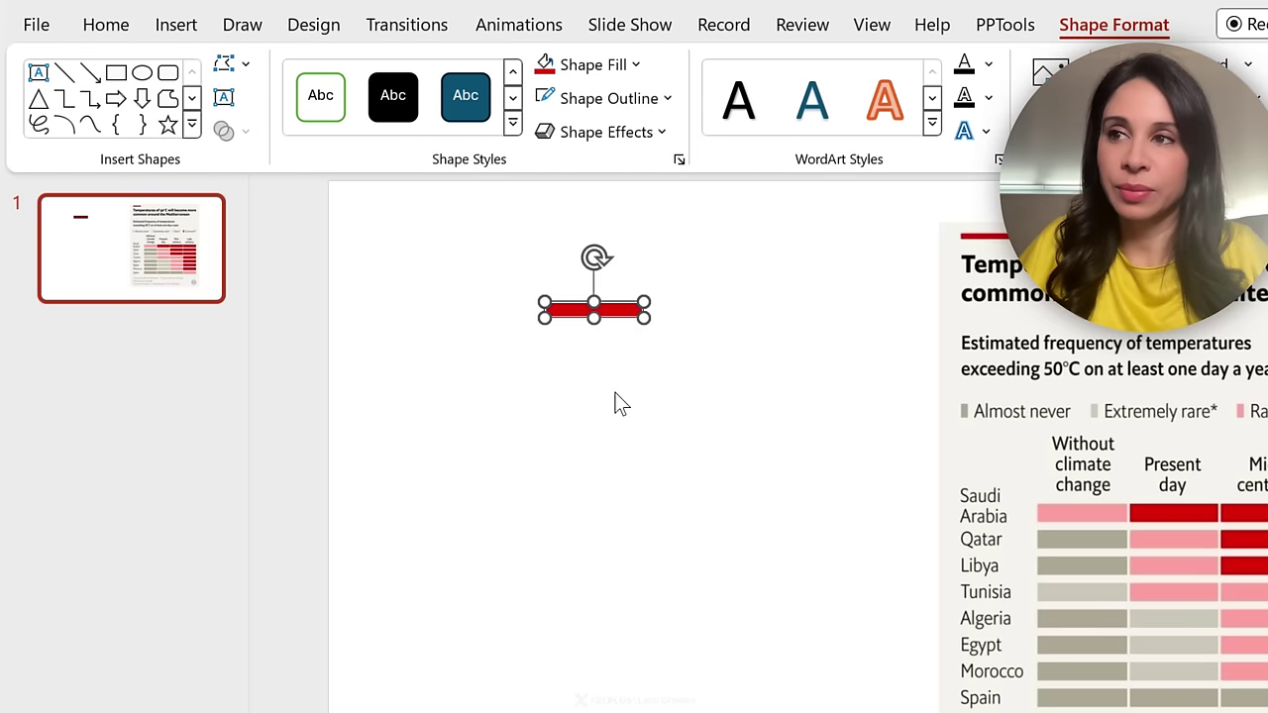
pyautogui.click(614, 391)
# Locate the Save as Picture command for the red rectangle without saving it
pyautogui.click(595, 310)
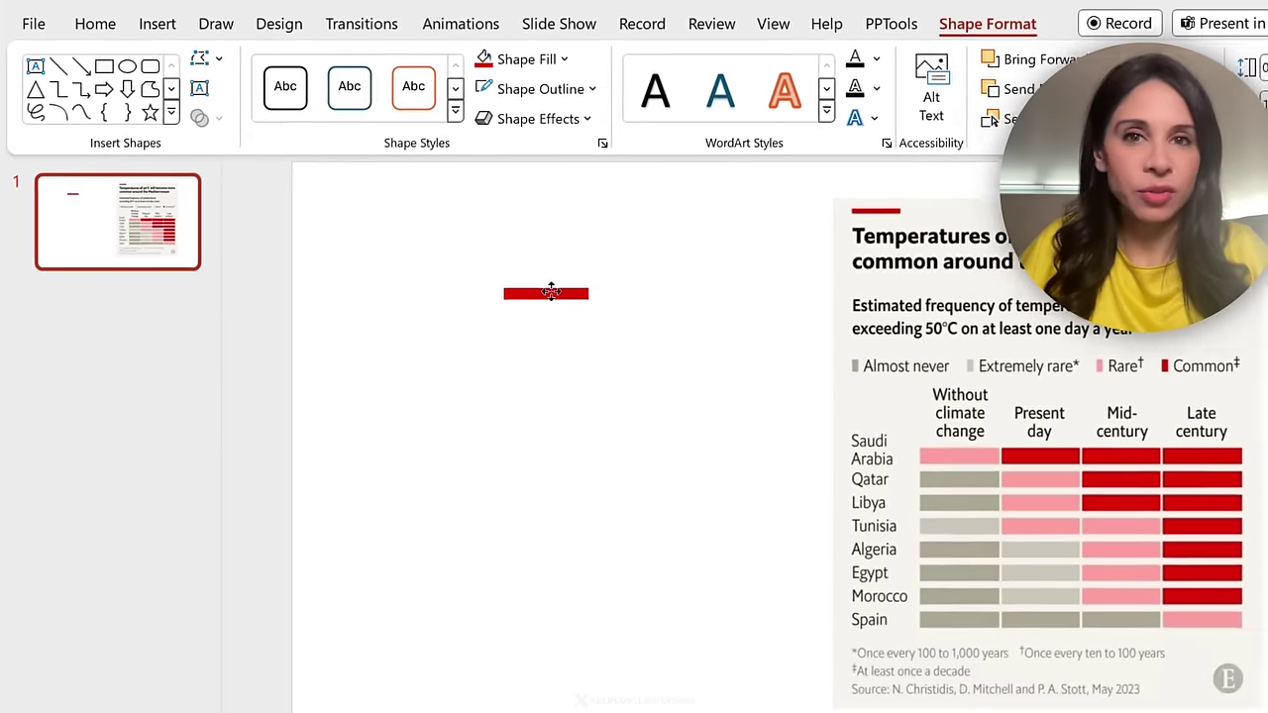
pyautogui.rightClick(589, 313)
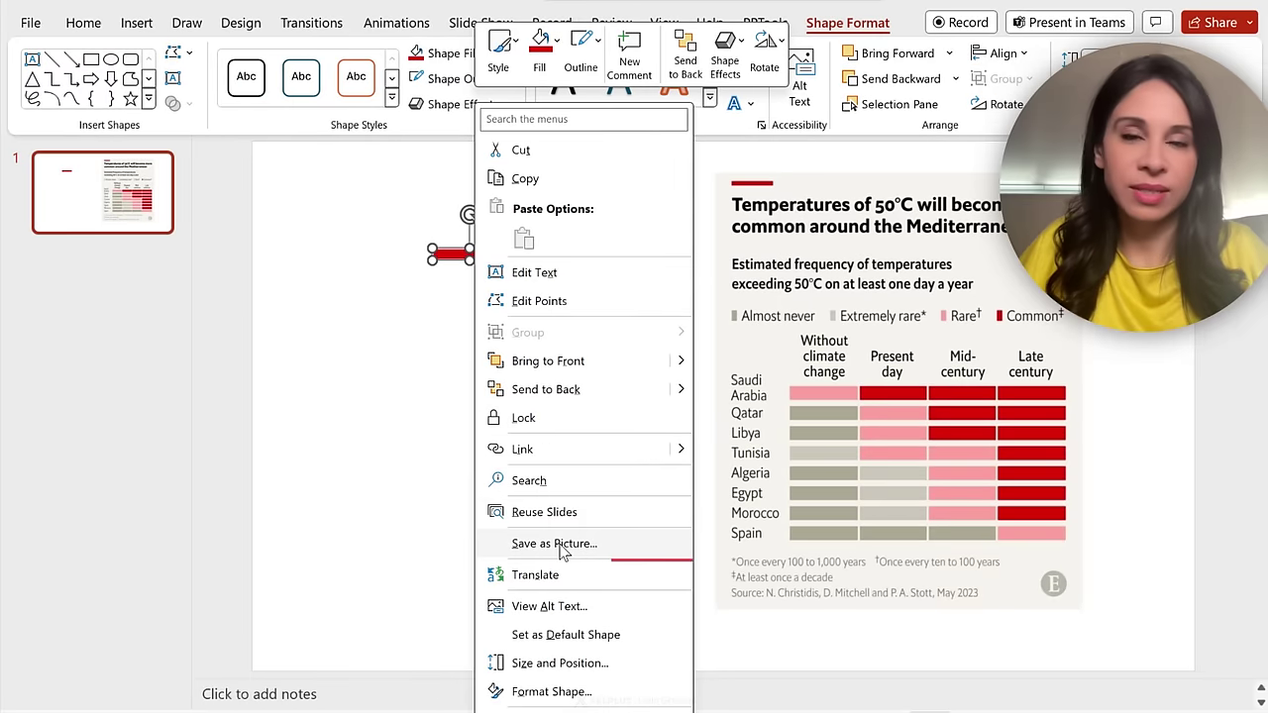
pyautogui.press('Escape')
pyautogui.click(429, 304)
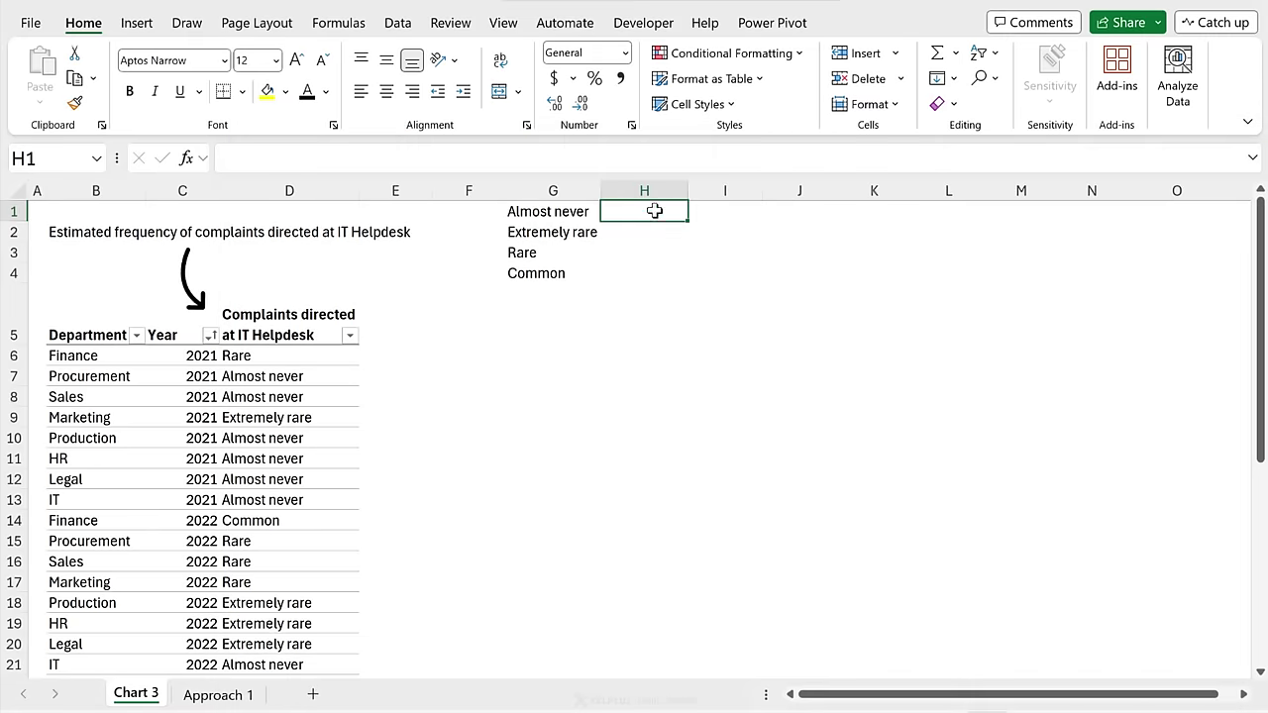
# In Excel, place Dark_grey.png, Grey.png, pink.png and red.png from the Shapes folder inside cells H1:H4 of the Chart 3 sheet
pyautogui.moveTo(655, 210); pyautogui.dragTo(654, 273)
pyautogui.click(138, 24)
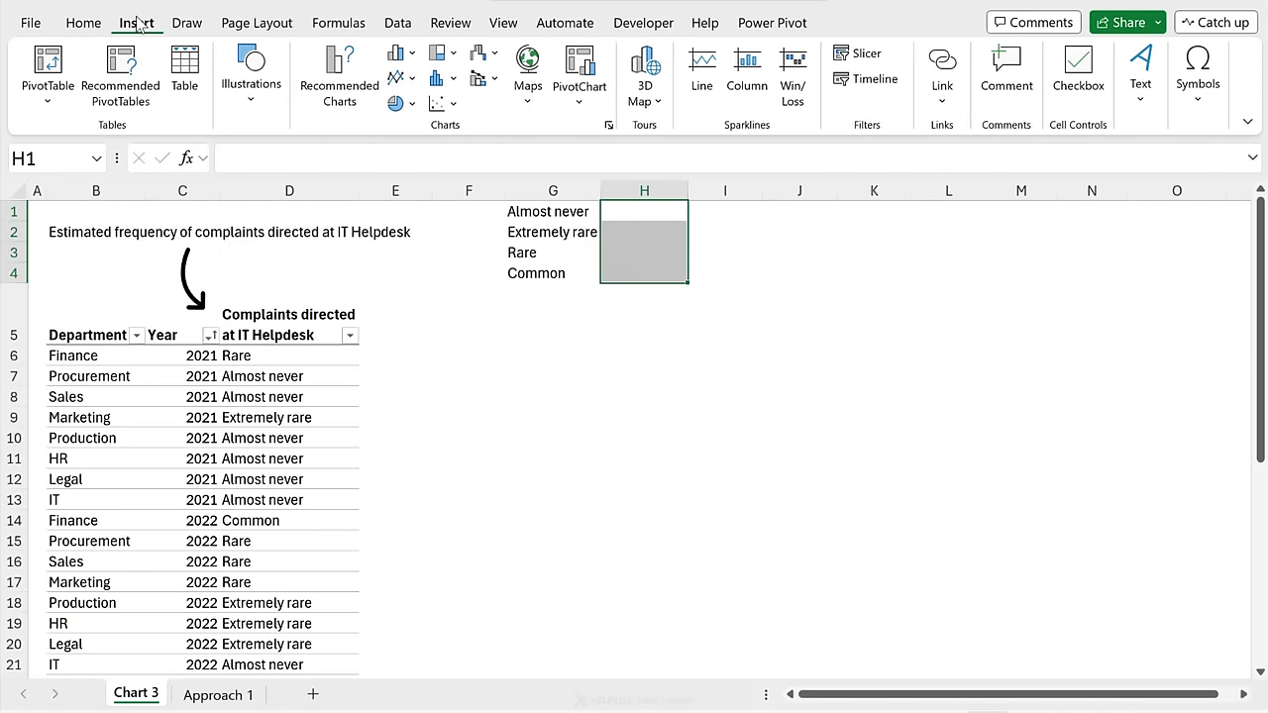
pyautogui.click(282, 97)
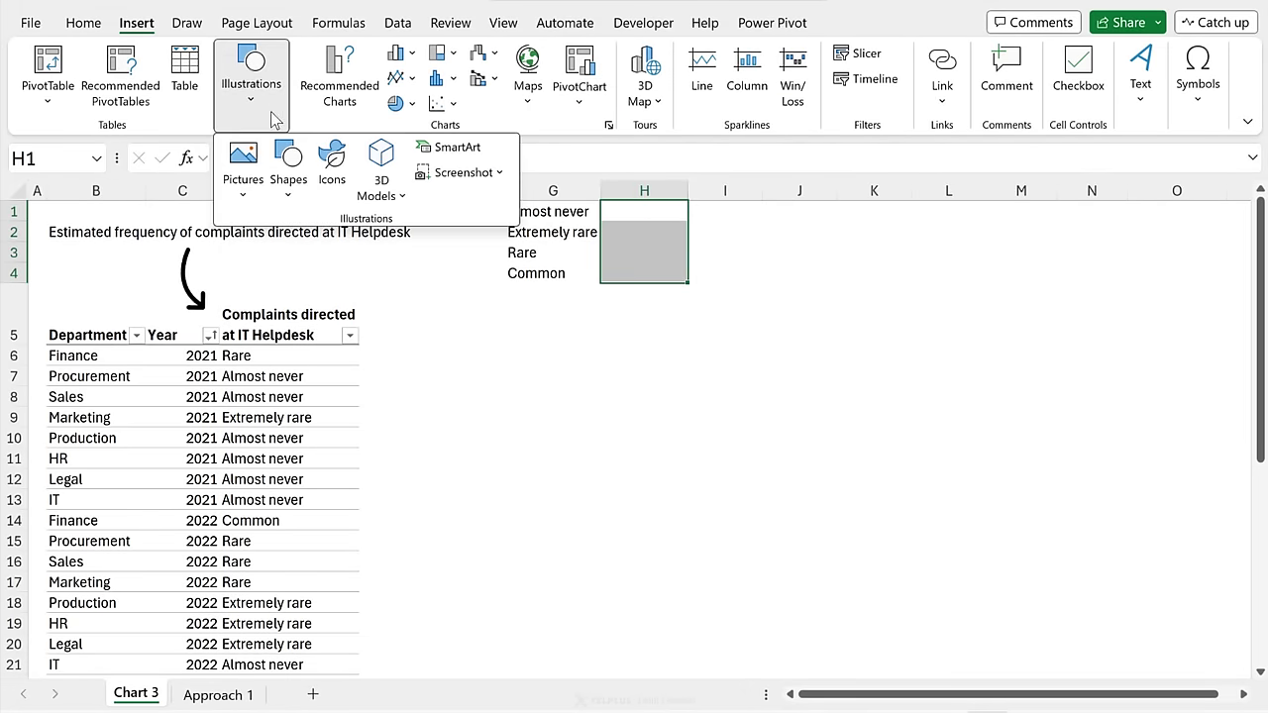
pyautogui.click(261, 178)
pyautogui.moveTo(279, 229)
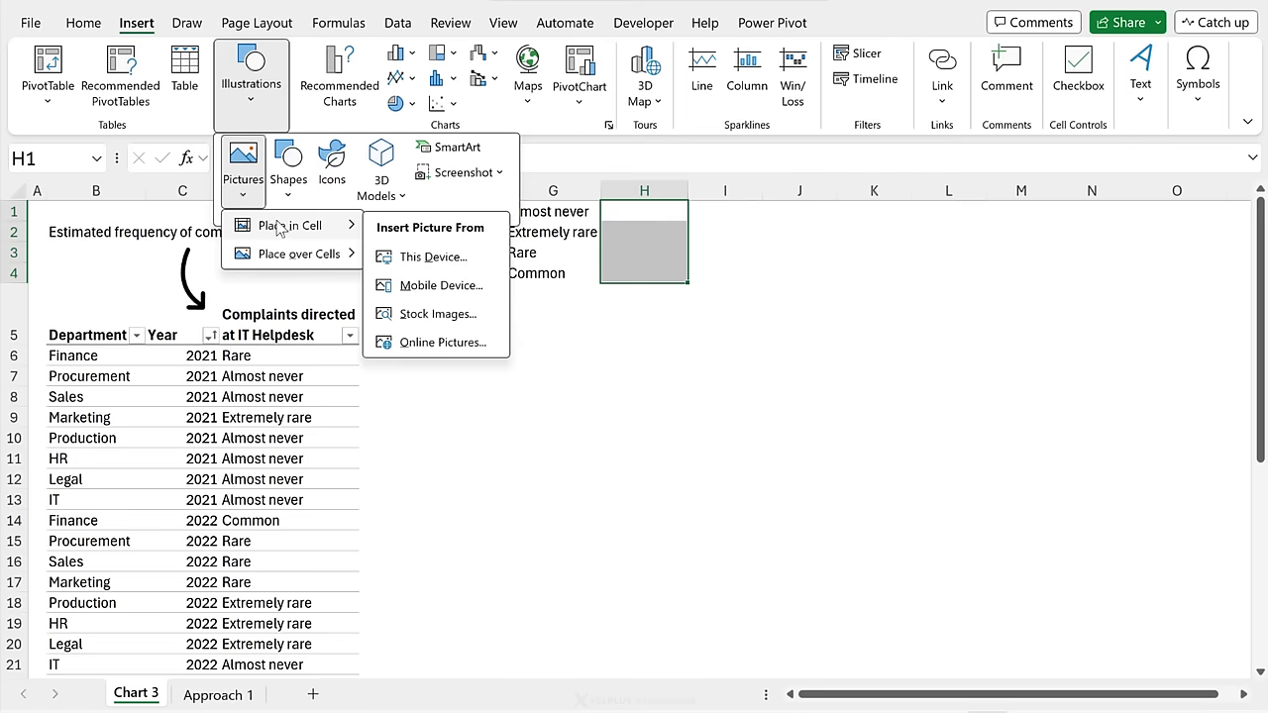
pyautogui.click(414, 257)
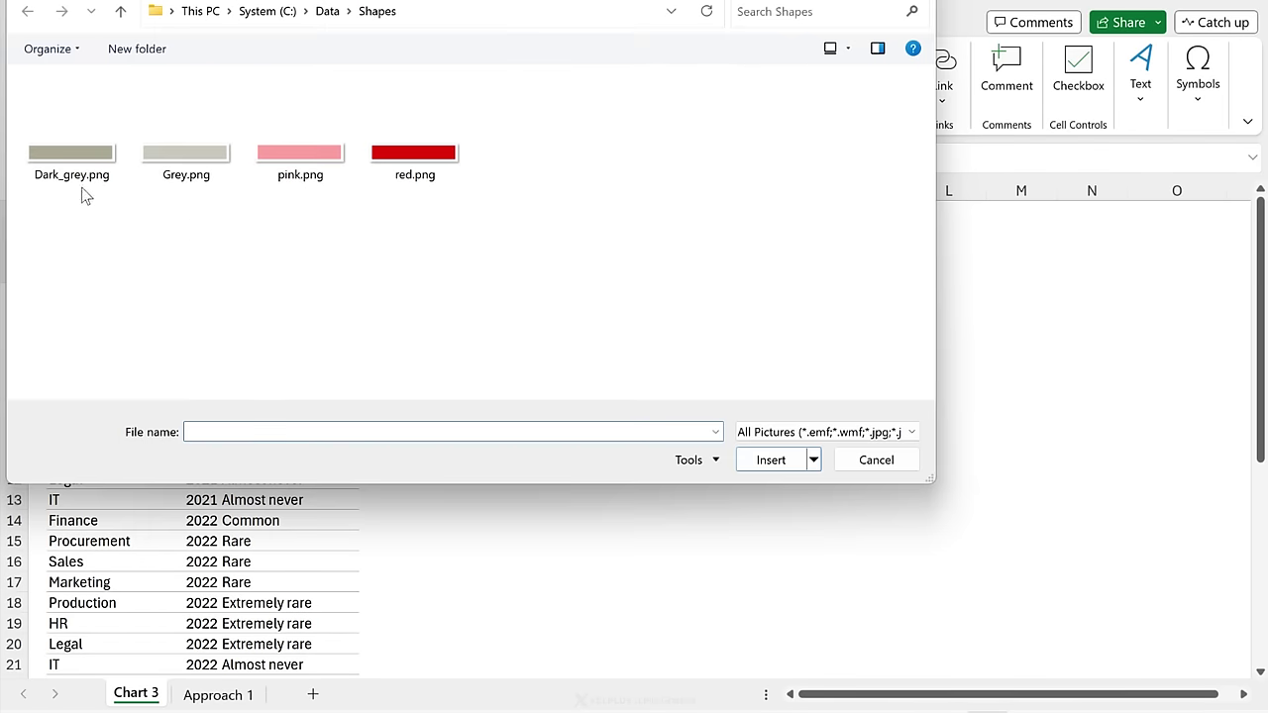
pyautogui.click(82, 181)
pyautogui.keyDown('ctrl'); pyautogui.click(184, 177); pyautogui.keyUp('ctrl')
pyautogui.keyDown('ctrl'); pyautogui.click(299, 179); pyautogui.keyUp('ctrl')
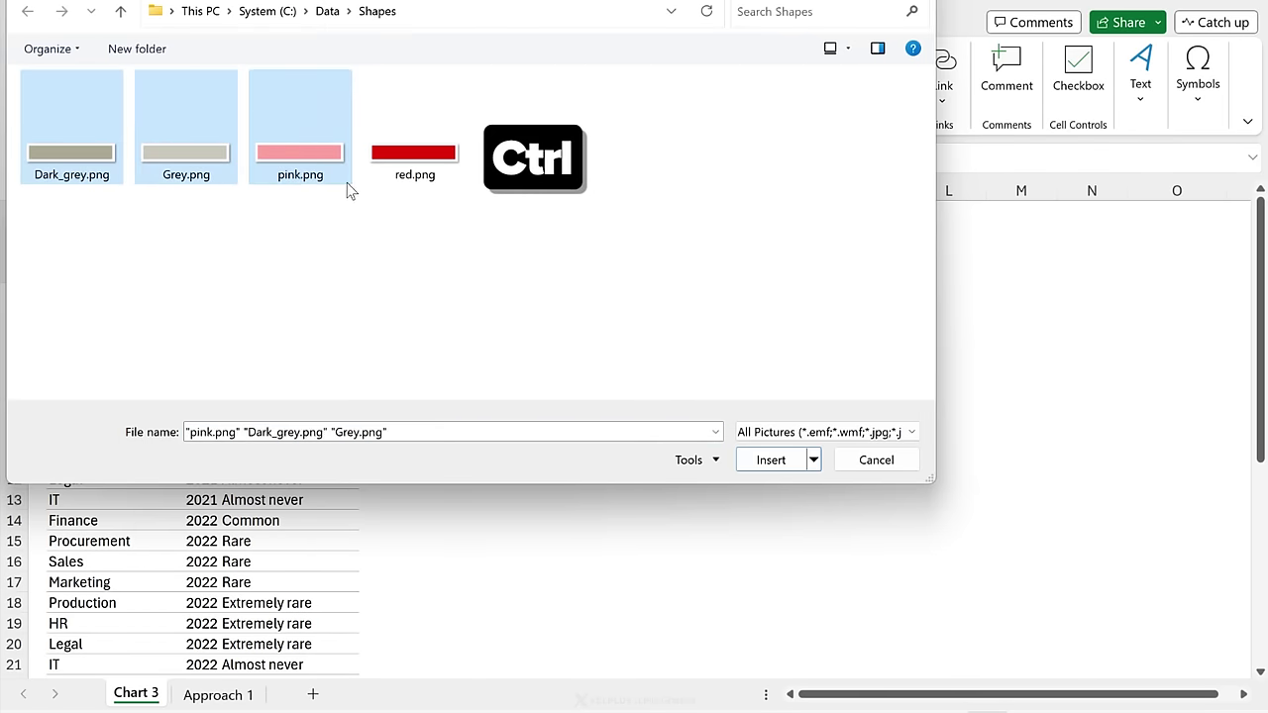
pyautogui.keyDown('ctrl'); pyautogui.click(396, 188); pyautogui.keyUp('ctrl')
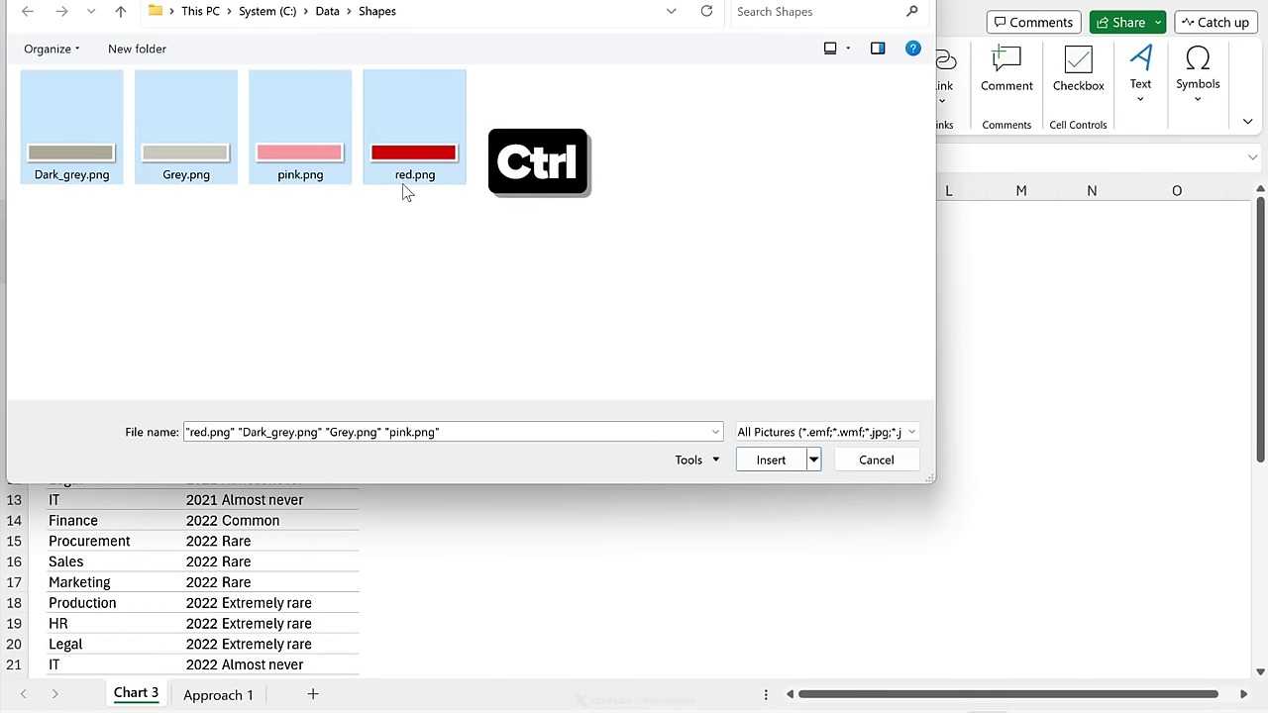
pyautogui.click(770, 461)
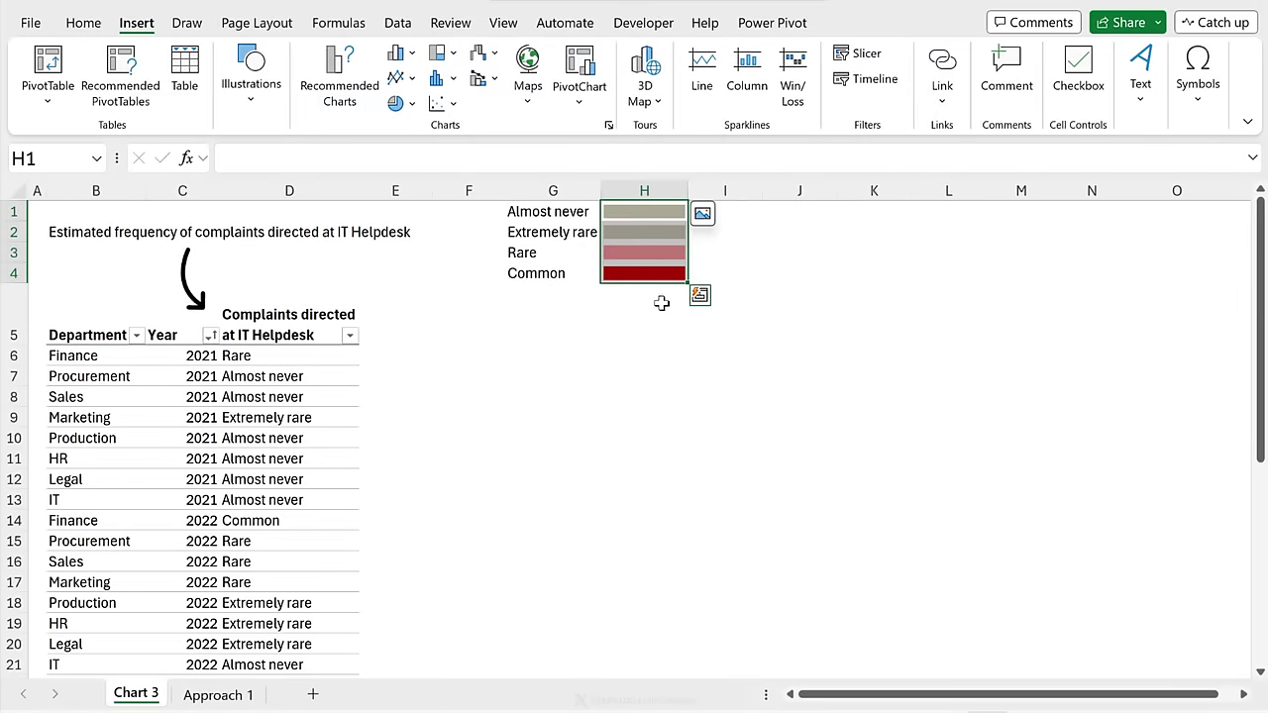
# Add a Category column to the complaints table by entering its header in E5
pyautogui.click(394, 357)
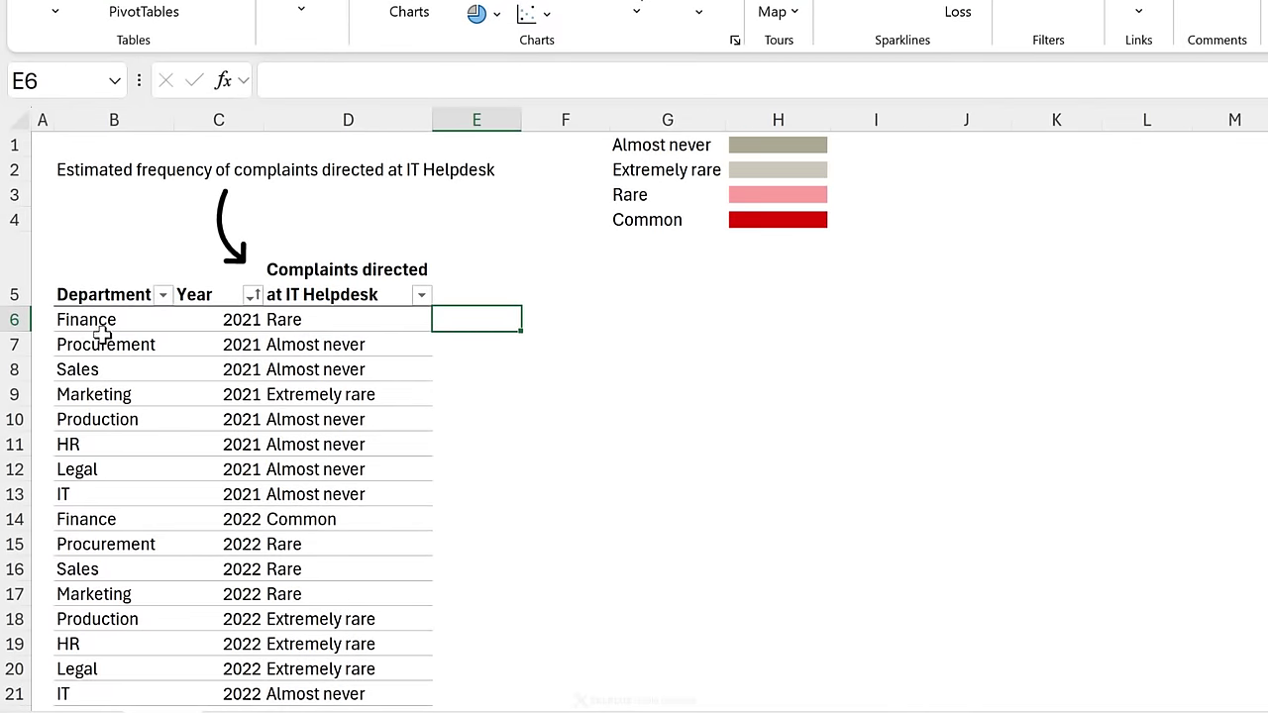
pyautogui.click(311, 327)
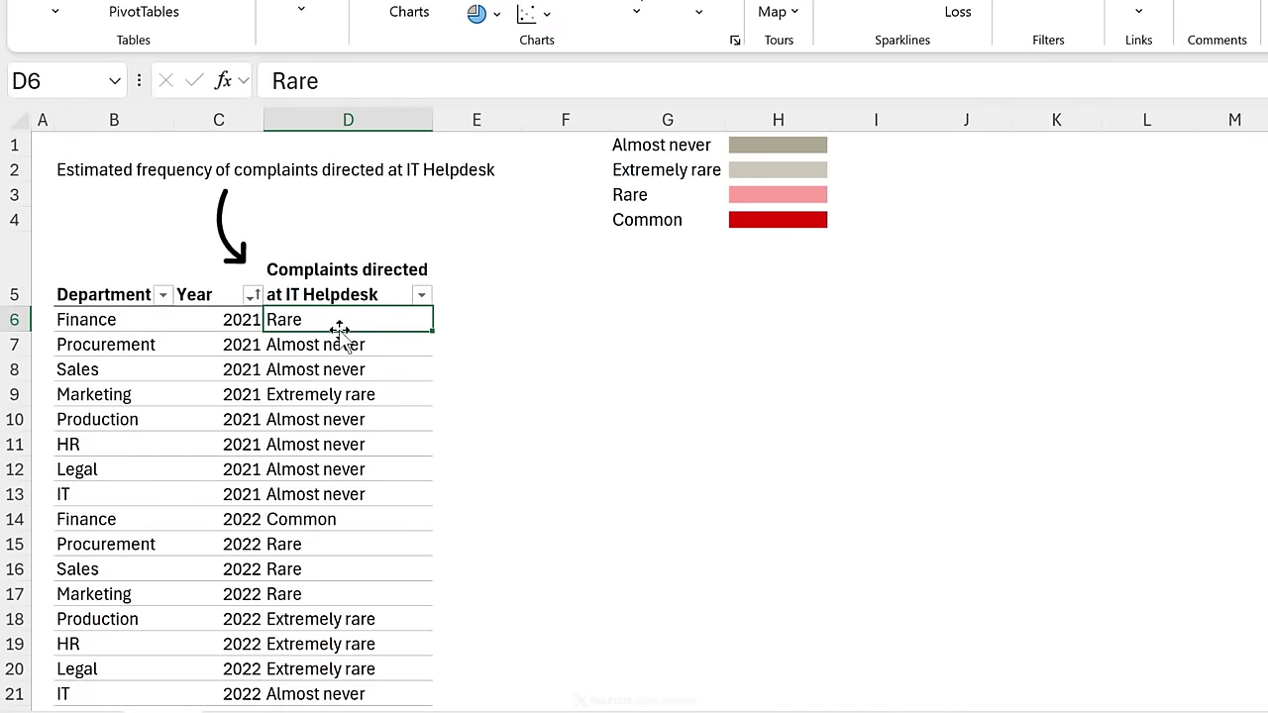
pyautogui.click(452, 325)
pyautogui.click(760, 205)
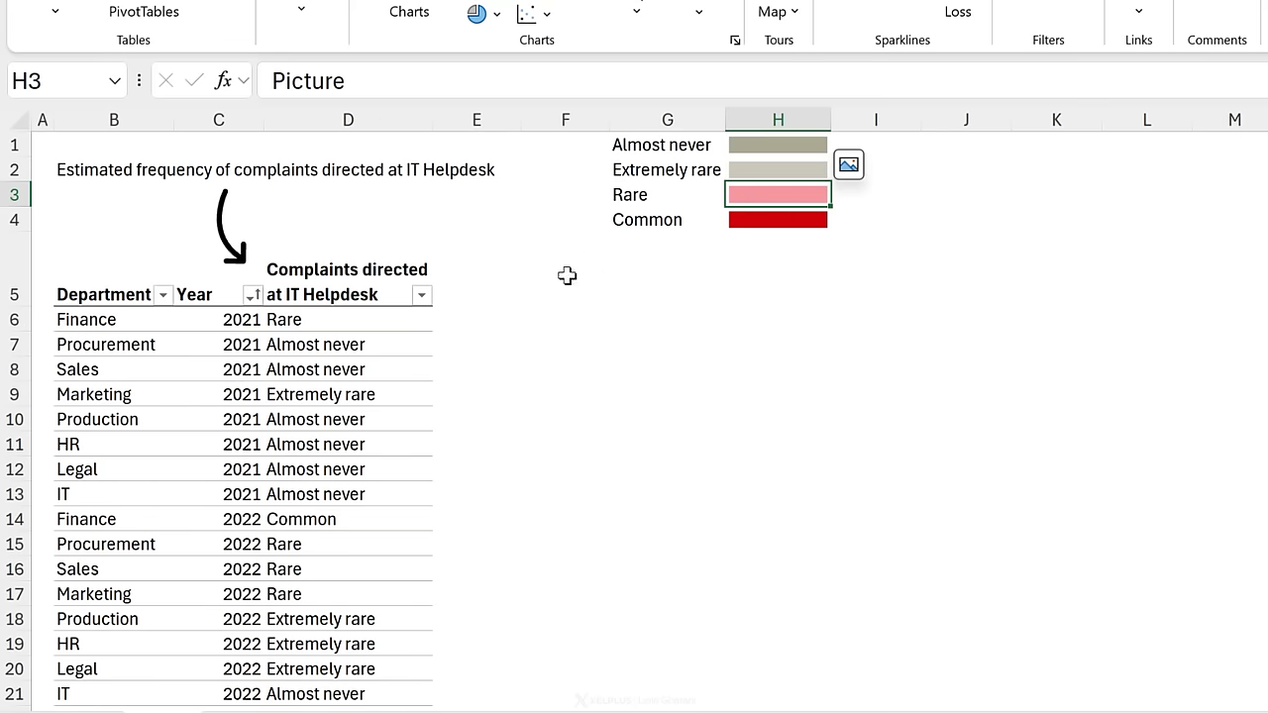
pyautogui.click(462, 322)
pyautogui.click(480, 295)
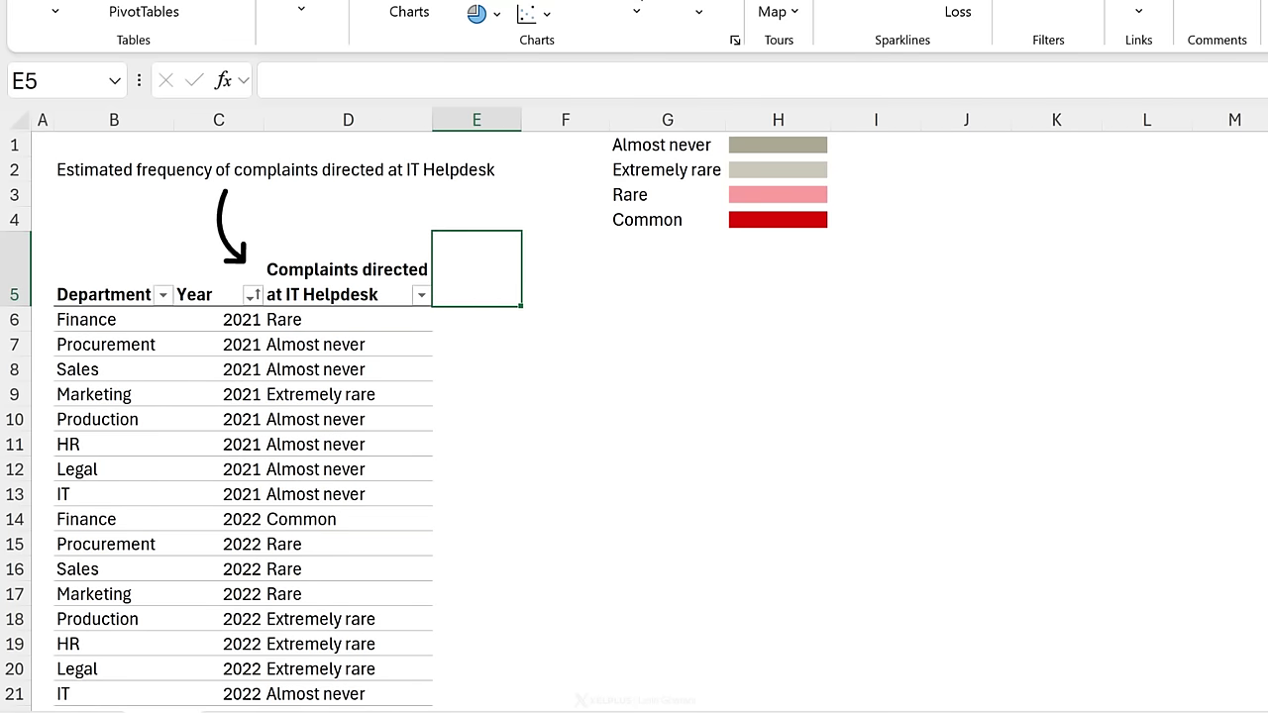
# Fill the Category column from E6 with =XLOOKUP([@[Complaints directed at IT Helpdesk]],$G$1:$G$4,$H$1:$H$4)
pyautogui.click(477, 319)
pyautogui.write('=')
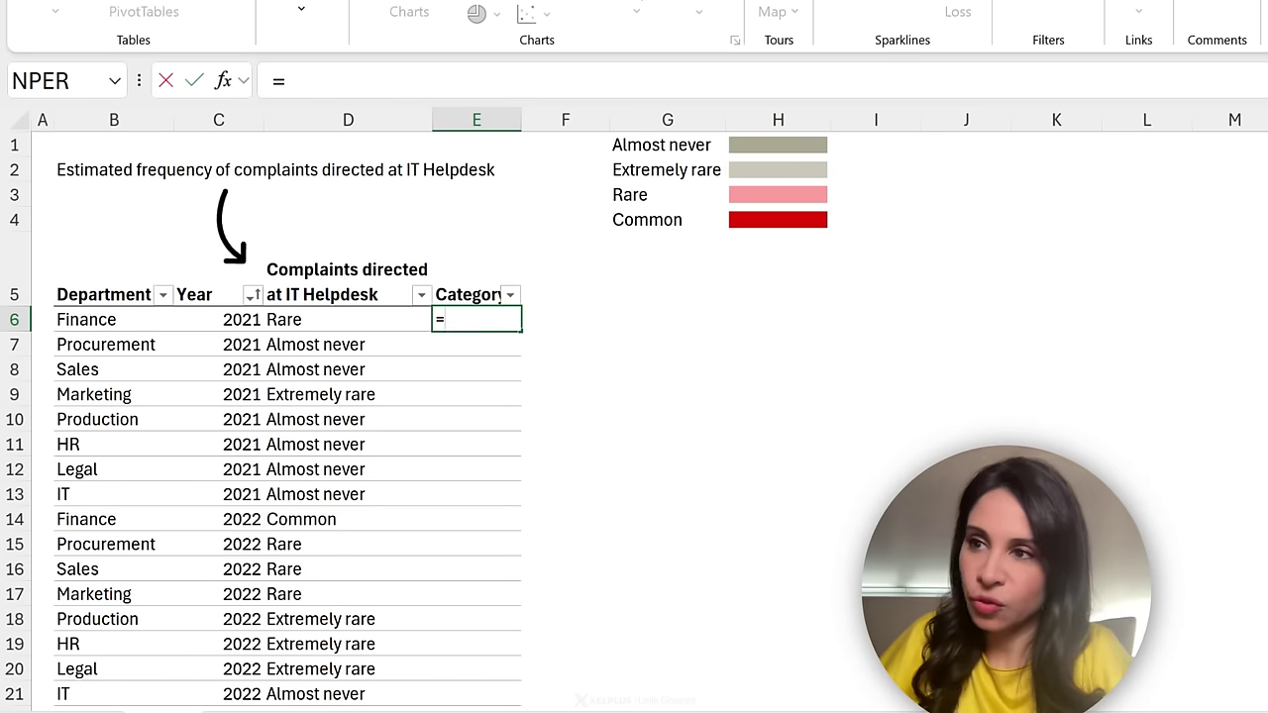
pyautogui.write('xl')
pyautogui.press('Tab')
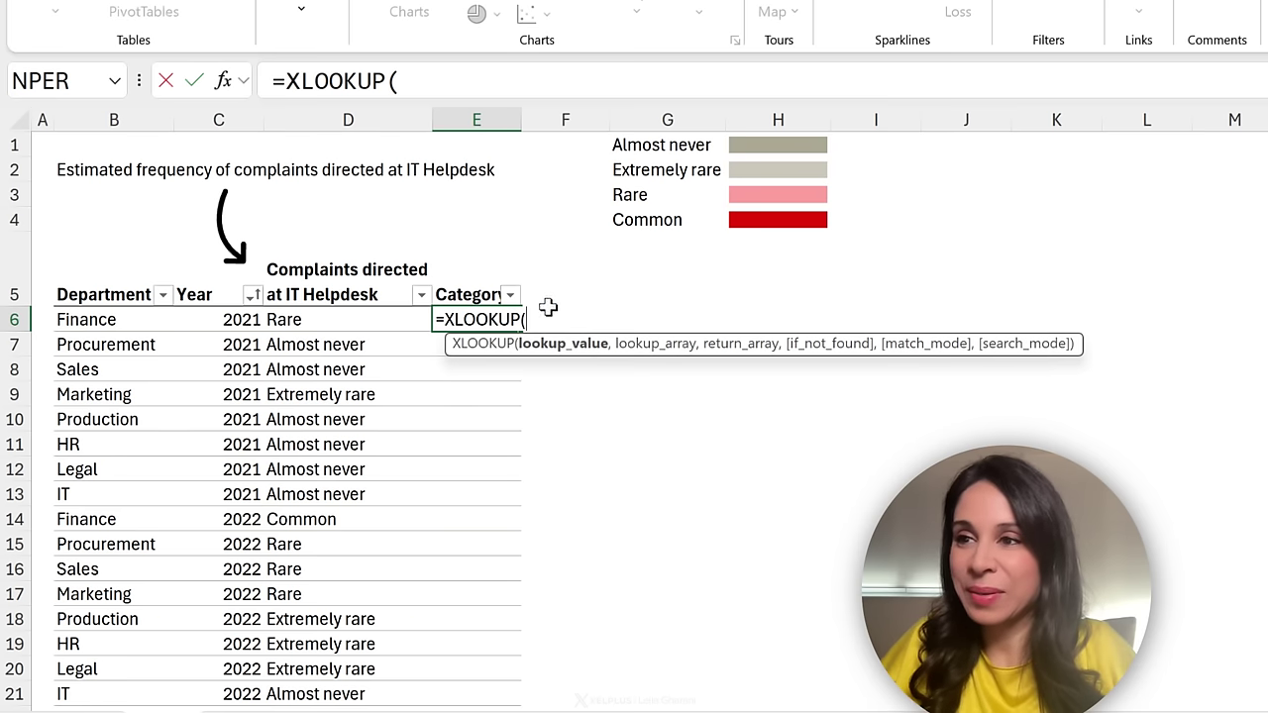
pyautogui.click(372, 320)
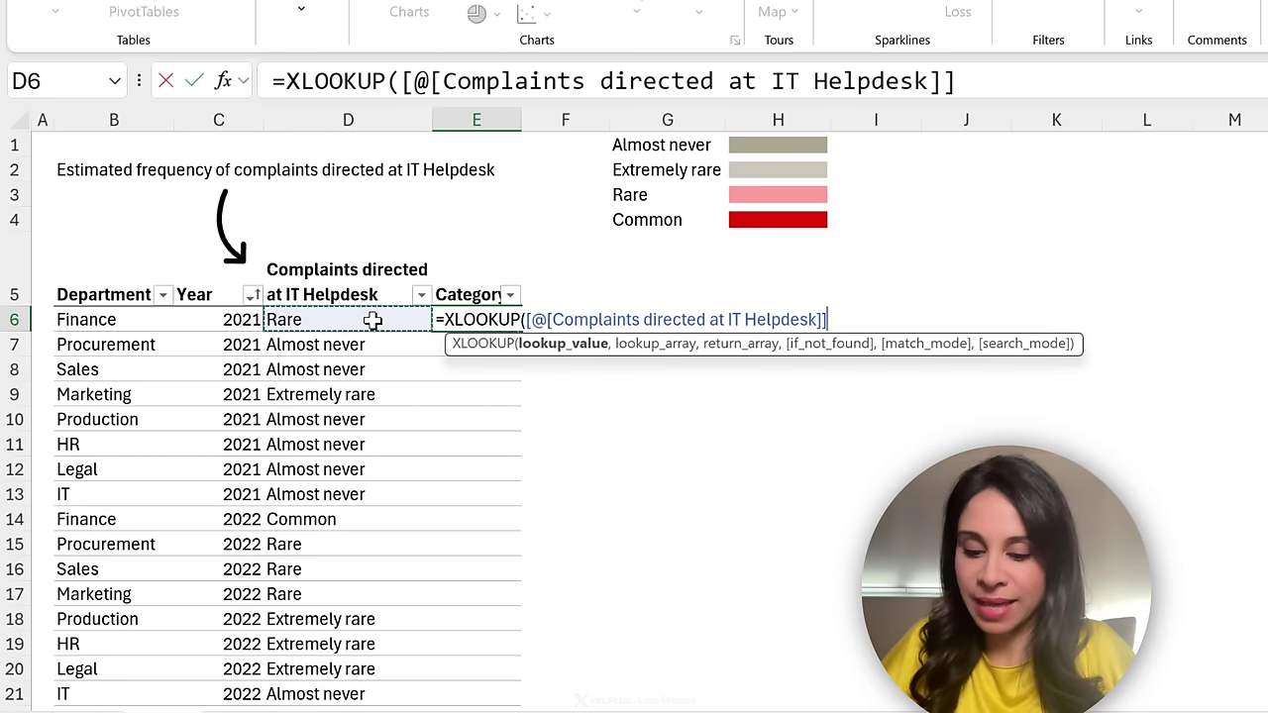
pyautogui.write(',')
pyautogui.moveTo(642, 145); pyautogui.dragTo(654, 210)
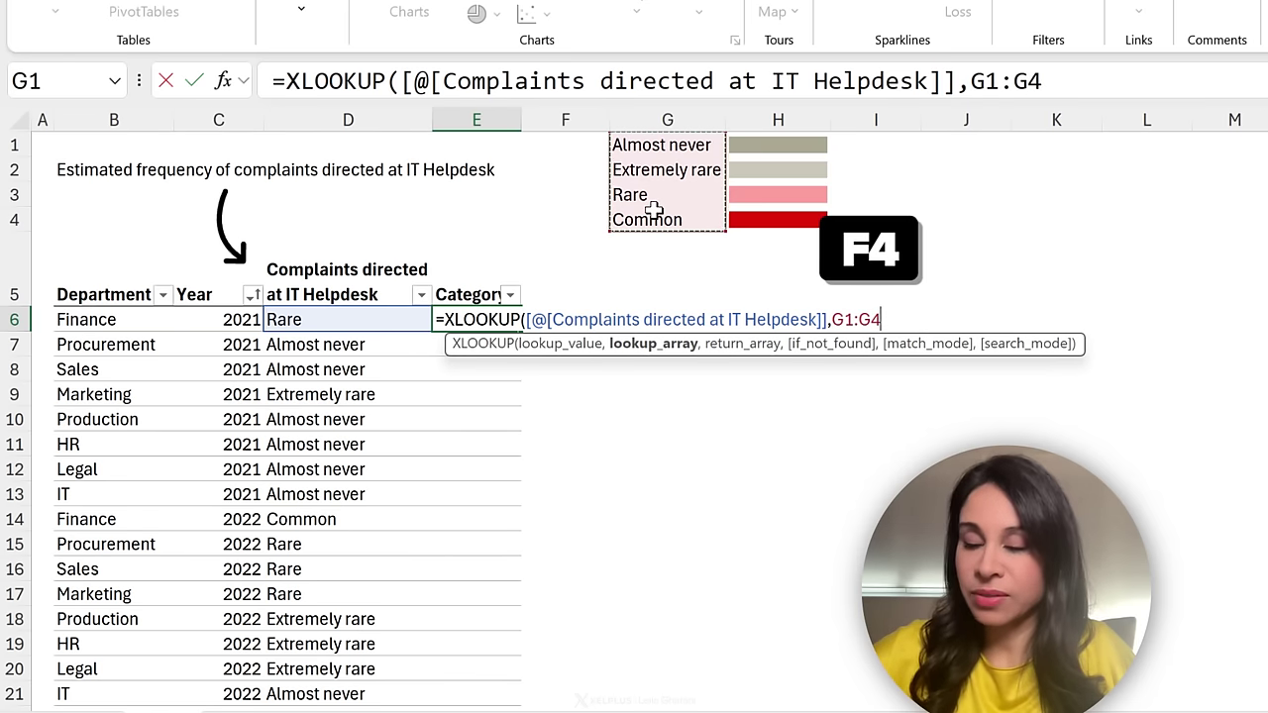
pyautogui.press('F4')
pyautogui.write(',')
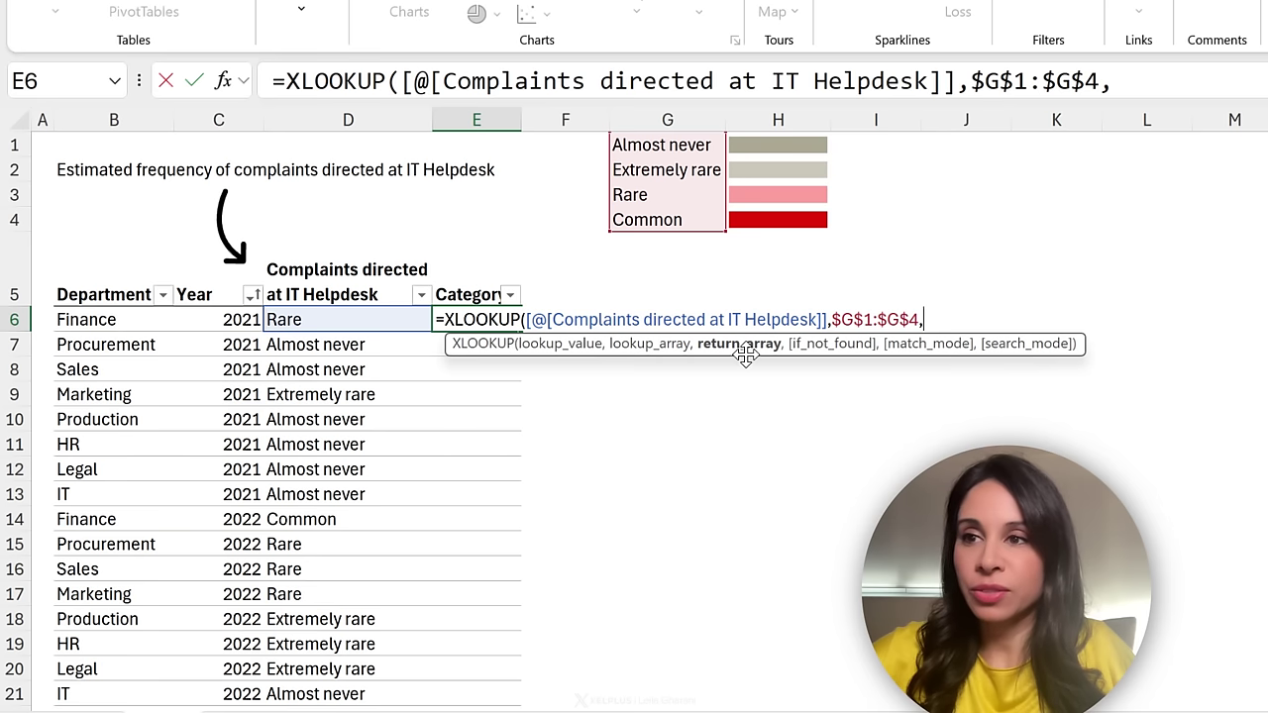
pyautogui.moveTo(792, 144); pyautogui.dragTo(780, 229)
pyautogui.press('F4')
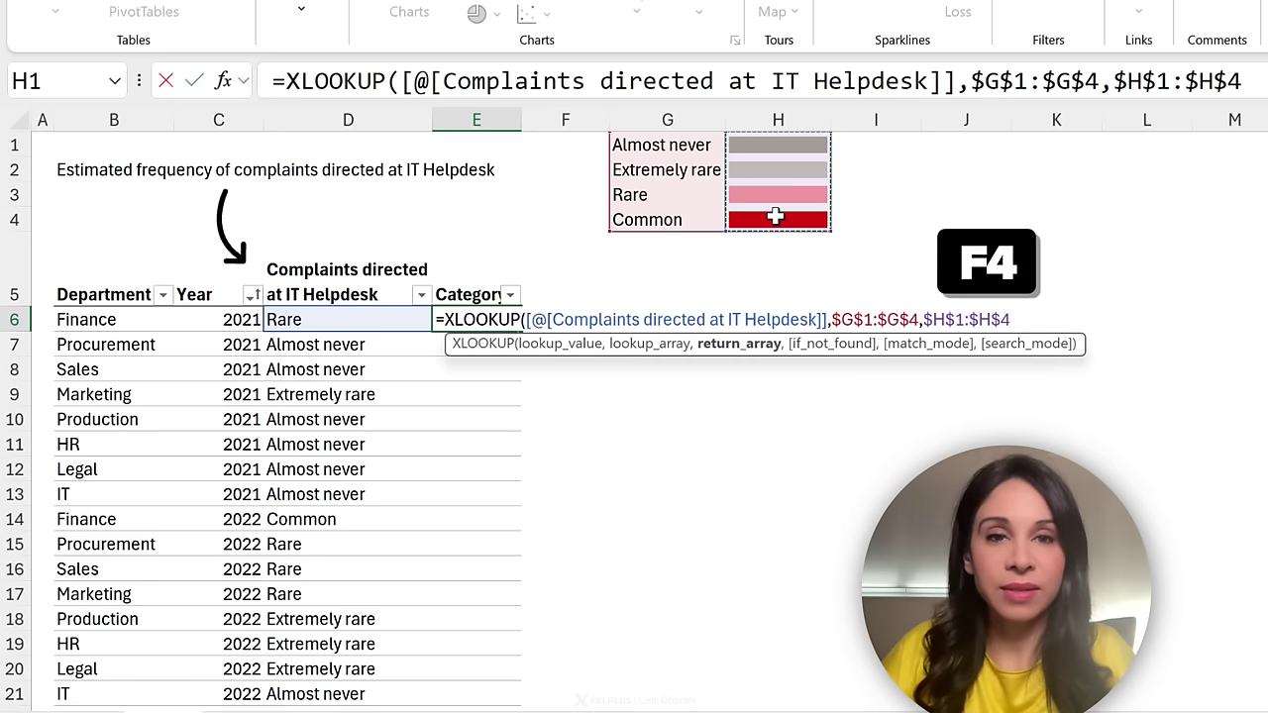
pyautogui.write(')')
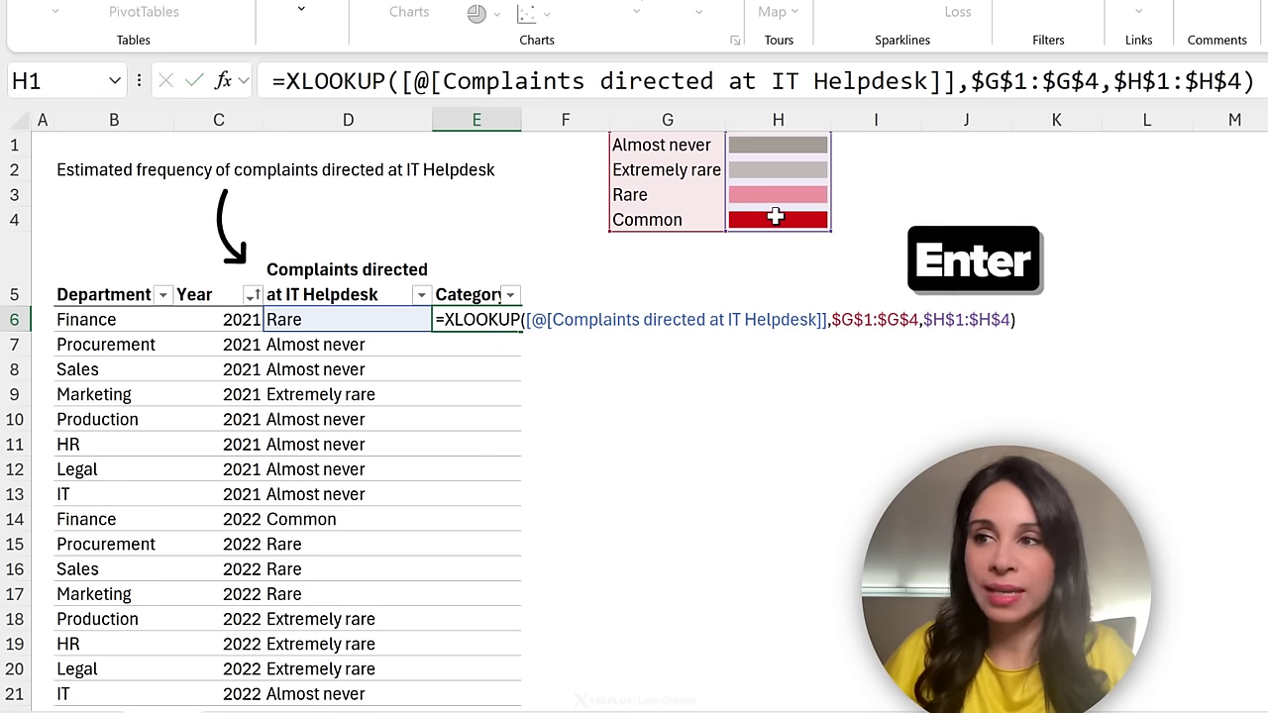
pyautogui.press('Return')
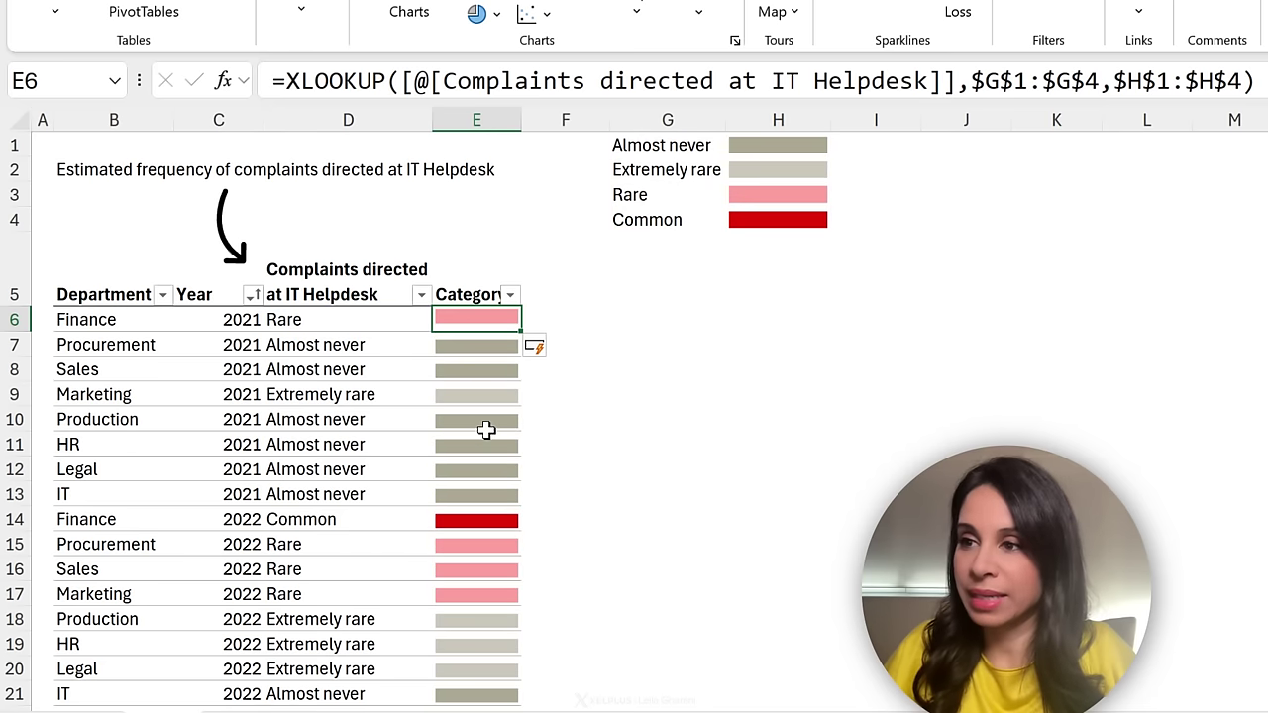
# Check the Category colour bars against their frequencies, comparing E14 with D14 for Finance in 2022
pyautogui.click(487, 429)
pyautogui.click(486, 493)
pyautogui.click(477, 523)
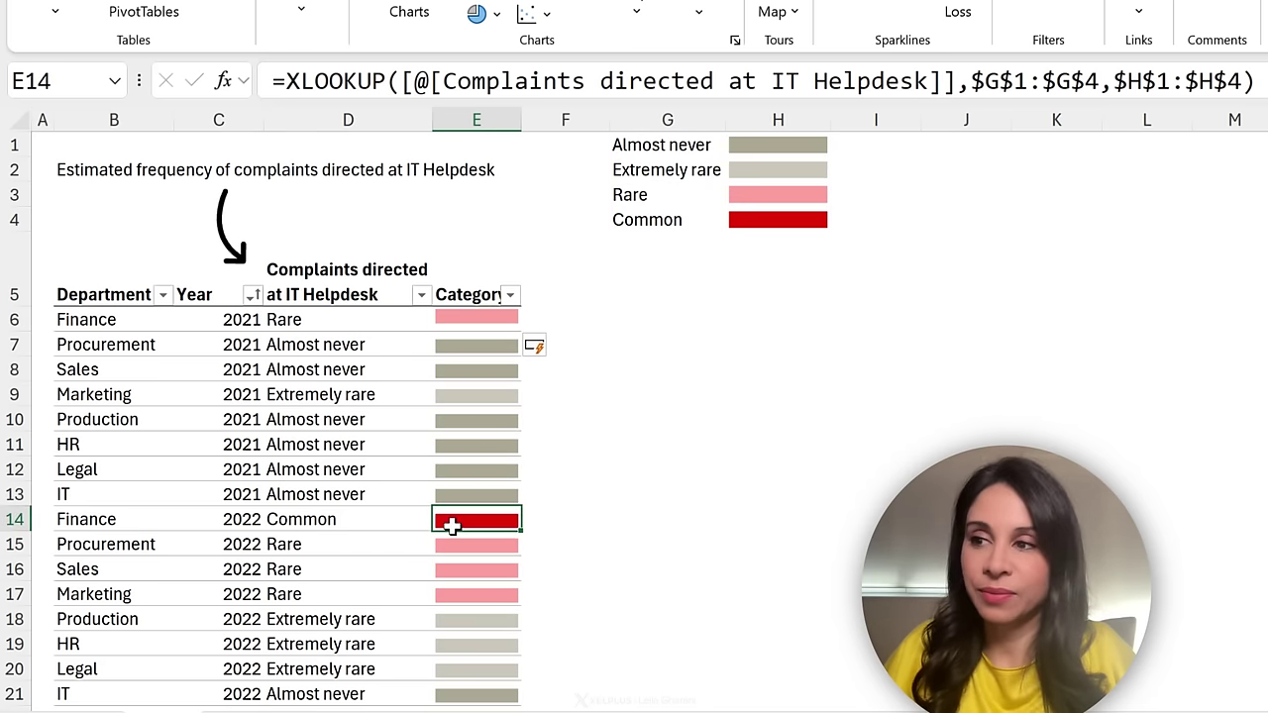
pyautogui.click(346, 521)
pyautogui.click(447, 524)
pyautogui.click(334, 526)
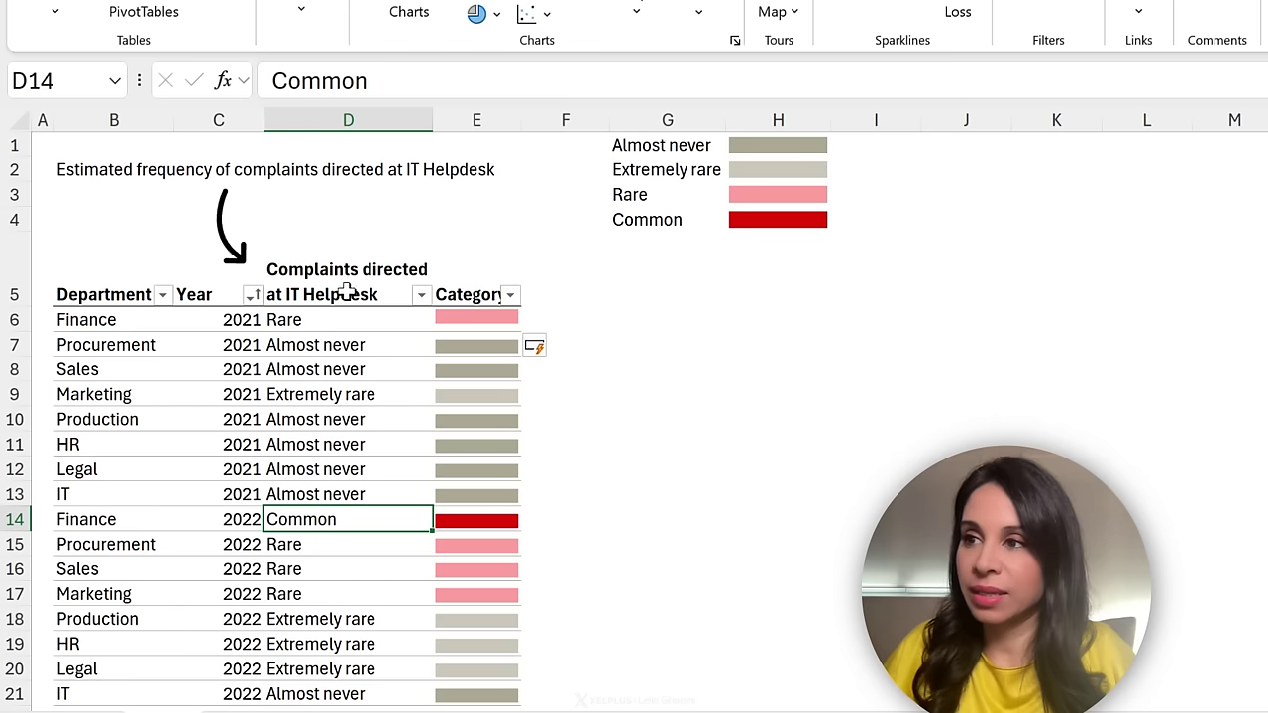
# List the unique departments from H8 downward with =UNIQUE(TComplaints[Department])
pyautogui.click(779, 347)
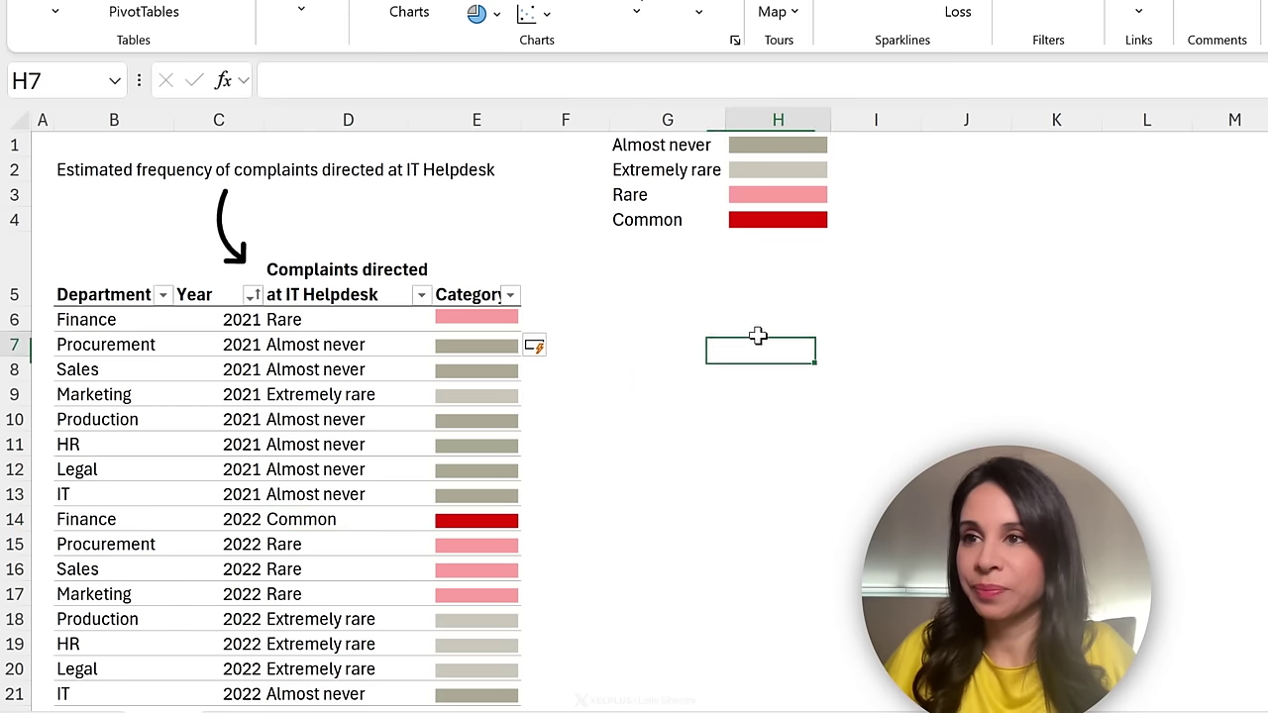
pyautogui.click(776, 369)
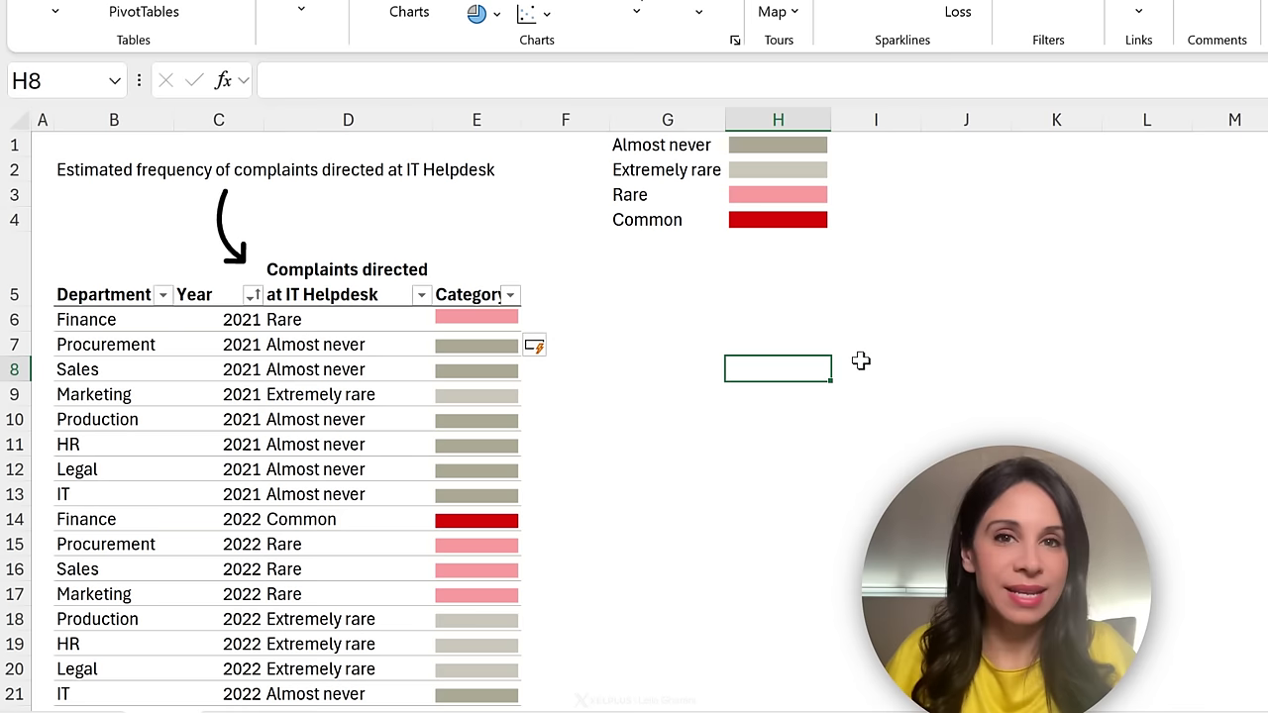
pyautogui.write('=')
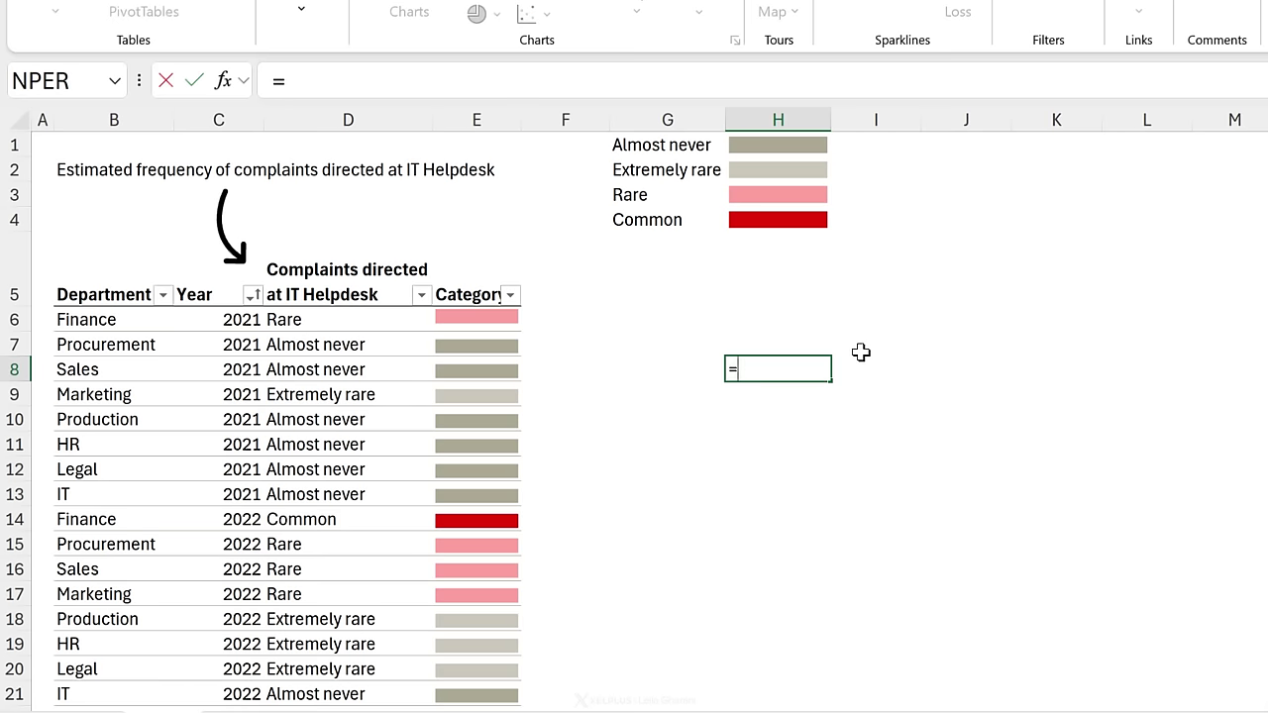
pyautogui.write('uniqu')
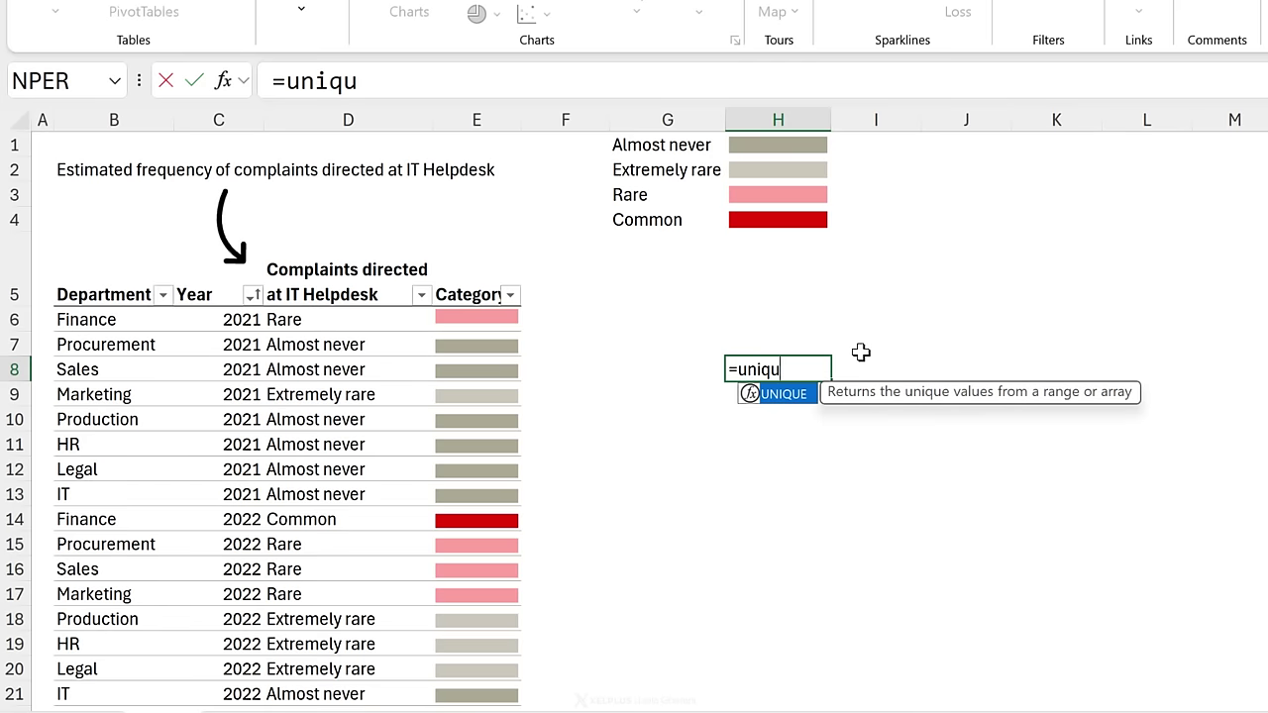
pyautogui.press('Tab')
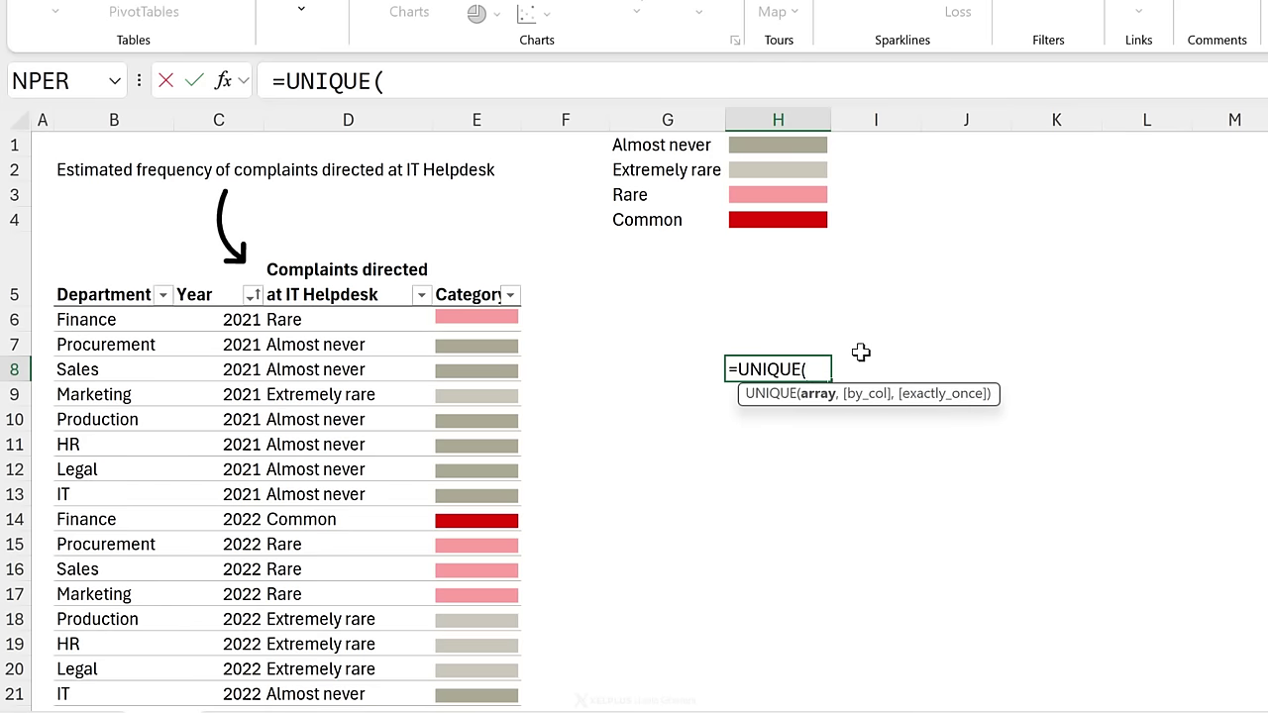
pyautogui.click(100, 229)
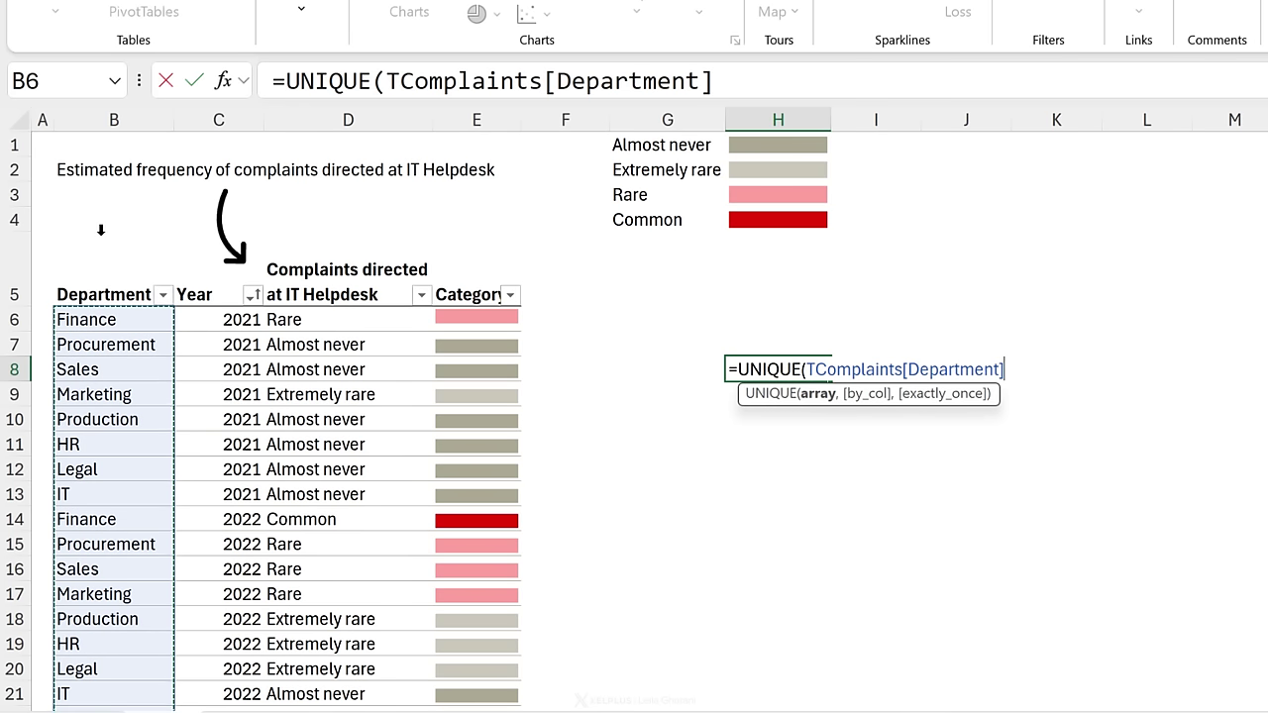
pyautogui.write(')')
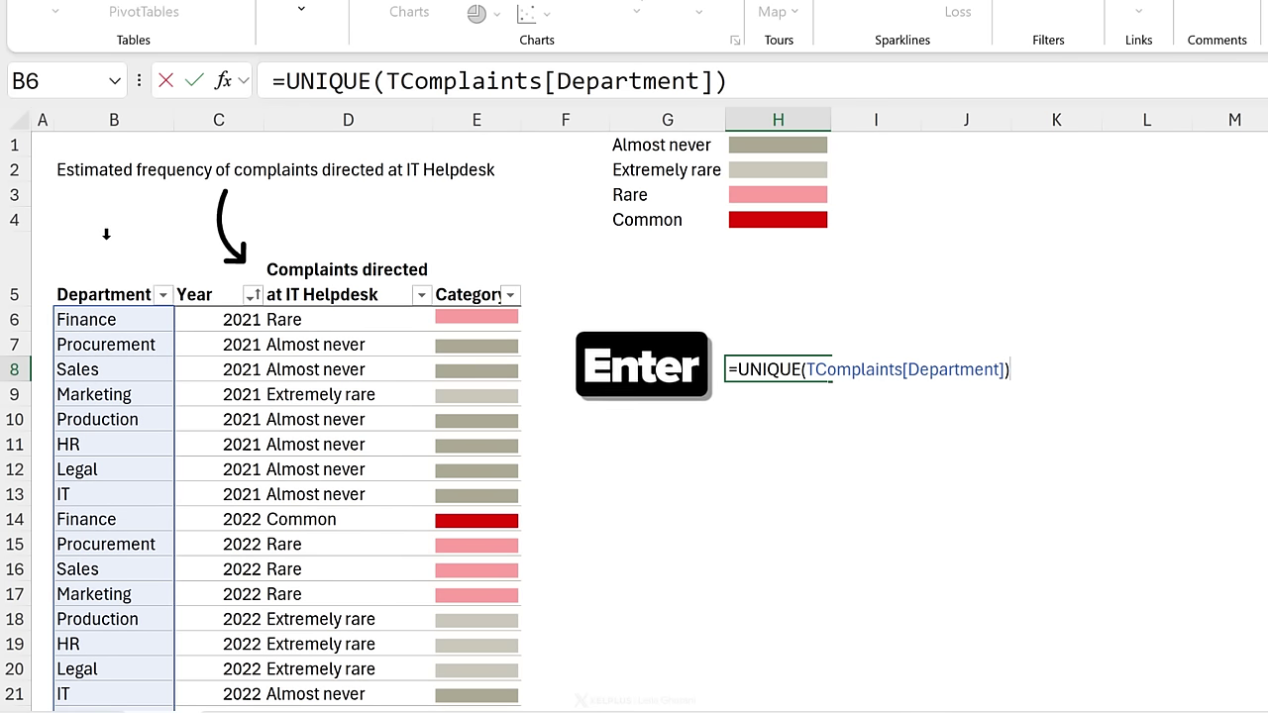
pyautogui.press('Return')
# List the unique years from I7 with =UNIQUE(TComplaints[Year])
pyautogui.click(869, 339)
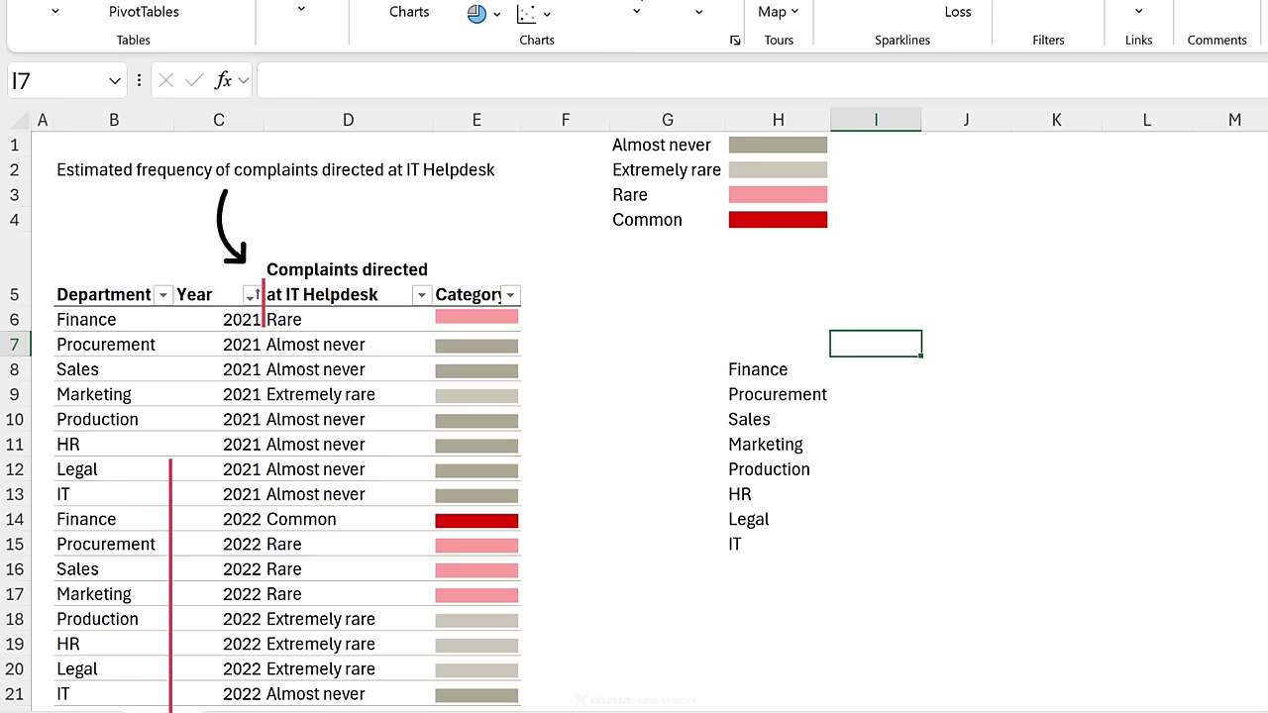
pyautogui.write('=uniqu')
pyautogui.press('Tab')
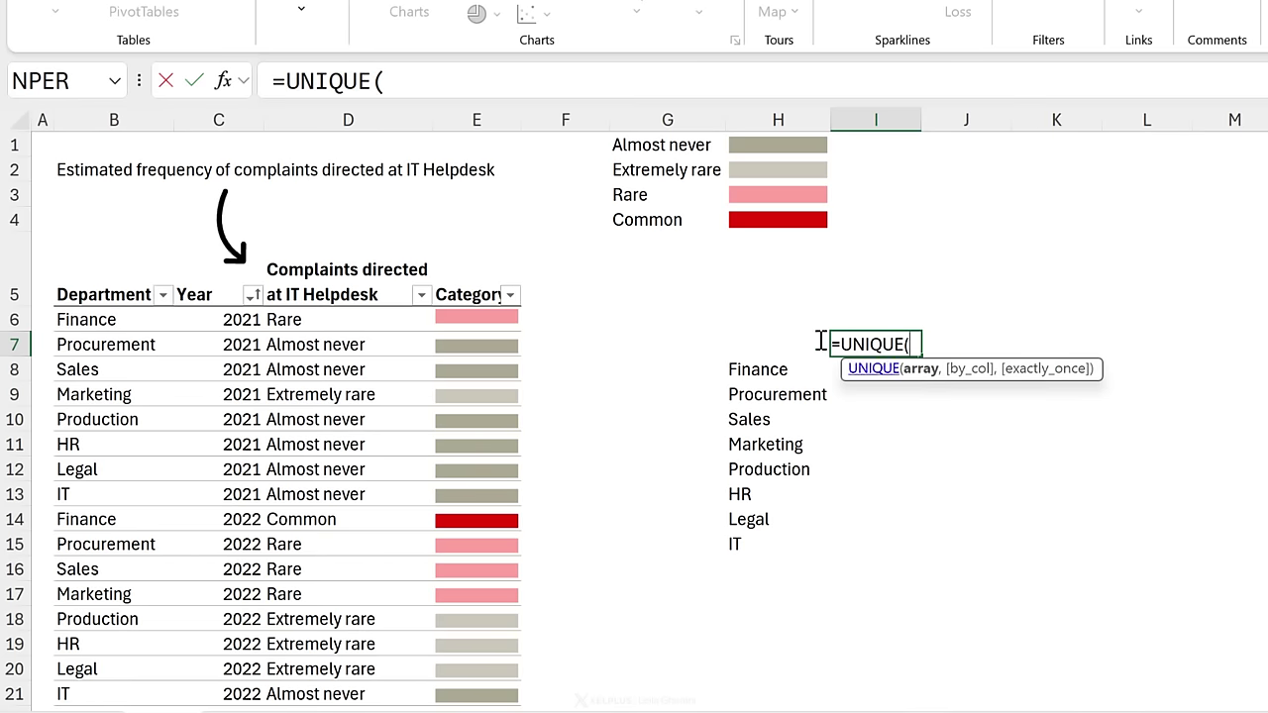
pyautogui.click(197, 245)
pyautogui.press('Return')
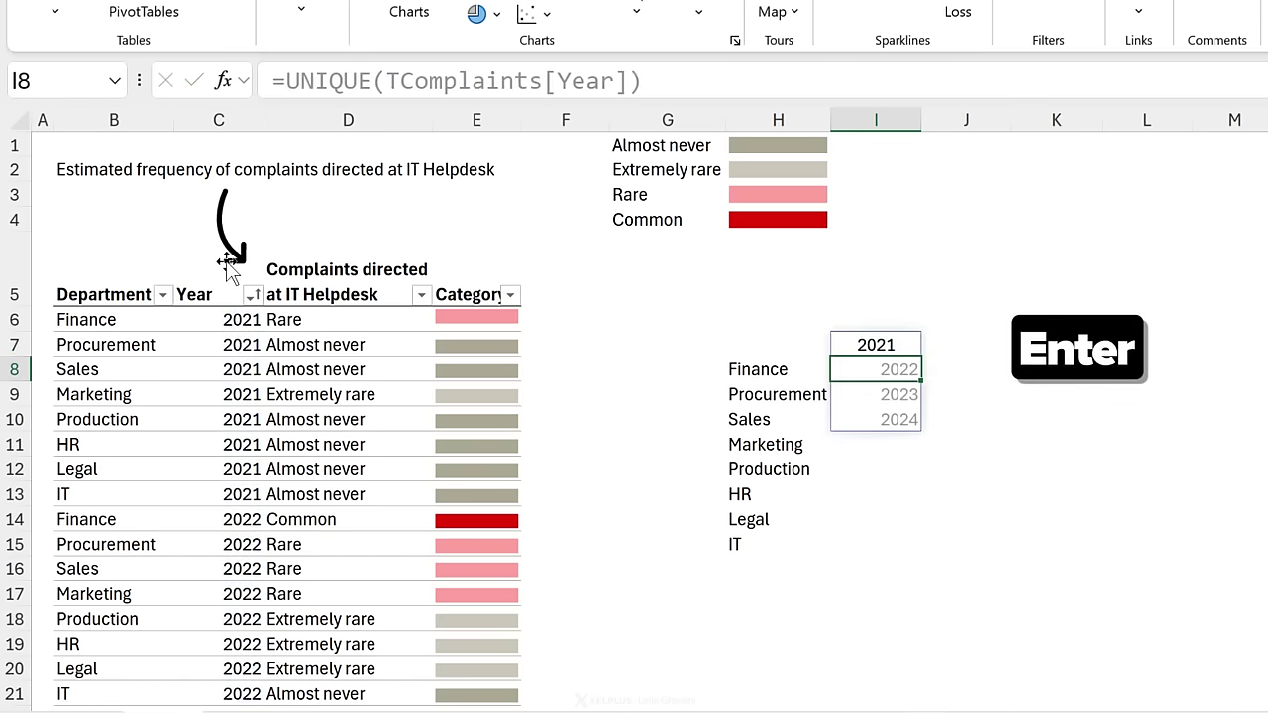
# Lay the years out horizontally by changing the I7 formula to =TRANSPOSE(UNIQUE(TComplaints[Year]))
pyautogui.press('Up')
pyautogui.press('Down')
pyautogui.press('Down')
pyautogui.press('Down')
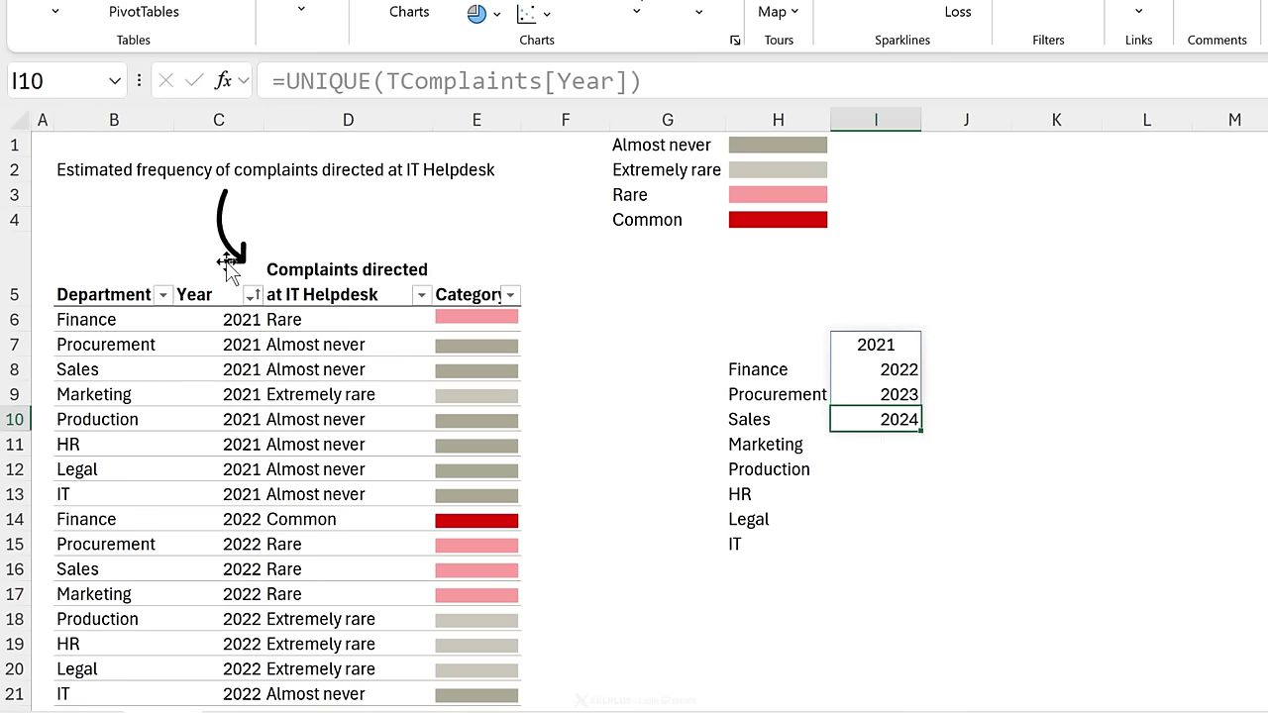
pyautogui.press('Up')
pyautogui.press('Up')
pyautogui.press('Up')
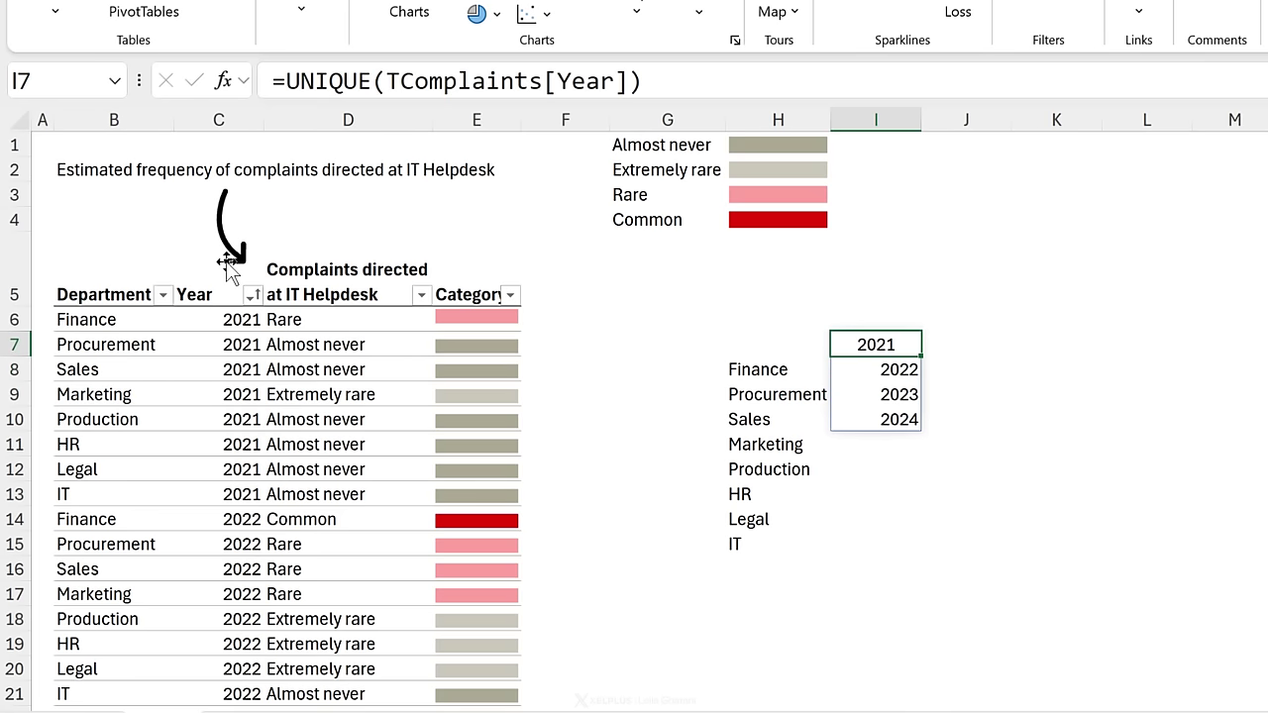
pyautogui.click(284, 81)
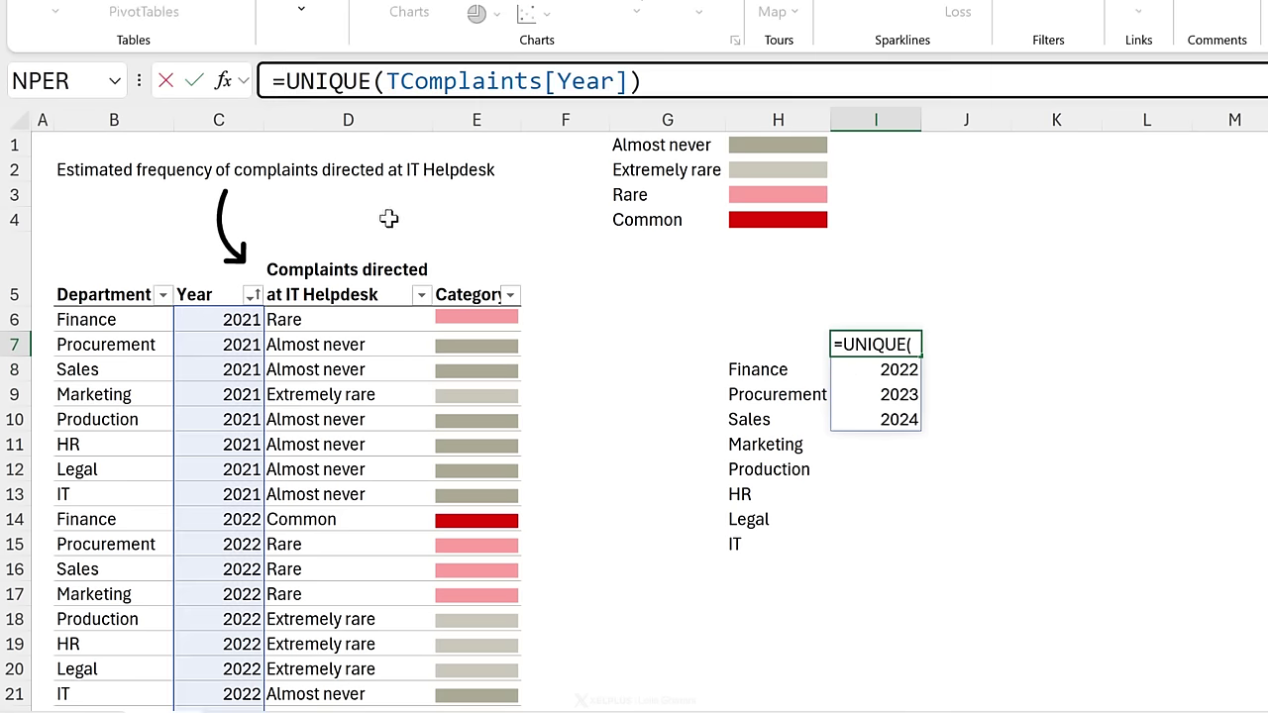
pyautogui.write('trans')
pyautogui.press('Tab')
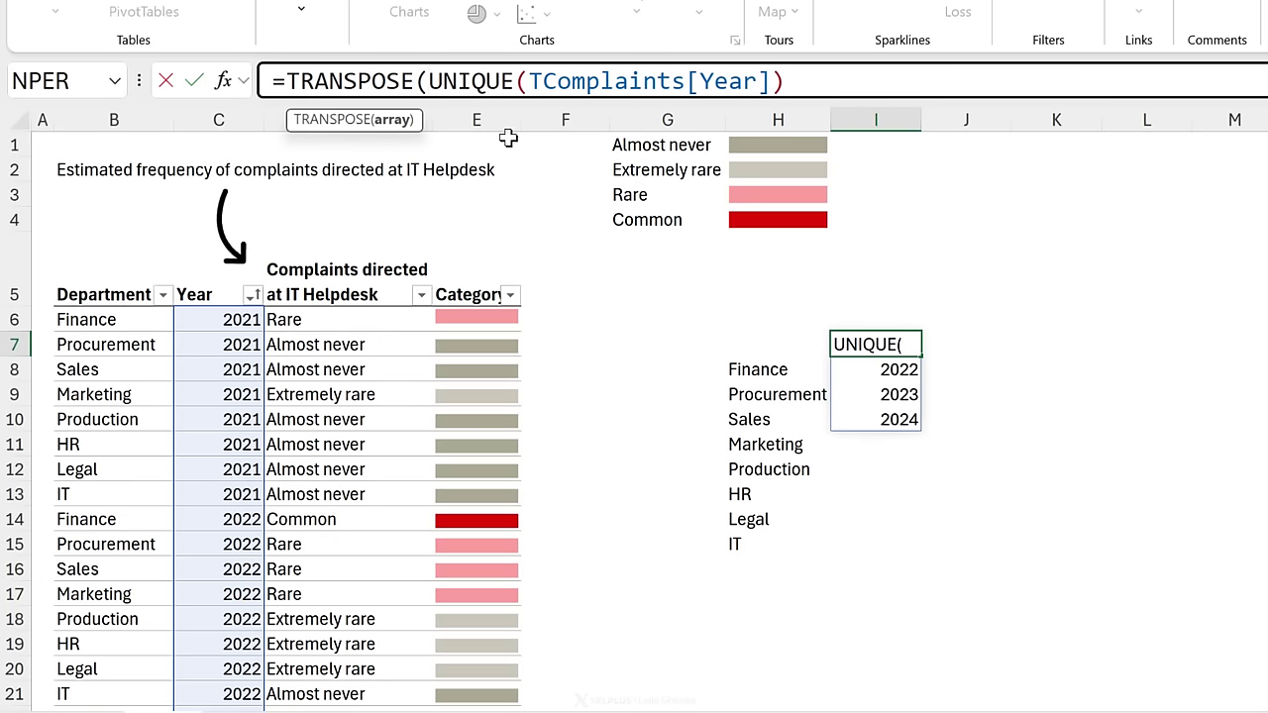
pyautogui.write(')')
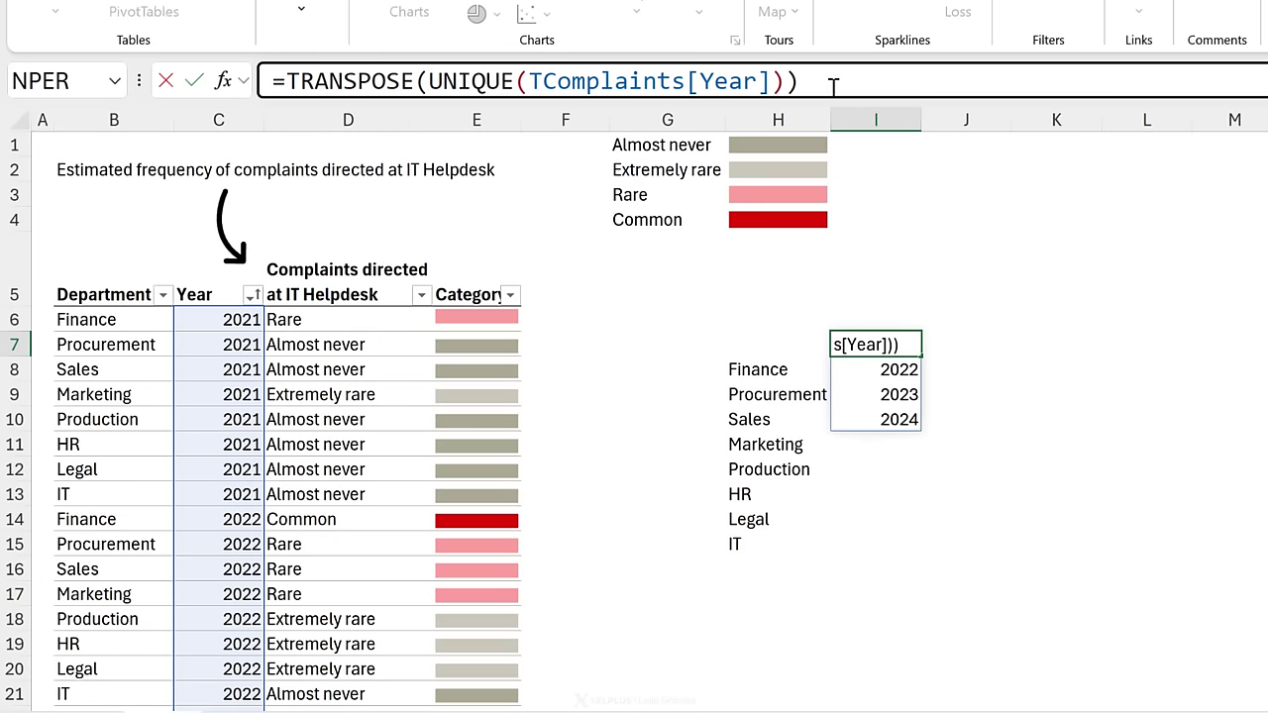
pyautogui.press('Return')
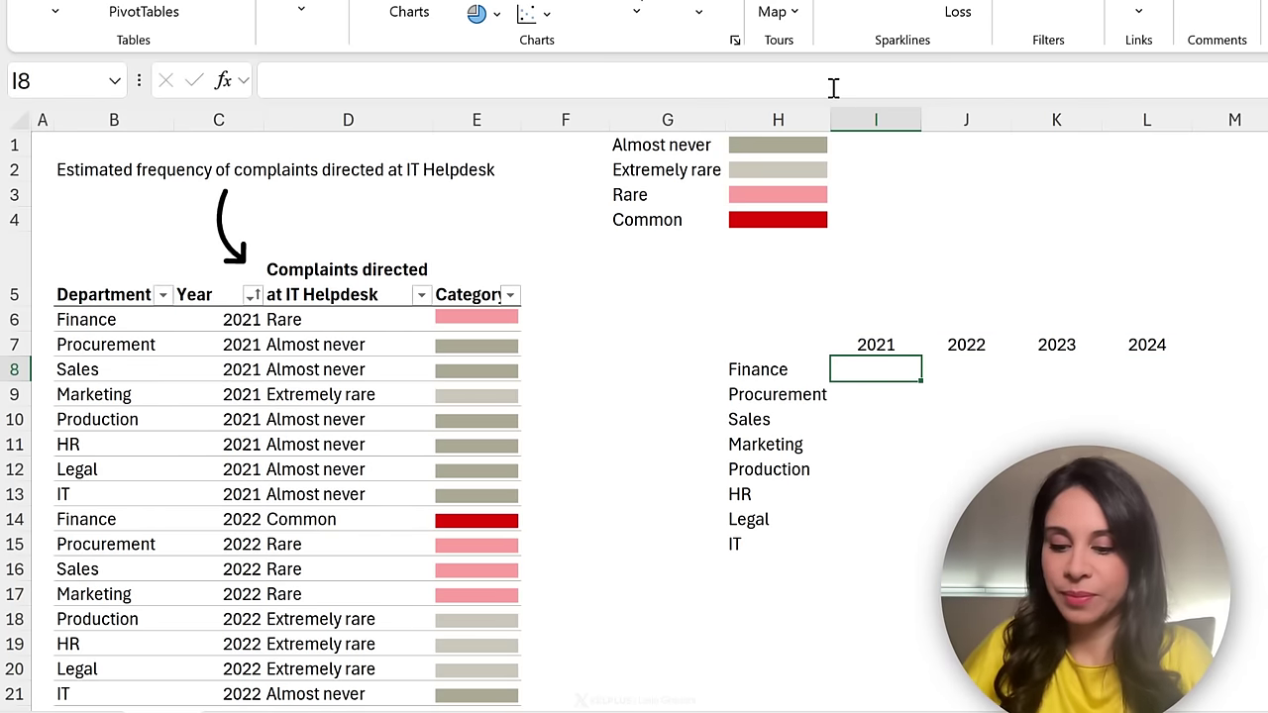
# Start an XLOOKUP in I8 with the combined department and year lookup value H8#&I7#
pyautogui.write('=xl')
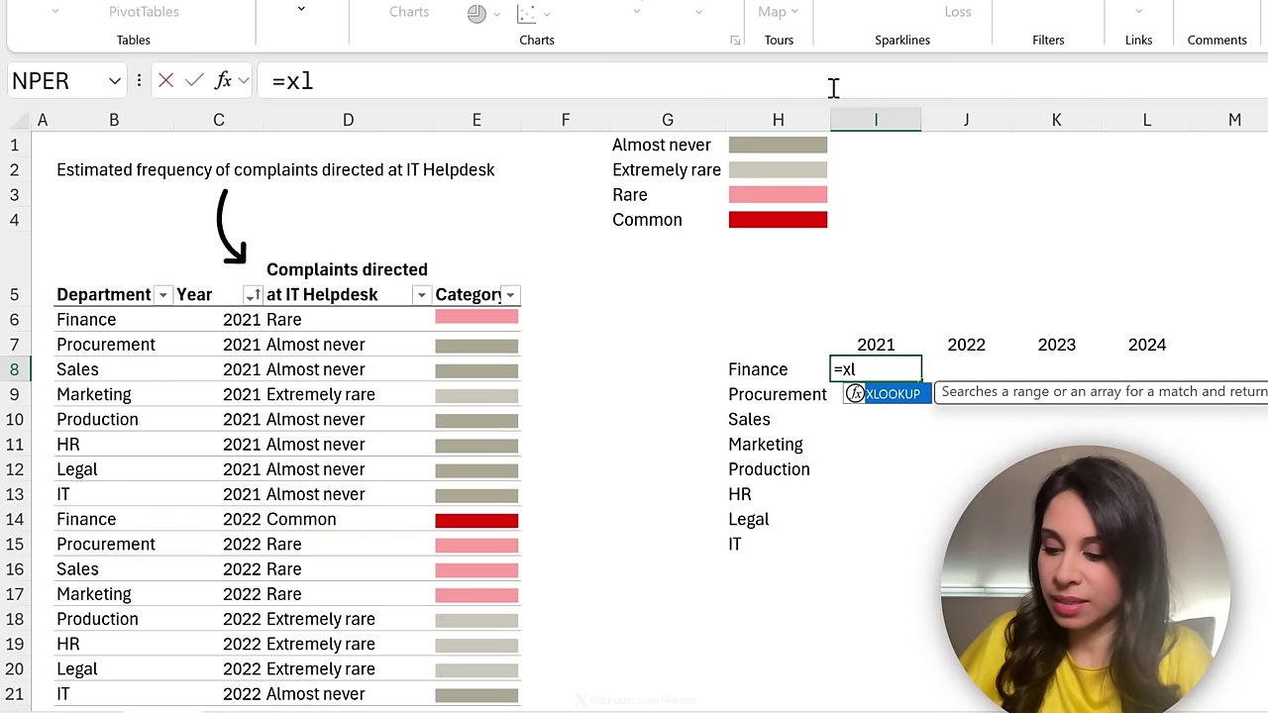
pyautogui.press('Tab')
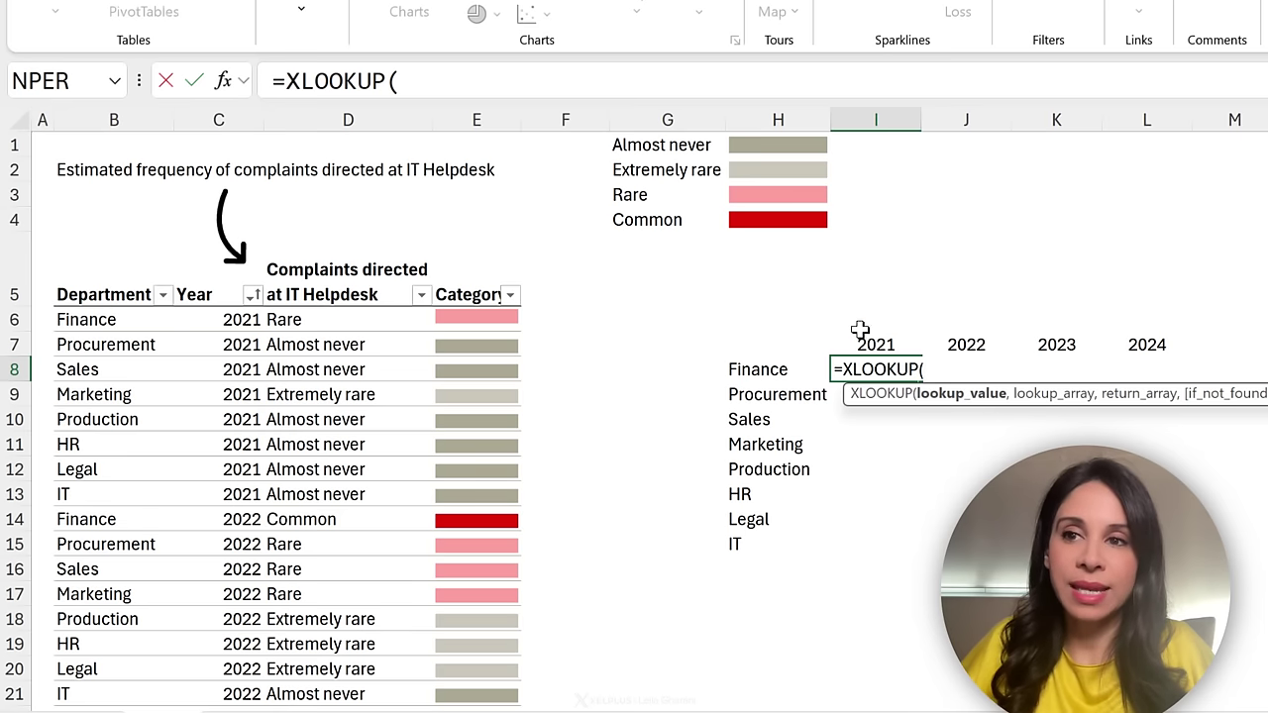
pyautogui.click(752, 369)
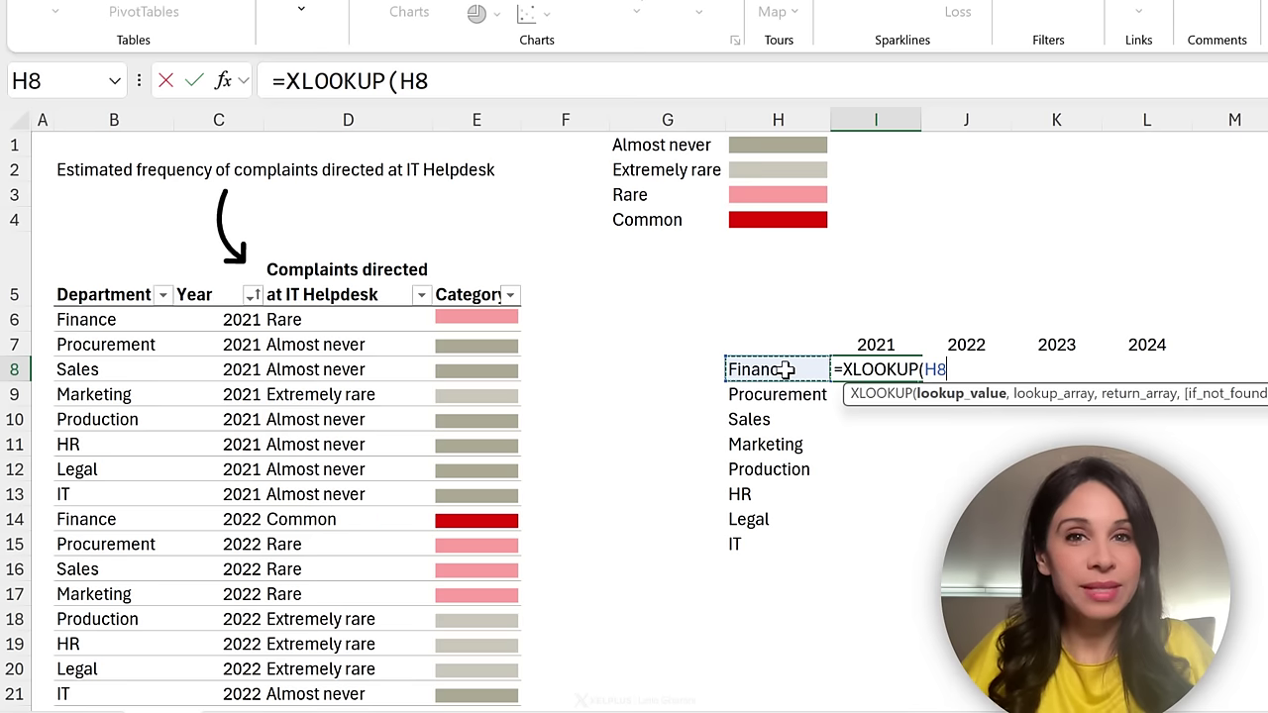
pyautogui.moveTo(785, 369); pyautogui.dragTo(773, 541)
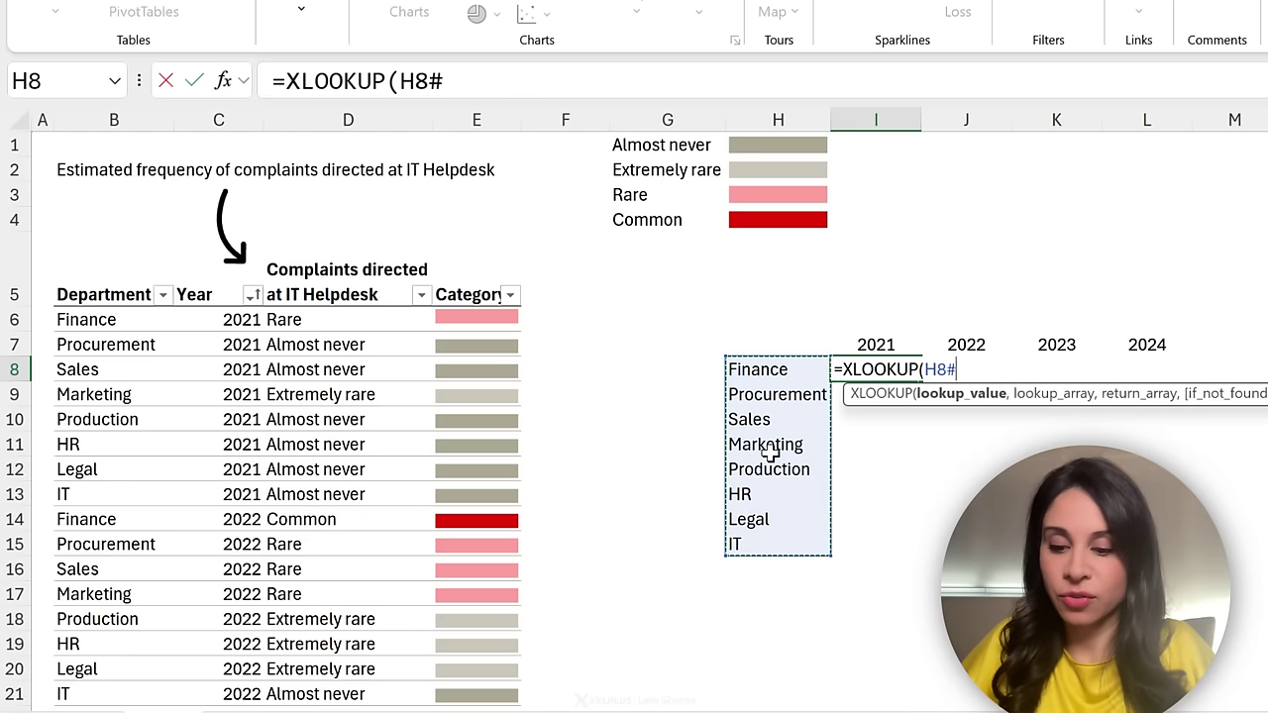
pyautogui.write('&')
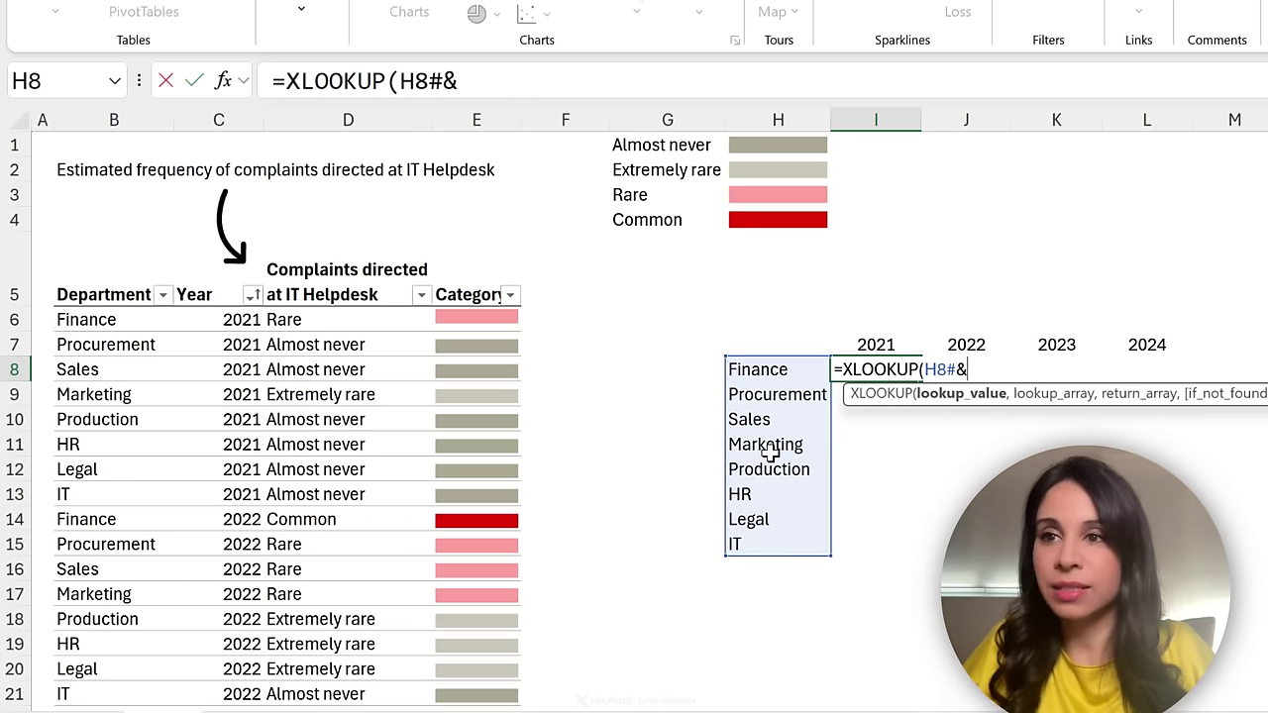
pyautogui.moveTo(885, 345); pyautogui.dragTo(1121, 340)
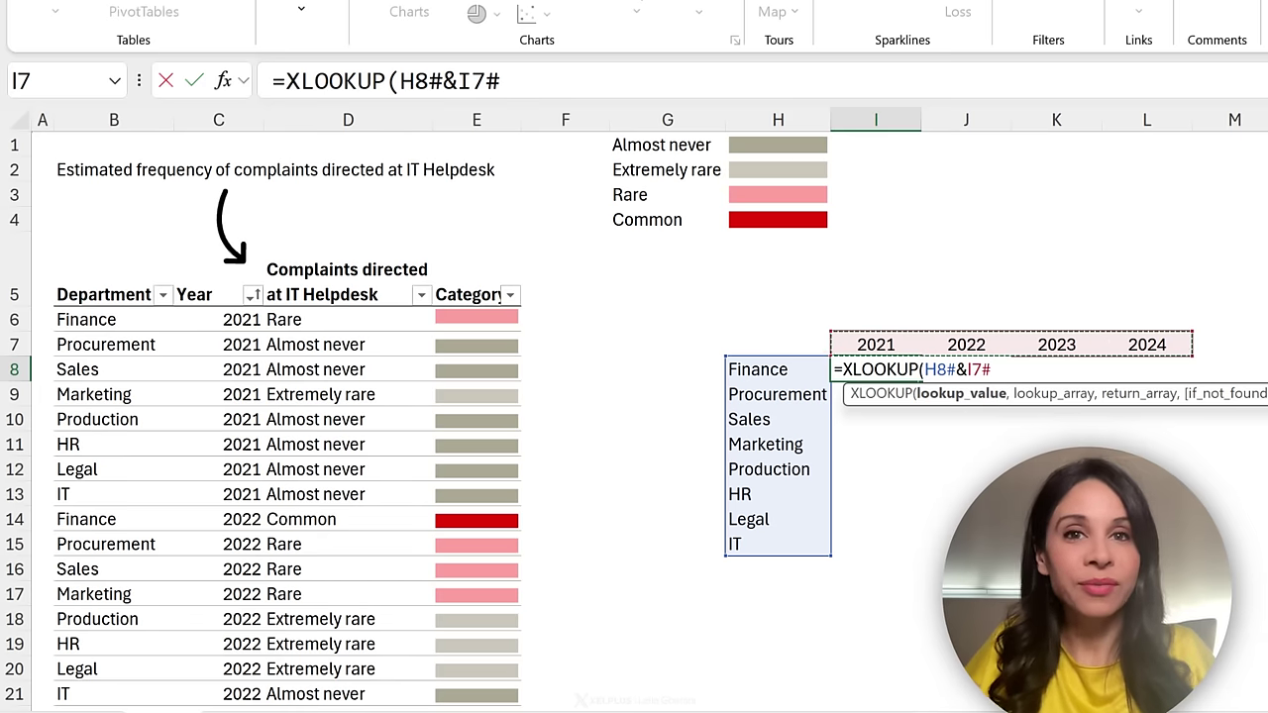
pyautogui.write(',')
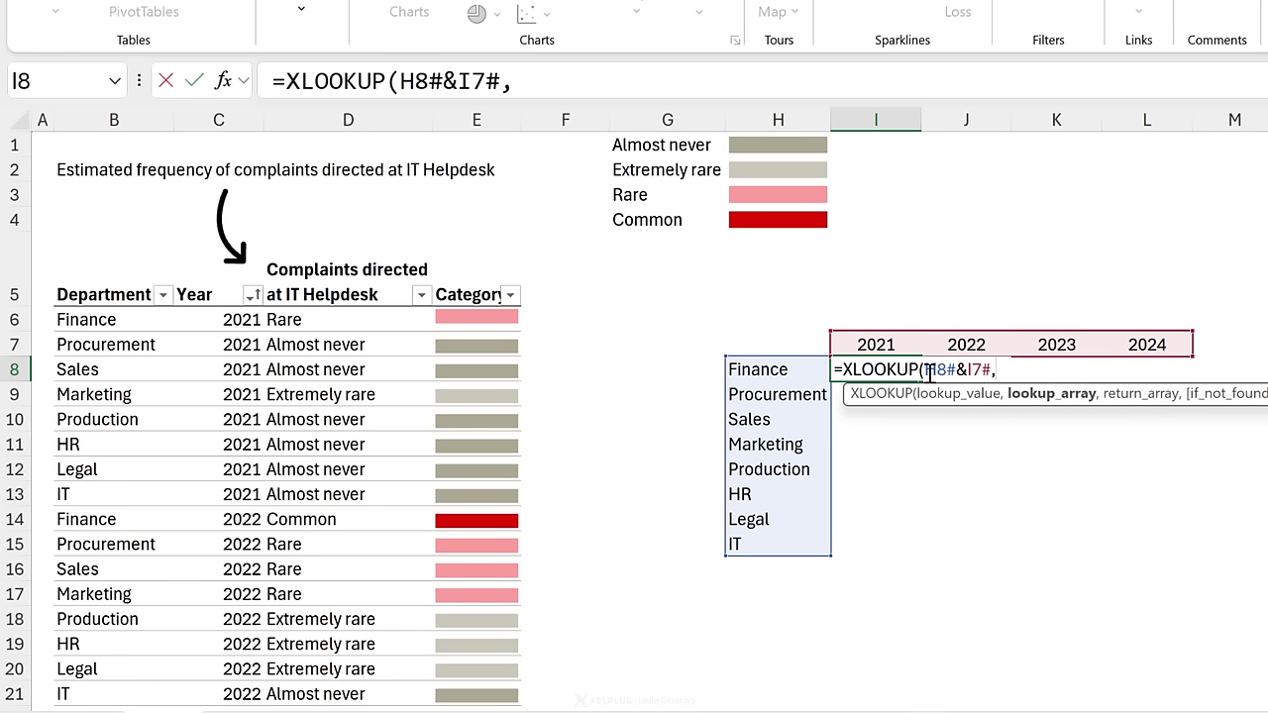
# Complete the I8 XLOOKUP with lookup array TComplaints[Department]&TComplaints[Year] and return array TComplaints[Category]
pyautogui.click(112, 234)
pyautogui.write('&')
pyautogui.click(203, 287)
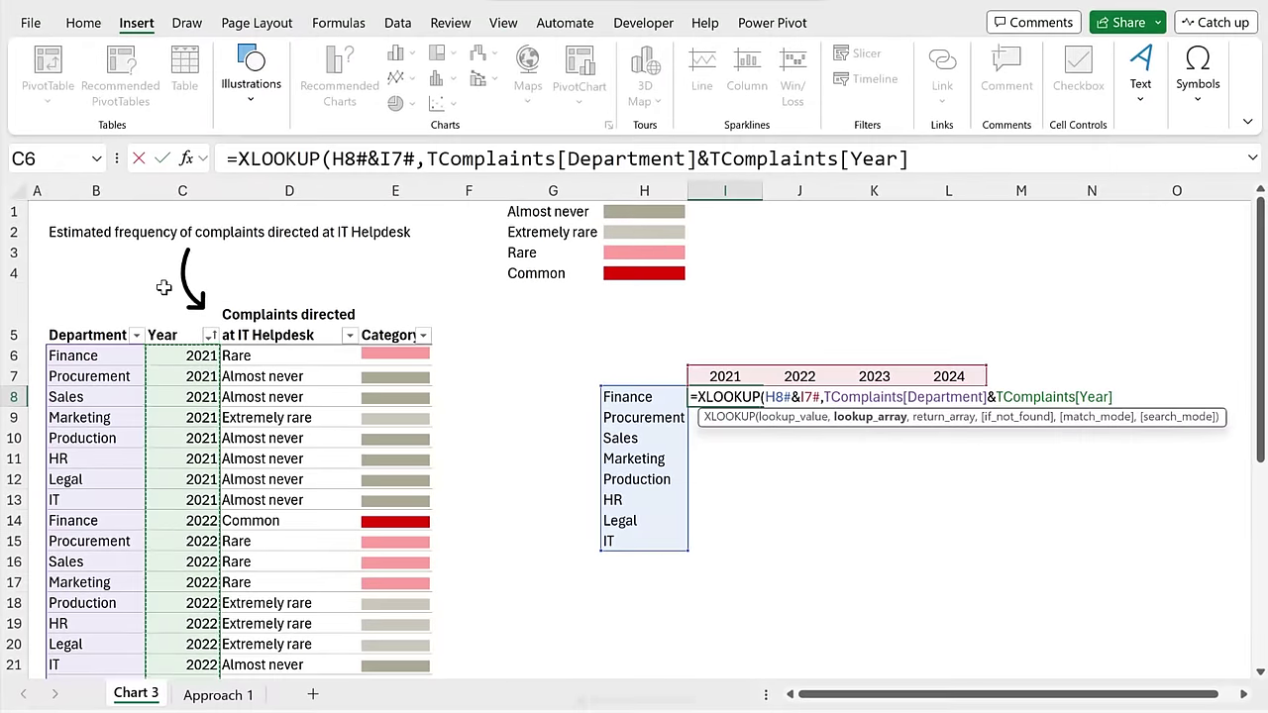
pyautogui.write(',')
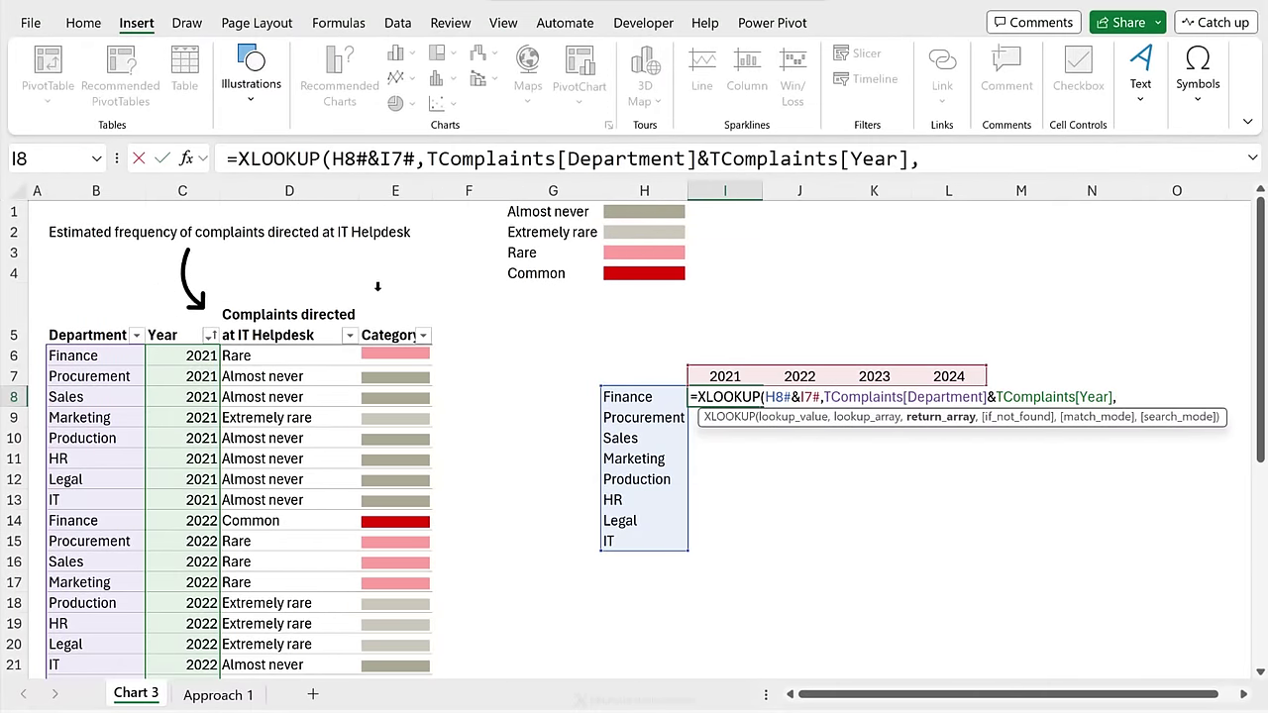
pyautogui.click(392, 304)
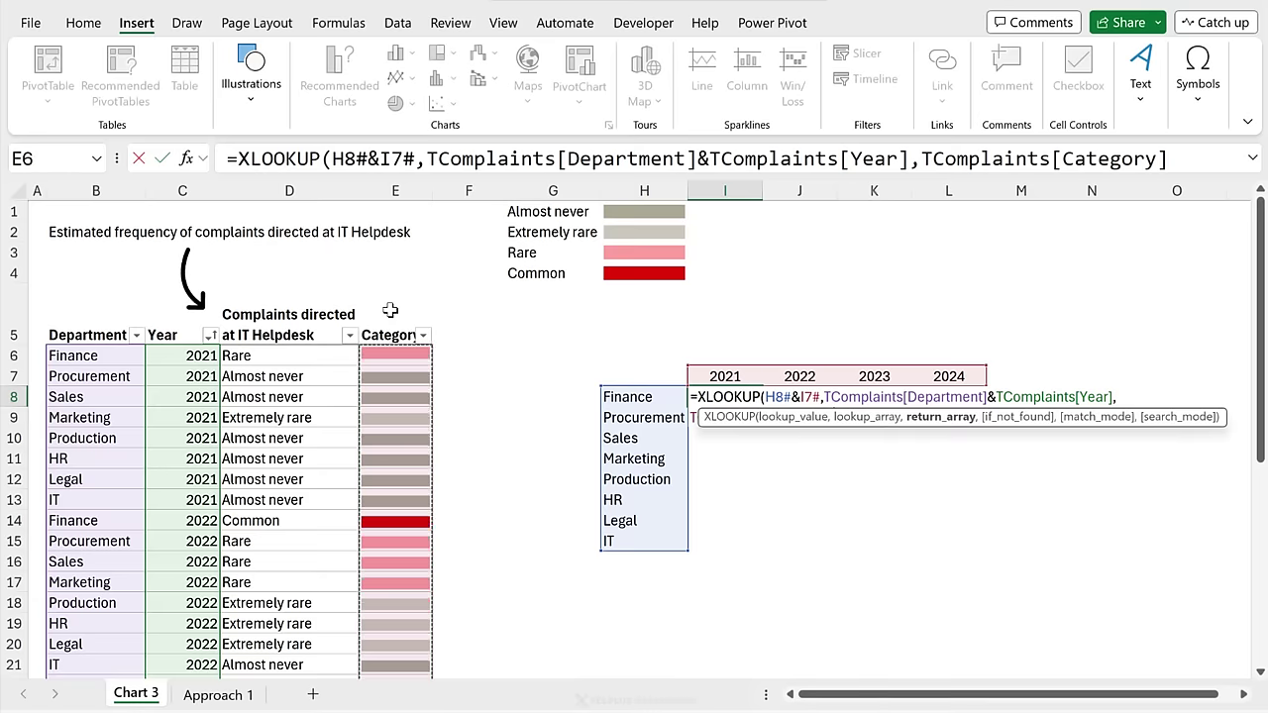
pyautogui.write(')')
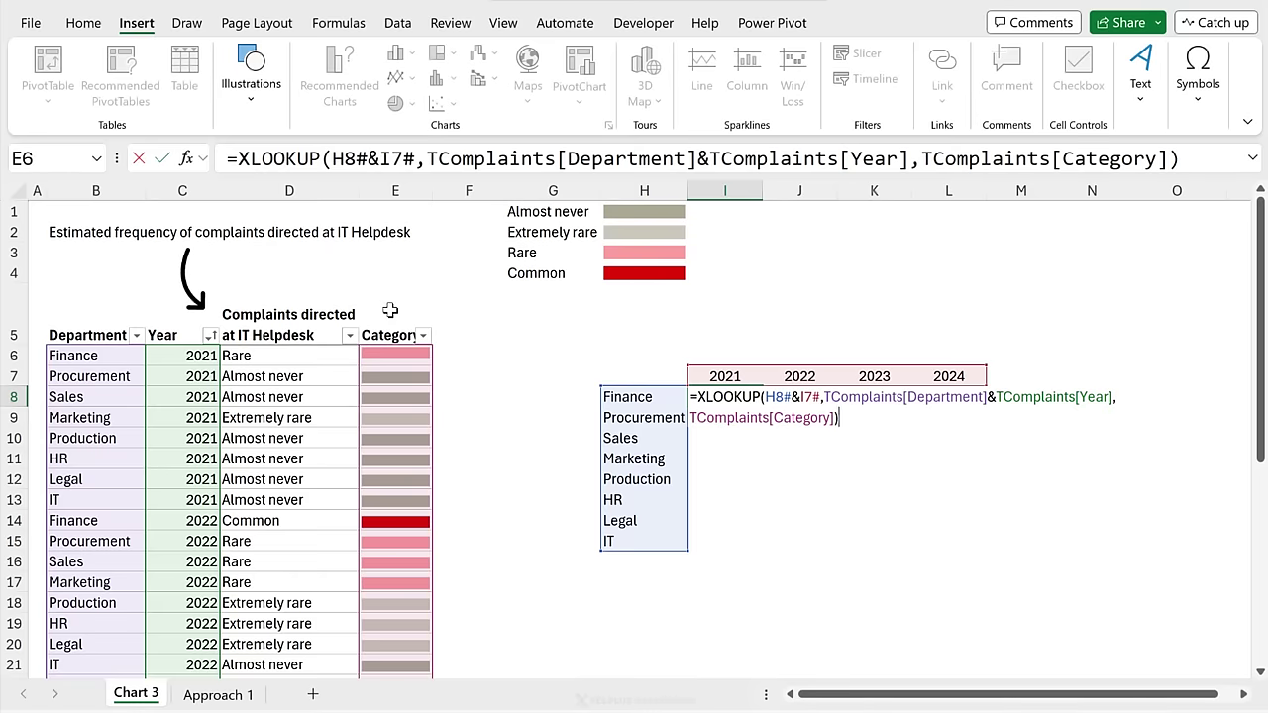
pyautogui.hotkey('ctrl', 'Return')
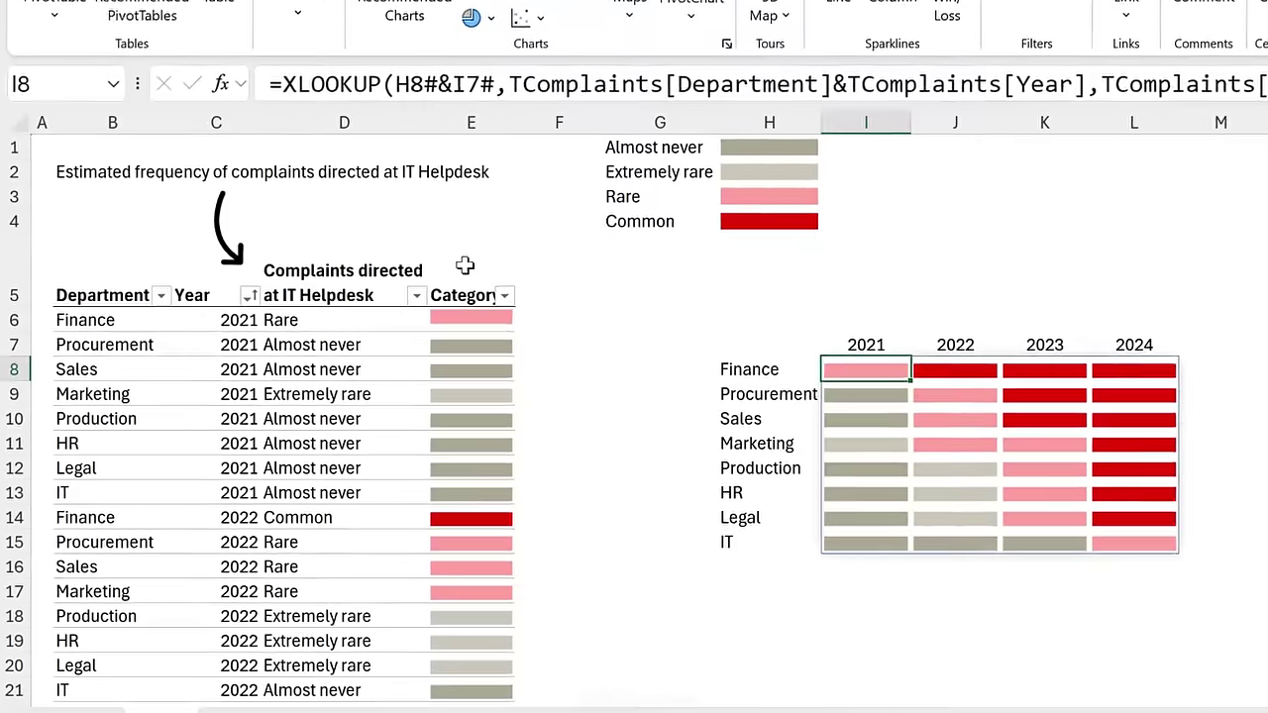
# Add the heat map title in H5 by linking it to the complaints title in B2
pyautogui.press('Left')
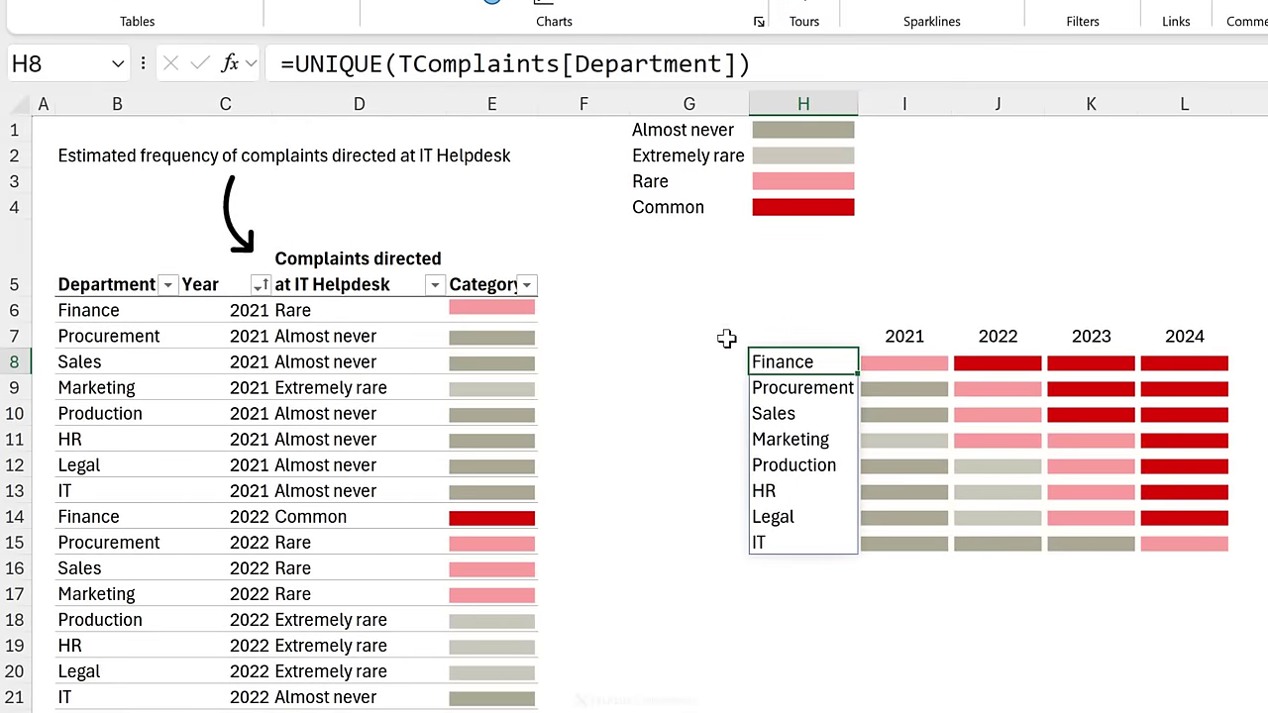
pyautogui.click(810, 284)
pyautogui.write('=')
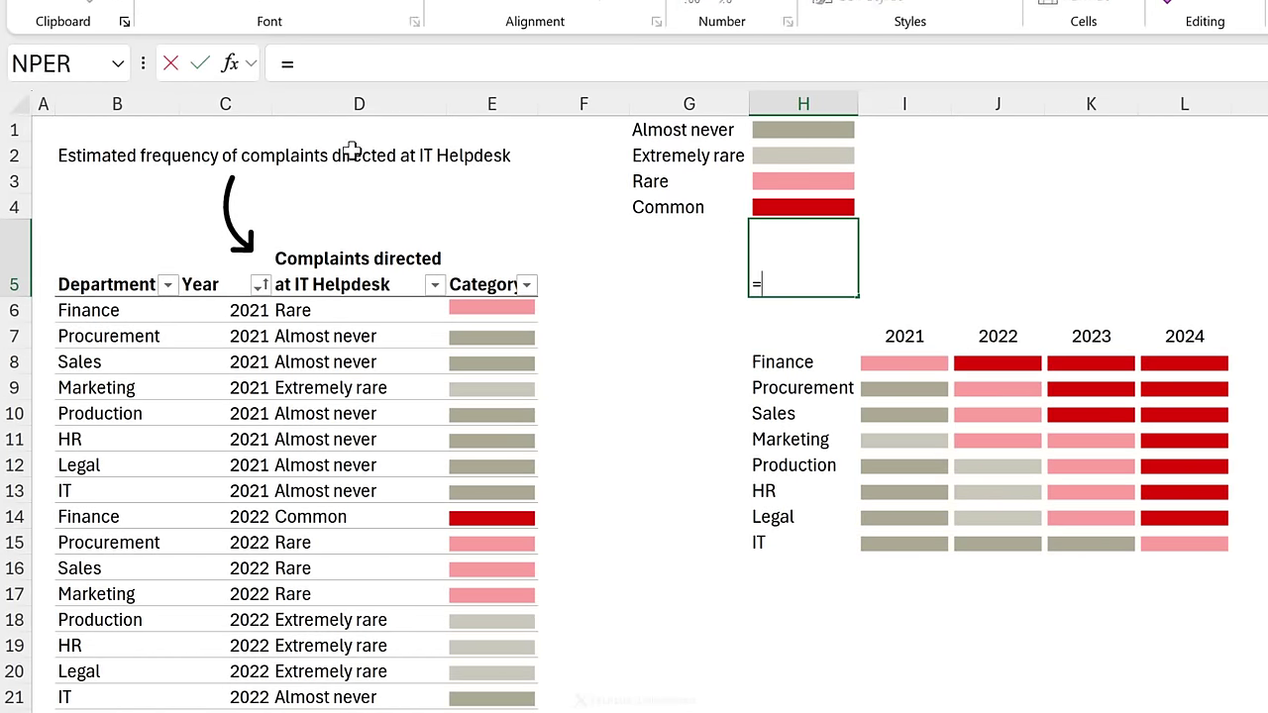
pyautogui.click(103, 162)
pyautogui.press('Return')
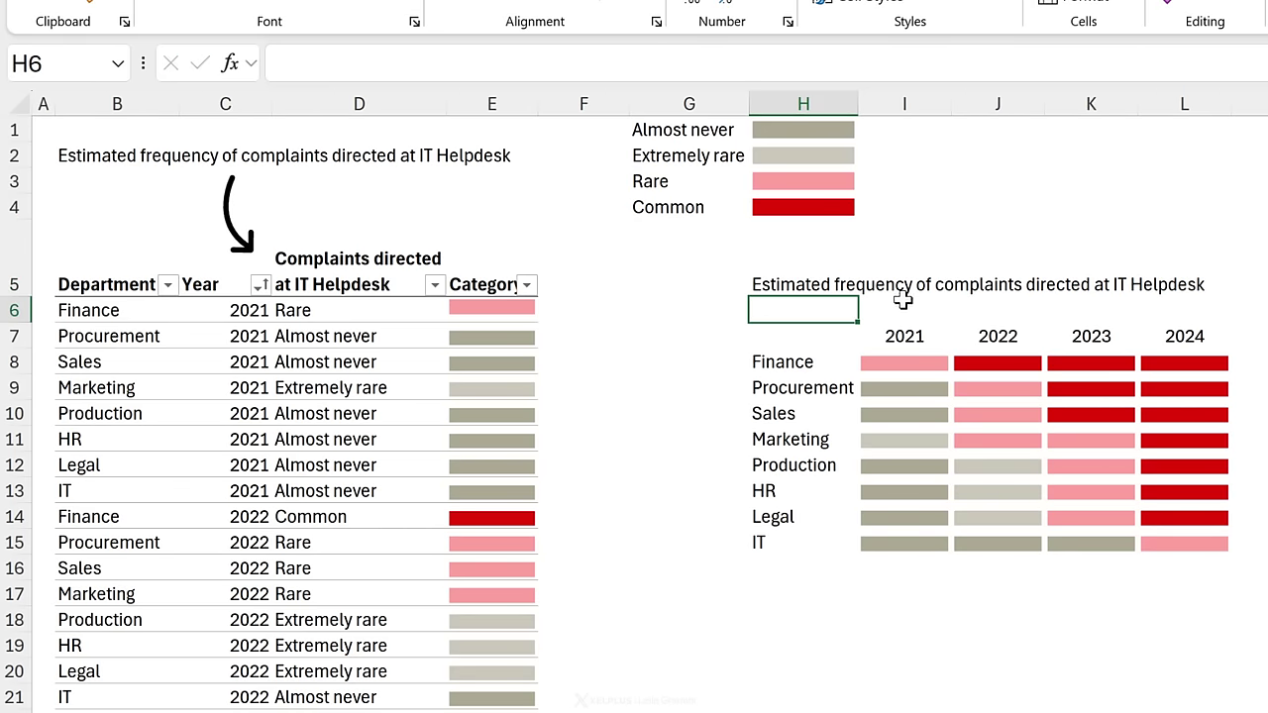
pyautogui.click(910, 306)
# Copy the four colour pictures in H1:H4 to L1:L4 and place the copies over the cells
pyautogui.moveTo(798, 128); pyautogui.dragTo(798, 207)
pyautogui.hotkey('ctrl', 'c')
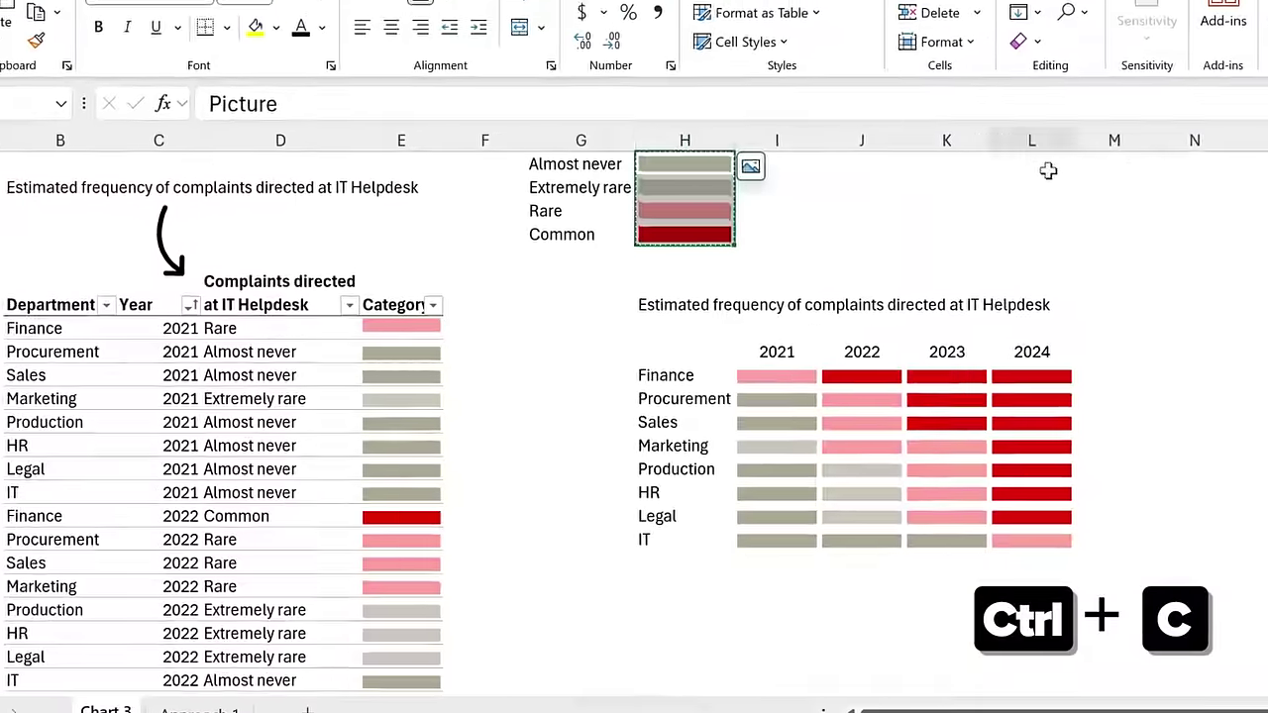
pyautogui.click(1050, 171)
pyautogui.hotkey('ctrl', 'v')
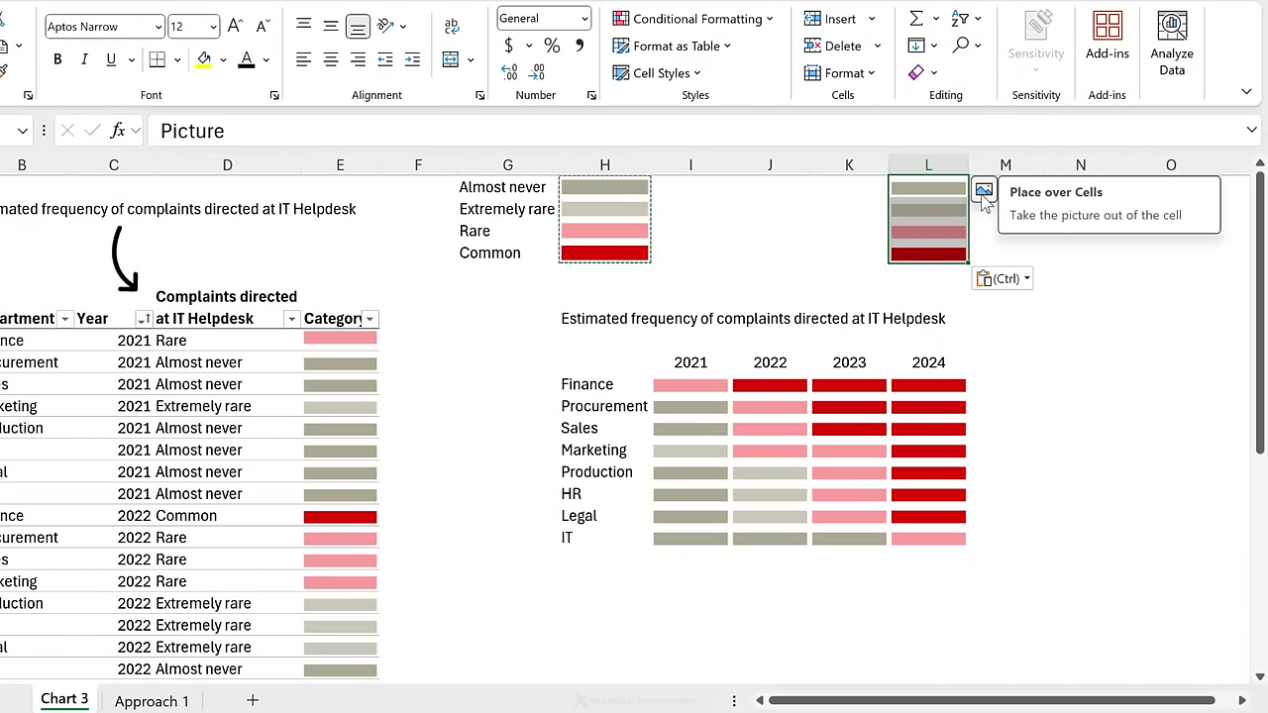
pyautogui.click(984, 194)
# Select all four floating colour pictures over column L and set their width to 0.1"
pyautogui.keyDown('ctrl'); pyautogui.click(935, 215); pyautogui.keyUp('ctrl')
pyautogui.keyDown('ctrl'); pyautogui.click(930, 198); pyautogui.keyUp('ctrl')
pyautogui.keyDown('ctrl'); pyautogui.click(926, 181); pyautogui.keyUp('ctrl')
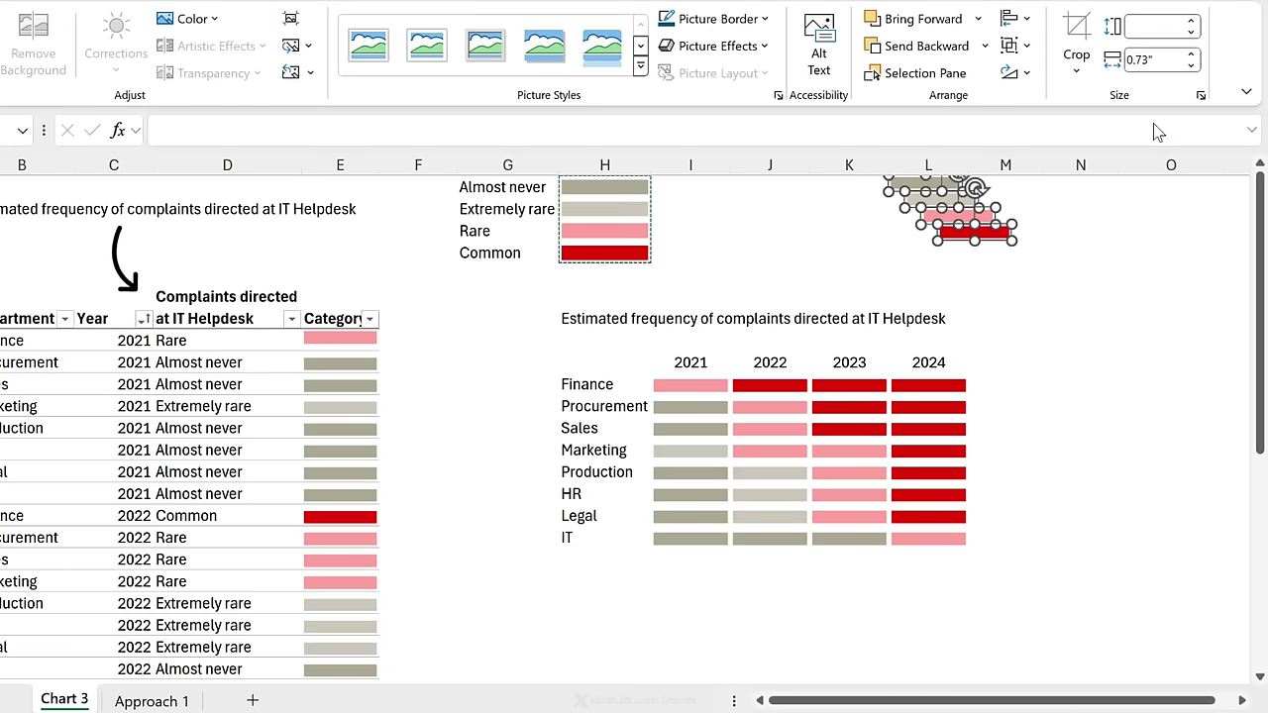
pyautogui.click(1201, 96)
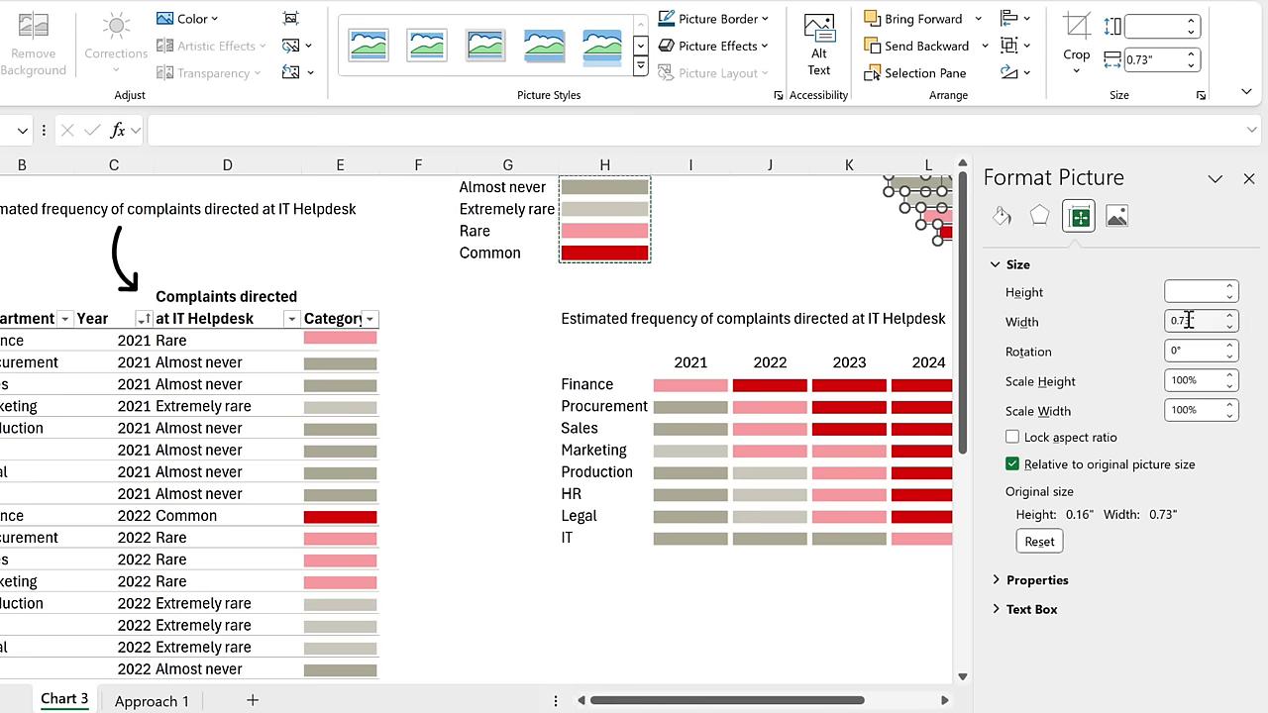
pyautogui.moveTo(1200, 319); pyautogui.dragTo(1106, 333)
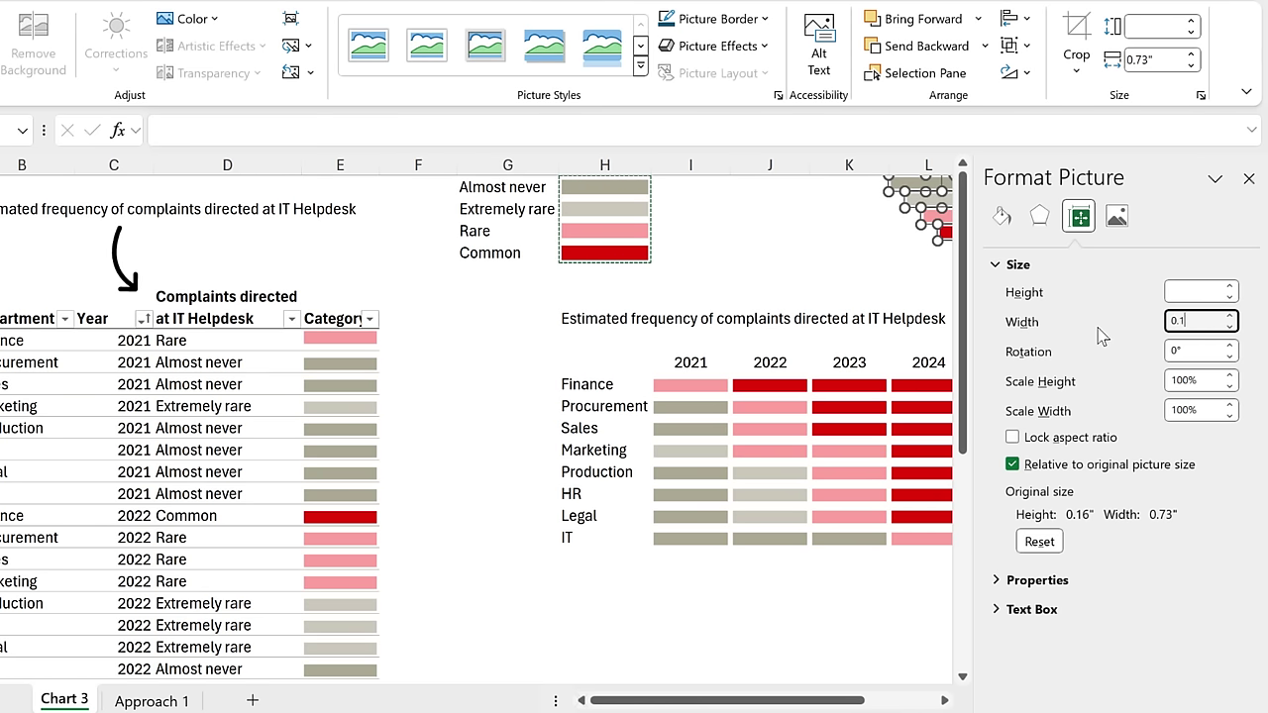
pyautogui.write('0.1')
pyautogui.press('Return')
pyautogui.click(813, 238)
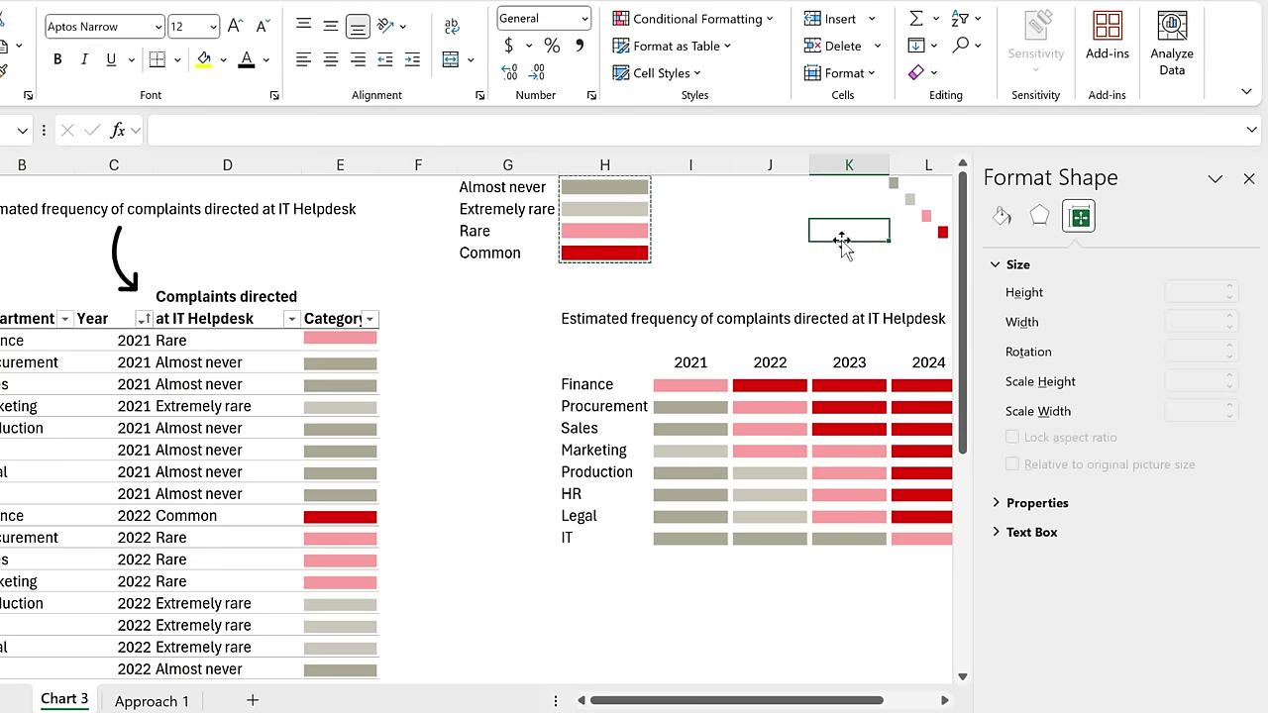
# Move the small Almost never and Extremely rare colour squares into row 6 beneath the heat map title as legend keys
pyautogui.moveTo(890, 194); pyautogui.dragTo(821, 239)
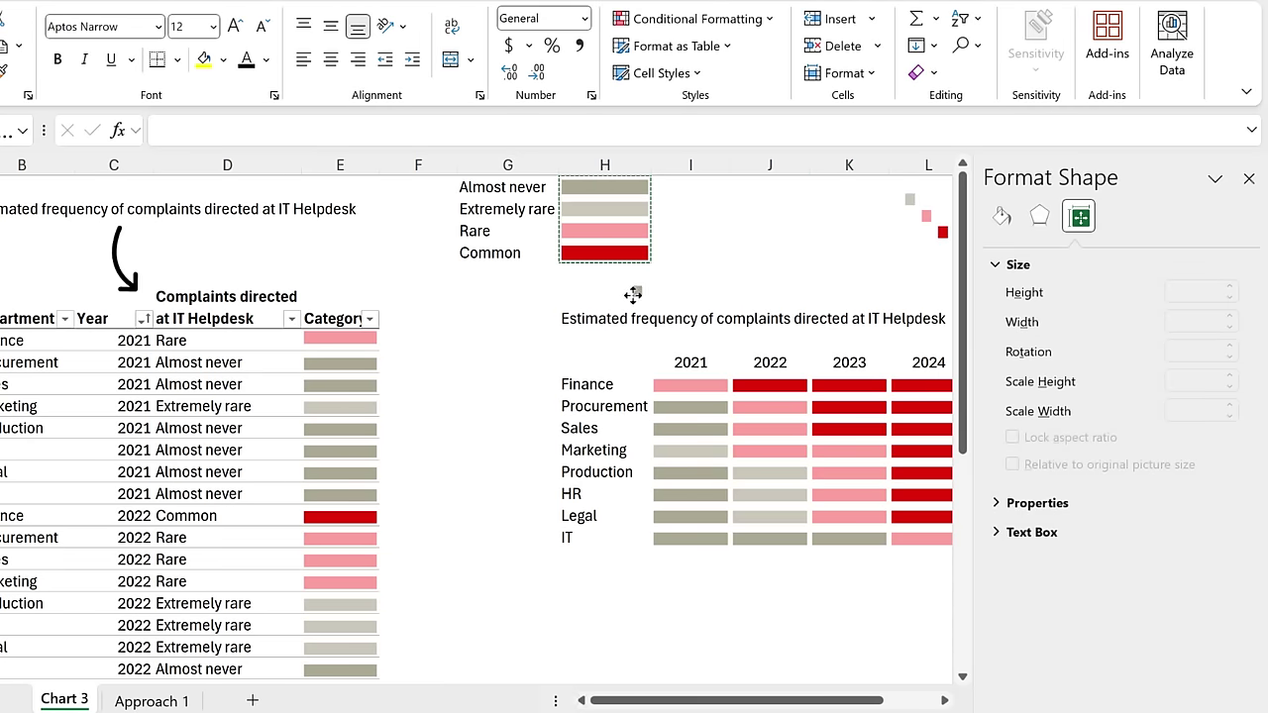
pyautogui.click(635, 341)
pyautogui.click(1250, 178)
pyautogui.moveTo(908, 208); pyautogui.dragTo(766, 287)
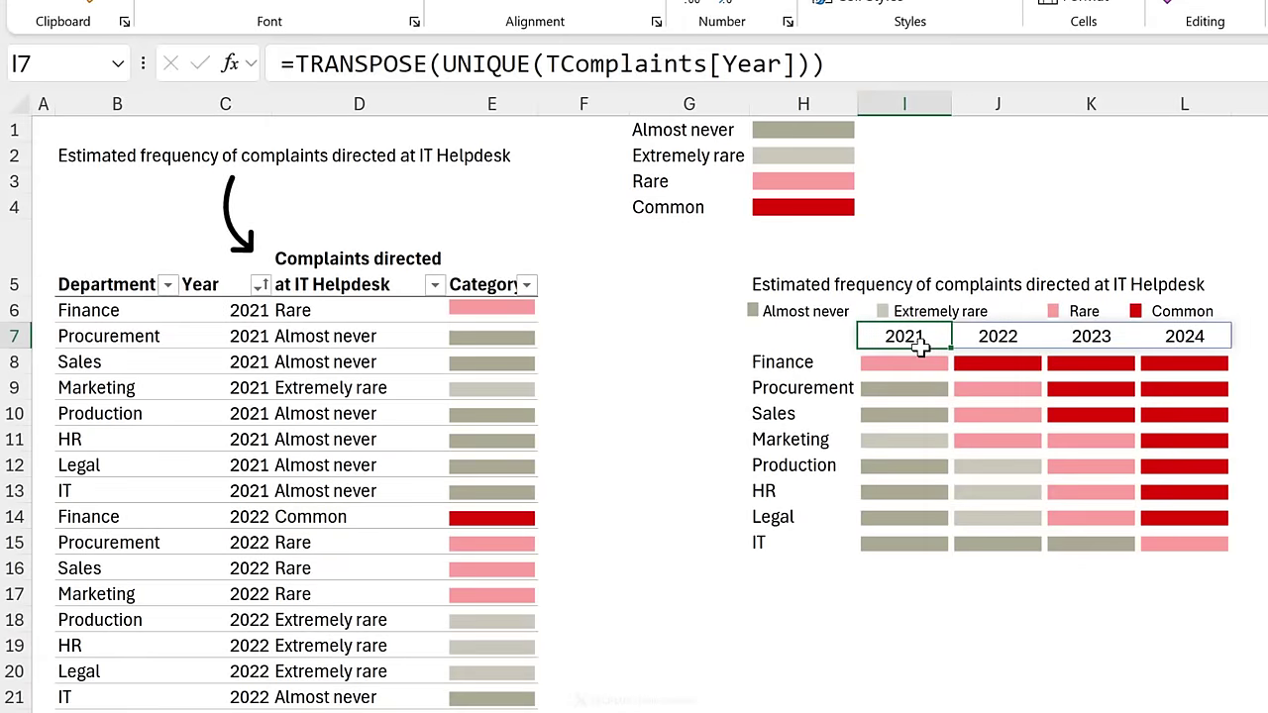
# Paste the copied 2025 complaint rows for all eight departments directly below the complaints table, starting at B38
pyautogui.click(116, 416)
pyautogui.hotkey('ctrl', 'Down')
pyautogui.press('Down')
pyautogui.press('Down')
pyautogui.press('Down')
pyautogui.press('Up')
pyautogui.press('Up')
pyautogui.scroll(-2, 115, 508)
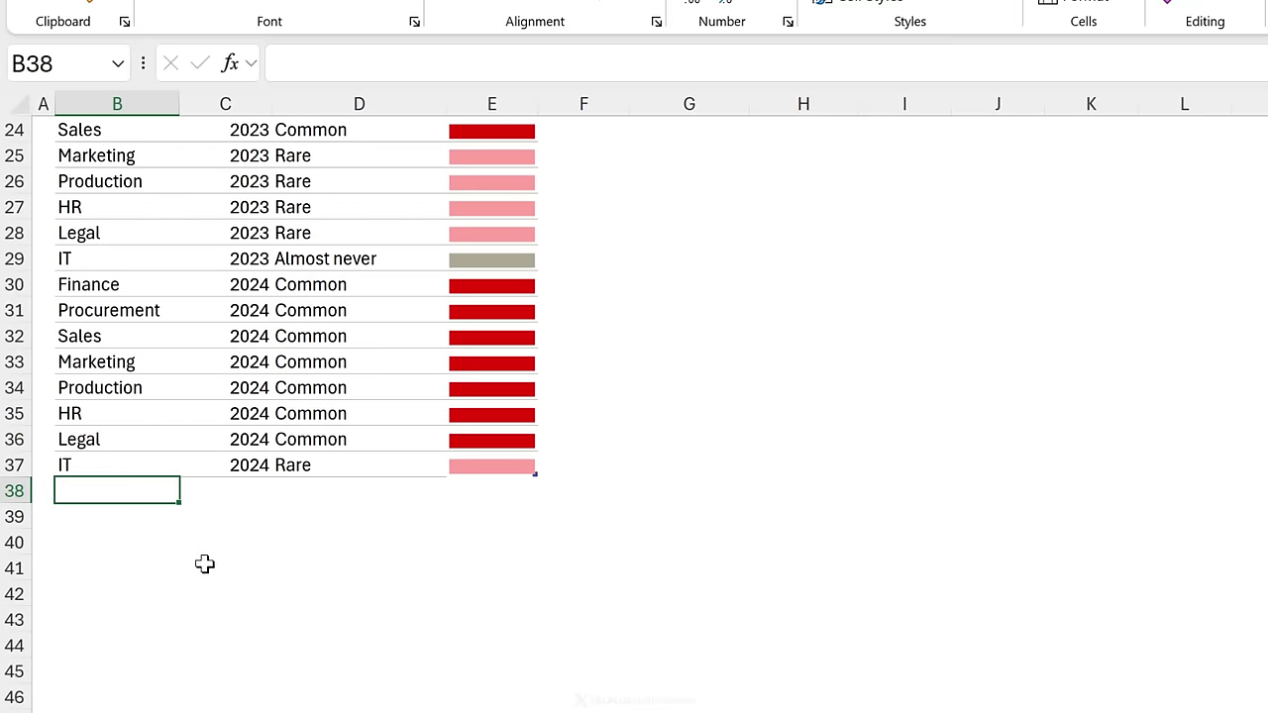
pyautogui.hotkey('ctrl', 'v')
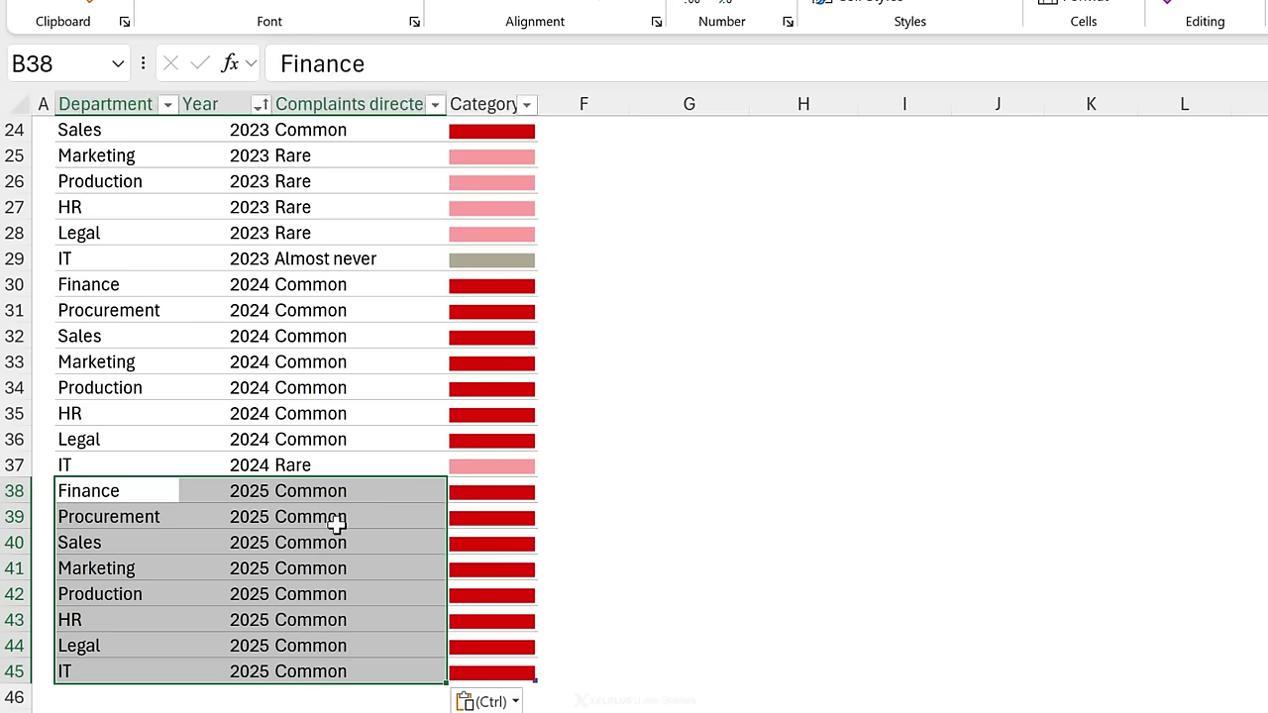
# Check the first and last added 2025 complaint entries, and examine the heat map's year headers and colours for 2025
pyautogui.click(324, 500)
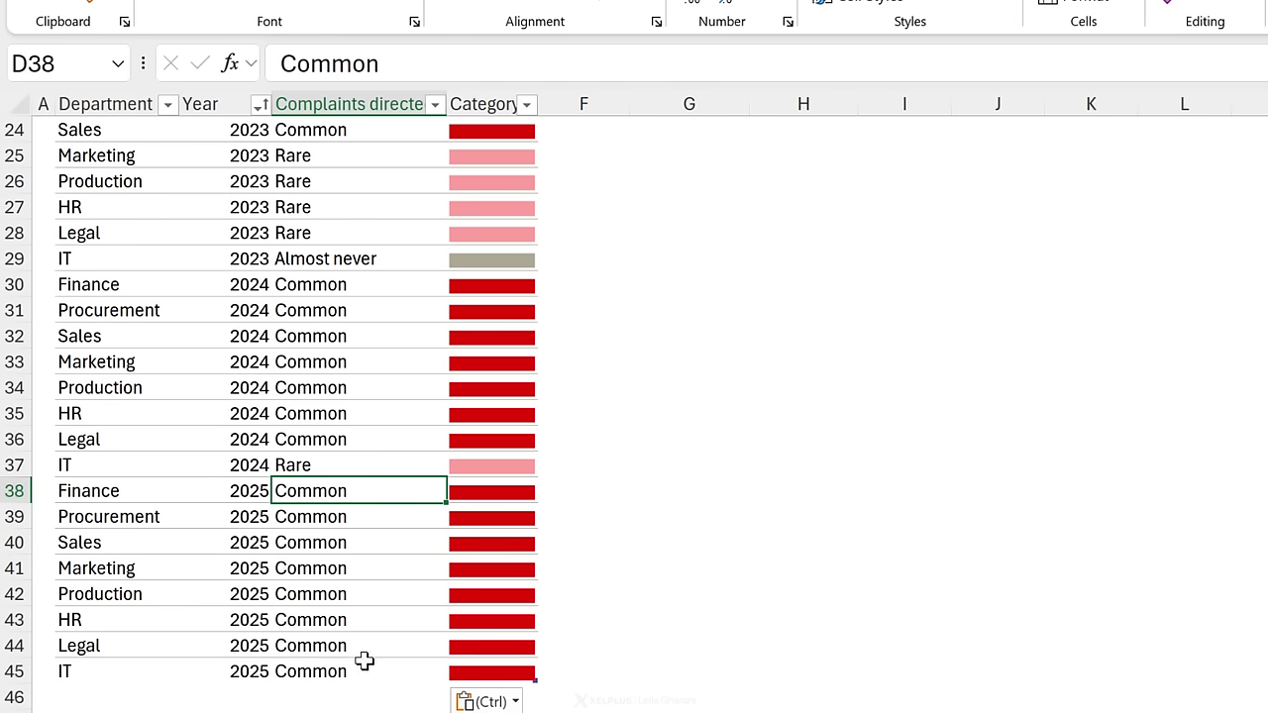
pyautogui.click(337, 675)
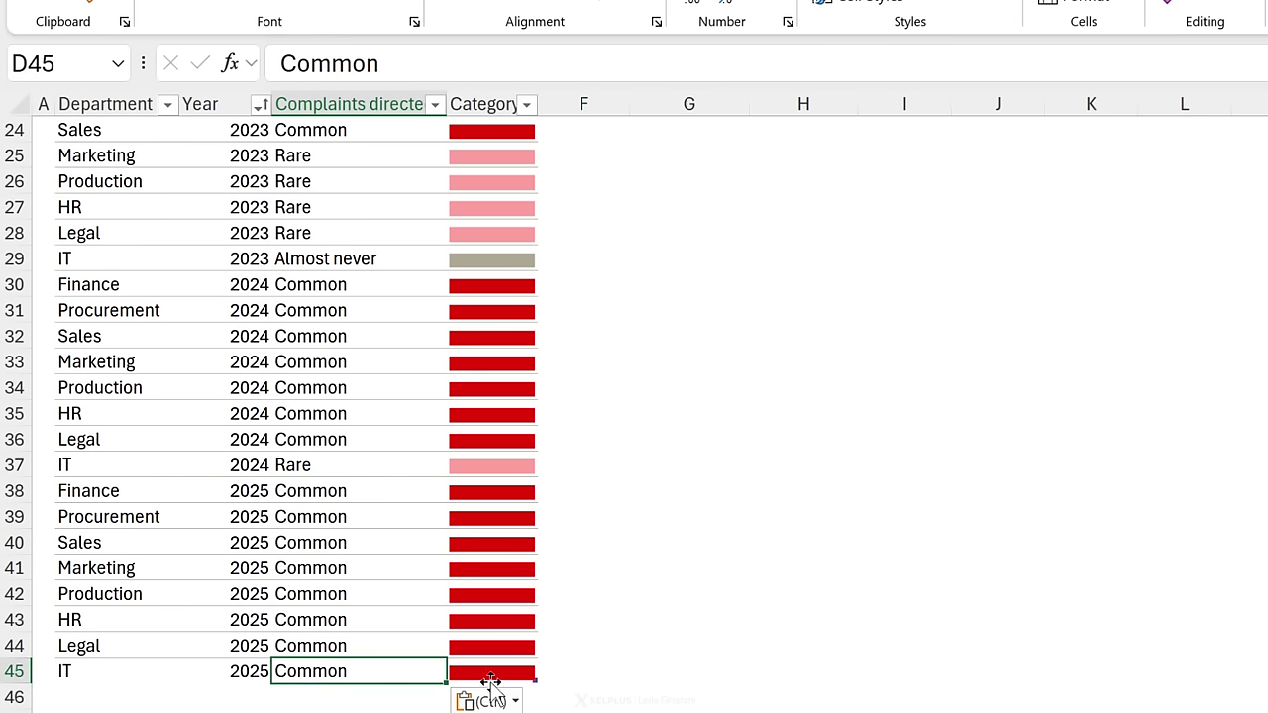
pyautogui.click(872, 440)
pyautogui.scroll(7, 909, 428)
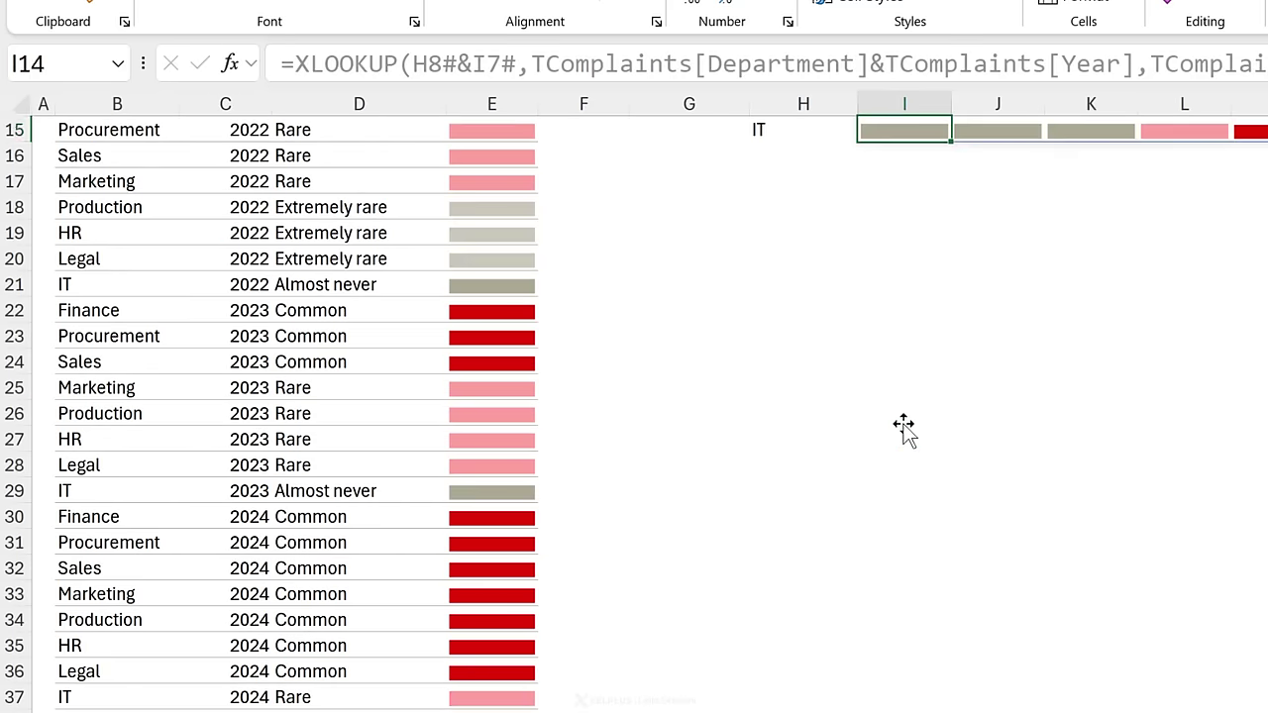
pyautogui.press('Left')
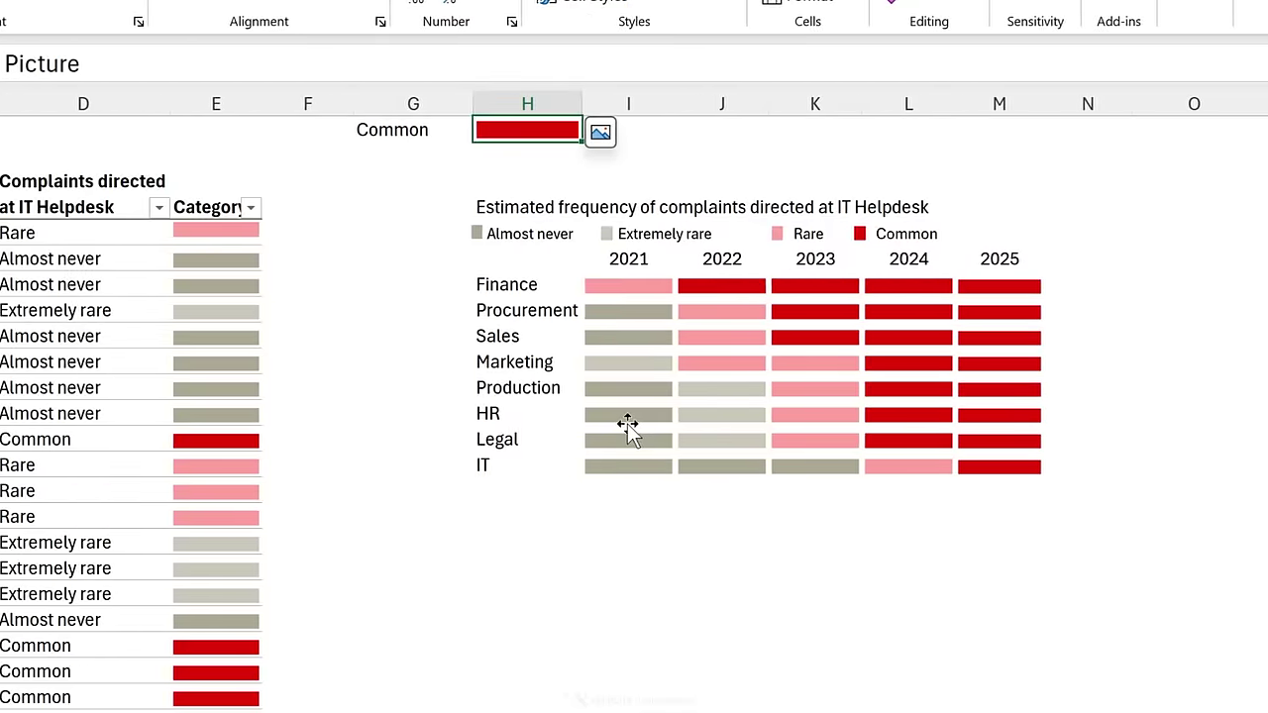
pyautogui.click(822, 260)
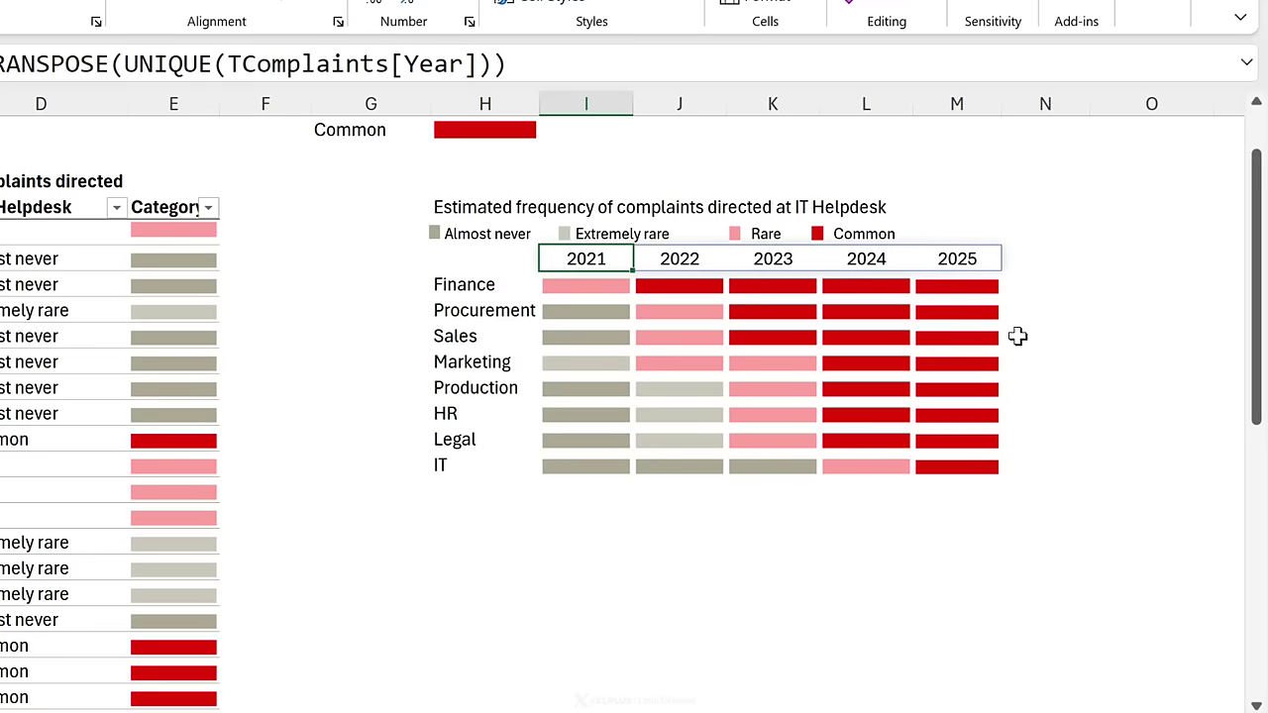